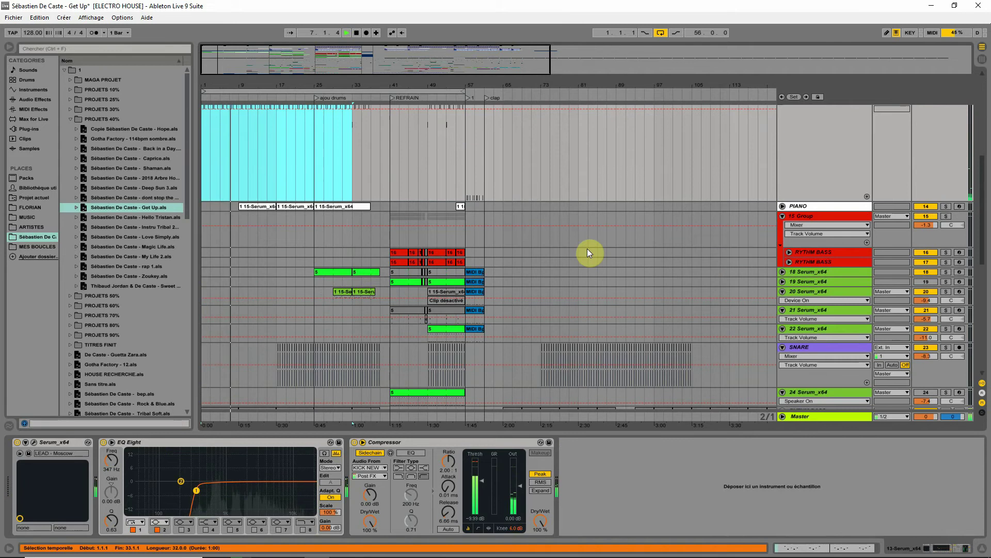
Step: Briefly solo the 13 Serum_x64 track and trim its first clip so that it starts at bar 9
scroll(587, 249, "up", 5)
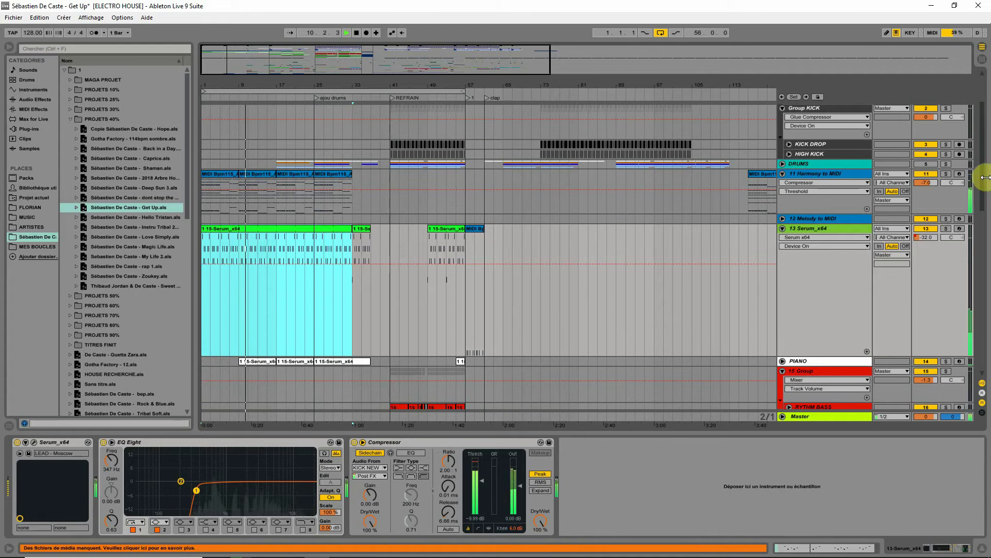
left_click(947, 229)
left_click(947, 228)
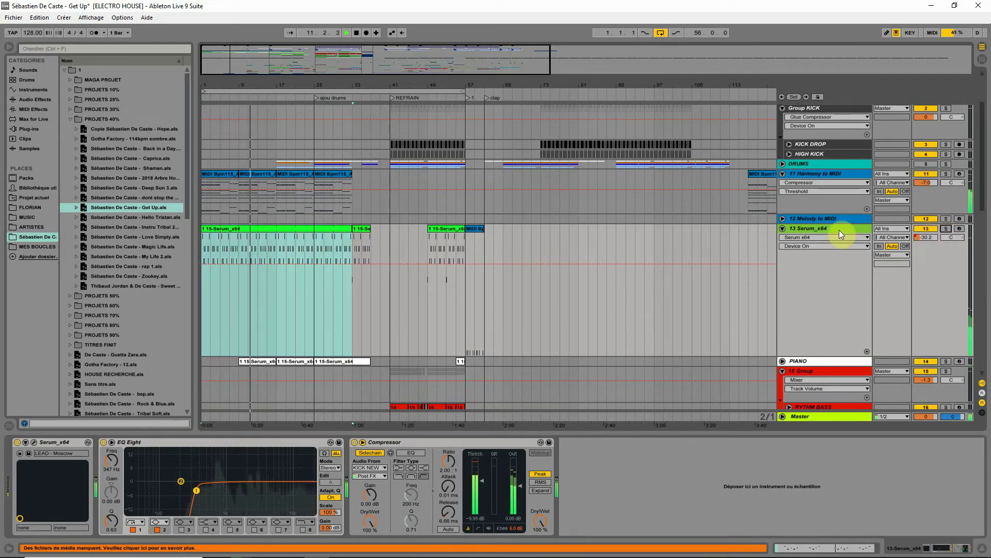
left_click(839, 230)
left_click_drag(203, 228, 239, 229)
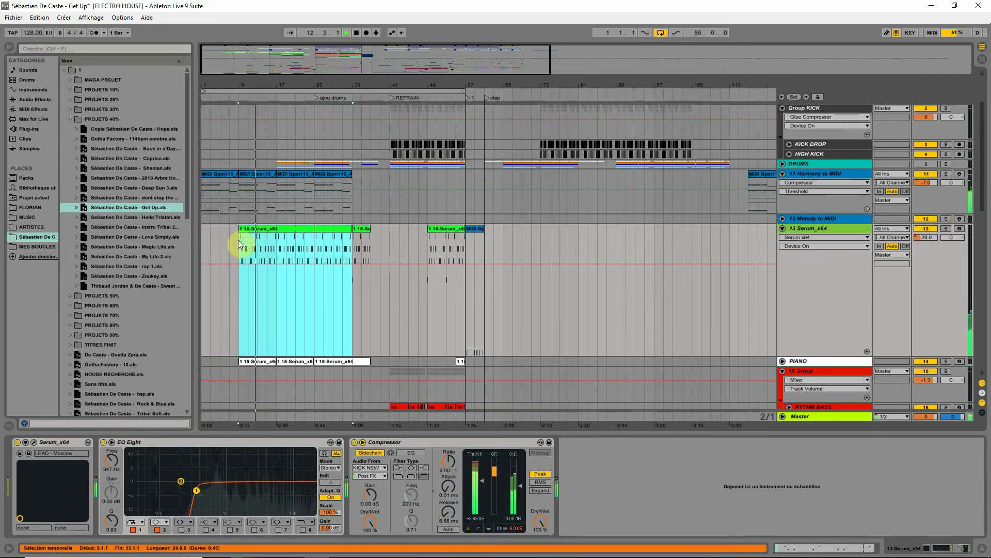
Step: Show the Track Volume automation of 13 Serum_x64 and split its first clip at bar 17
left_click(926, 237)
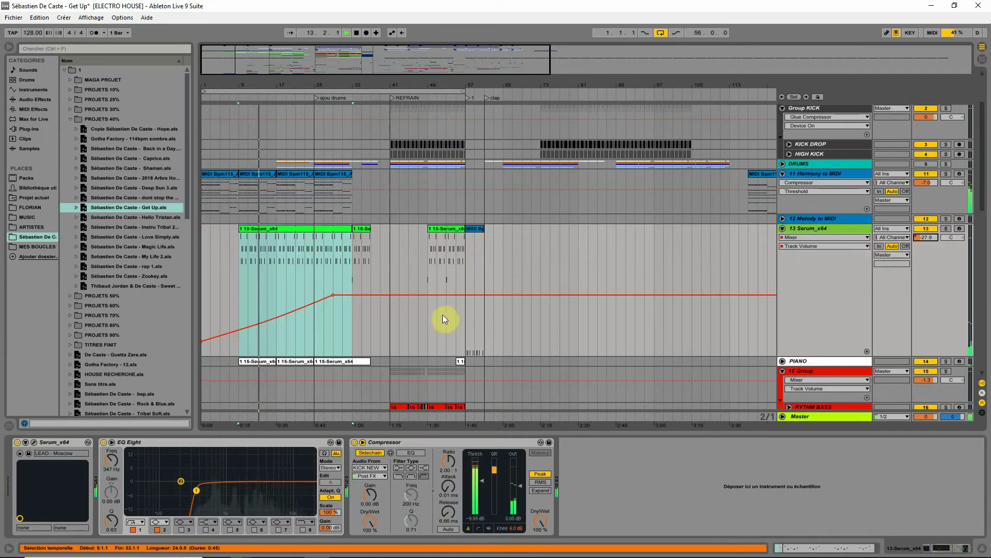
left_click(249, 333)
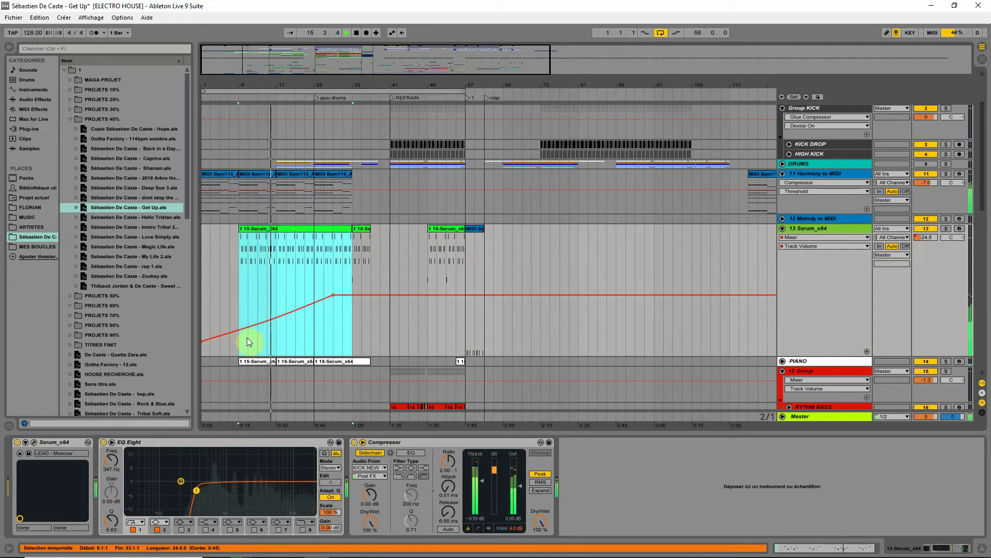
left_click(256, 341)
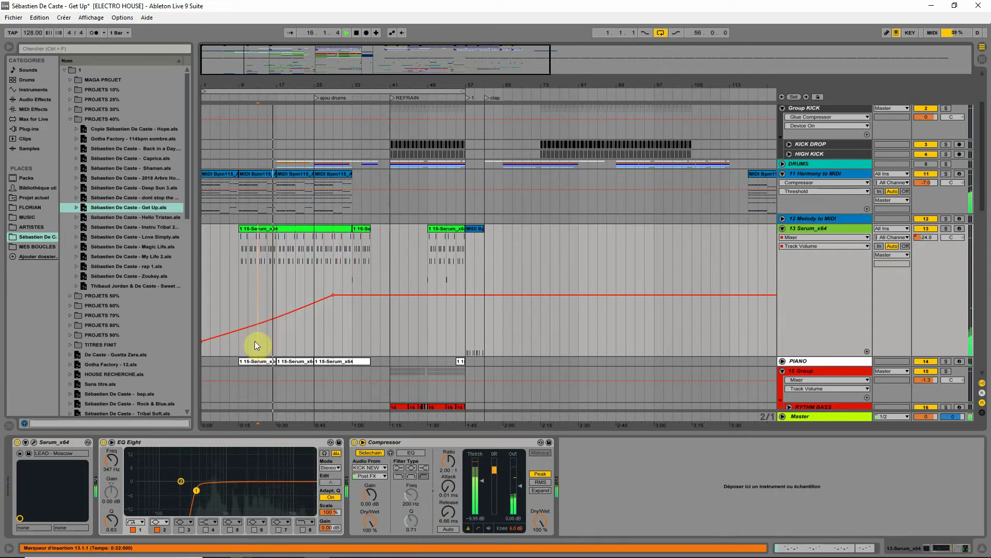
left_click(271, 228)
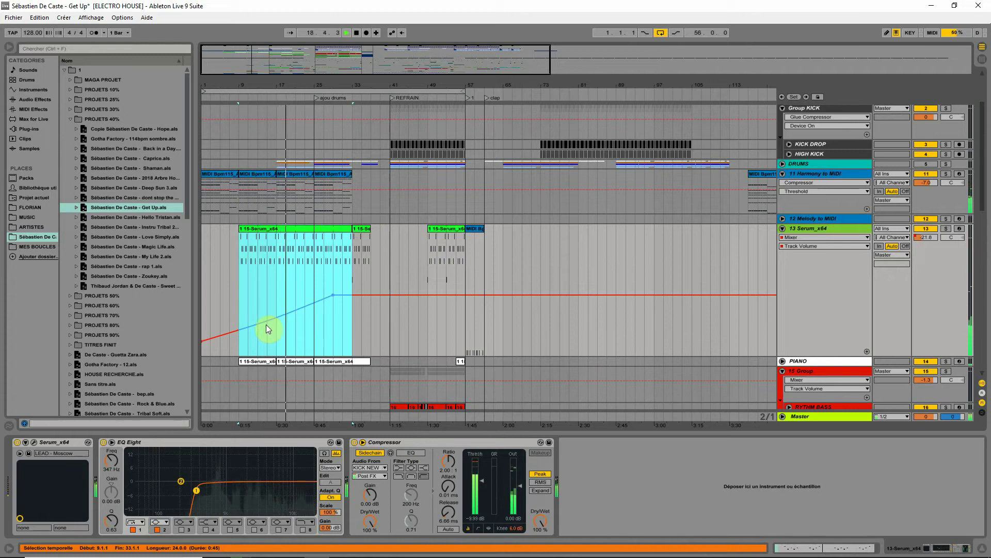
left_click(278, 259)
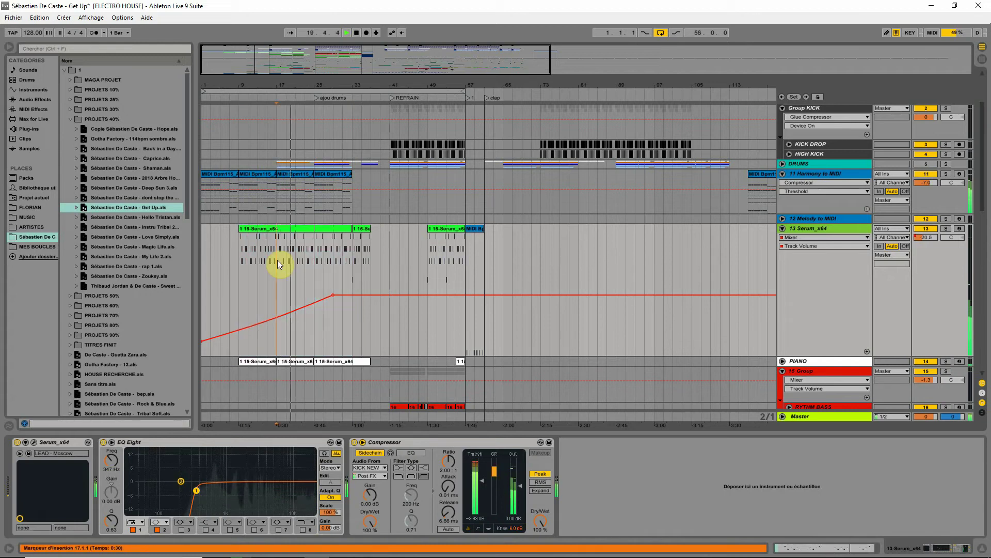
key("ctrl+e")
Step: Lower the 13 Serum_x64 volume automation across bars 9 to 17 and pull down its starting point at bar 1
left_click(260, 229)
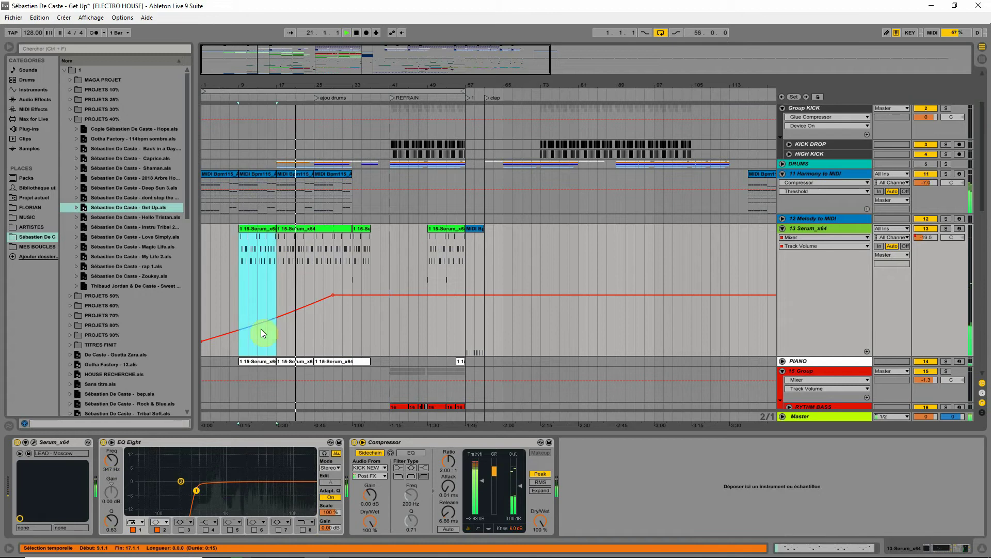
left_click_drag(261, 329, 262, 345)
left_click(239, 330)
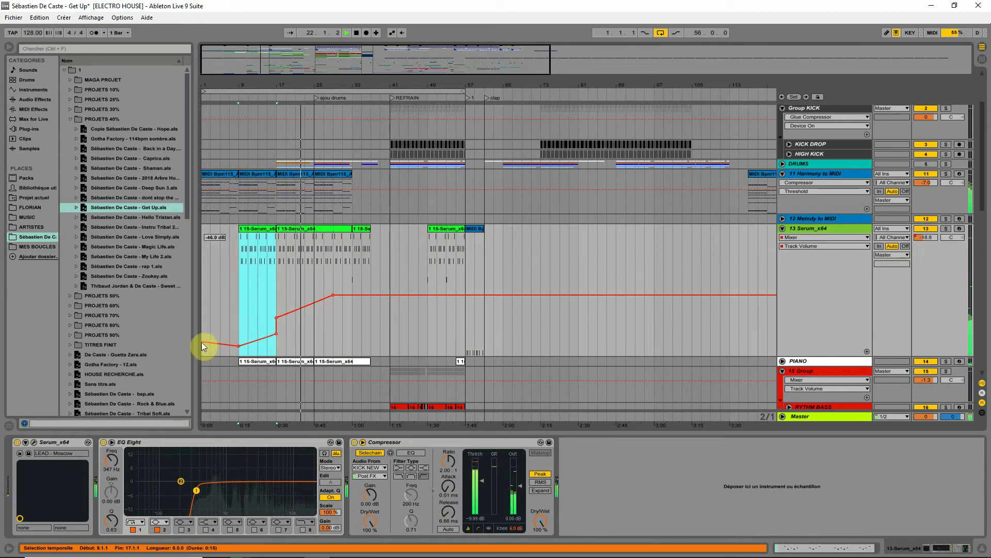
left_click_drag(202, 341, 202, 355)
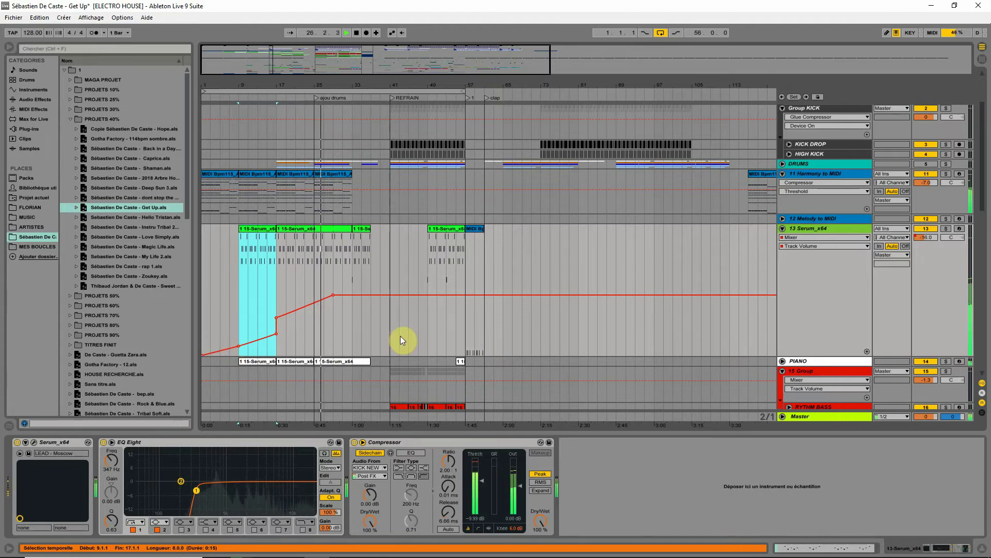
Step: Briefly solo the PIANO track and unfold it to show its clips and Track Volume automation
scroll(393, 331, "down", 1)
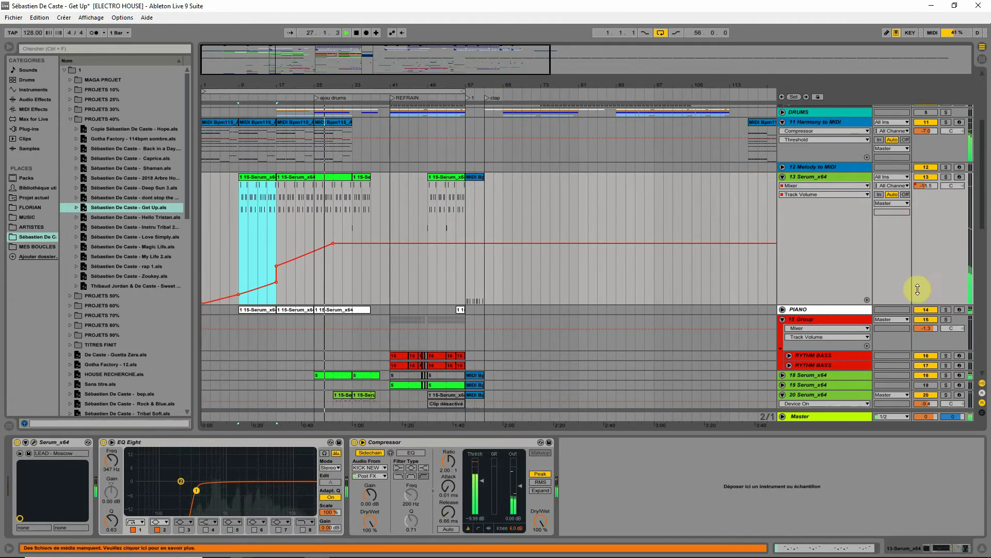
left_click(947, 311)
left_click(947, 312)
left_click(835, 312)
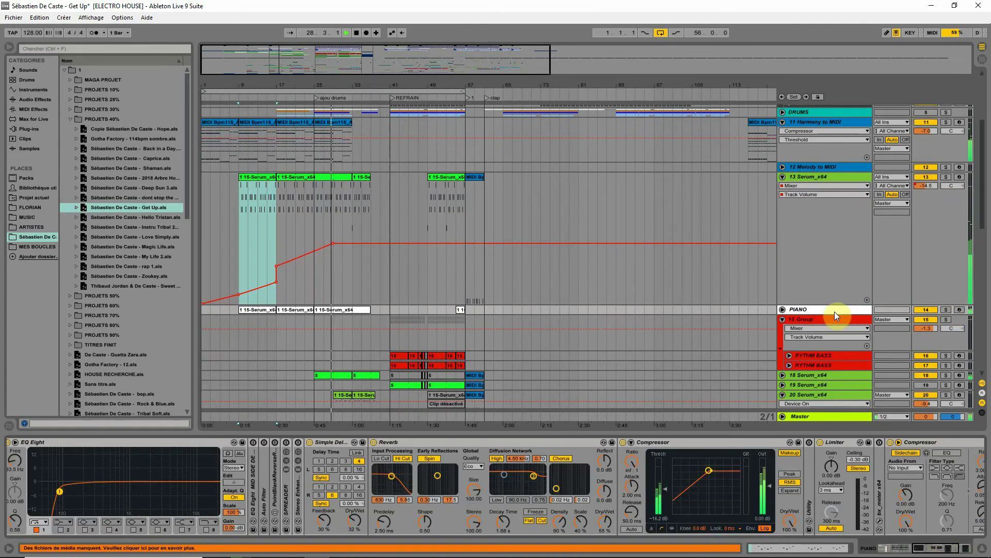
left_click(783, 309)
Step: Copy the bar 33 clip on the 20 Serum_x64 track to bar 45 in the REFRAIN section
scroll(465, 305, "down", 3)
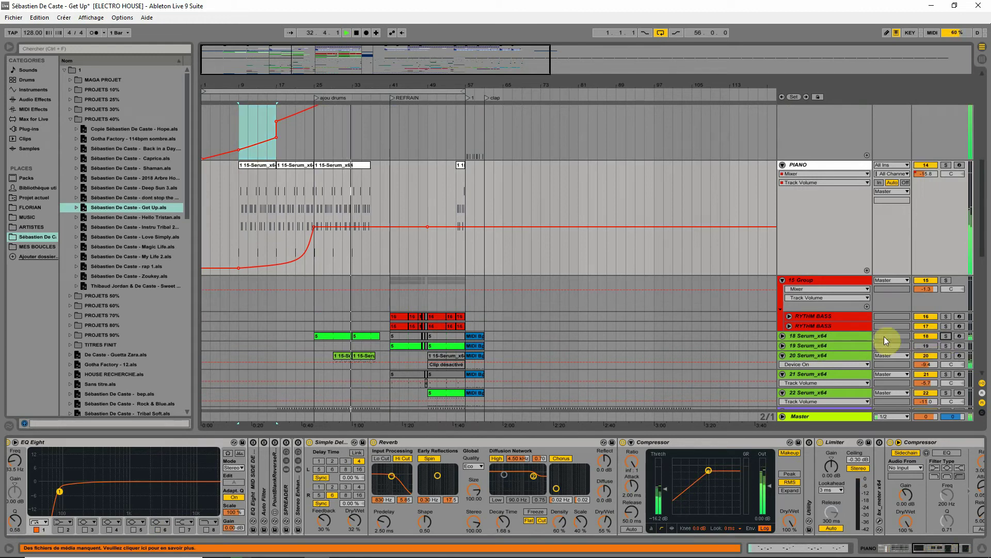
scroll(734, 365, "down", 2)
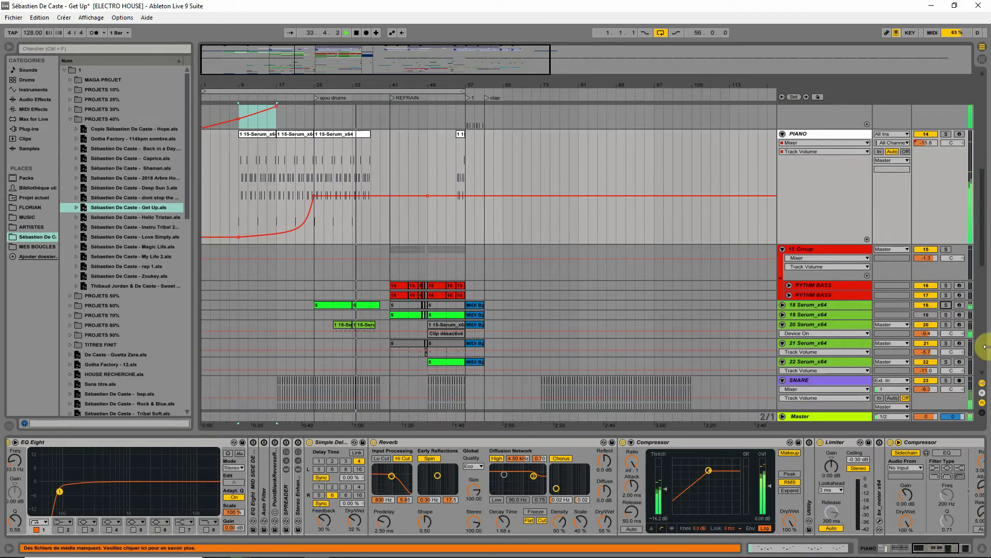
left_click(856, 325)
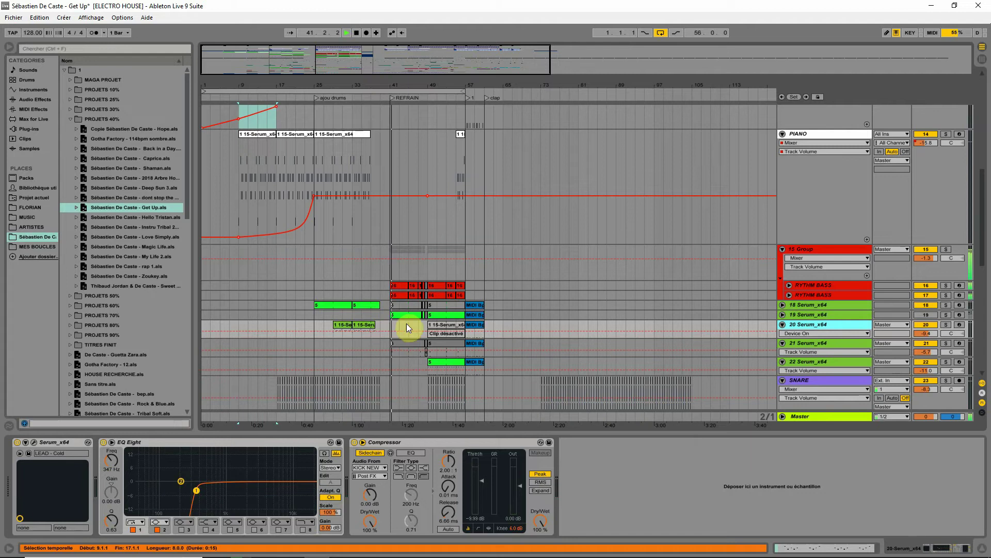
scroll(525, 284, "up", 10)
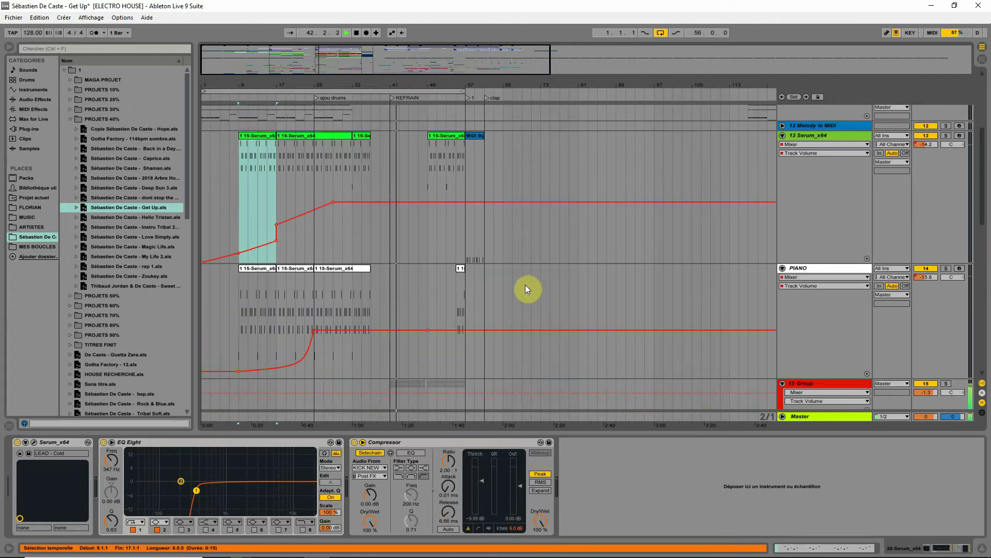
scroll(507, 256, "down", 10)
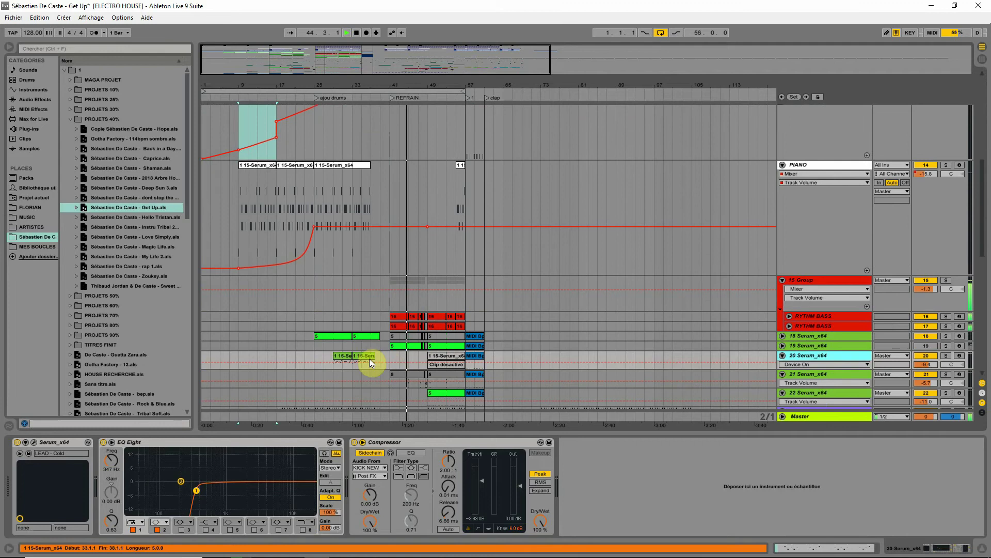
left_click_drag(369, 358, 422, 359)
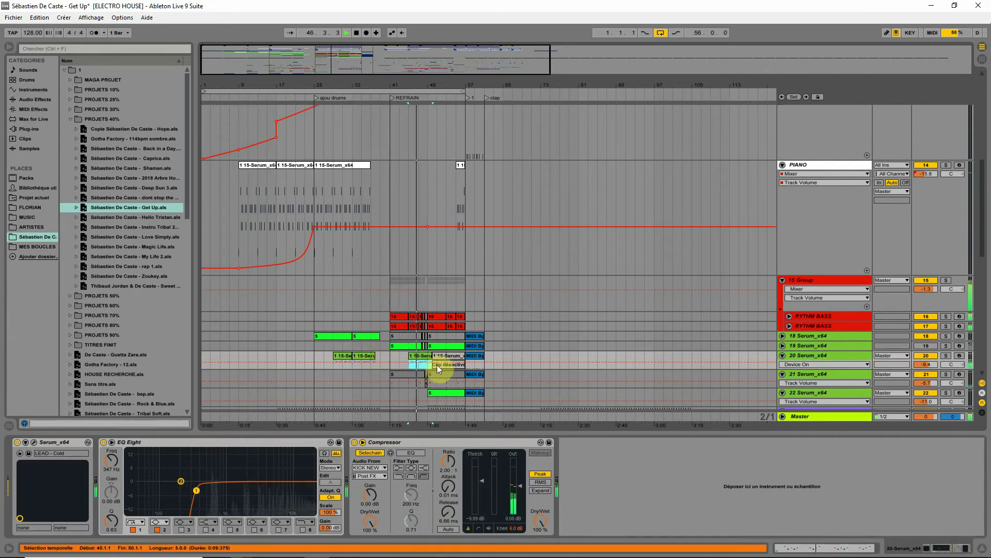
Step: Unfold the 20 Serum_x64 track and deactivate the 13 Serum_x64 clip spanning bars 49 to 57
scroll(568, 336, "down", 4)
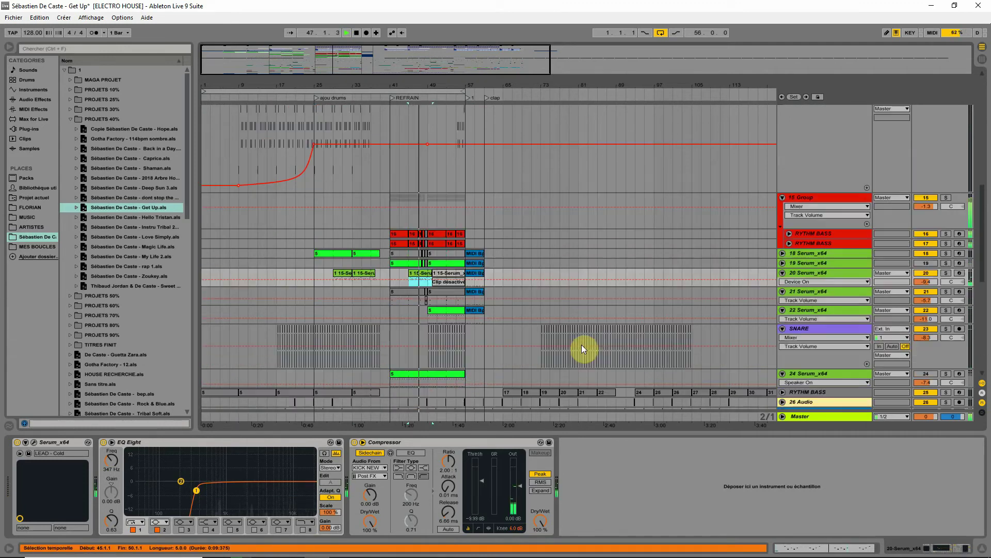
left_click(783, 273)
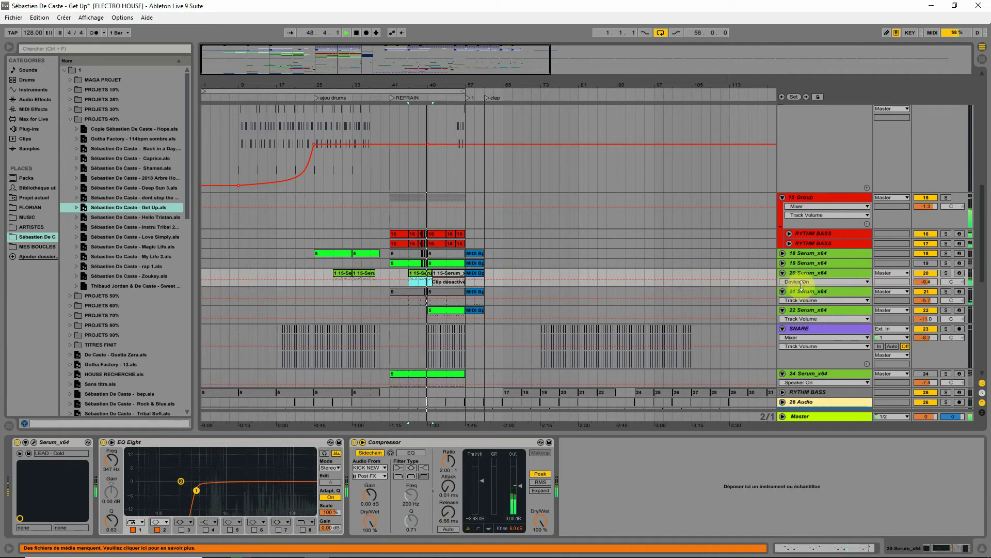
left_click(782, 272)
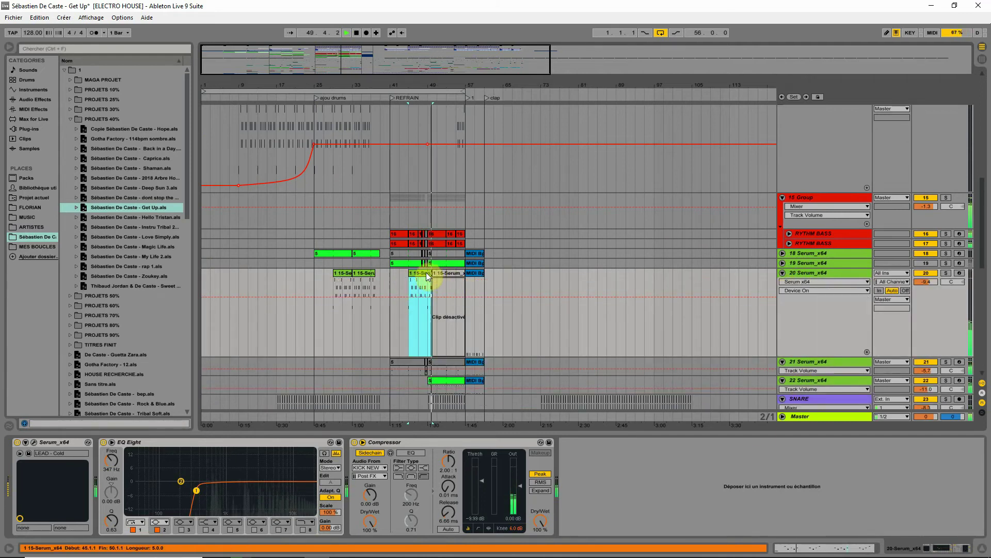
scroll(443, 294, "up", 3)
left_click(443, 295)
scroll(444, 295, "up", 10)
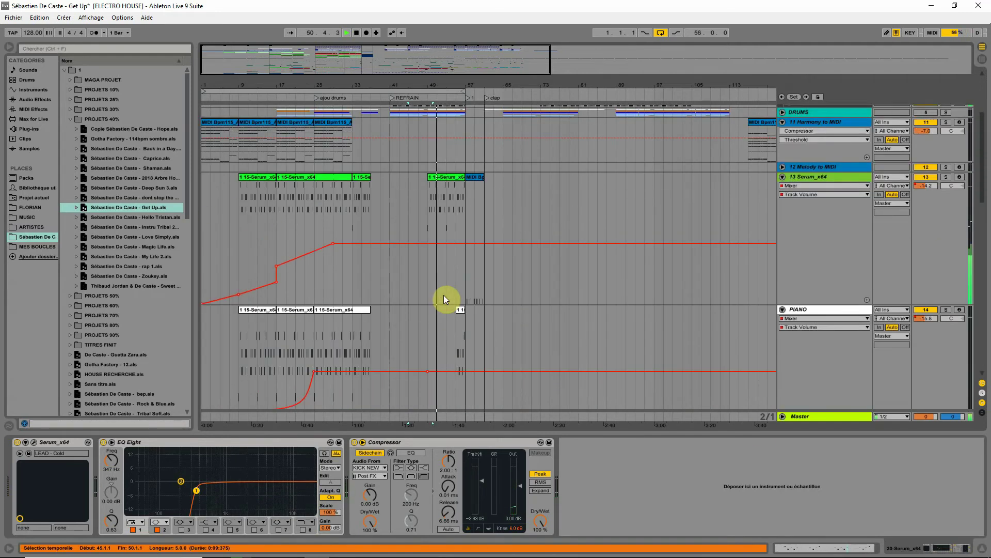
left_click(448, 177)
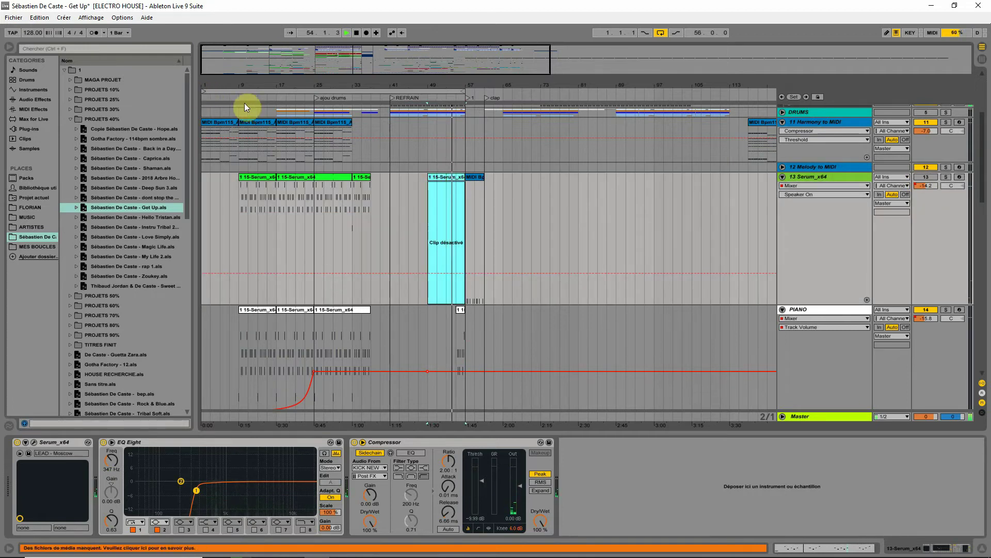
Step: Reactivate the disabled clip at bar 50 on the 20 Serum_x64 track and open its MIDI notes
scroll(500, 193, "down", 10)
scroll(510, 236, "down", 5)
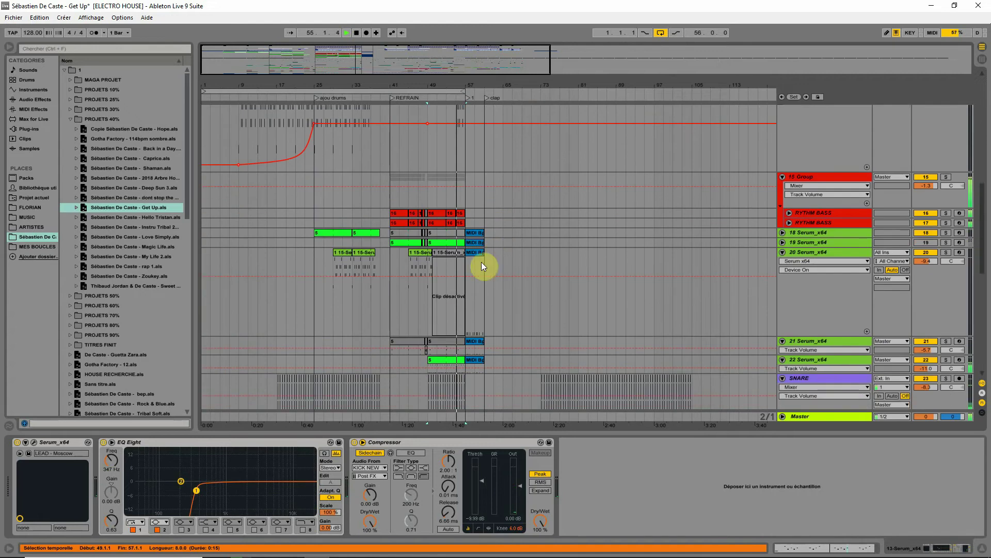
left_click(451, 250)
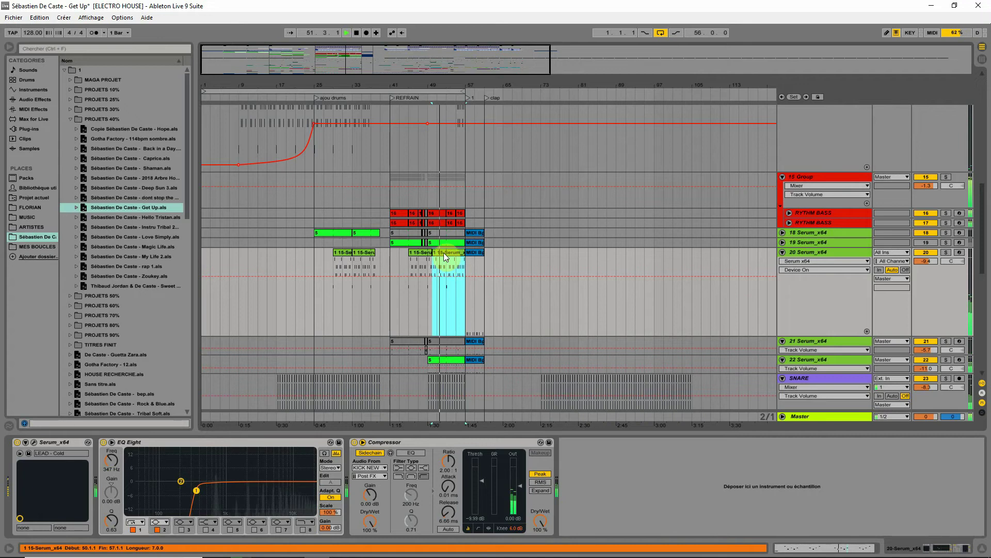
double_click(444, 252)
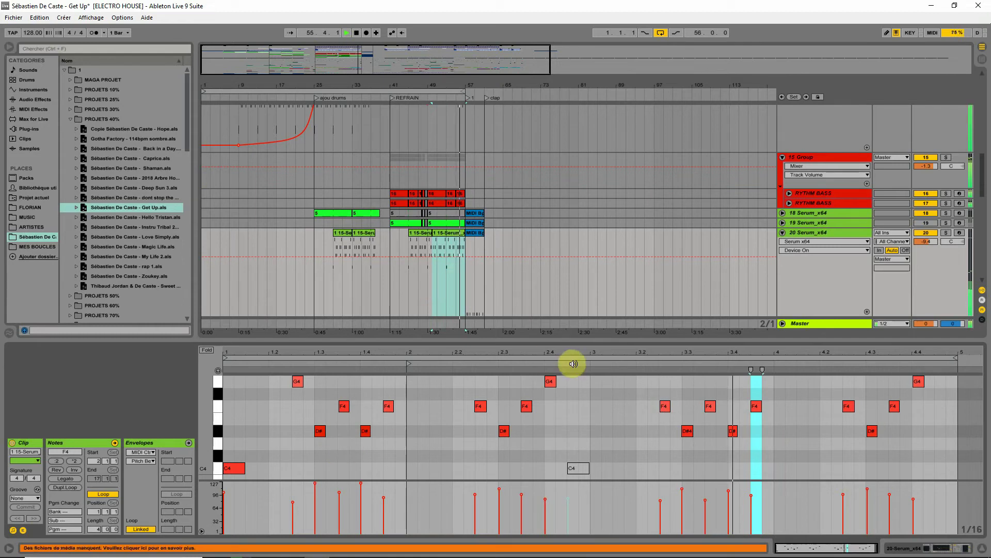
Step: Extend the reactivated 20 Serum_x64 clip back to bar 49 and delete the copied clip before it
left_click(424, 237)
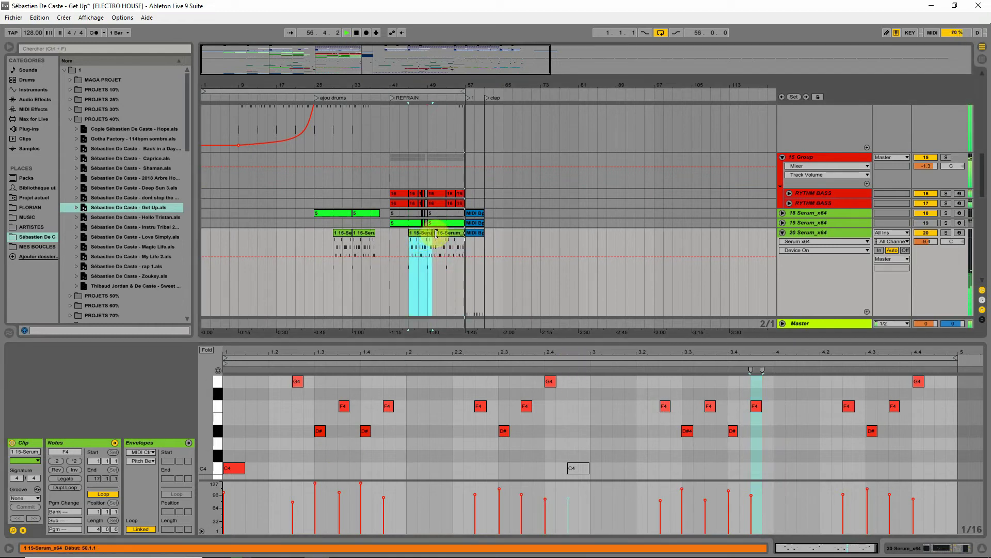
left_click_drag(434, 234, 428, 234)
left_click(419, 236)
left_click(431, 258)
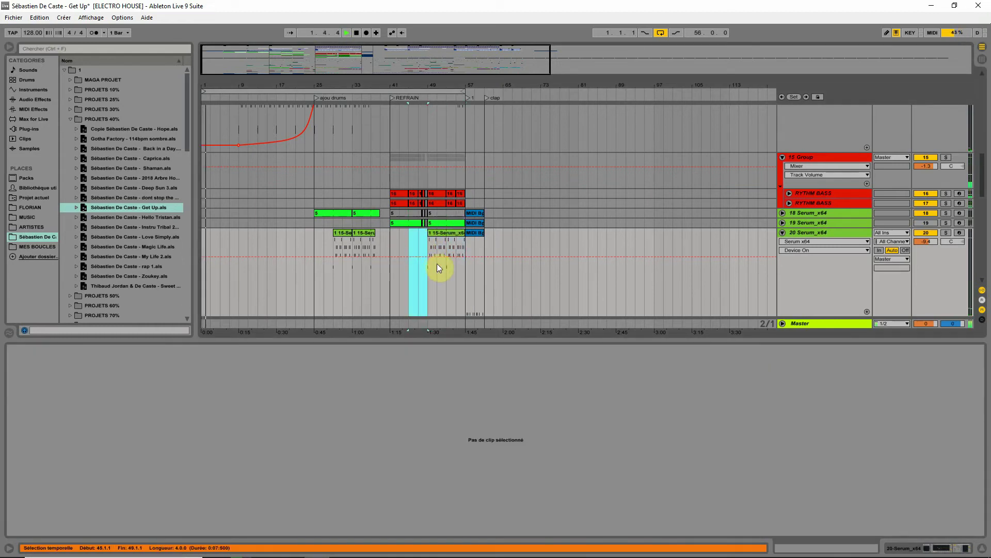
Step: Toggle the activation of the KICK NEW LOURD track during playback
scroll(370, 243, "up", 5)
scroll(305, 242, "up", 8)
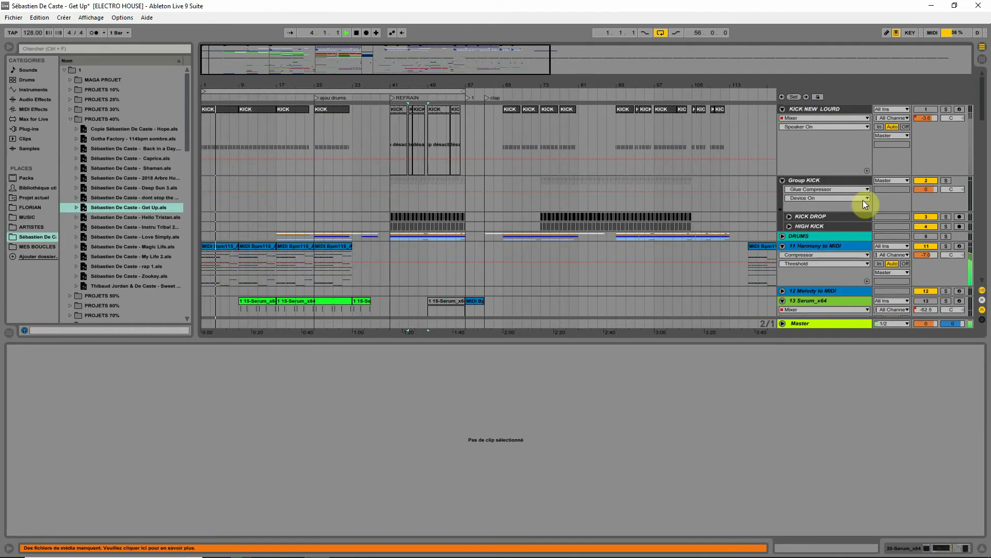
left_click(925, 109)
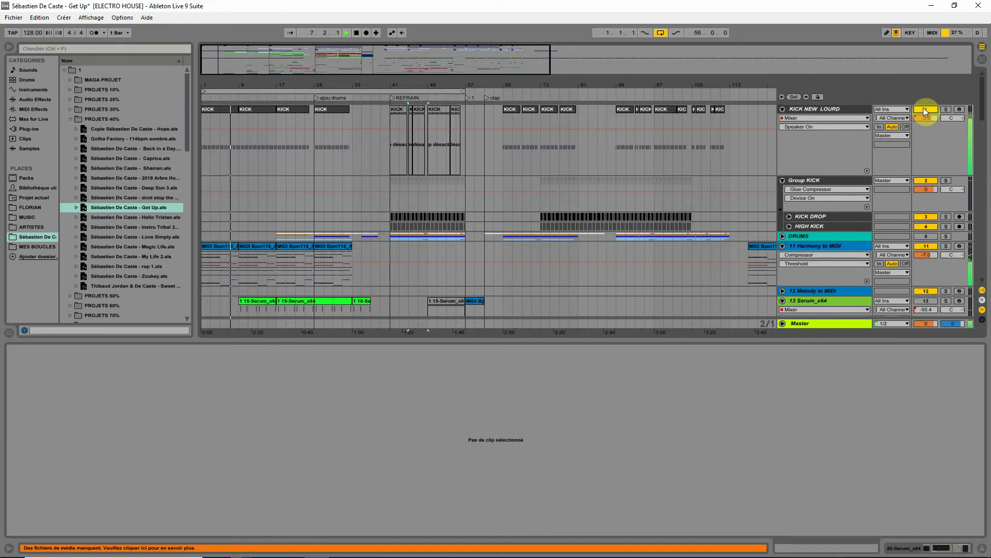
Step: Raise the Simple Delay Dry/Wet on the 11 Harmony to MIDI track to 36 % and bring its Compressor into view
scroll(420, 183, "down", 3)
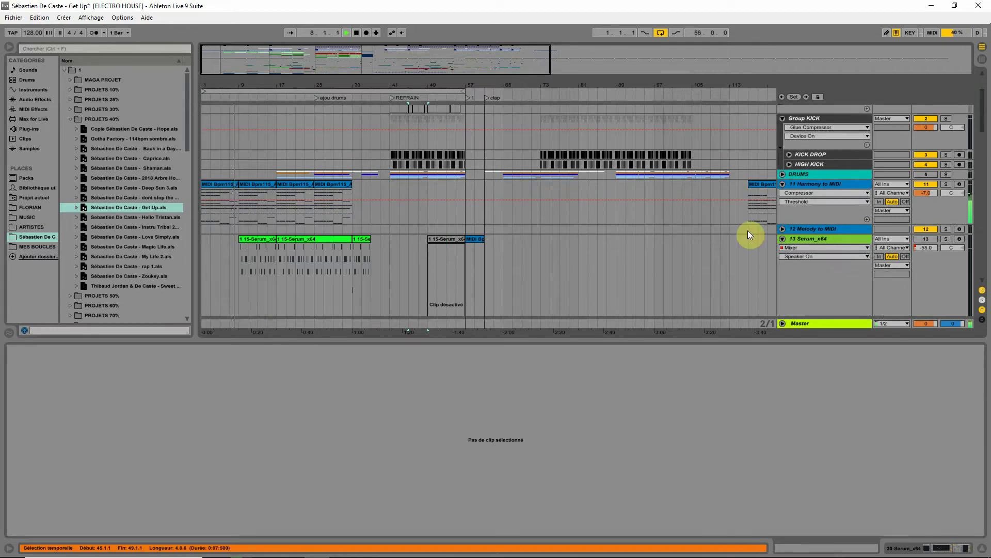
left_click(811, 192)
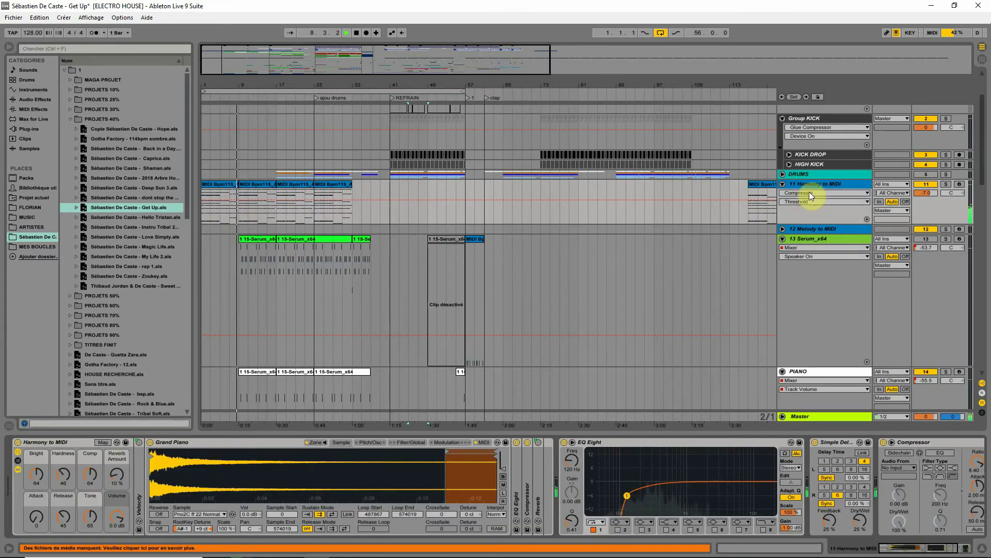
left_click(862, 522)
left_click_drag(860, 521, 861, 514)
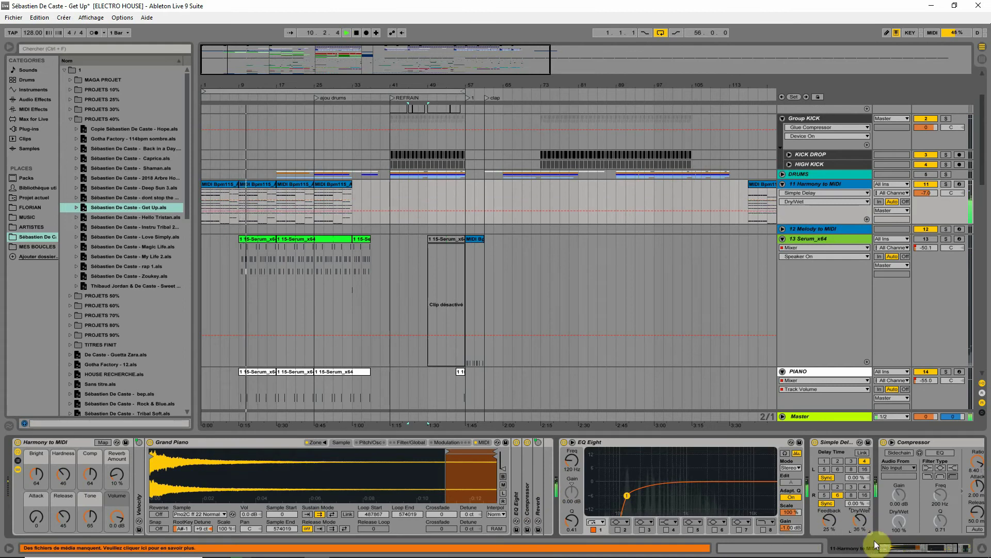
left_click_drag(895, 554, 919, 550)
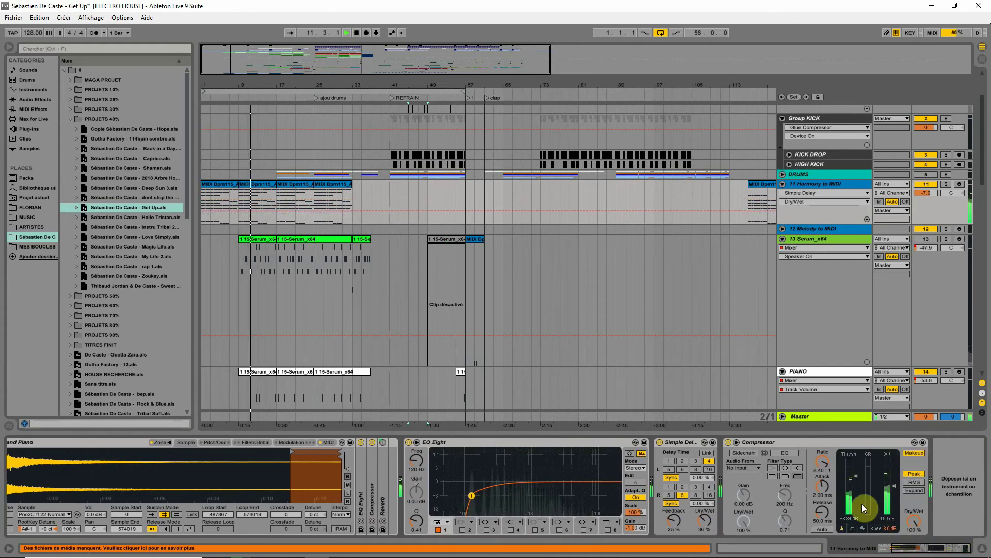
Step: Set the Compressor on the 11 Harmony to MIDI track to an infinite ratio and lower its threshold to about -9 dB
left_click_drag(823, 461, 823, 445)
left_click_drag(855, 477, 855, 479)
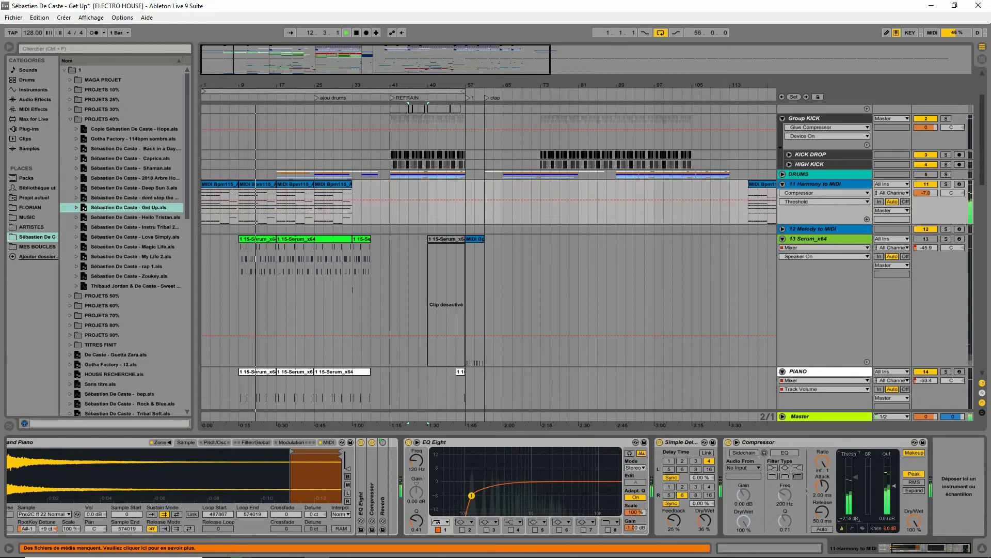
mouse_move(855, 519)
left_mouse_down()
mouse_move(834, 519)
mouse_move(843, 520)
left_mouse_up()
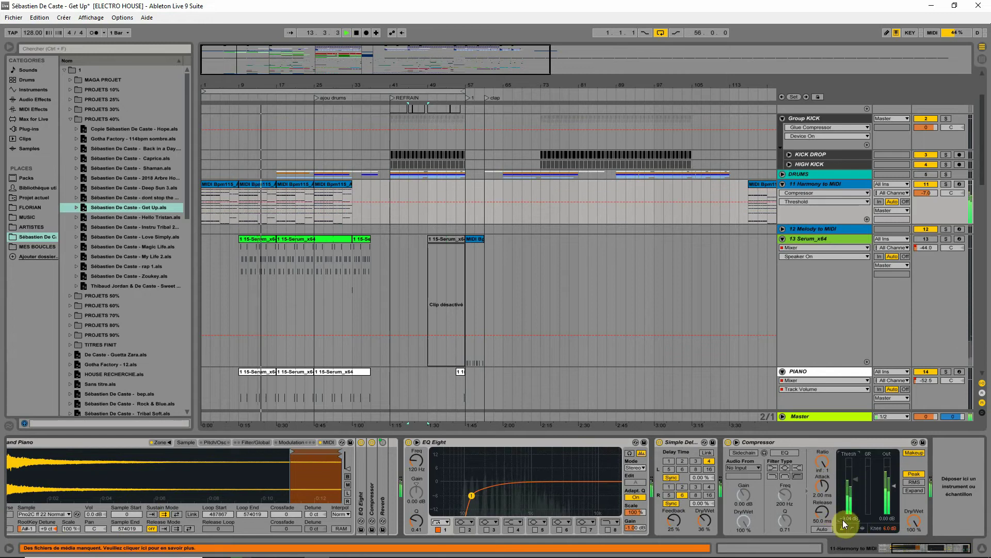
Step: In the EQ Eight, add a band 7 high shelf boosting about 6 dB at 1.64 kHz and set the band 1 low cut to 112 Hz
left_click_drag(471, 495, 475, 497)
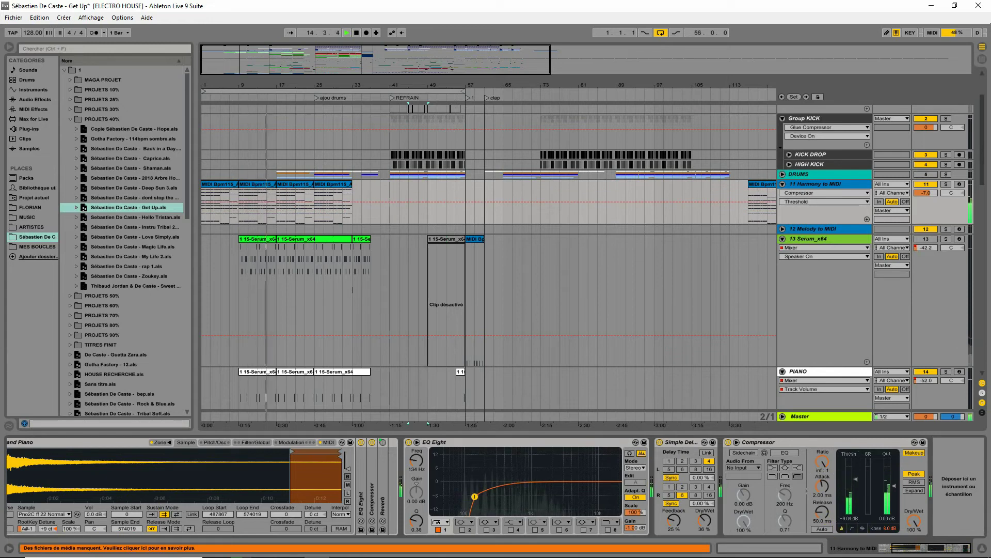
left_click(585, 531)
left_click(591, 522)
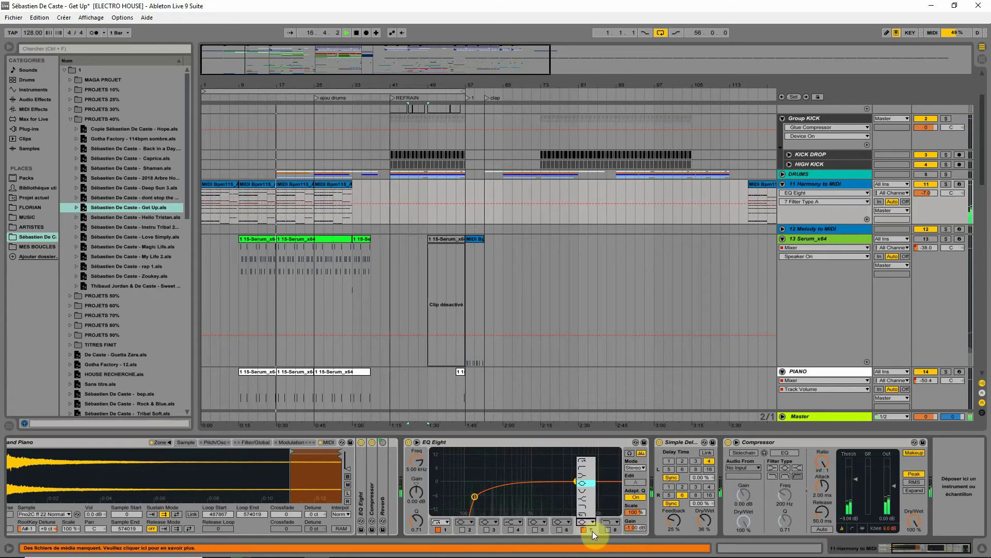
left_click(590, 499)
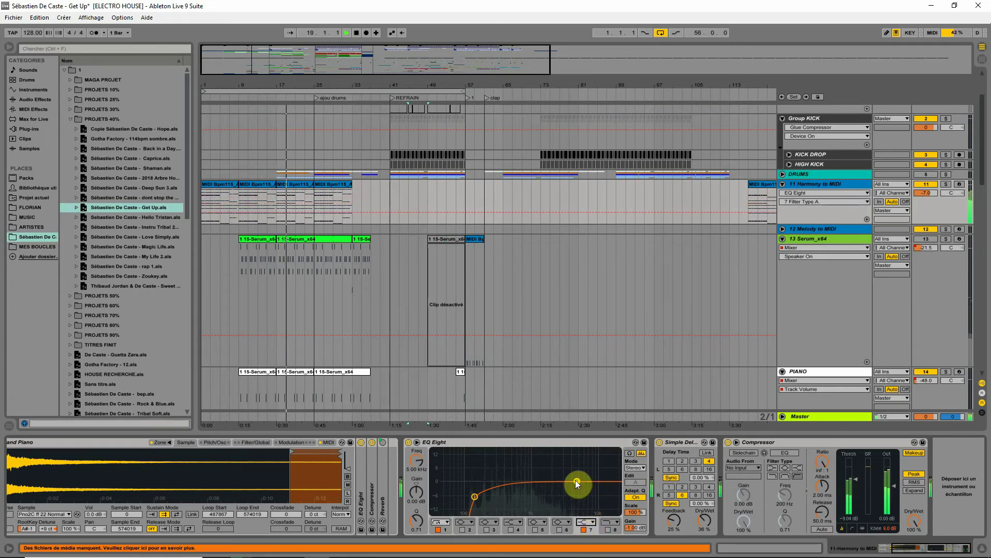
left_click_drag(576, 483, 546, 469)
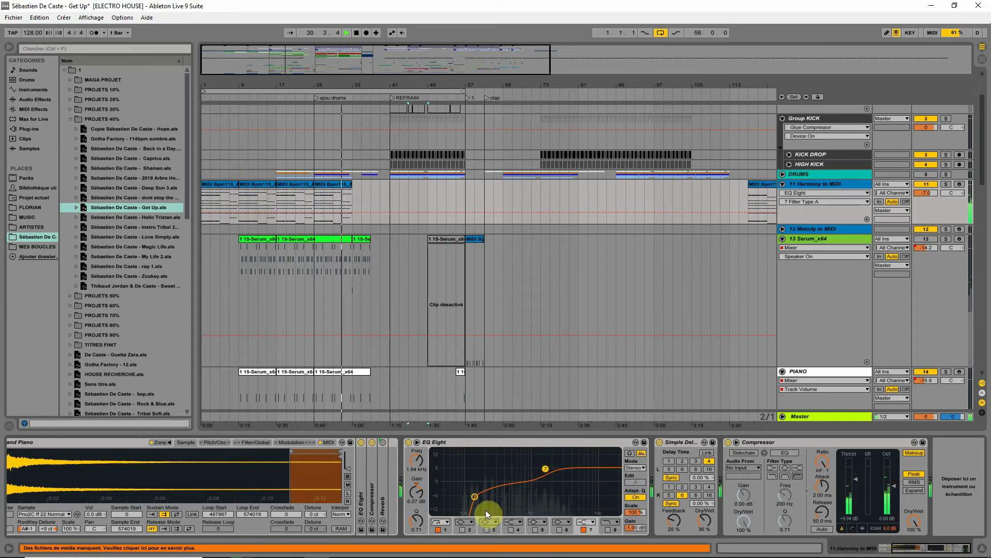
left_click(474, 496)
left_click_drag(474, 496, 470, 499)
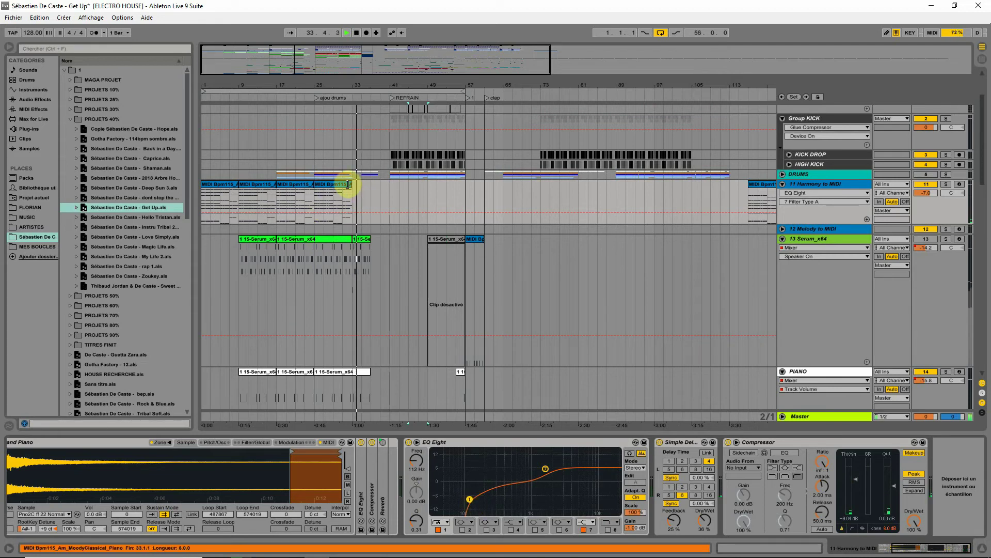
Step: Extend the last clip before the refrain on 11 Harmony to MIDI to bar 39 and set the track volume to -8.2 dB
left_click_drag(348, 184, 377, 182)
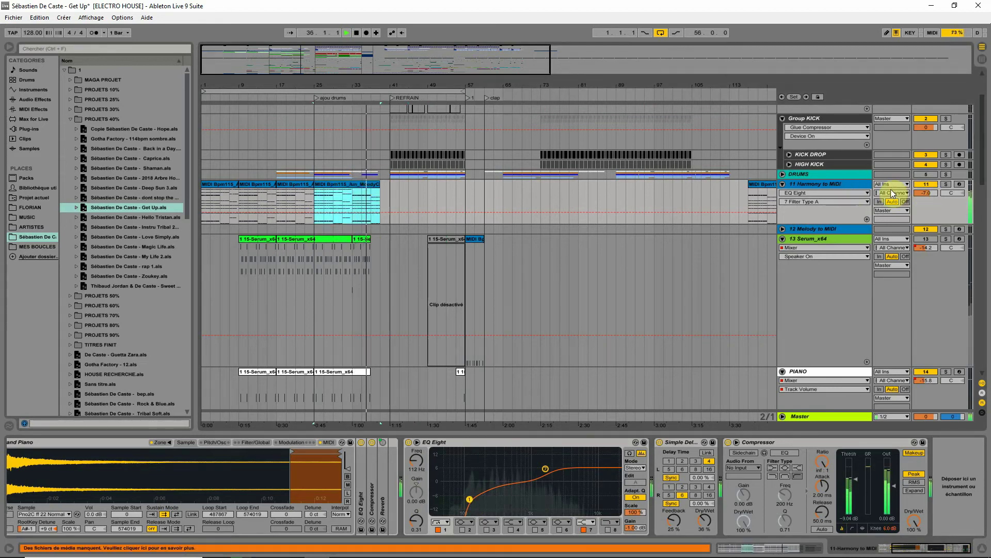
left_click_drag(917, 192, 917, 195)
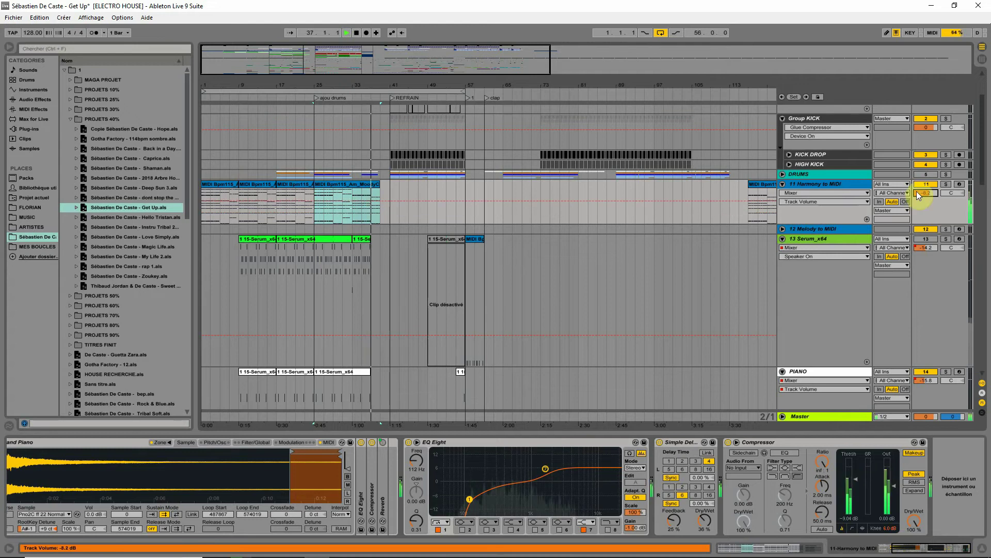
Step: Search the browser for "limit" across all results and add the Limiter after the Compressor on the 11 Harmony to MIDI track
left_click(126, 48)
type("lim")
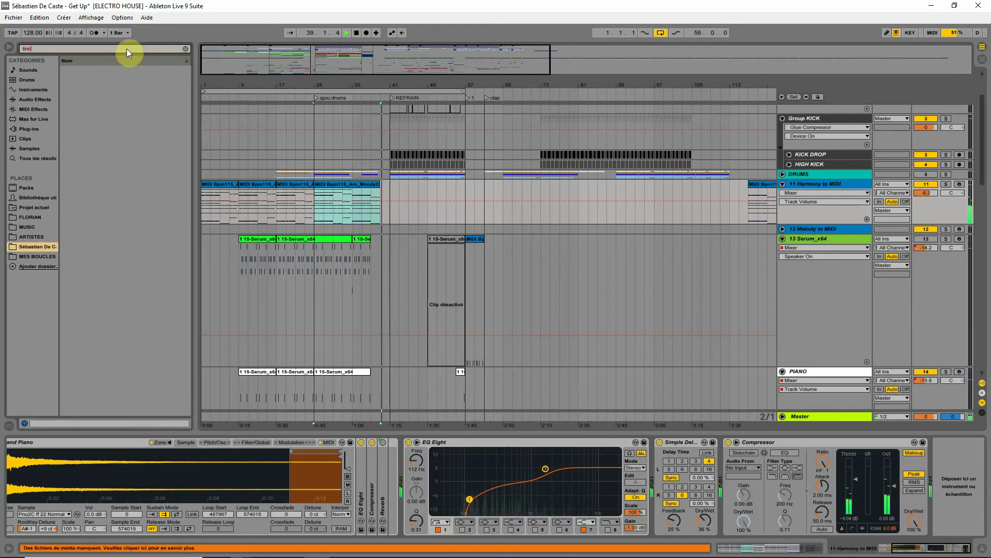
type("it")
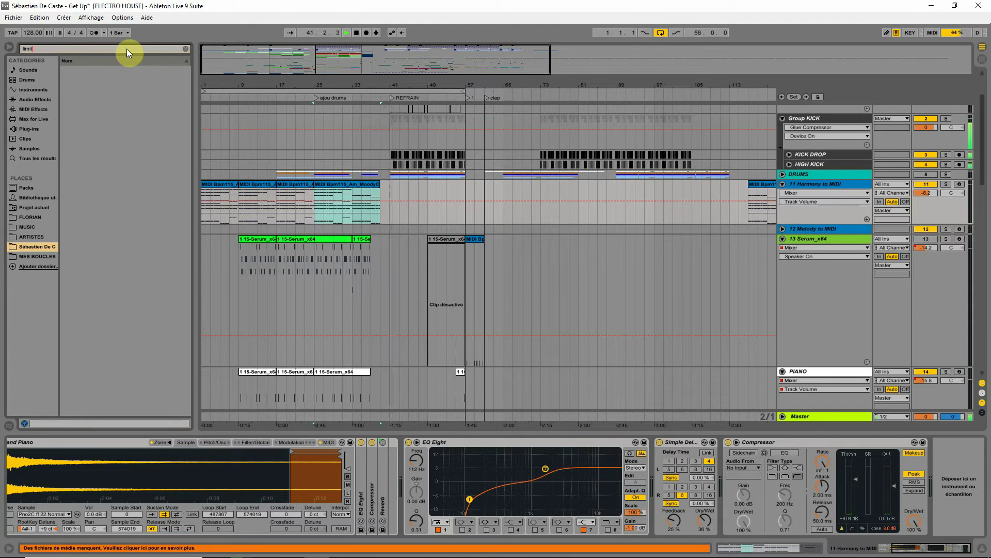
left_click(19, 159)
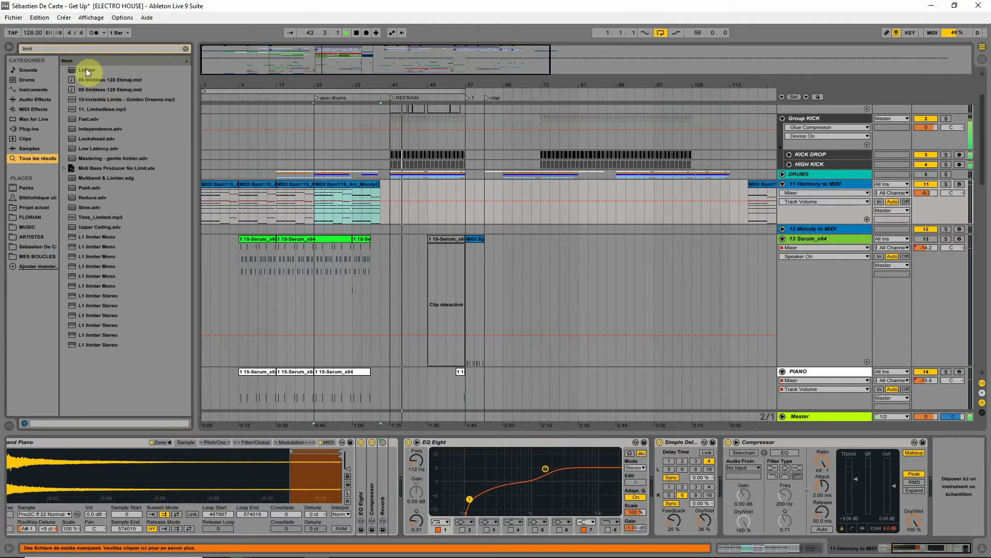
left_click(84, 71)
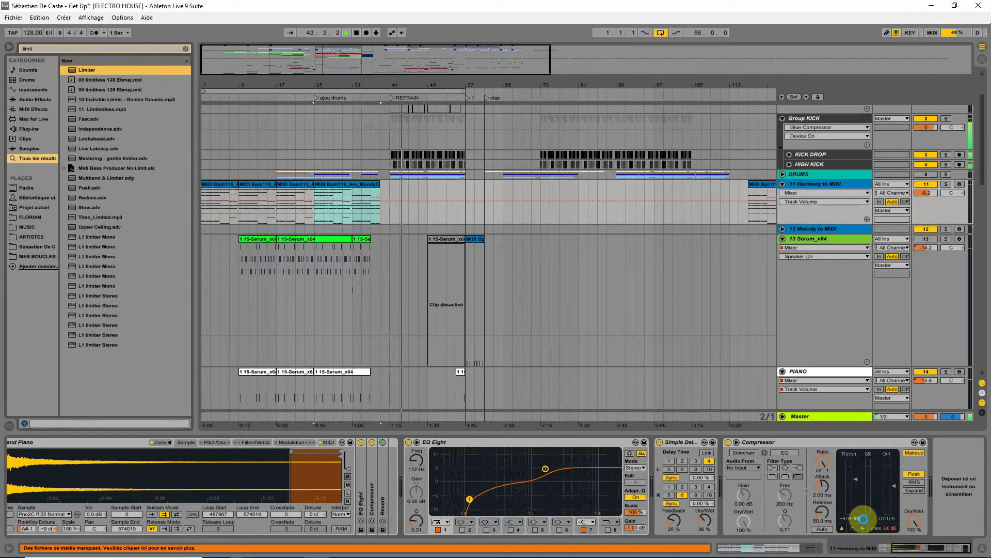
left_click_drag(863, 515, 881, 467)
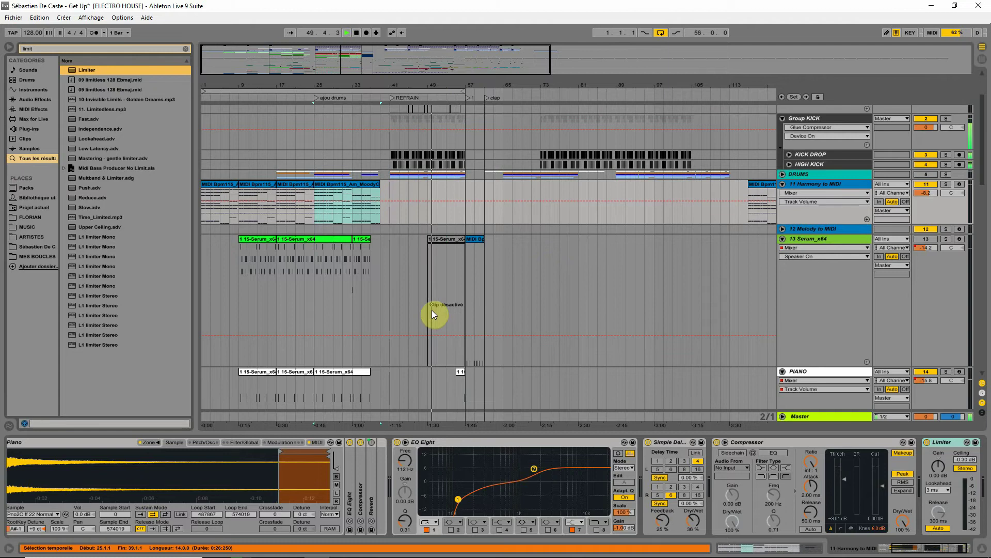
Step: Extend the start of the refrain clip on the 22 Serum_x64 track back to bar 45 and play from there
scroll(516, 271, "down", 3)
scroll(509, 292, "down", 10)
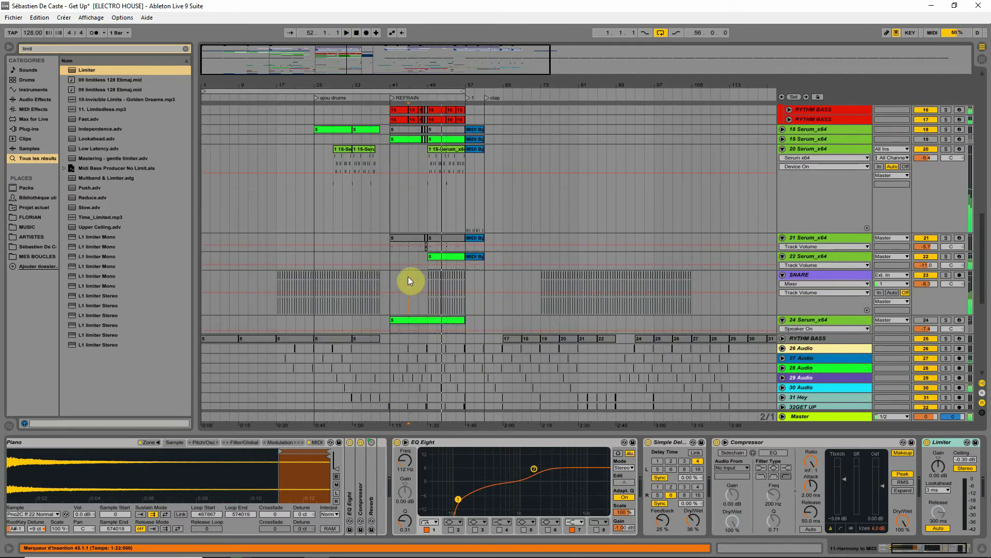
left_click(408, 278)
left_click_drag(431, 257, 413, 264)
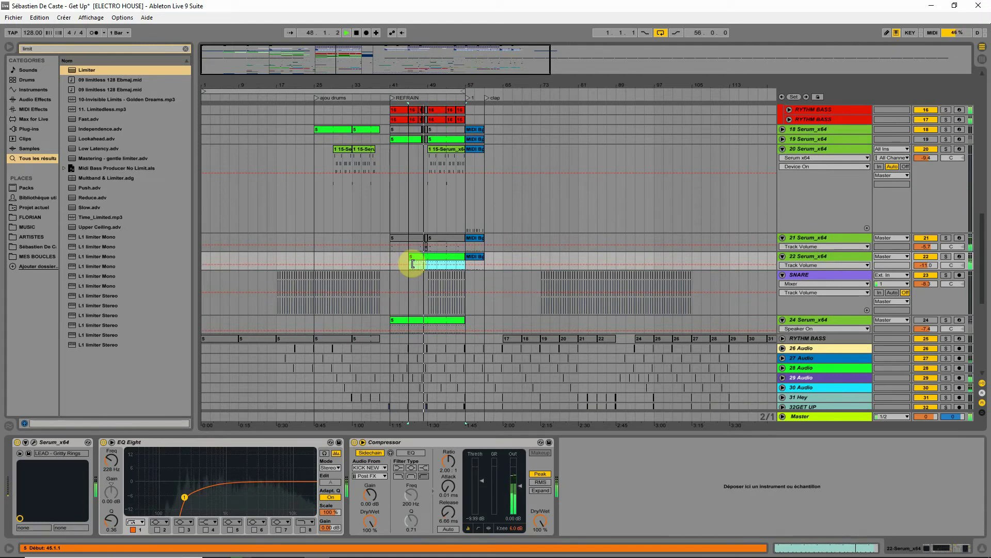
left_click_drag(413, 264, 412, 262)
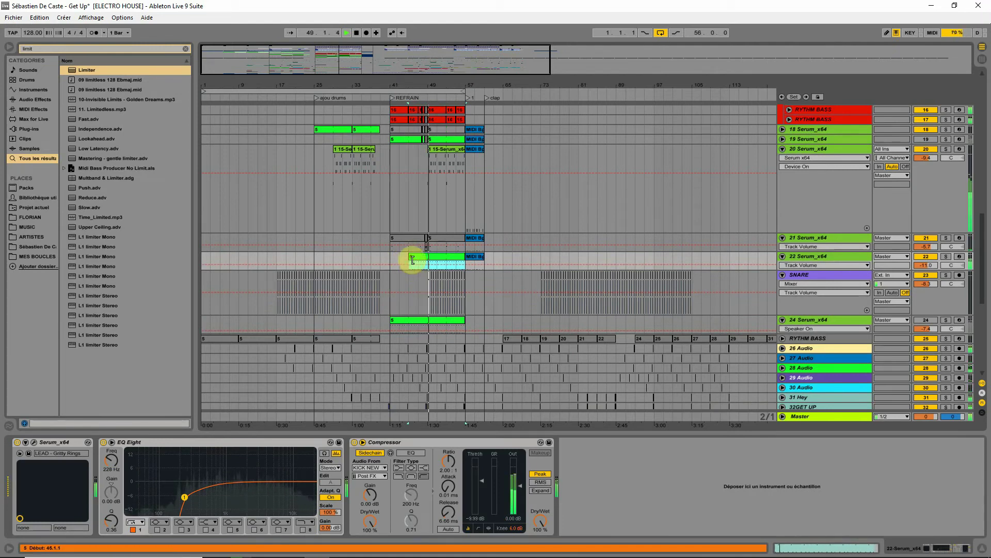
Step: Toggle solo on the 21 Serum_x64 track and look through the whole track list while the refrain plays
left_click(947, 238)
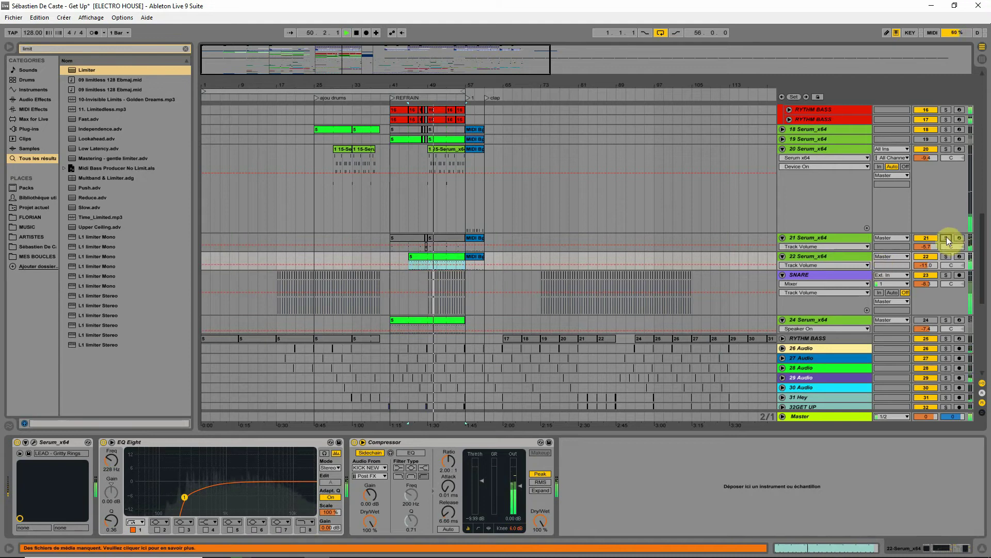
left_click(947, 237)
scroll(549, 295, "down", 5)
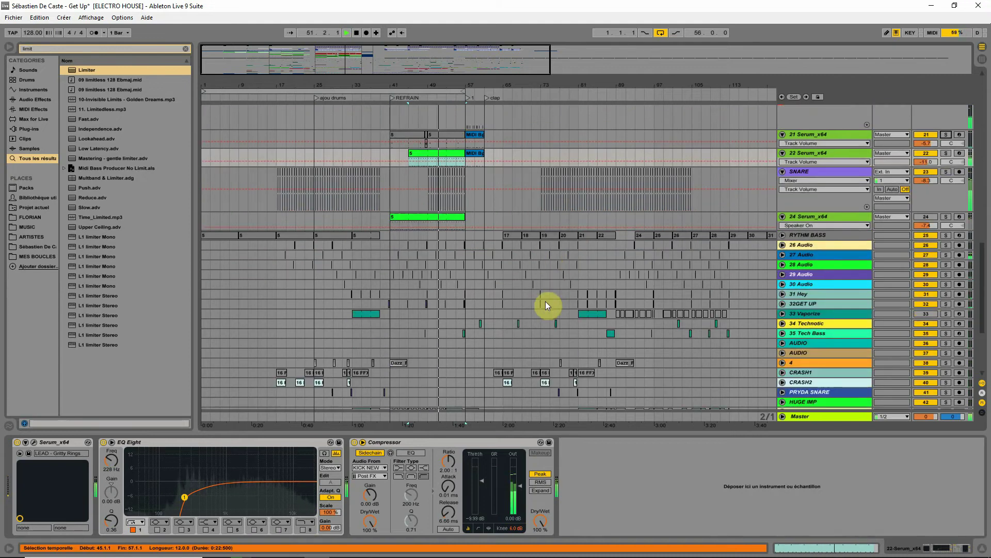
scroll(537, 306, "down", 6)
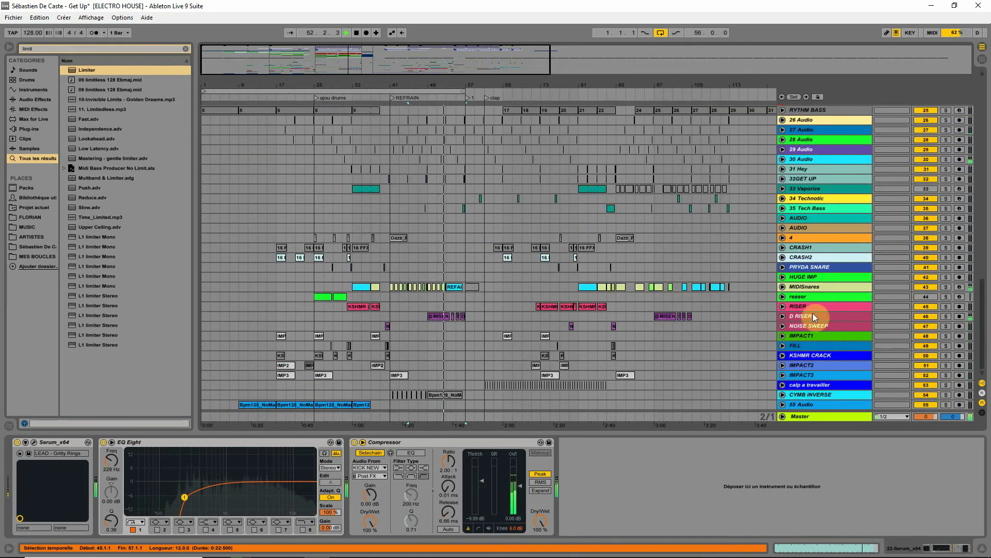
scroll(448, 299, "up", 12)
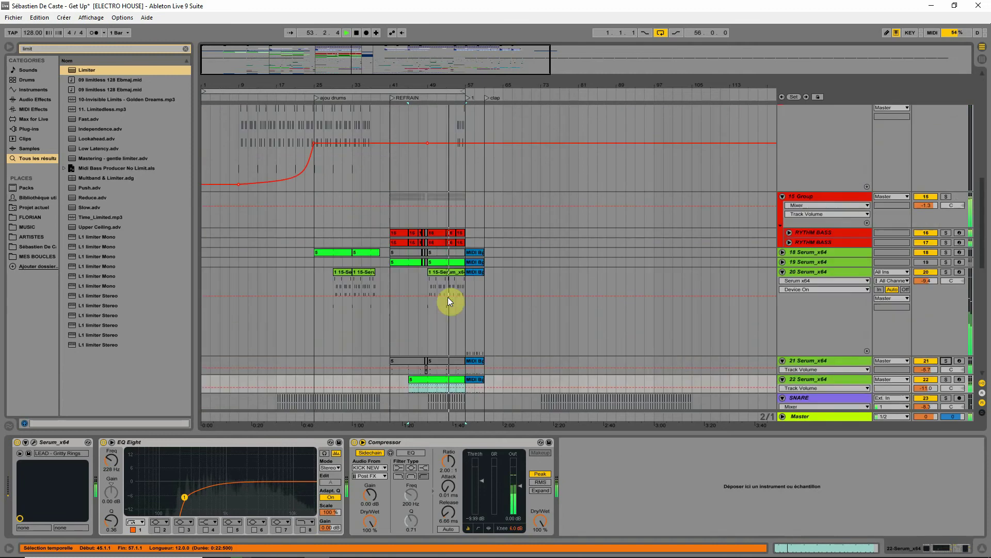
scroll(448, 297, "down", 12)
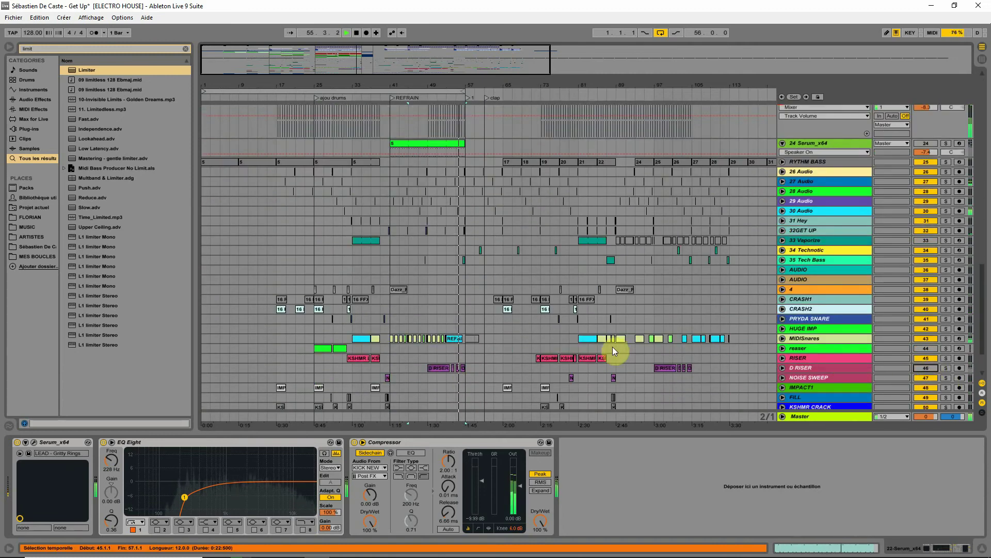
scroll(522, 321, "up", 12)
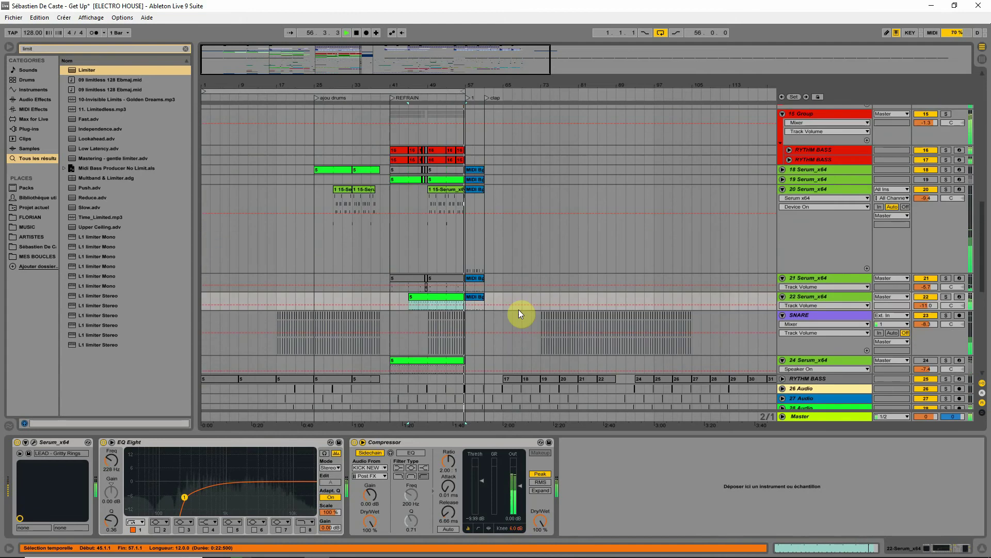
scroll(522, 294, "up", 5)
Step: Restart playback from bar 41 at the start of the REFRAIN section and check the tracks playing there
key("space")
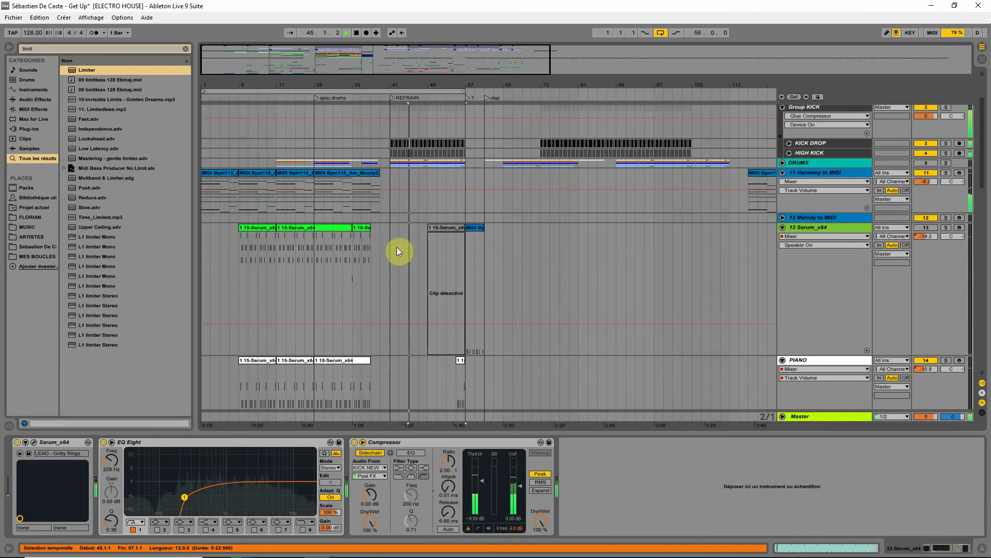
left_click(392, 248)
key("space")
scroll(392, 250, "up", 2)
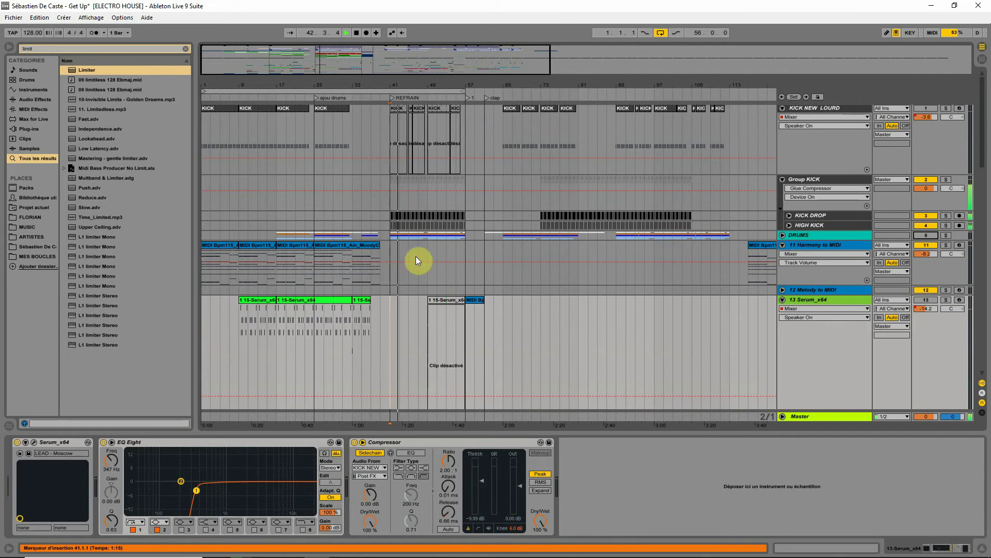
scroll(472, 250, "down", 4)
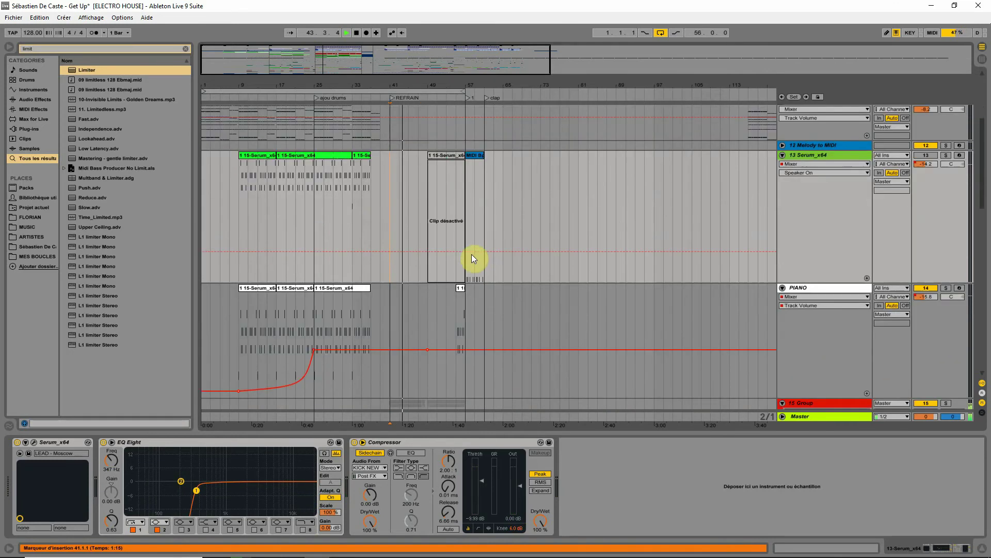
Step: Fold the KICK NEW LOURD track and select its first KICK clip at bar 1
scroll(470, 257, "up", 2)
scroll(468, 259, "up", 3)
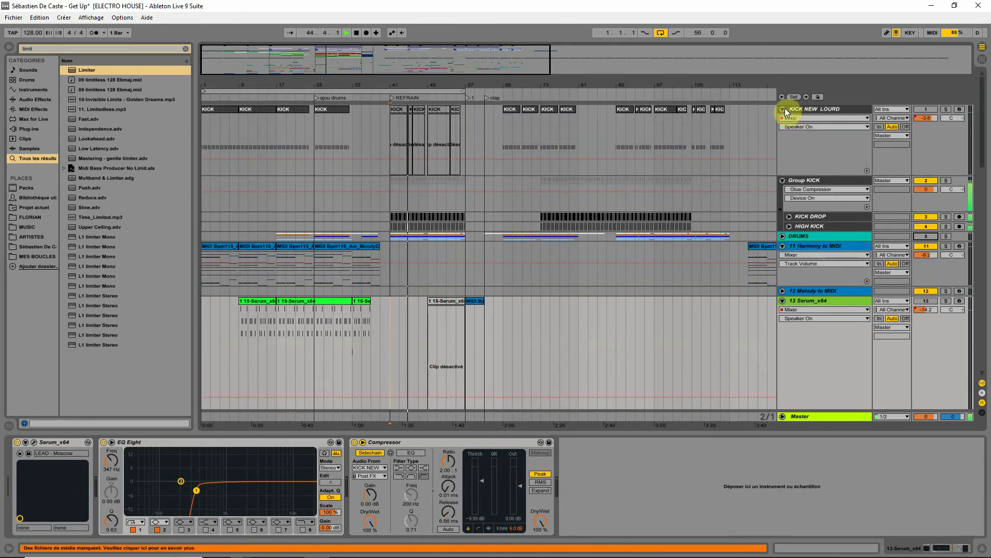
scroll(750, 201, "down", 2)
left_click(221, 108)
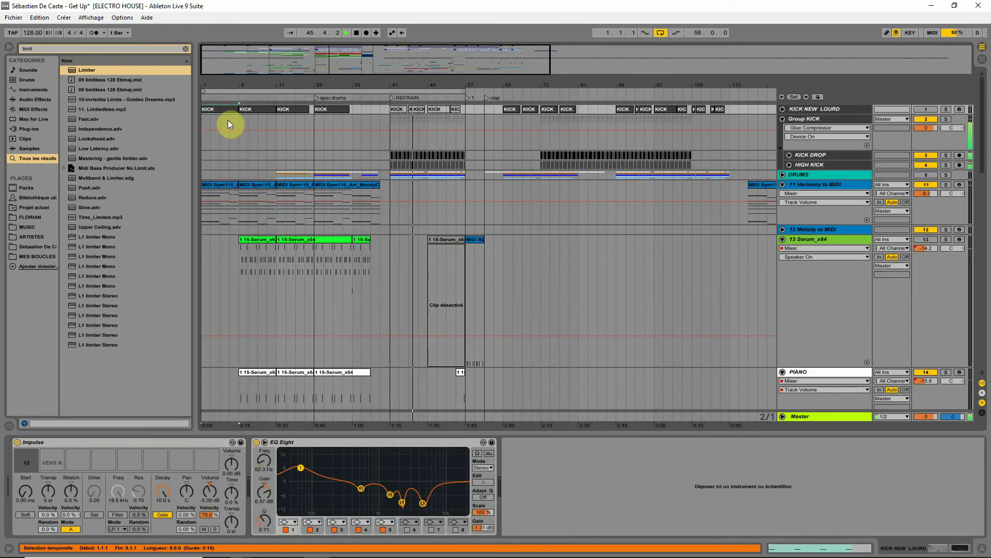
Step: Select the refrain clip on the 19 Serum_x64 track and toggle the track's solo to audition it
scroll(480, 271, "down", 3)
scroll(486, 284, "down", 4)
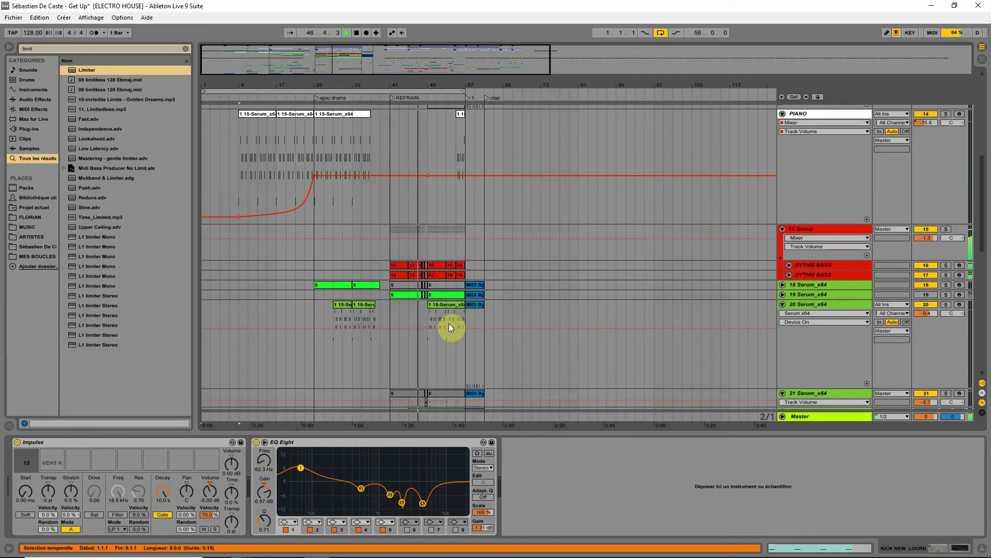
left_click(406, 293)
left_click(946, 295)
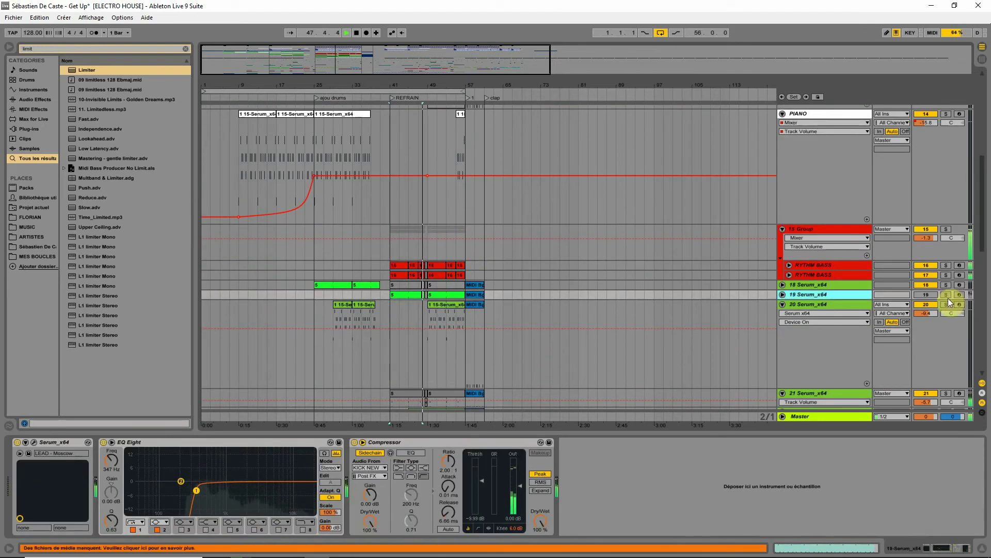
left_click(947, 296)
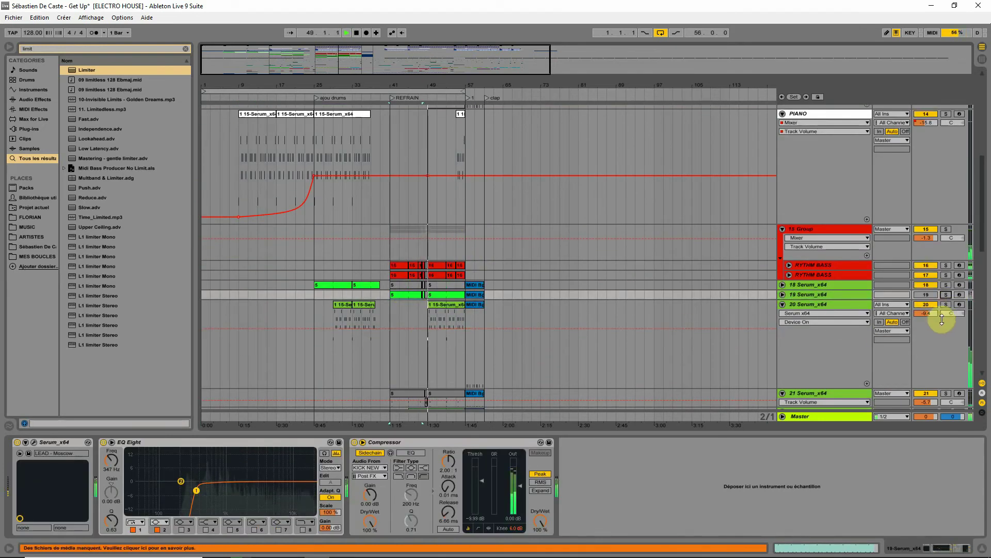
Step: Shorten the refrain clip on the 20 Serum_x64 track so that it starts at bar 53
scroll(537, 312, "down", 3)
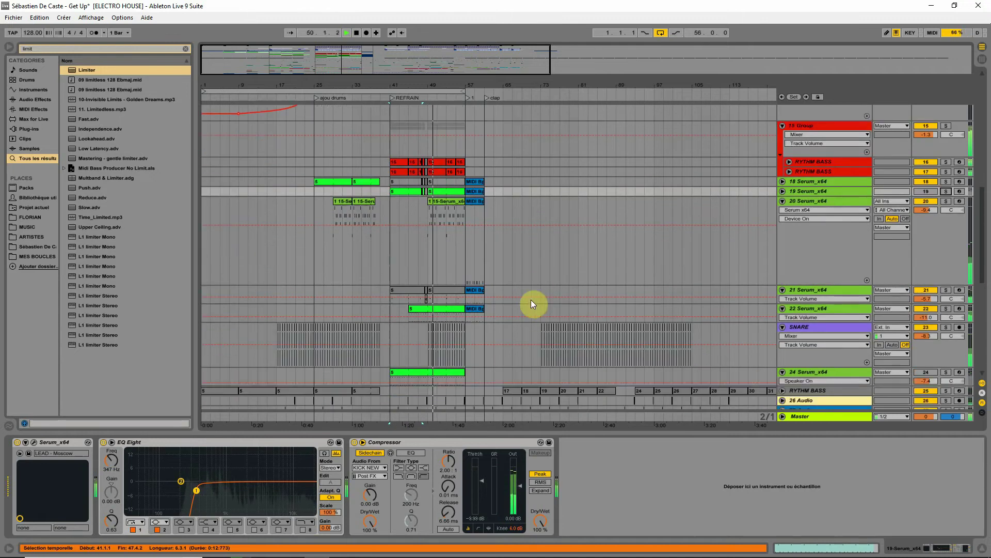
left_click_drag(455, 197, 429, 321)
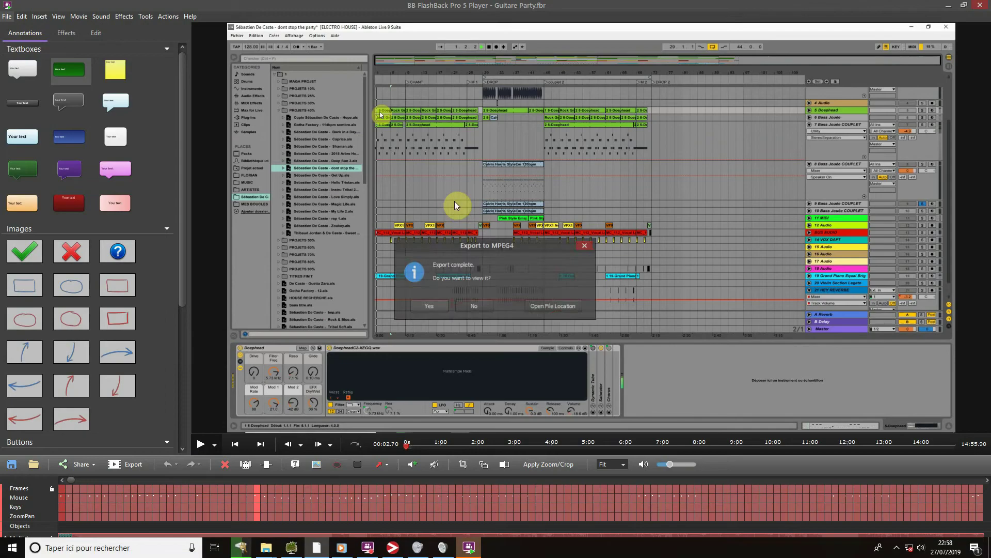
left_click(430, 308)
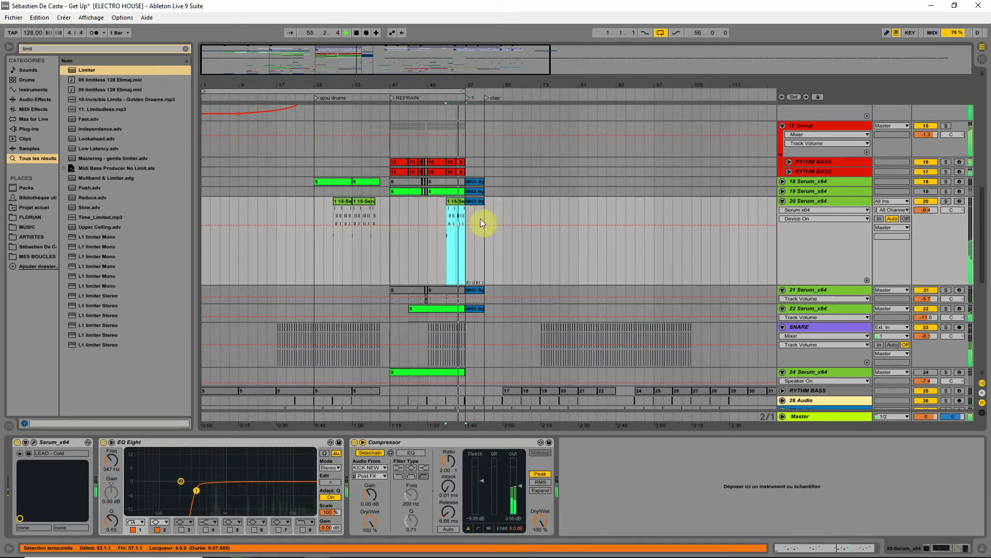
Step: Delete the F4 and D#4 notes in the second half of bar 3 in the 20 Serum_x64 refrain clip and replay it
double_click(455, 200)
left_click_drag(769, 454, 649, 391)
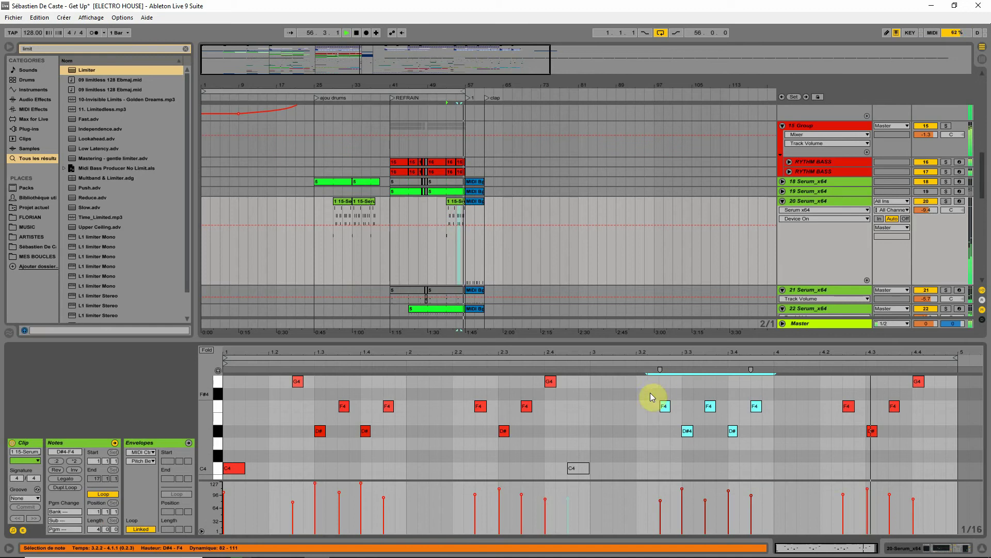
key("Delete")
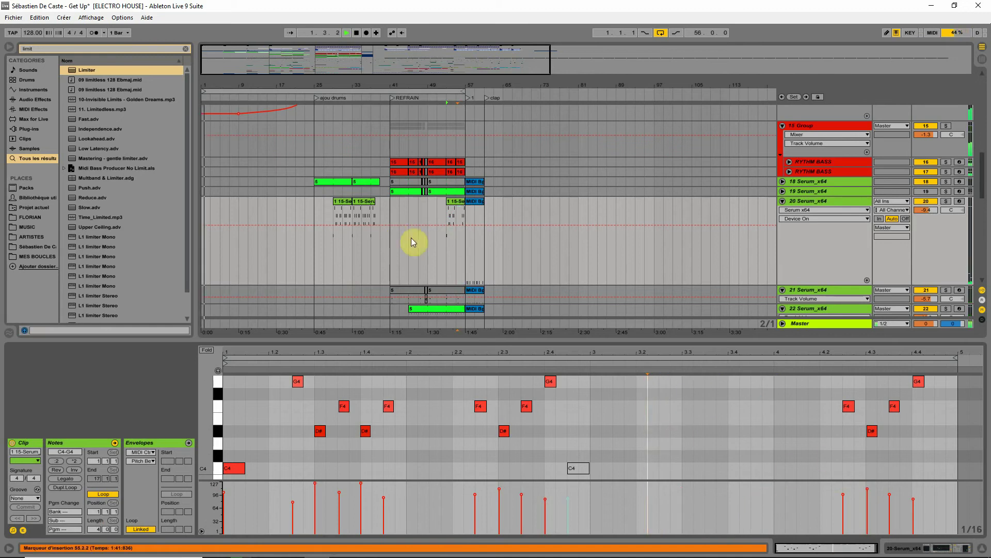
key("space")
key("space")
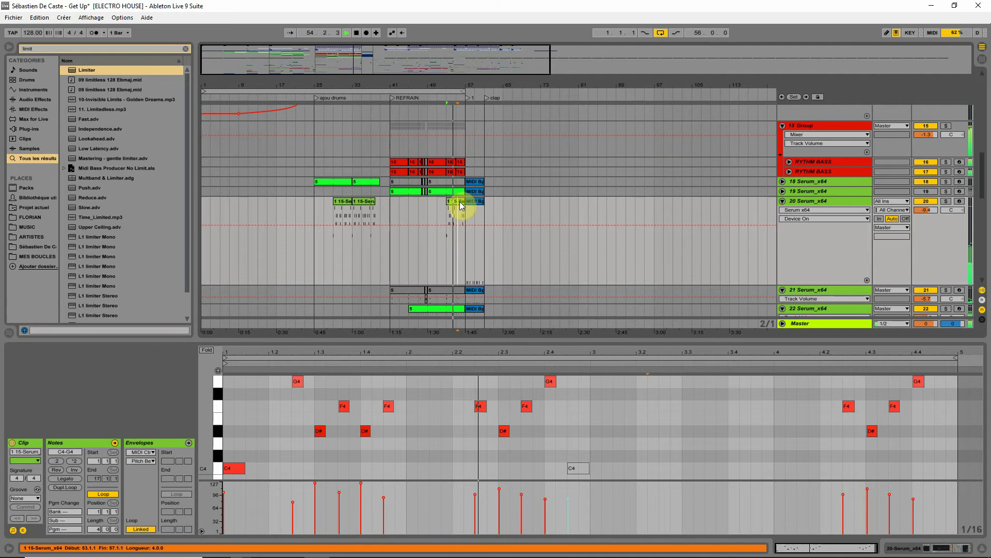
Step: Delete the G4 note at 2.4 in the same Serum clip and listen to the edited melody
left_click(549, 381)
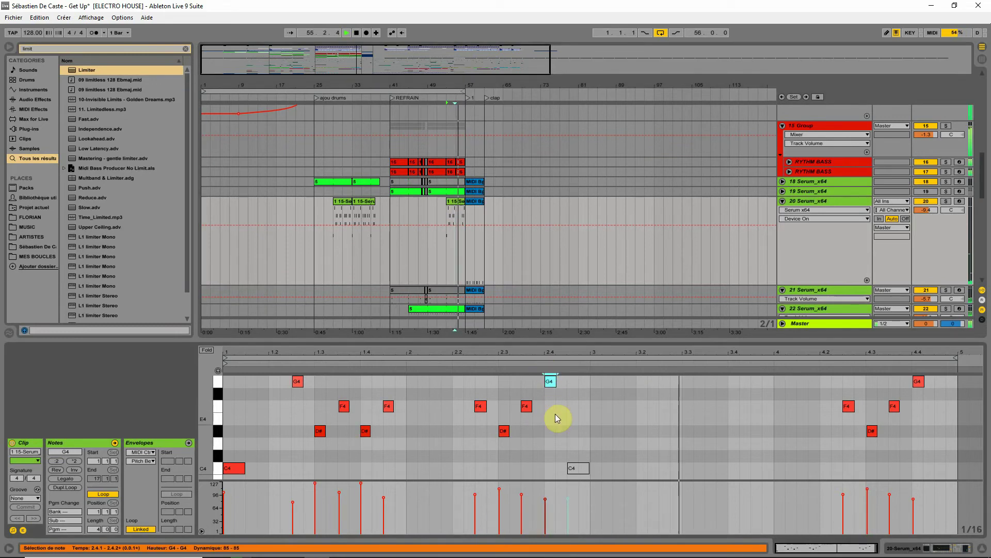
key("Delete")
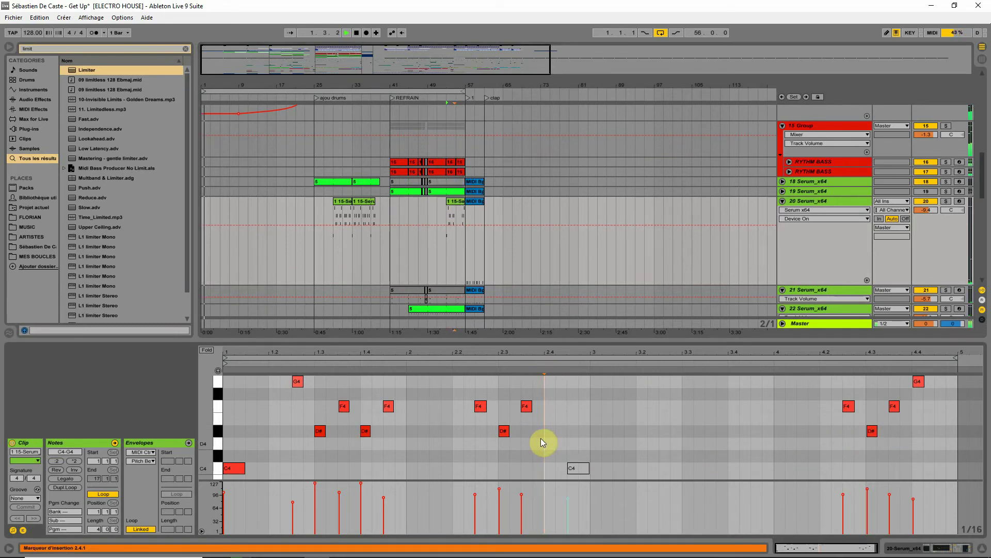
key("space")
key("space")
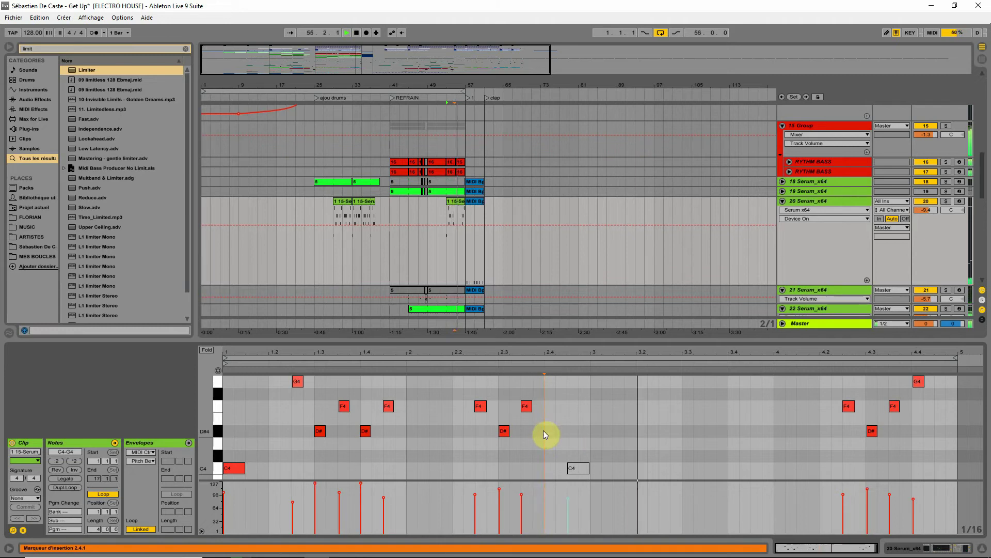
Step: Return to the intro clip of the 11 Harmony to MIDI track and display its device chain through to the Limiter
scroll(463, 243, "down", 2)
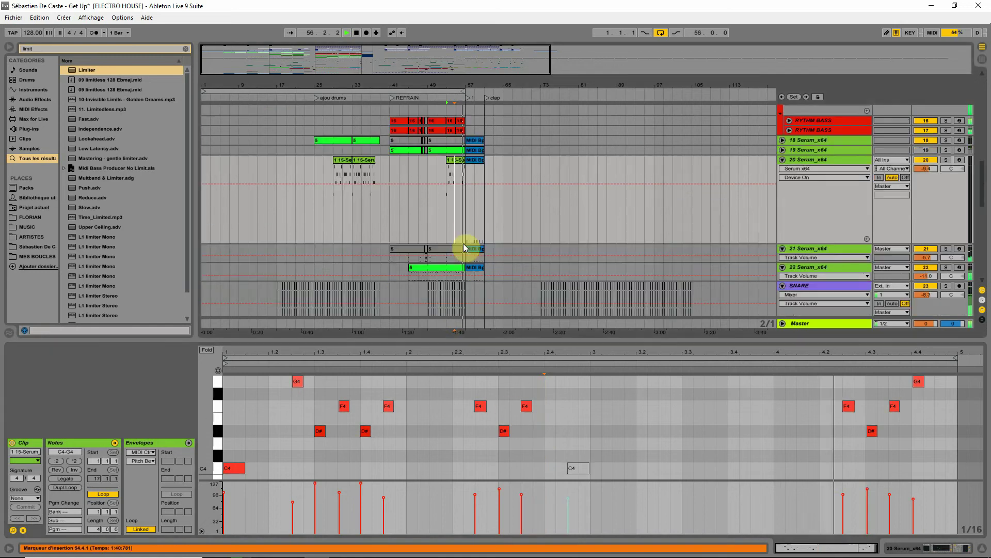
scroll(470, 264, "down", 8)
scroll(477, 280, "up", 6)
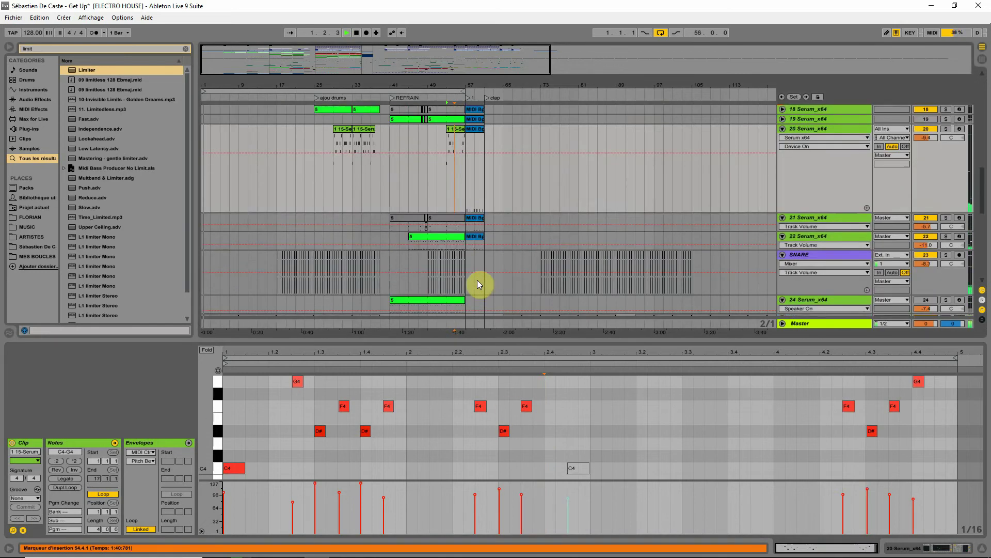
scroll(477, 280, "up", 10)
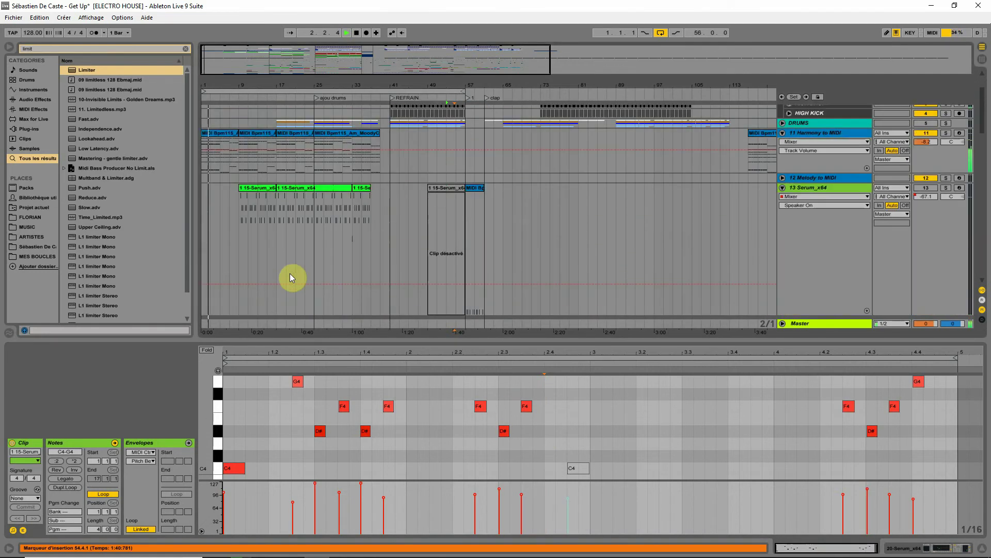
scroll(290, 278, "up", 3)
left_click(223, 191)
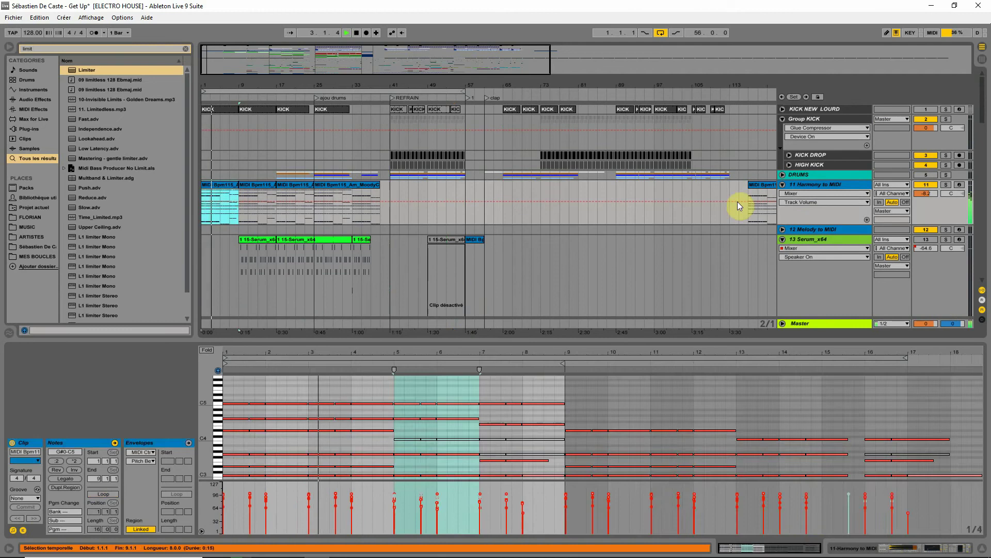
left_click(803, 186)
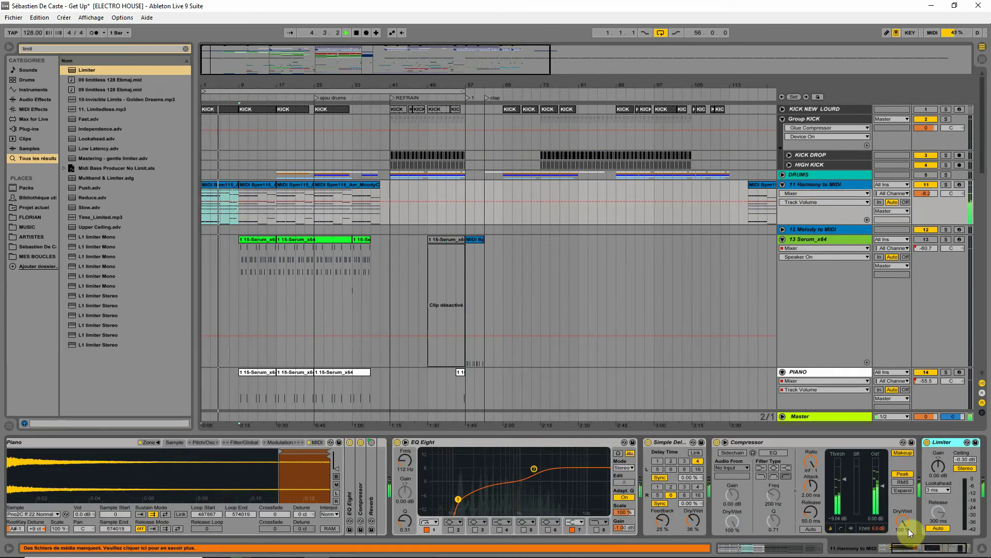
left_click(933, 548)
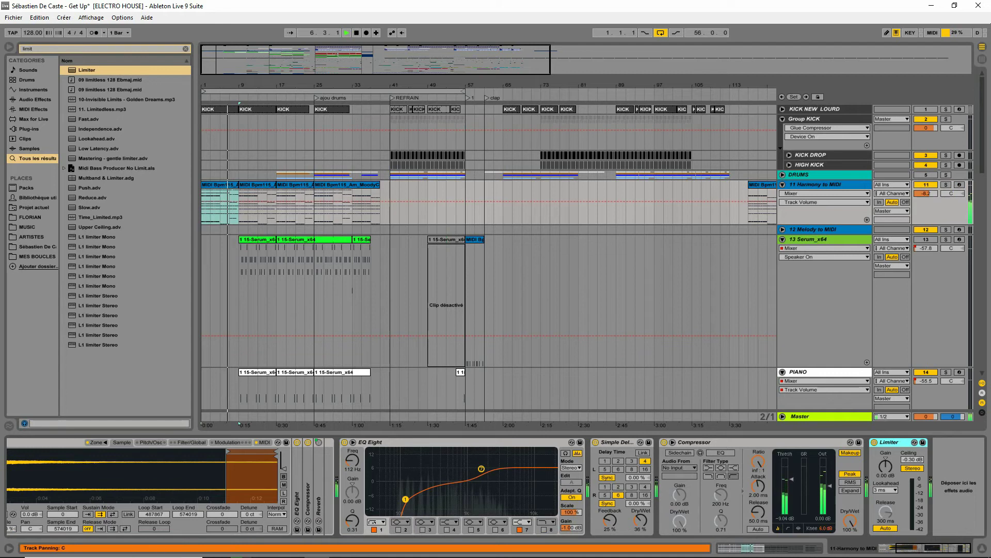
Step: Open the bx_meter on the Master track and compare the sound with the master effect rack bypassed and active
left_click(844, 417)
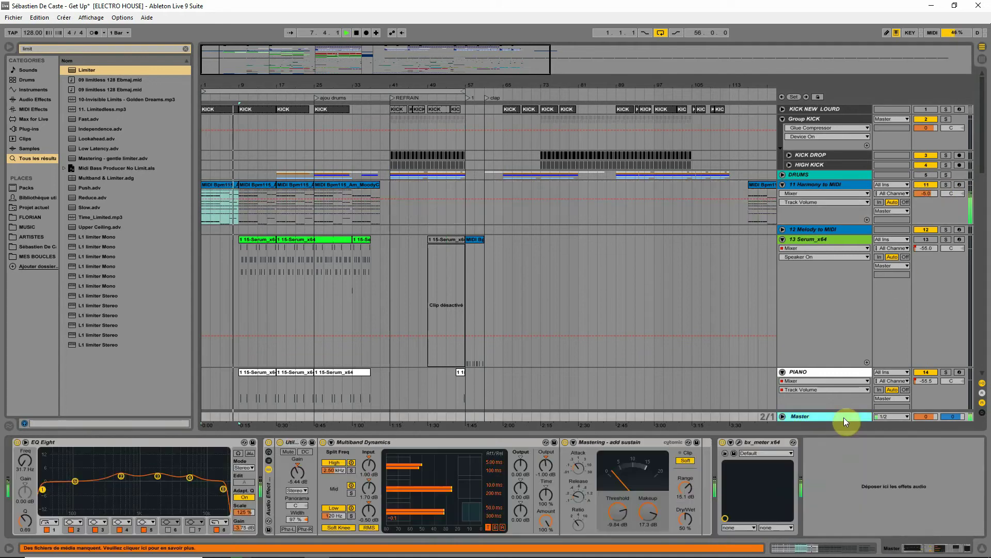
left_click(739, 442)
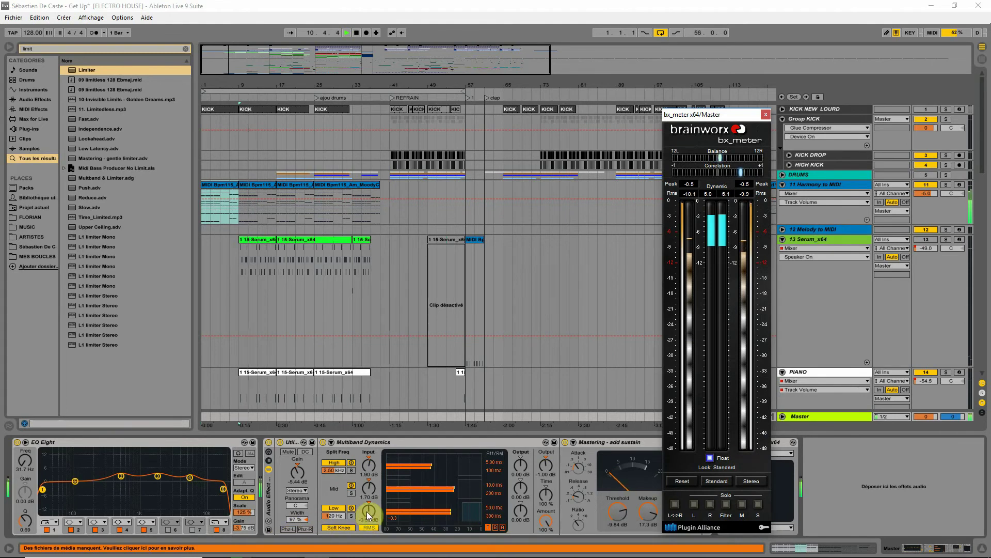
left_click(268, 442)
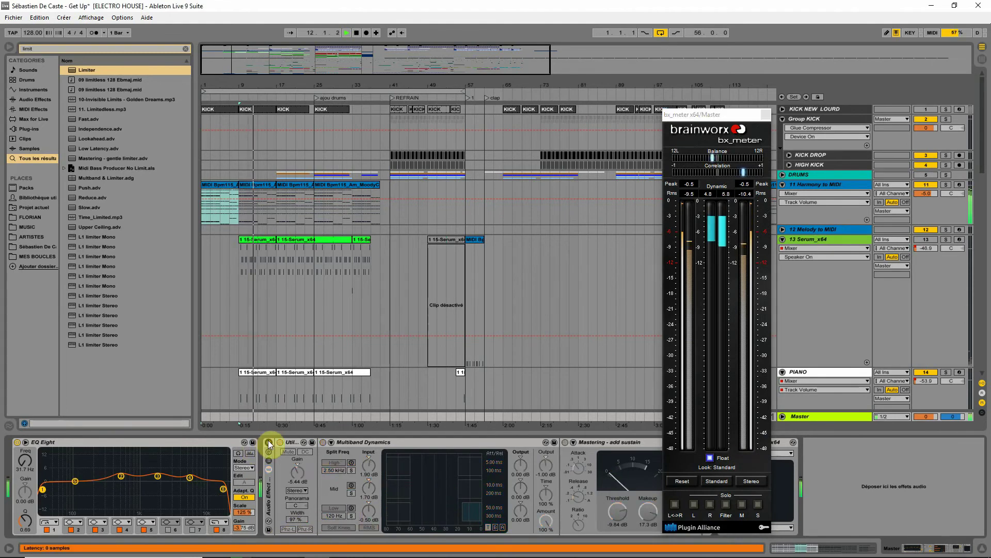
left_click(269, 443)
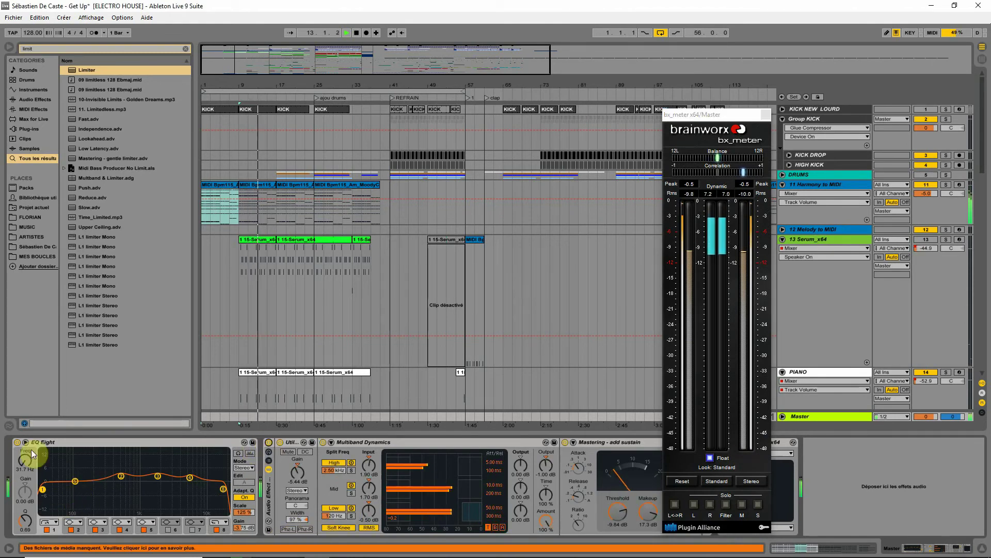
Step: Switch off the Master track's EQ Eight and move the bx_meter window aside to monitor the level
left_click(17, 443)
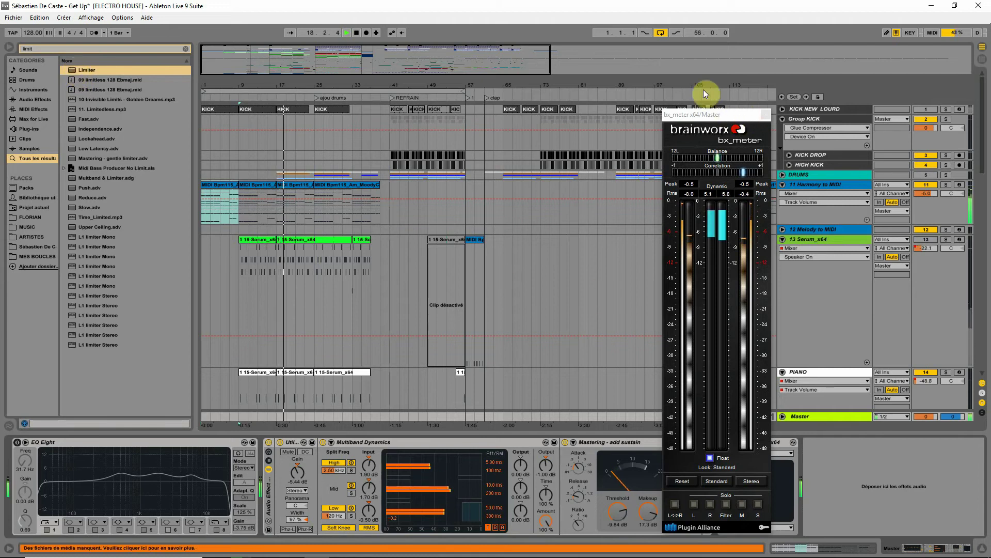
left_click_drag(713, 119, 835, 116)
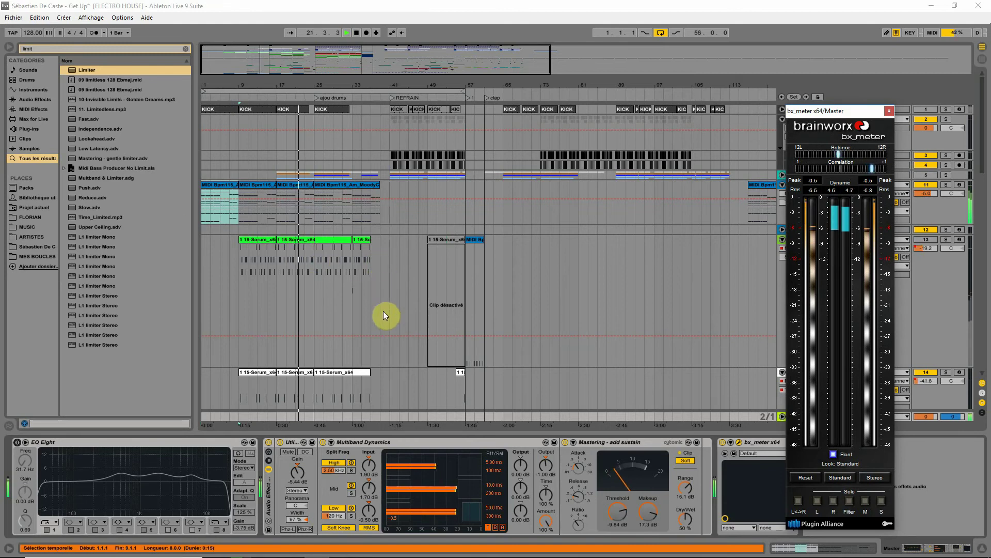
left_click(238, 85)
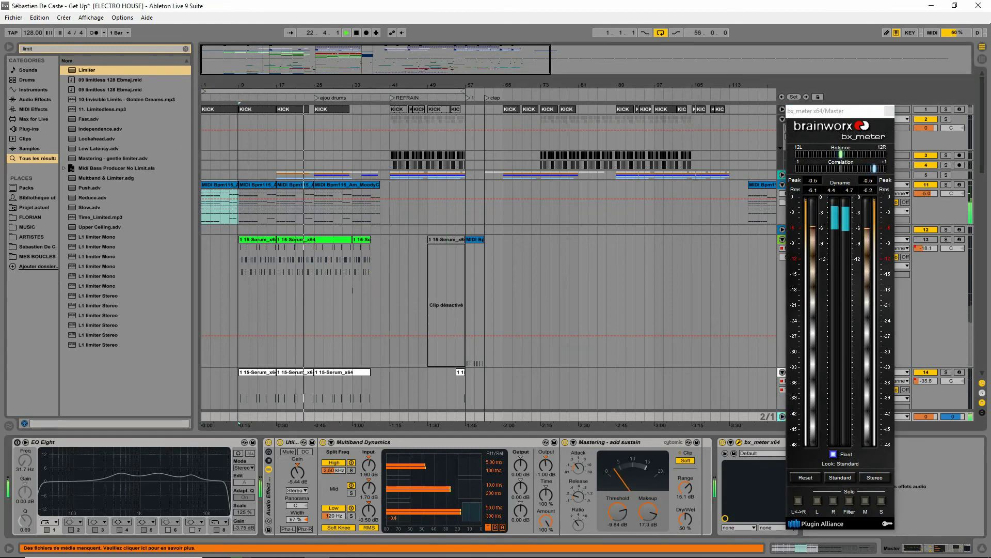
left_click_drag(820, 110, 863, 187)
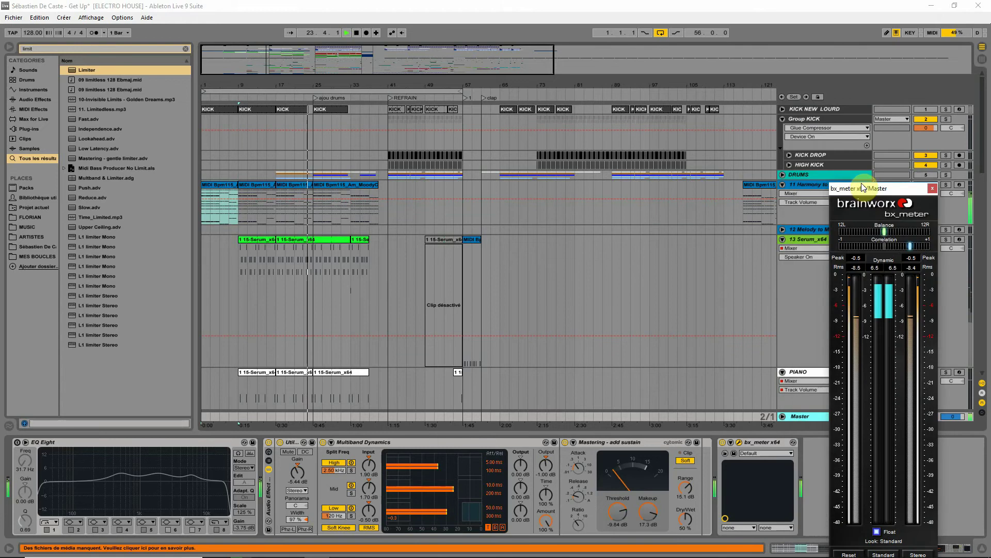
Step: Solo 11 Harmony to MIDI, lower its EQ Eight band 7 frequency, and enable band 6 at about 9.67 kHz with 2.11 dB gain
left_click(816, 183)
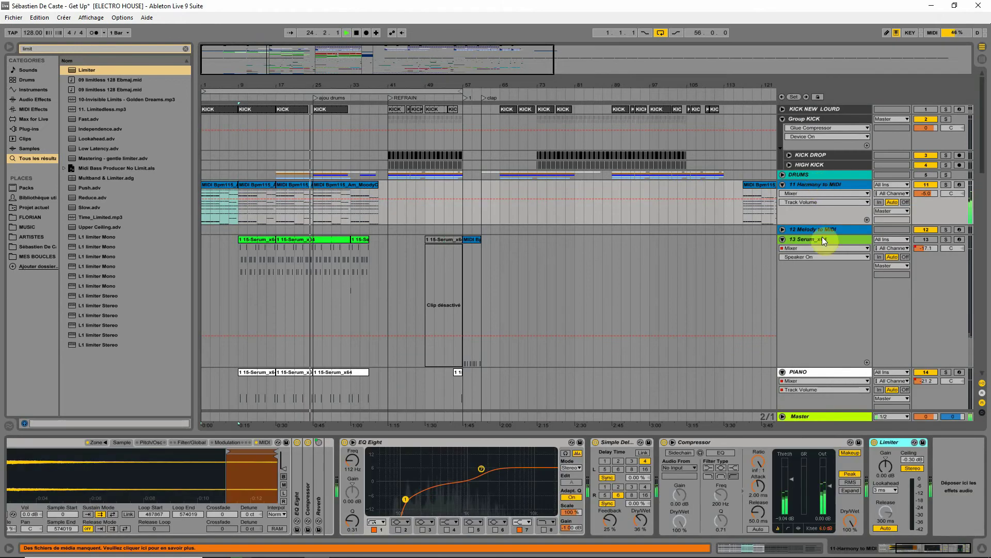
left_click(948, 186)
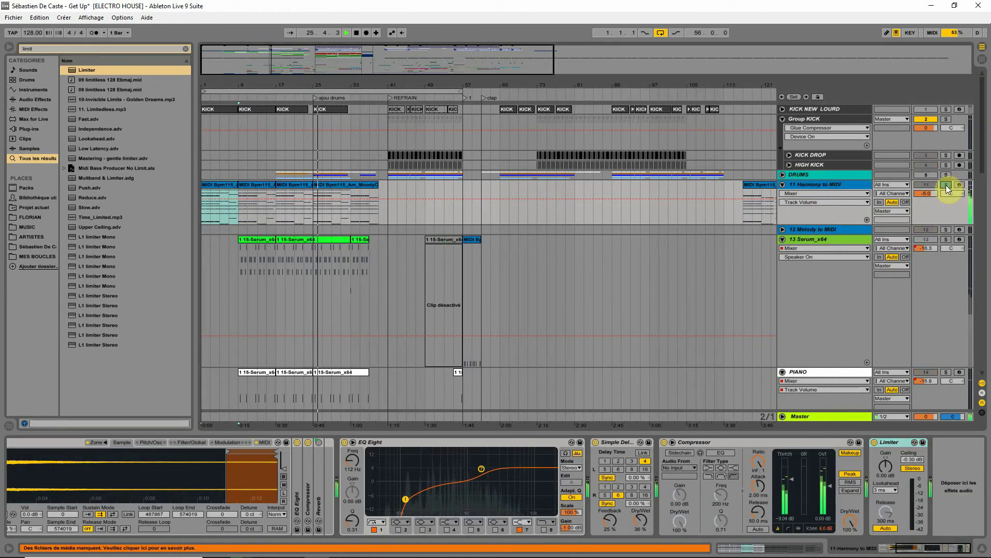
mouse_move(481, 468)
left_mouse_down()
mouse_move(449, 450)
mouse_move(485, 472)
mouse_move(459, 468)
mouse_move(473, 468)
left_mouse_up()
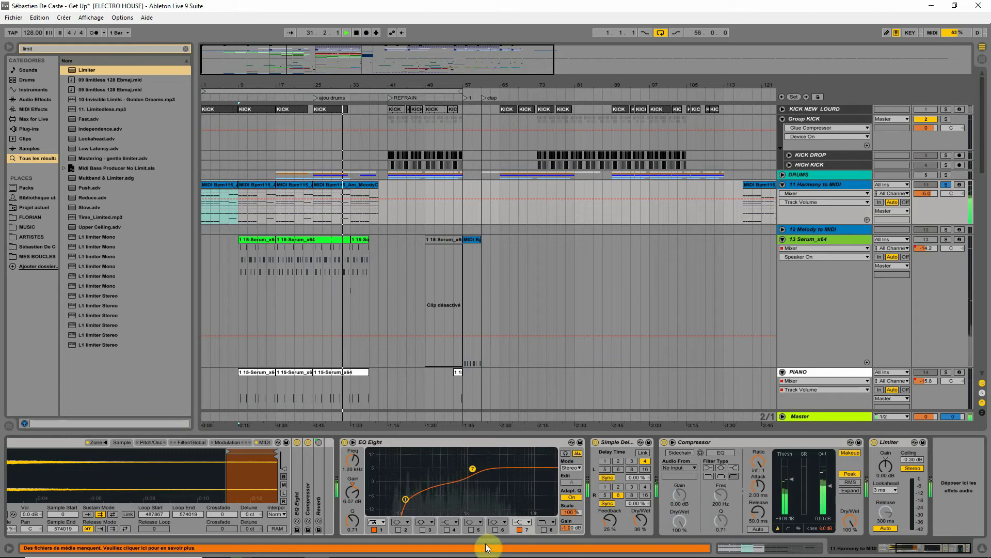
left_click(495, 528)
left_click_drag(534, 476, 532, 476)
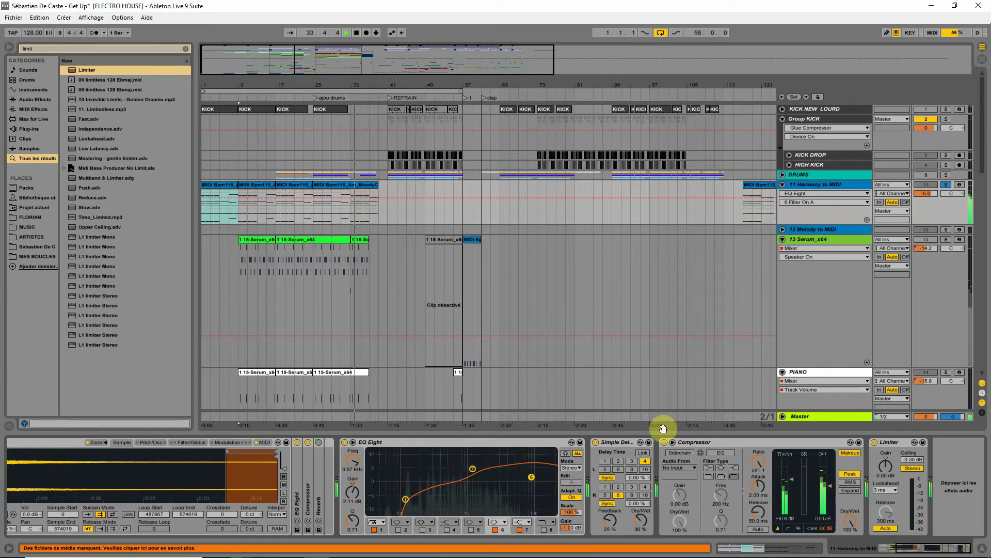
Step: End the solo on 11 Harmony to MIDI and set the track volume to -8.9
left_click(946, 185)
mouse_move(926, 194)
left_mouse_down()
mouse_move(926, 207)
mouse_move(926, 192)
left_mouse_up()
left_click(349, 189)
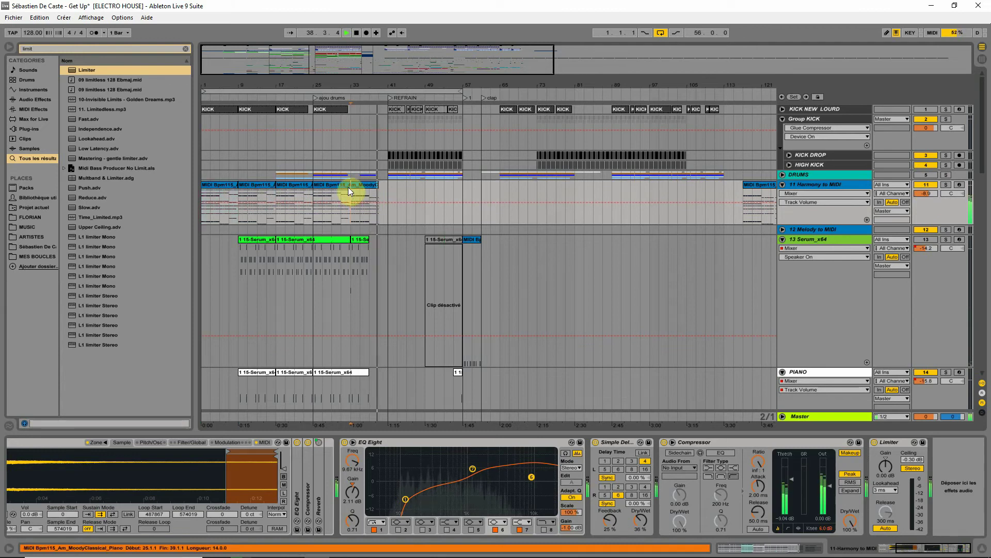
Step: Copy the C4 notes starting at bar 13 up to C5 in the harmony clip that begins at bar 25 and play it back
left_click_drag(303, 196, 376, 207)
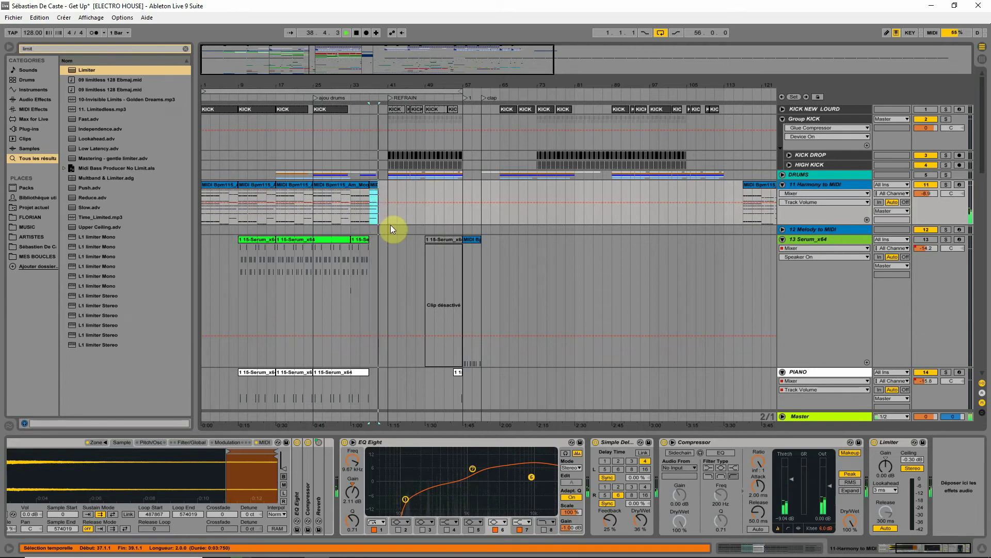
left_click(372, 184)
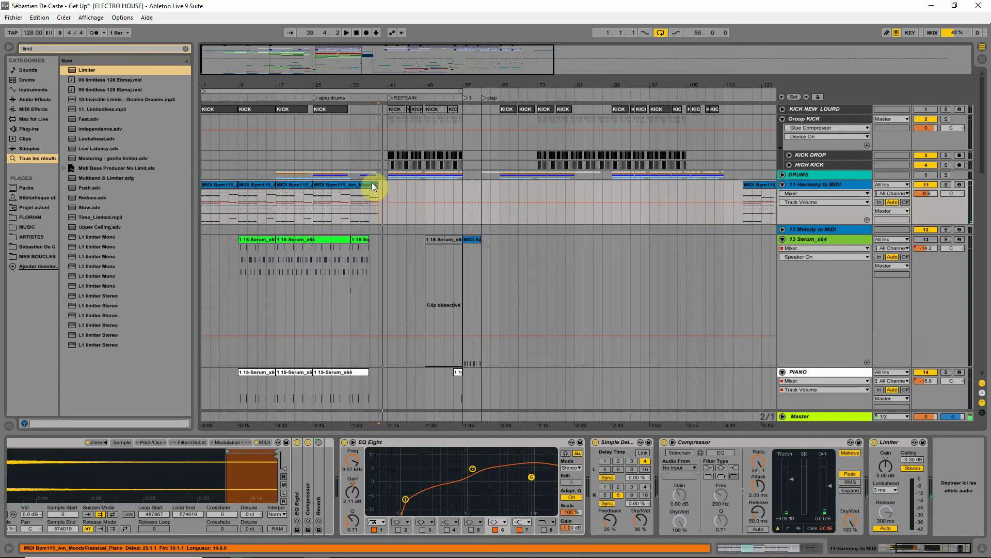
double_click(373, 187)
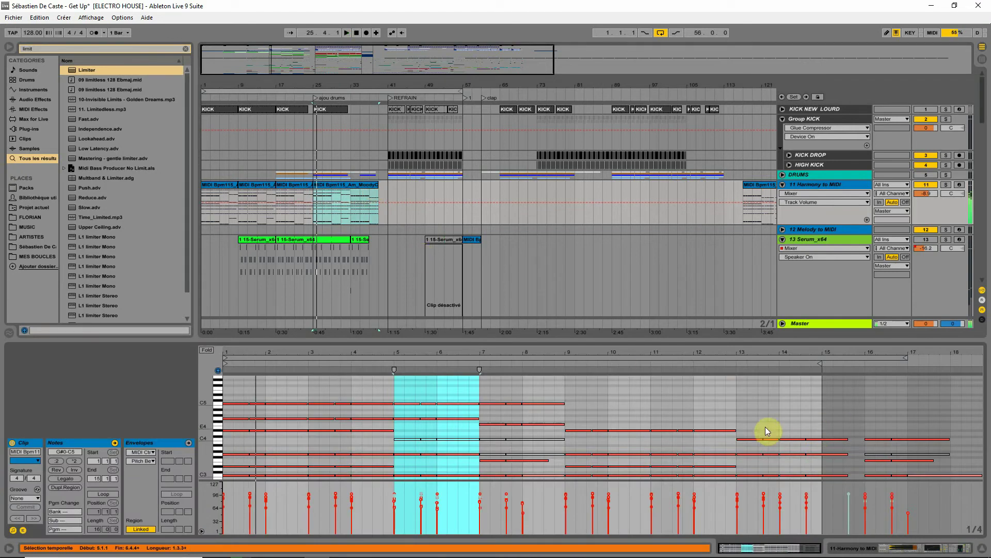
left_click_drag(746, 418, 786, 403)
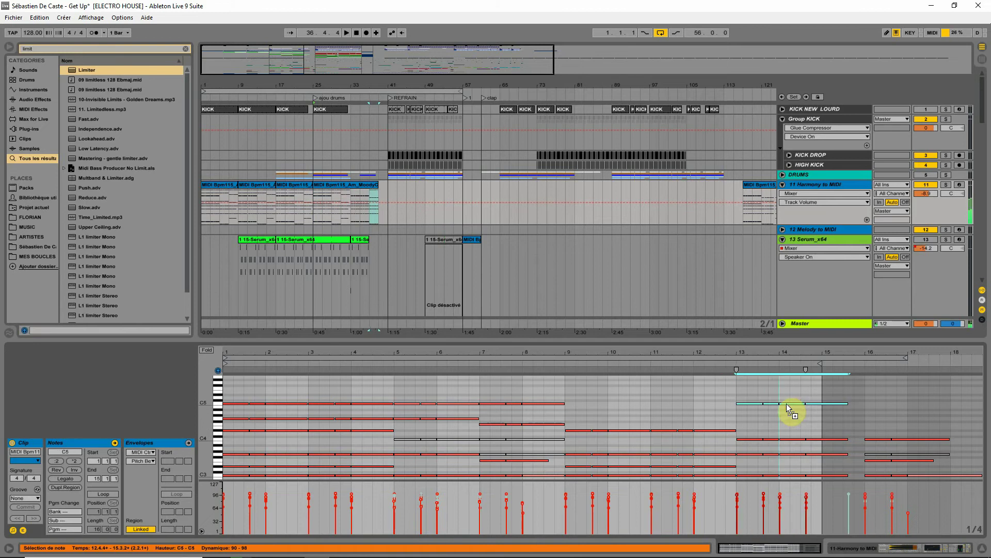
key("space")
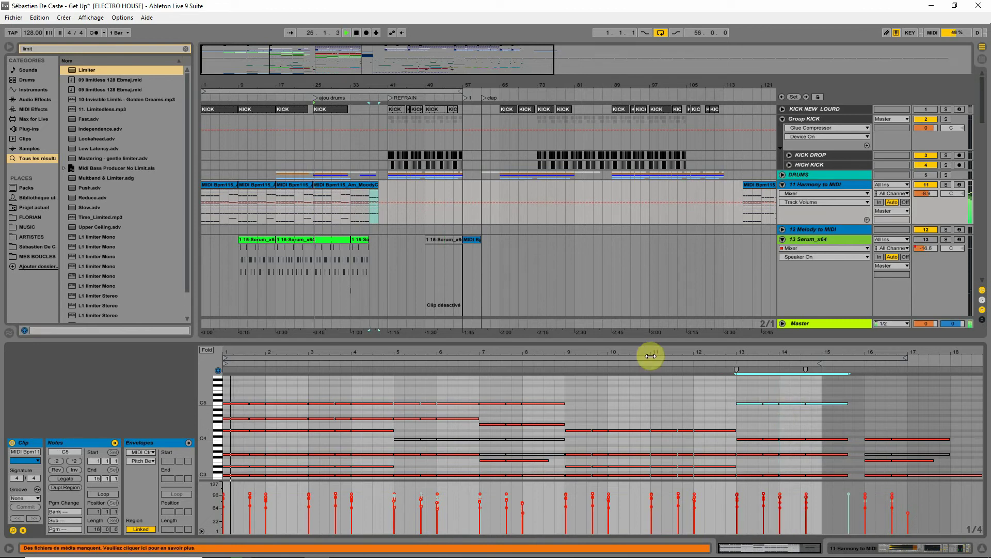
left_click(373, 217)
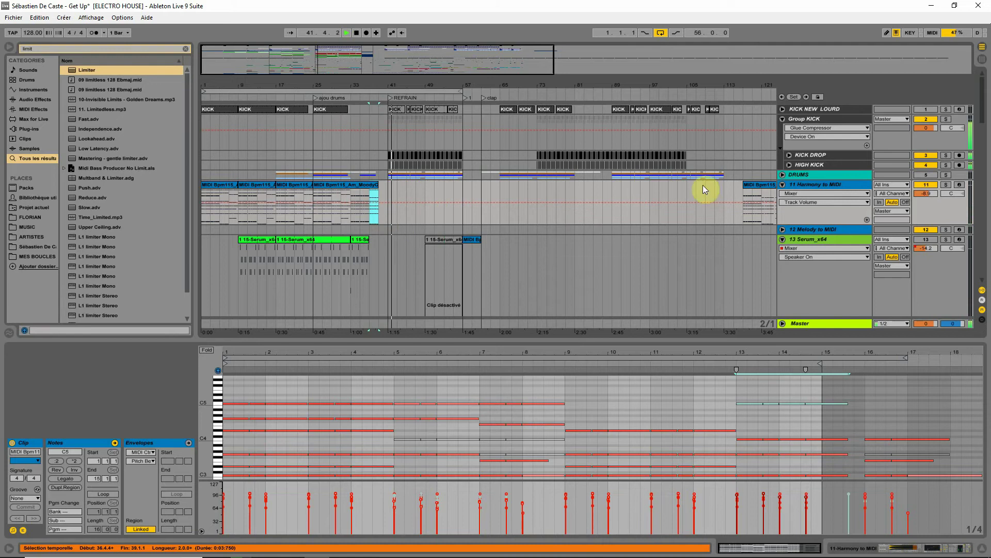
Step: Check the Master level on the bx_meter while the refrain plays and close the meter window
left_click(843, 118)
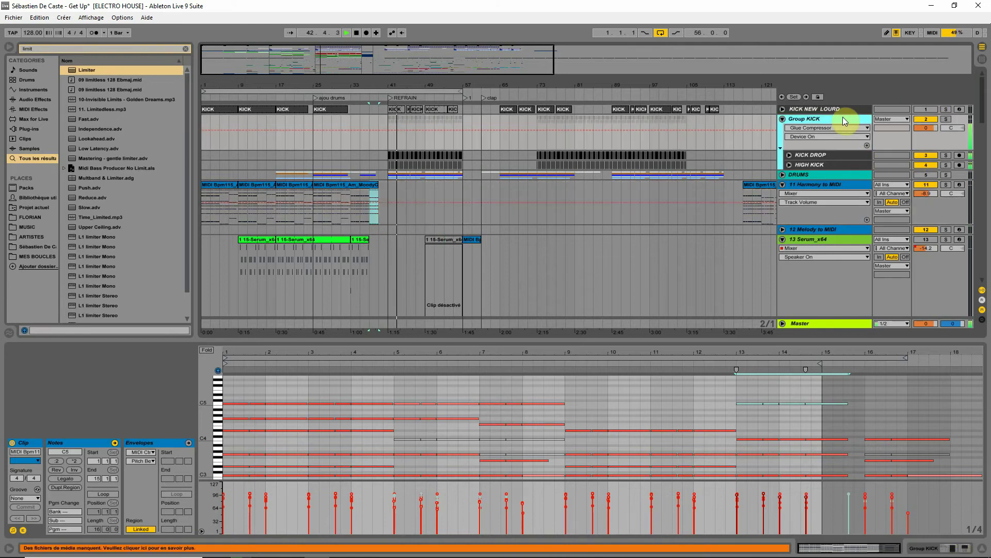
left_click(811, 420)
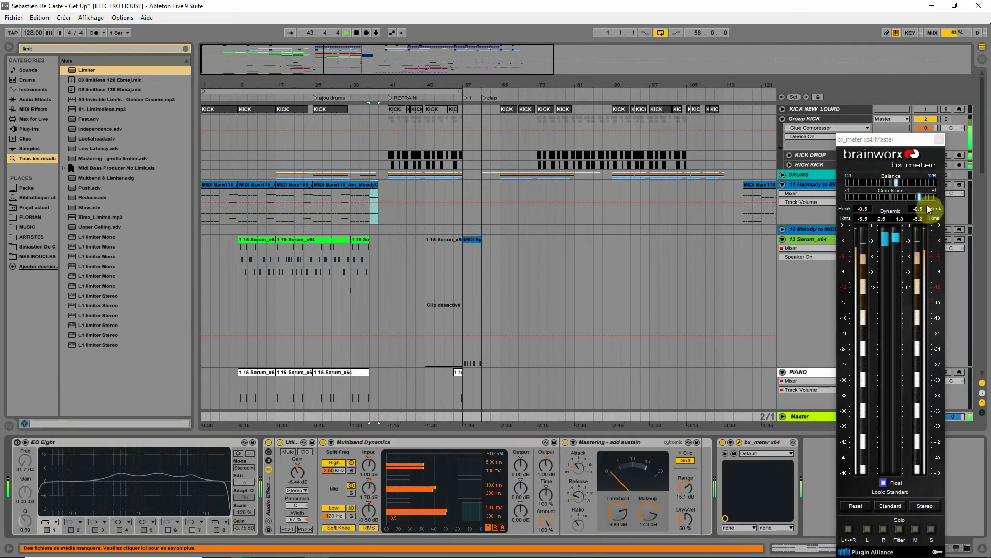
left_click(938, 142)
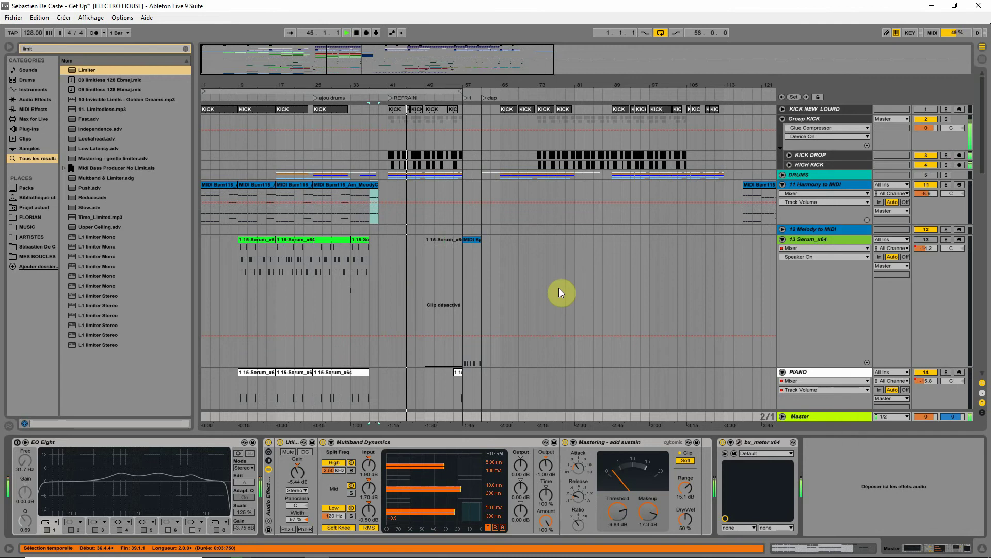
scroll(537, 292, "down", 5)
scroll(535, 293, "up", 5)
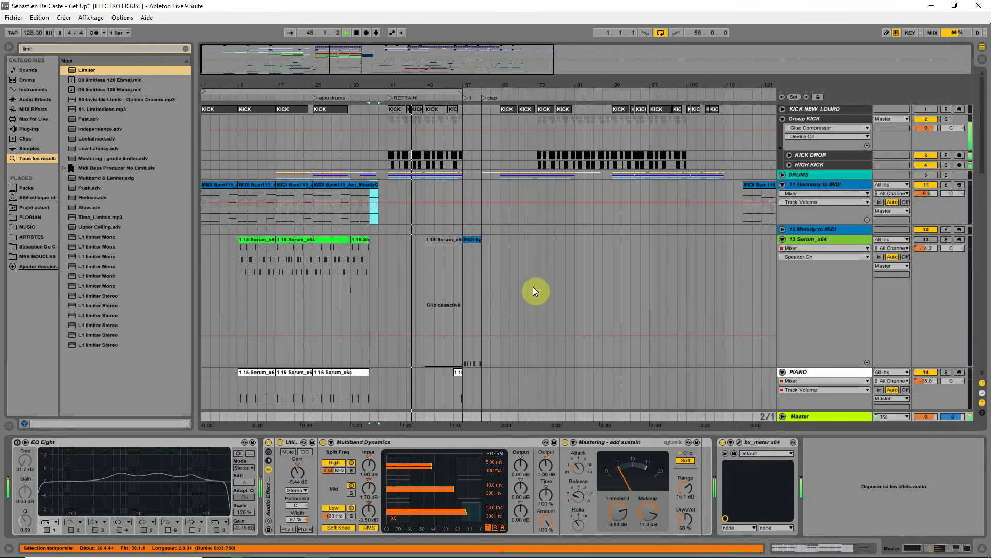
Step: Lower the Compressor threshold on Group KICK to -2.07 dB
left_click(833, 119)
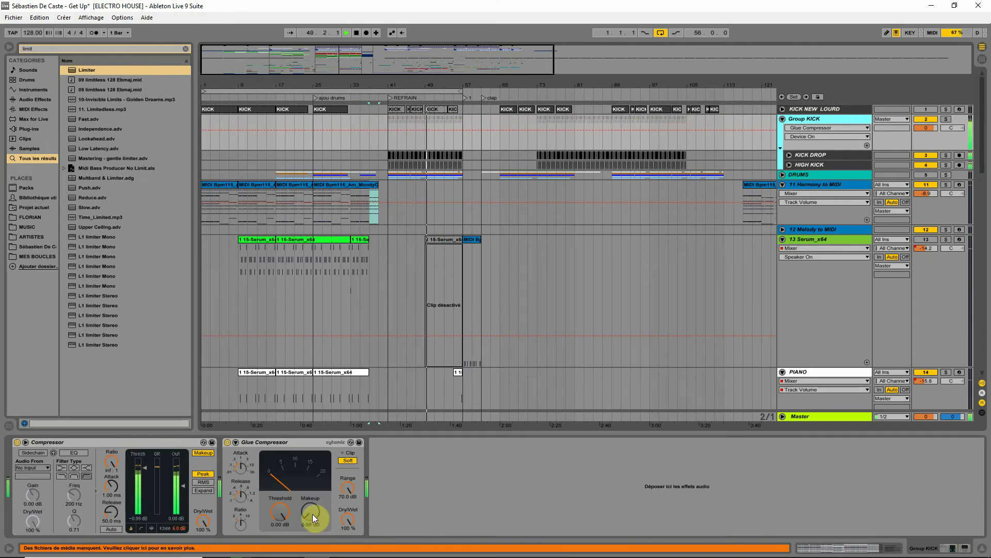
left_click(142, 467)
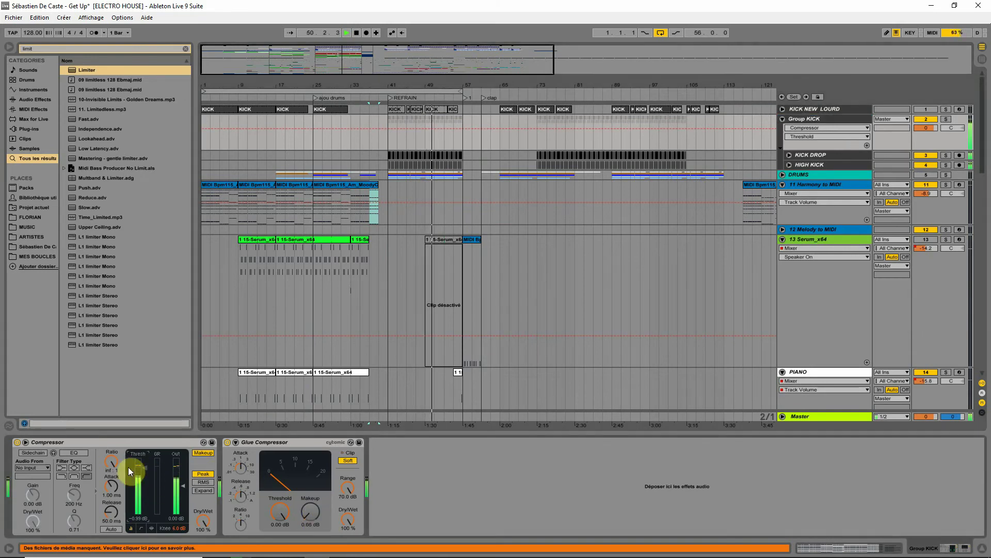
left_click_drag(144, 470, 145, 472)
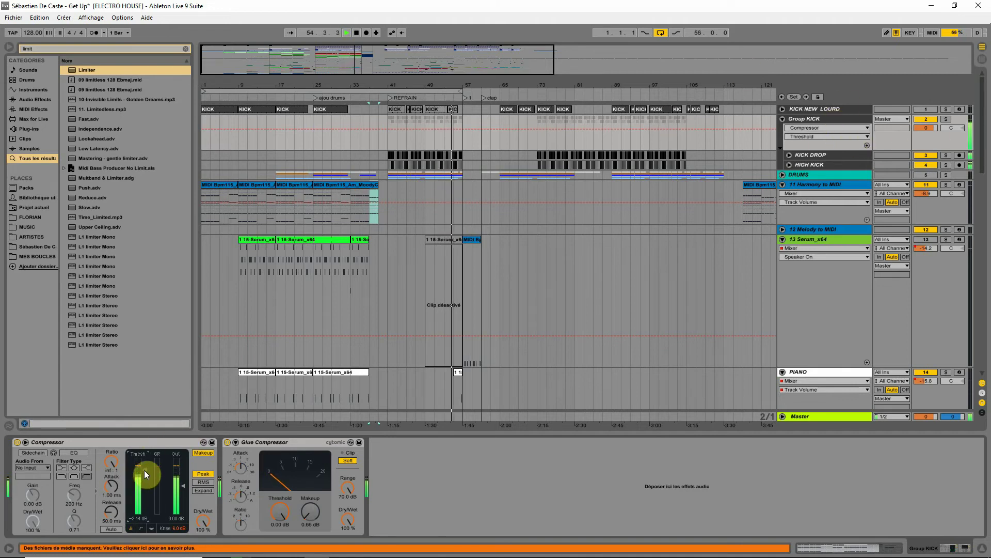
left_click_drag(144, 470, 145, 469)
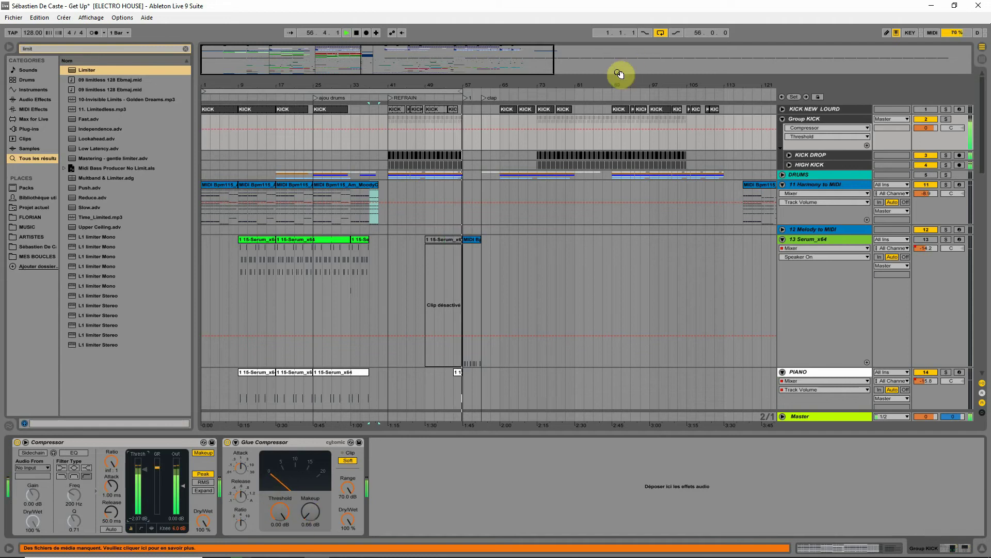
Step: Restart playback from the REFRAIN start at bar 41 and fold the 11 Harmony to MIDI track
key("space")
left_click(388, 166)
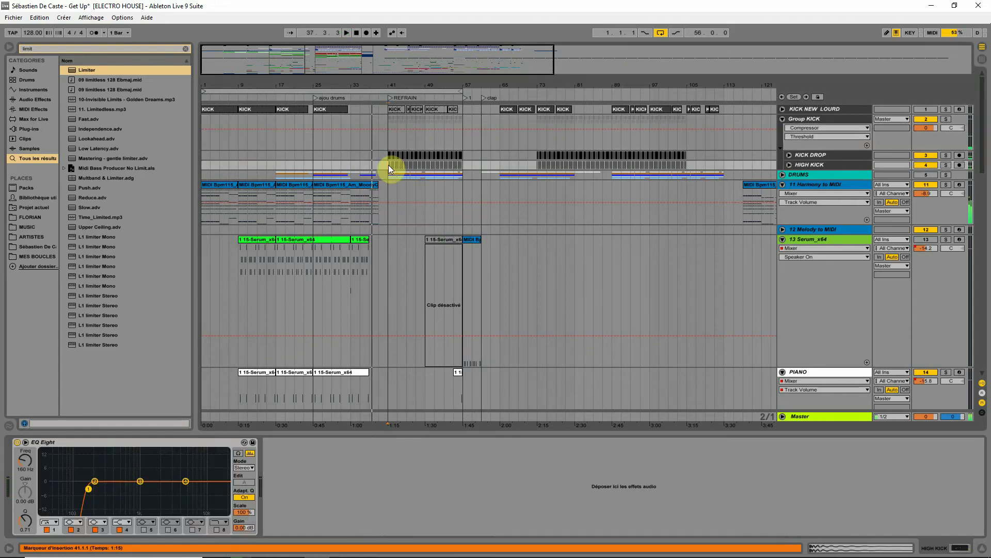
key("space")
left_click(783, 184)
scroll(517, 248, "down", 3)
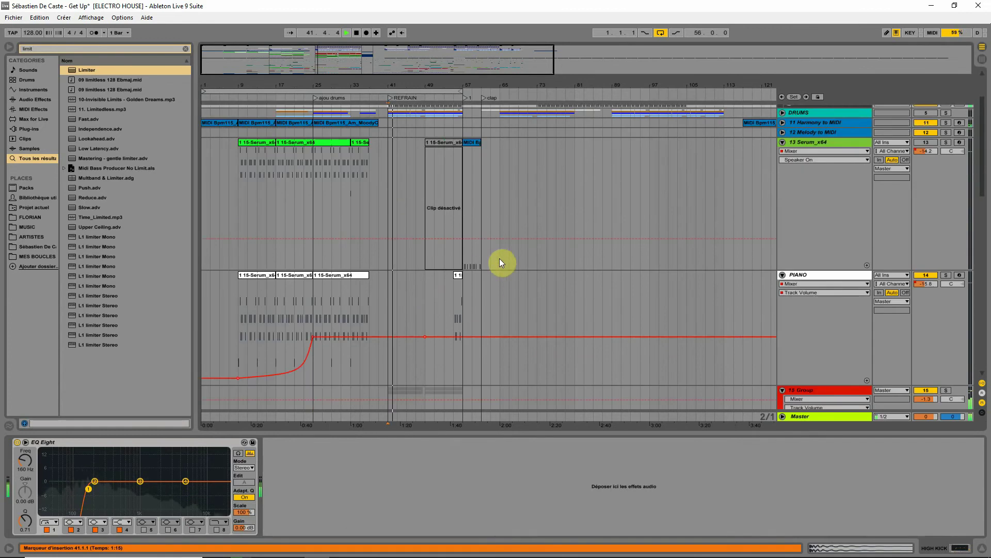
scroll(491, 269, "down", 5)
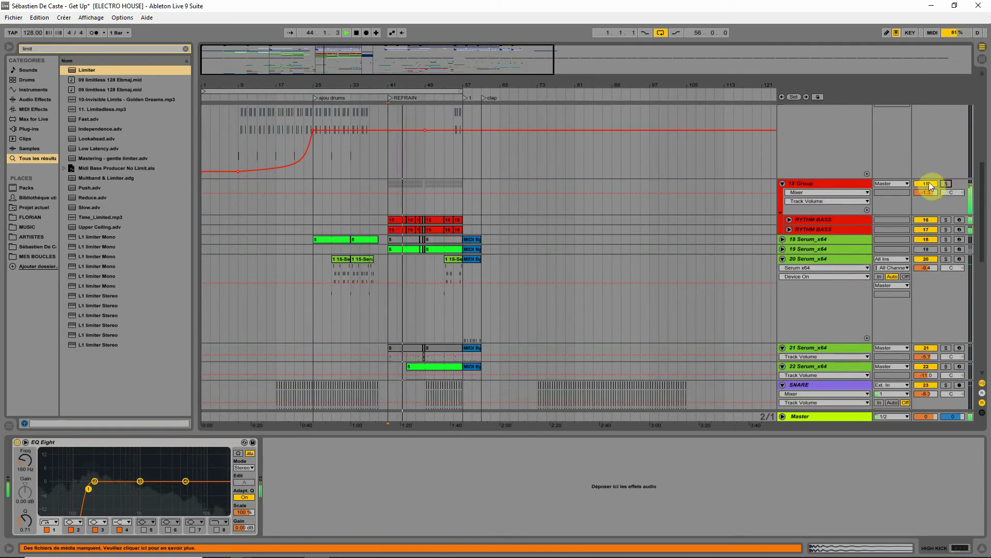
Step: Compare the two RYTHM BASS tracks during playback by switching tracks 16 and 17 off and on
left_click(932, 230)
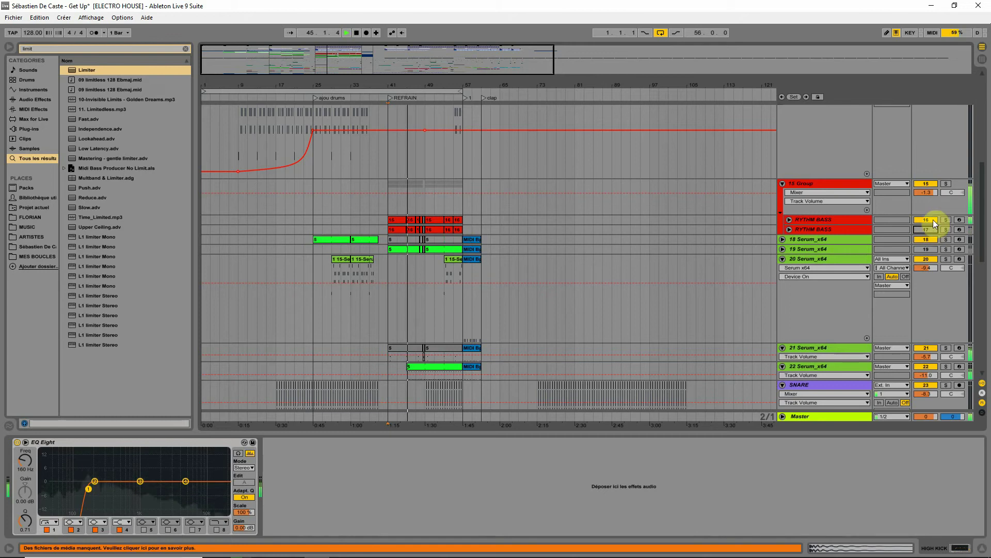
left_click(932, 219)
left_click(933, 228)
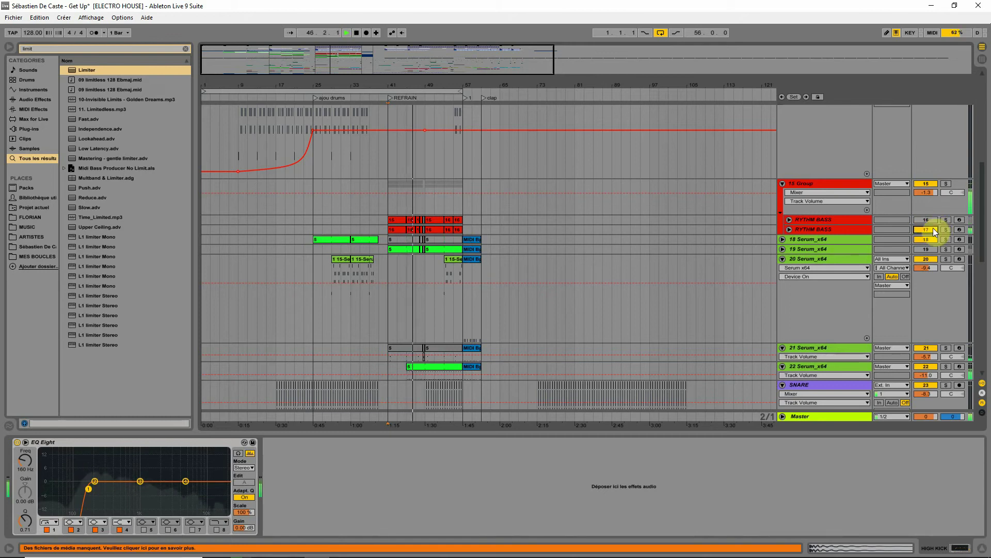
left_click(933, 228)
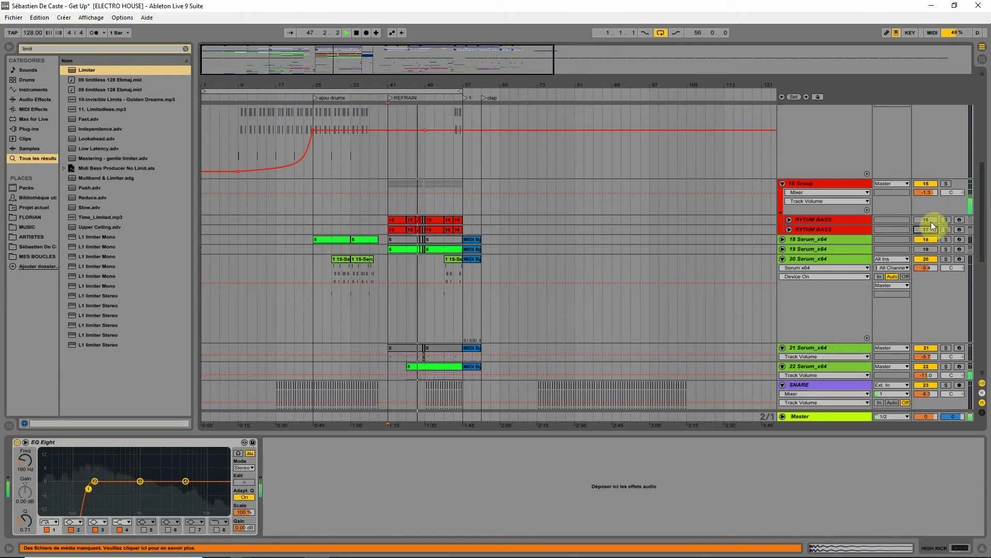
left_click(931, 222)
Step: On RYTHM BASS track 16, set EQ Eight band 1 to 53.8 Hz and the Compressor to an infinite ratio with a -14.2 dB threshold
left_click(820, 219)
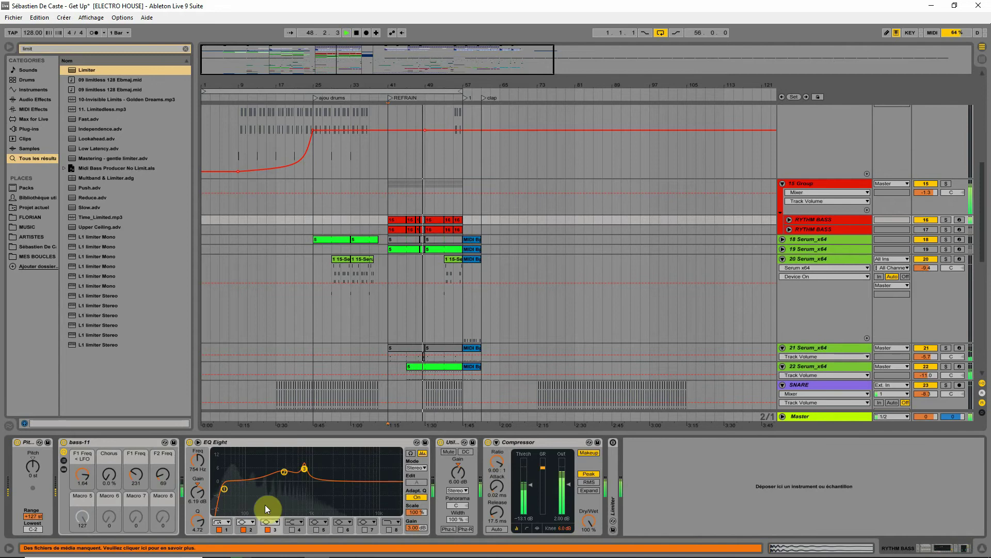
left_click_drag(224, 488, 230, 488)
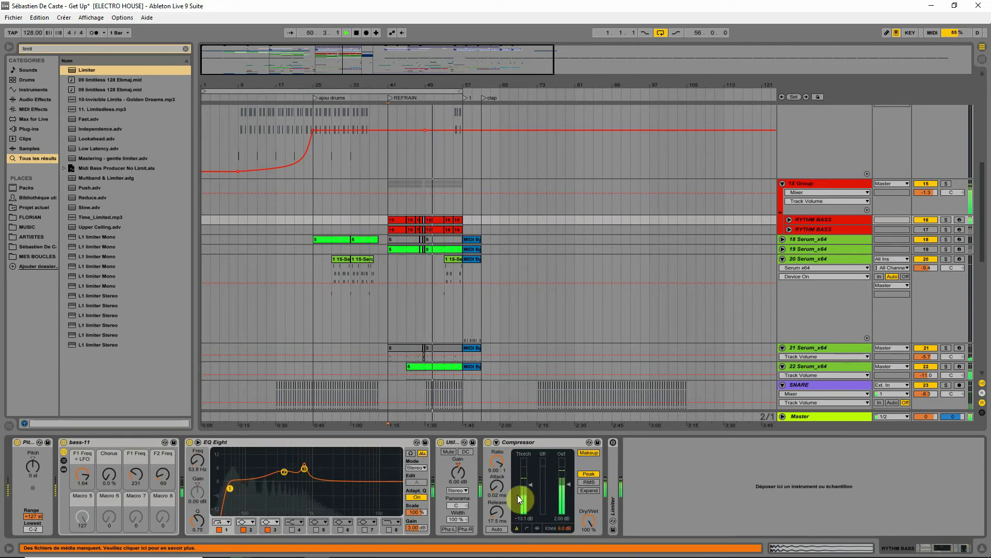
left_click_drag(491, 464, 530, 483)
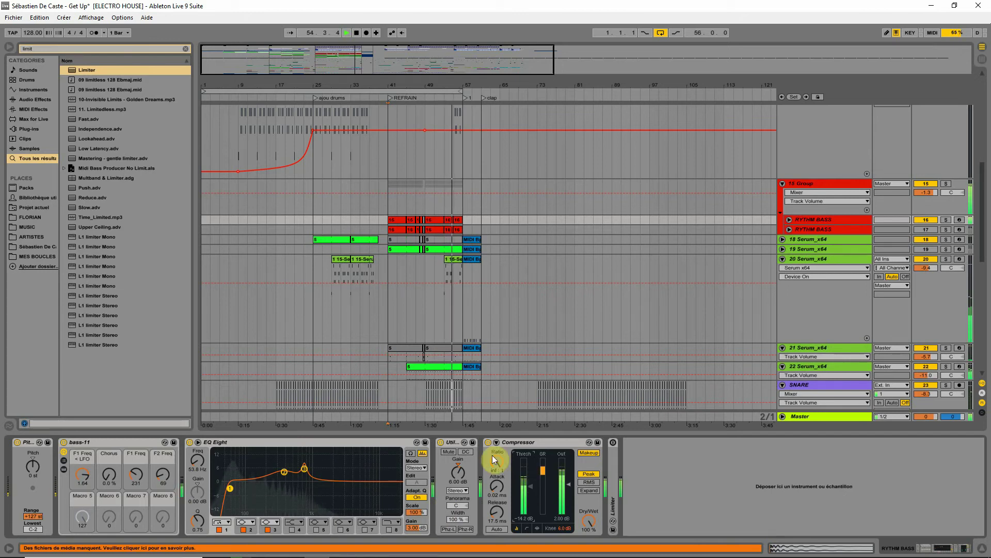
Step: Reactivate RYTHM BASS track 17 and replay the refrain from bar 41
left_click(931, 230)
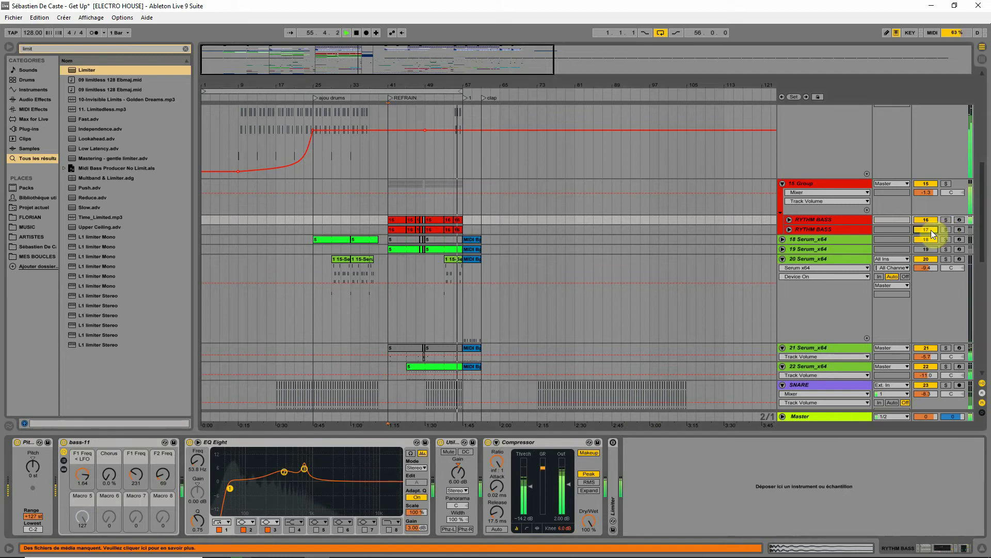
key("space")
key("space")
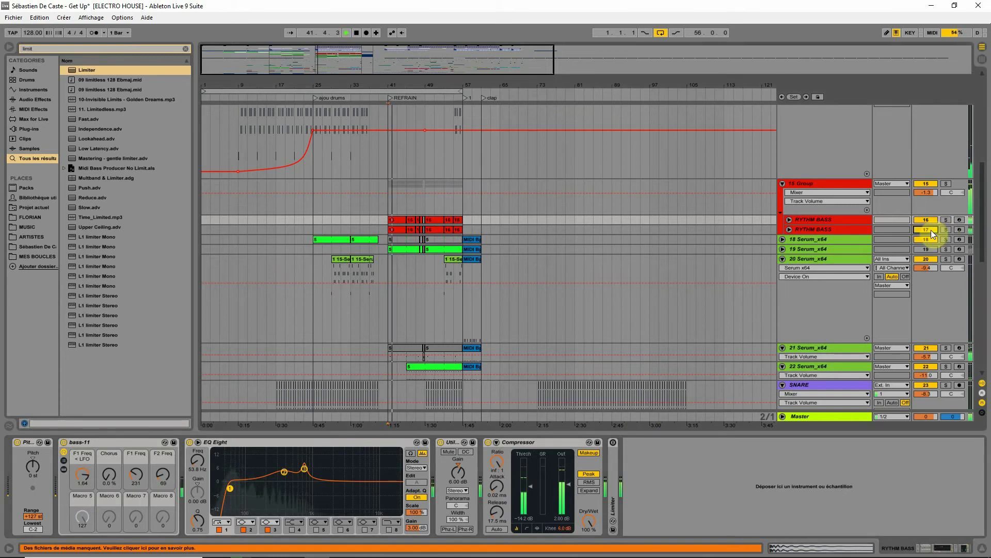
Step: Solo RYTHM BASS track 17 and raise the Low Cut of its SPREADER DE CASTE rack
left_click(949, 230)
left_click(949, 231)
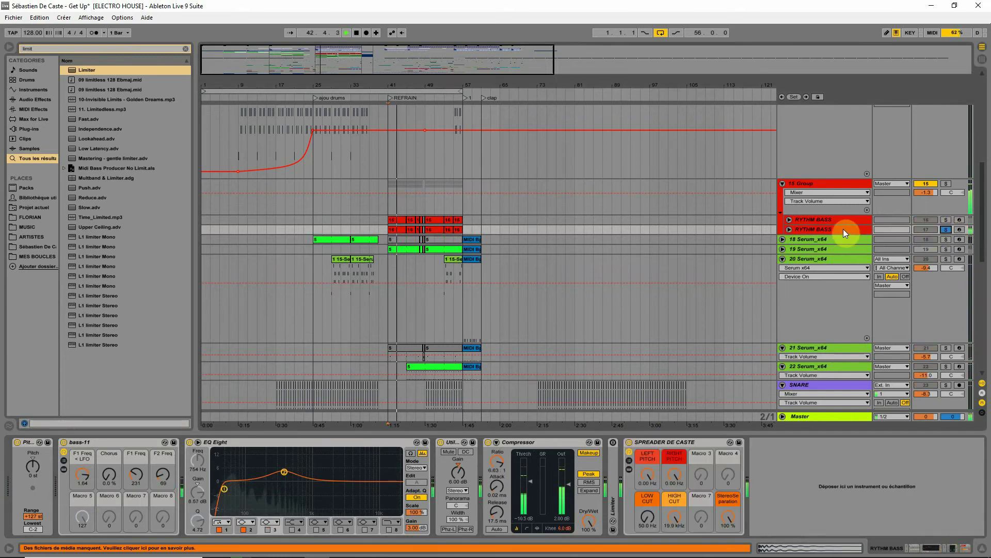
left_click_drag(649, 519, 648, 516)
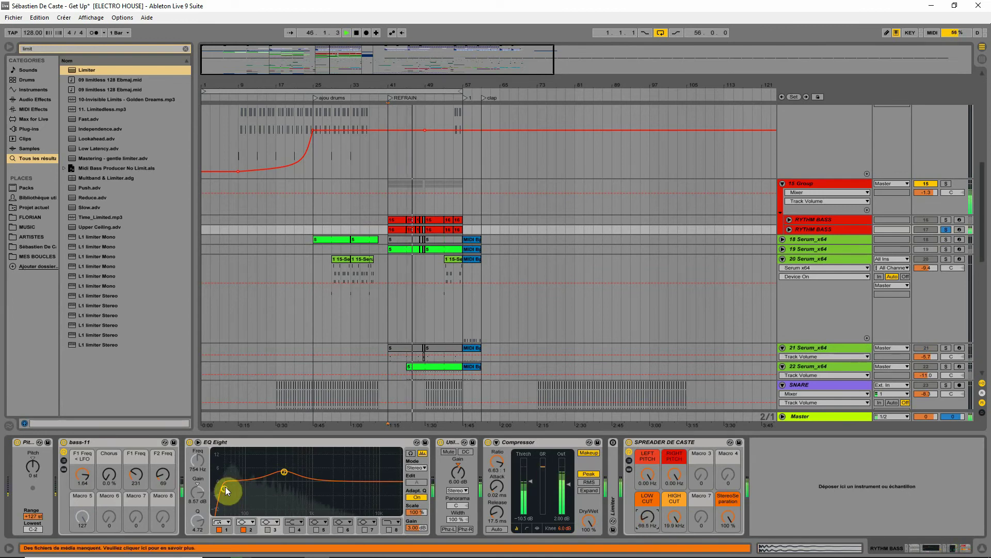
Step: Undo a trial band 1 move in track 17's EQ Eight and enable band 3 with a 15 dB boost at 67 Hz
left_click_drag(225, 488, 232, 474)
key("ctrl+z")
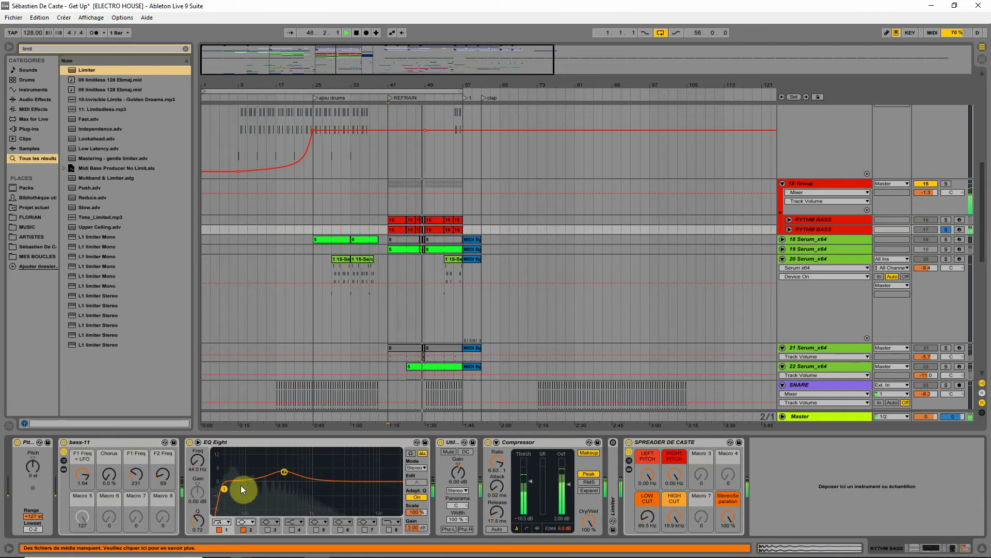
left_click(268, 530)
left_click_drag(304, 464, 266, 451)
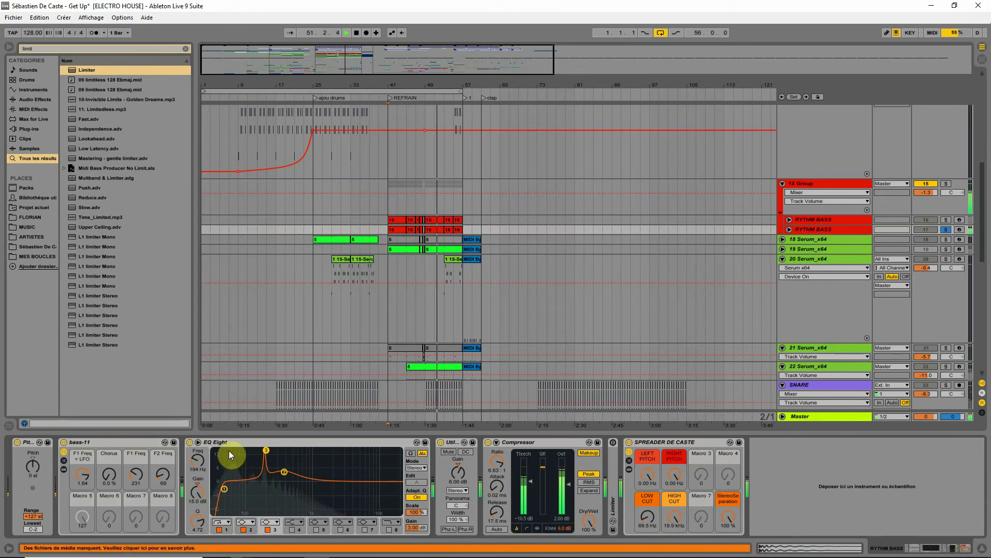
left_click(198, 443)
left_click_drag(420, 310, 298, 308)
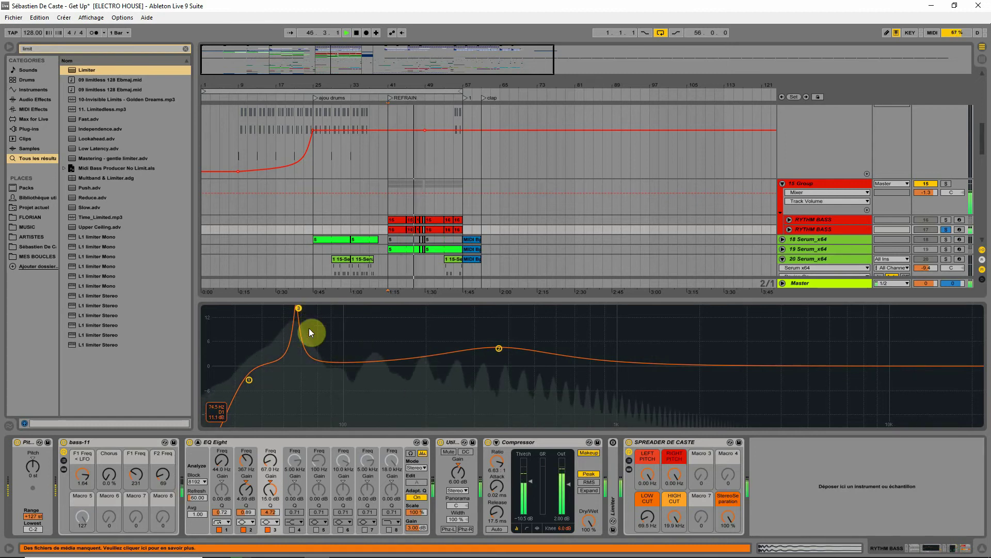
Step: End the solo on RYTHM BASS track 17, replay the refrain, and deactivate EQ Eight band 3
left_click(944, 229)
key("space")
key("space")
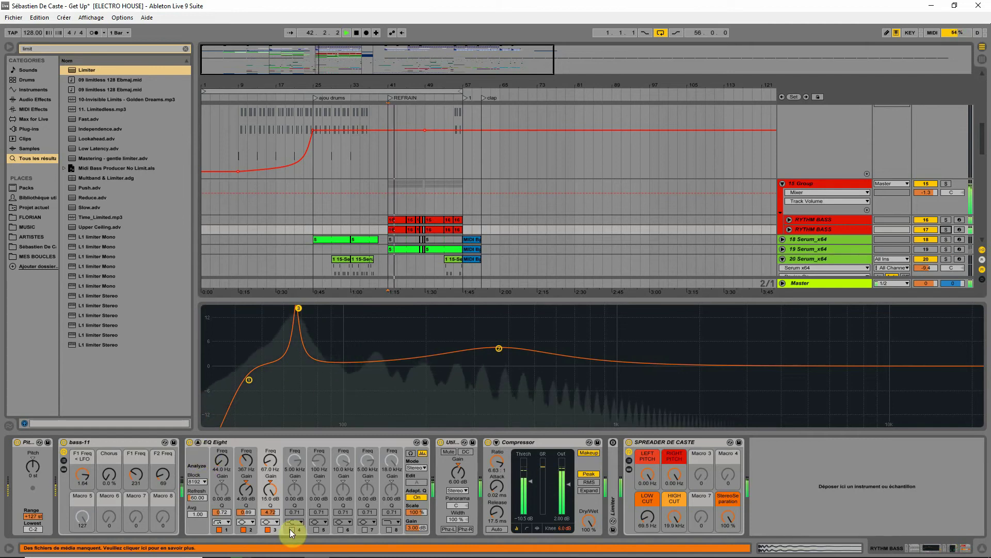
left_click(268, 530)
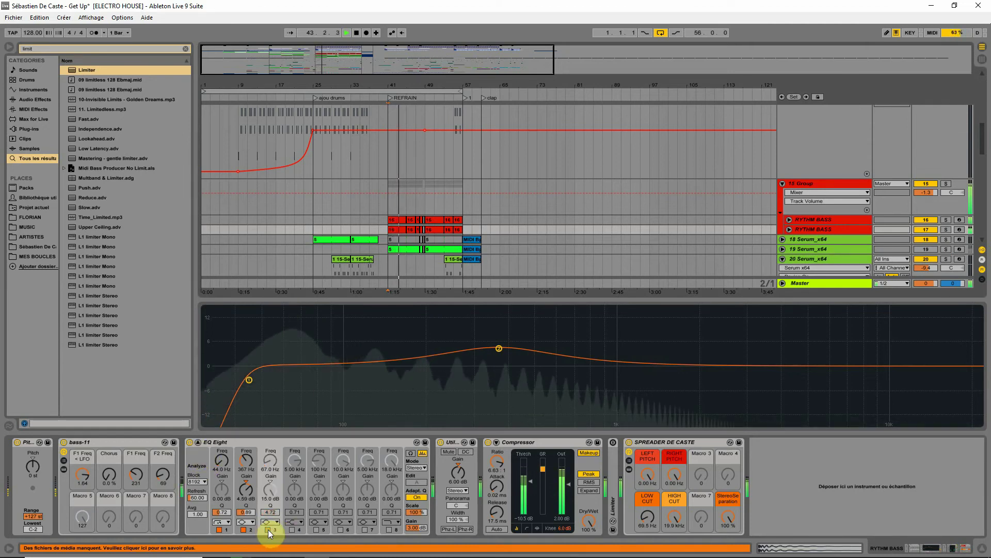
Step: Try a resonant low cut at about 62 Hz with EQ Eight band 1 on RYTHM BASS track 17, and undo it
left_click_drag(248, 380, 289, 329)
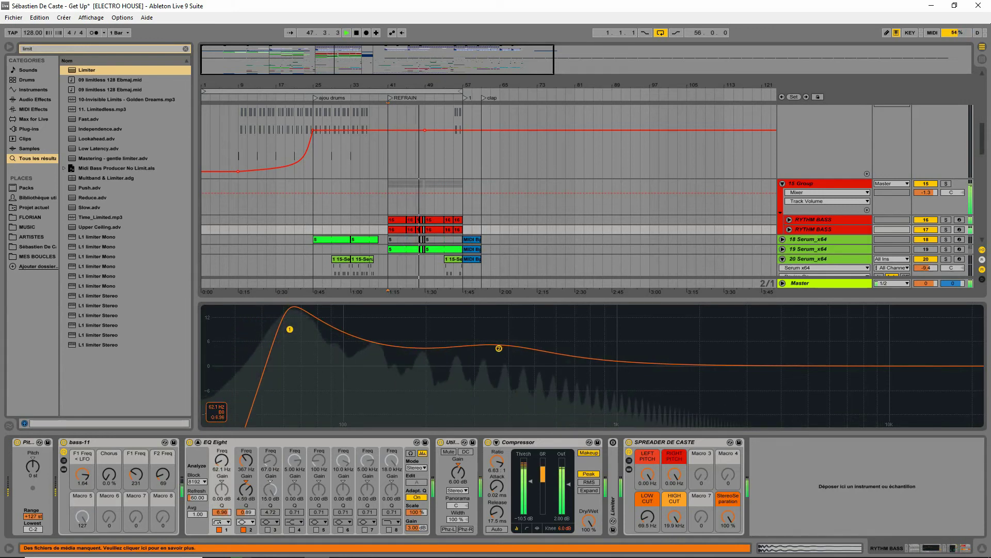
left_click_drag(289, 329, 277, 344)
key("ctrl+z")
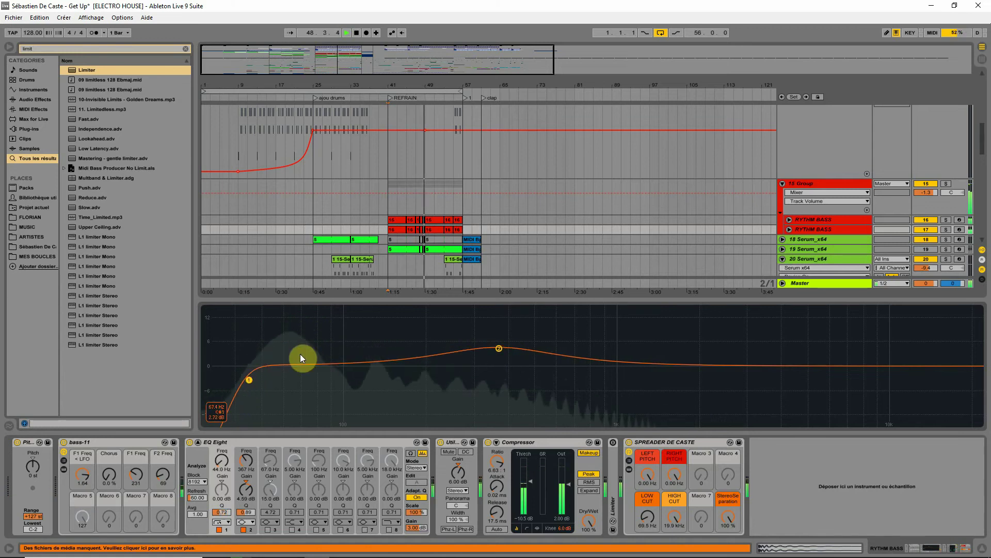
Step: Switch off RYTHM BASS track 17 to compare the mix without it, and solo the track
left_click(931, 231)
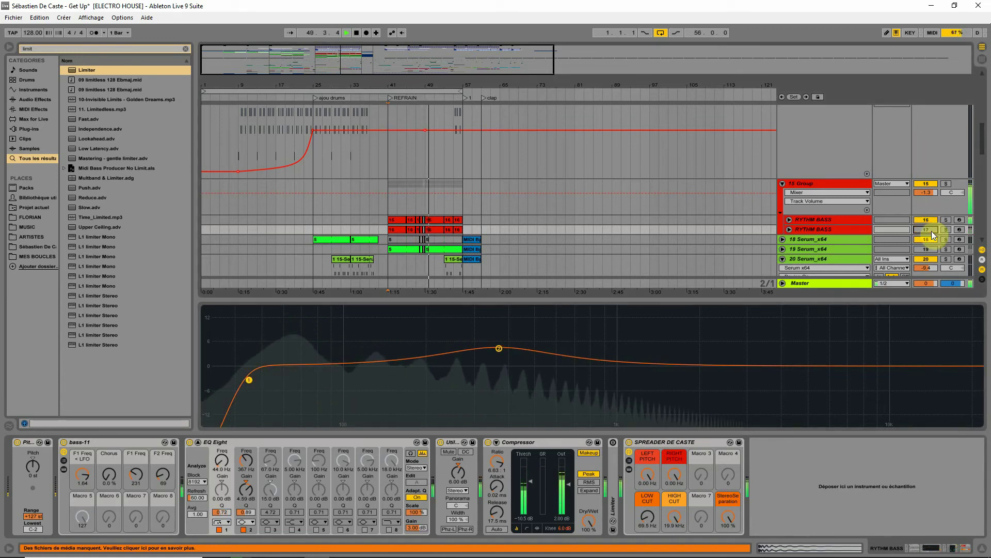
left_click(945, 229)
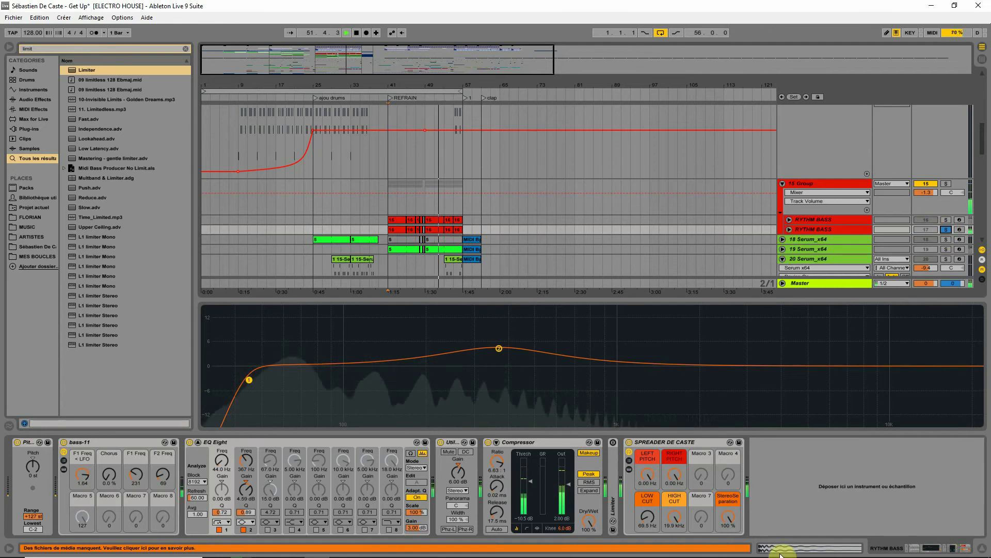
Step: Search the browser for "bx" and look through the plug-ins around bx_shredspread_x64.64
left_click(186, 49)
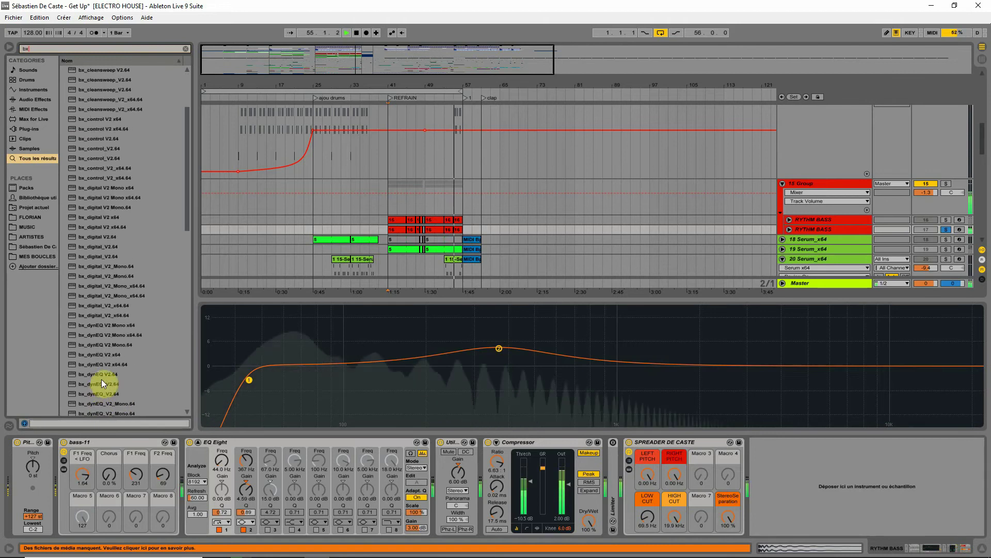
scroll(101, 379, "down", 9)
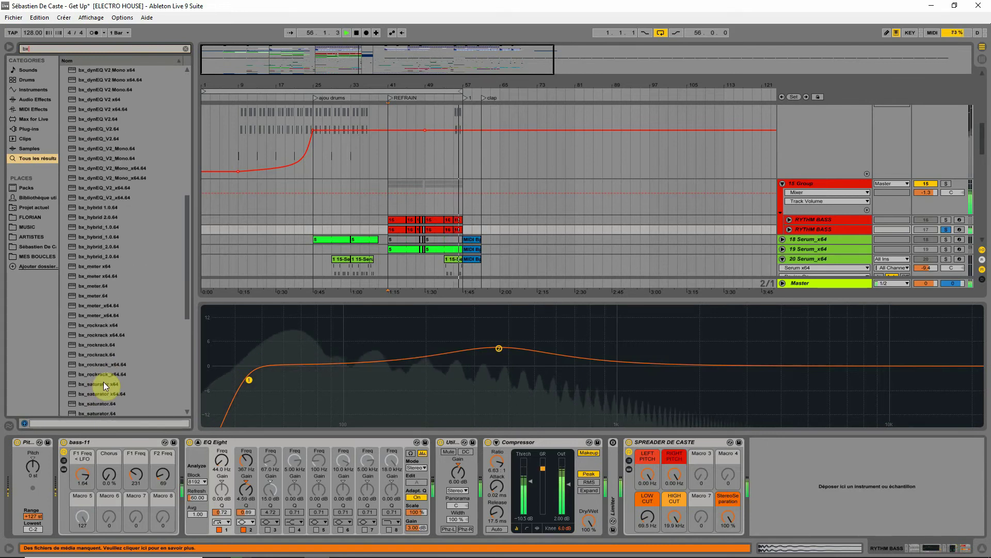
scroll(103, 385, "down", 3)
scroll(104, 387, "down", 2)
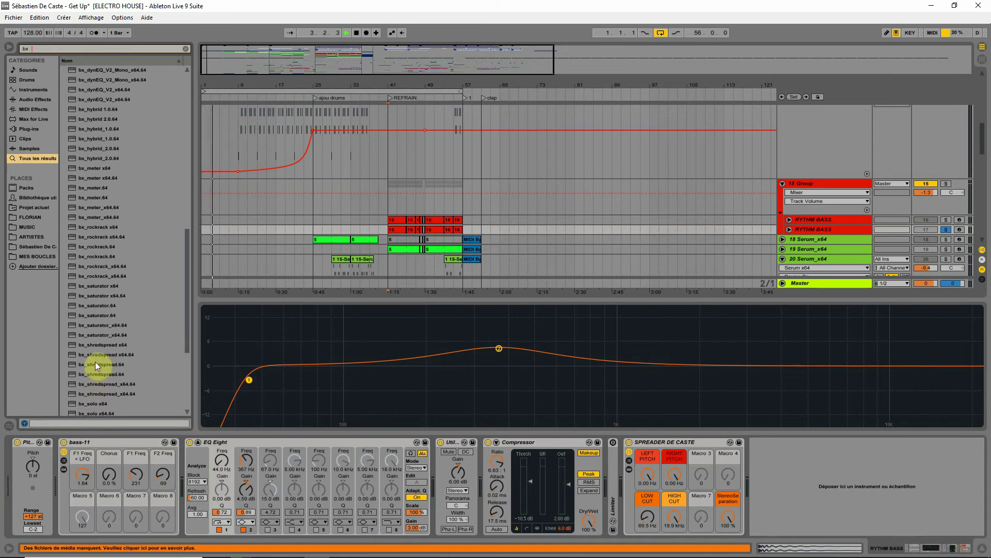
scroll(96, 370, "down", 1)
left_click(106, 364)
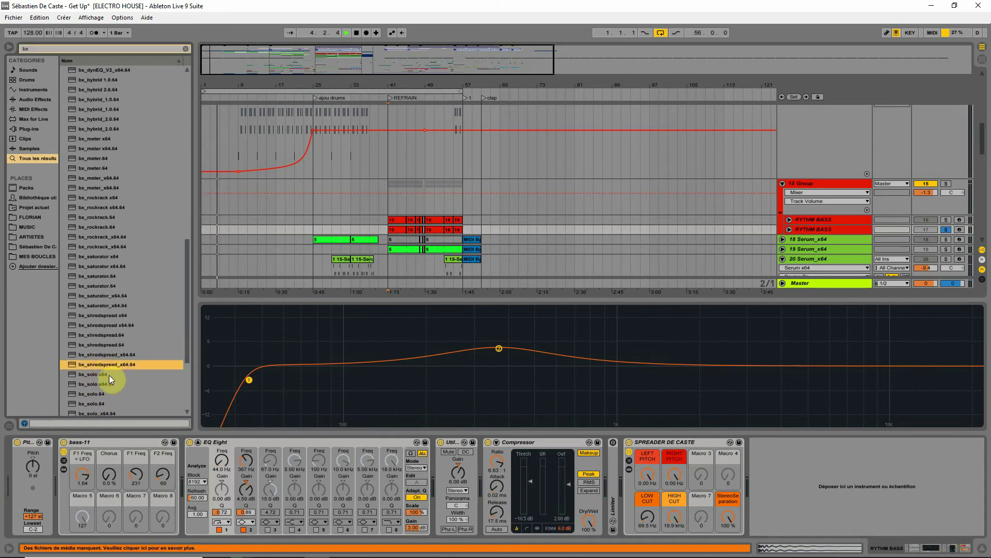
scroll(110, 383, "down", 3)
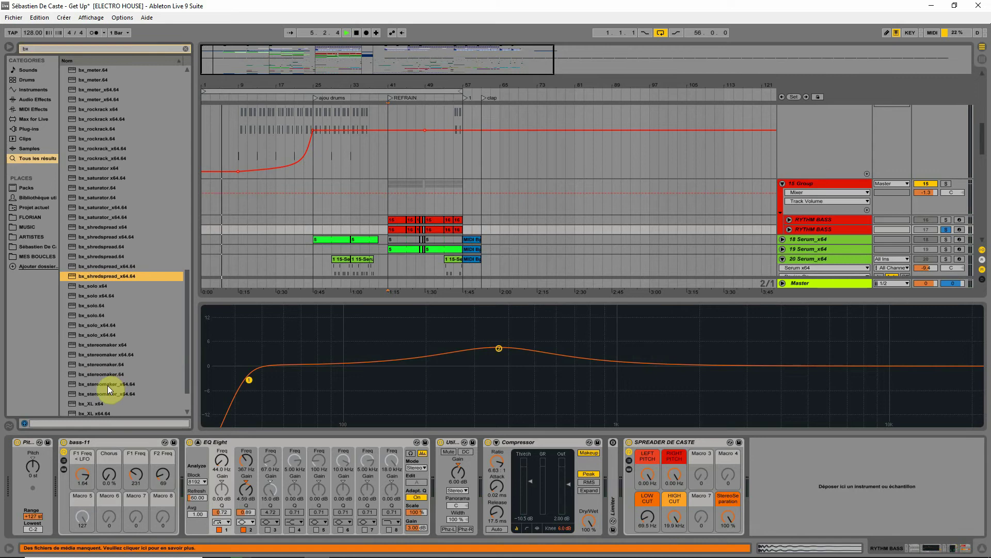
Step: Replay the refrain from bar 41 and add the bx_shredspread x64 plug-in to the end of RYTHM BASS track 17's device chain
left_click(394, 205)
key("space")
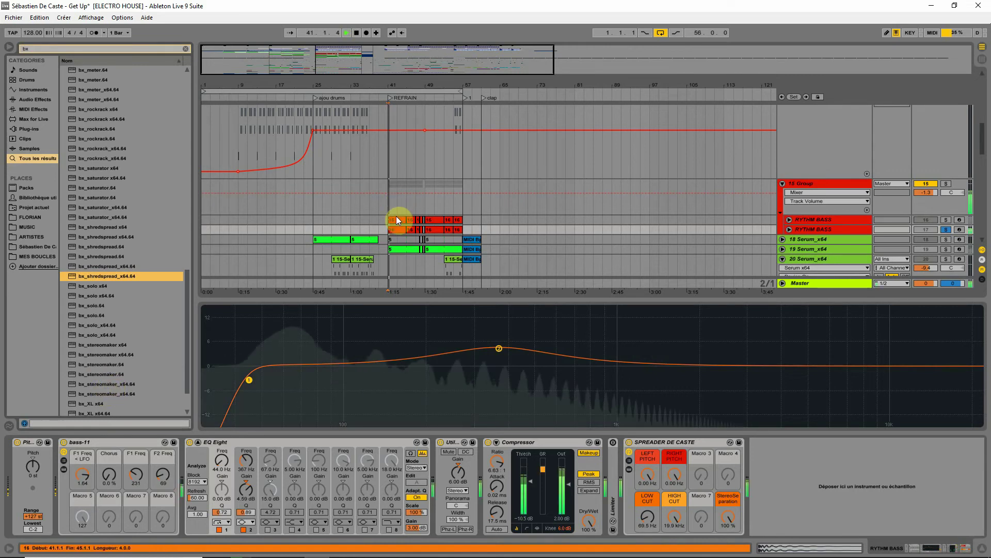
scroll(121, 313, "down", 2)
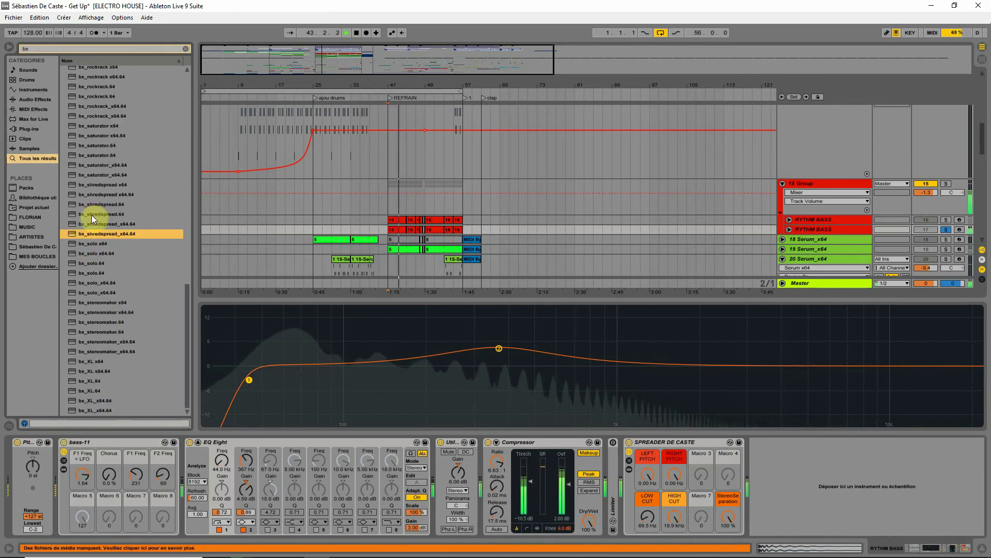
scroll(106, 291, "up", 2)
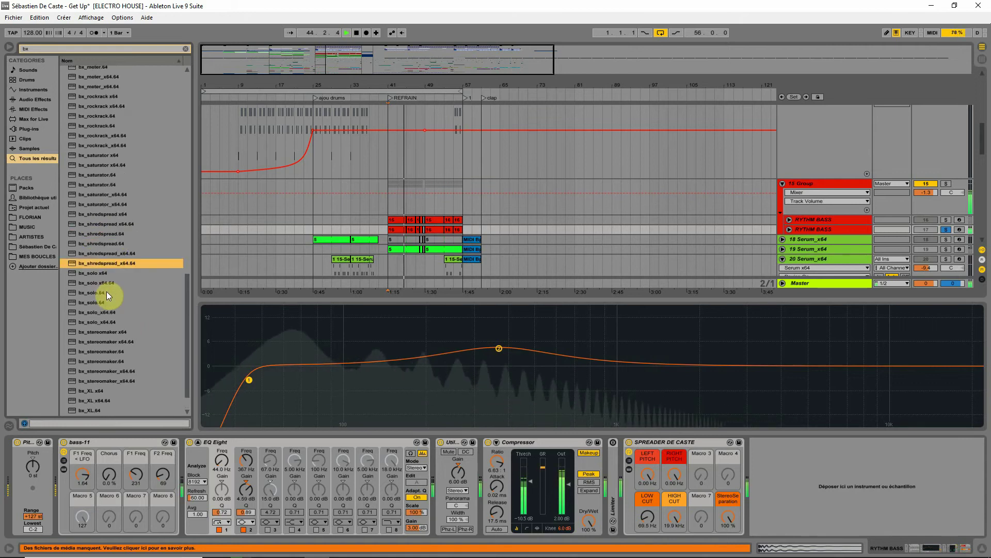
scroll(107, 295, "up", 3)
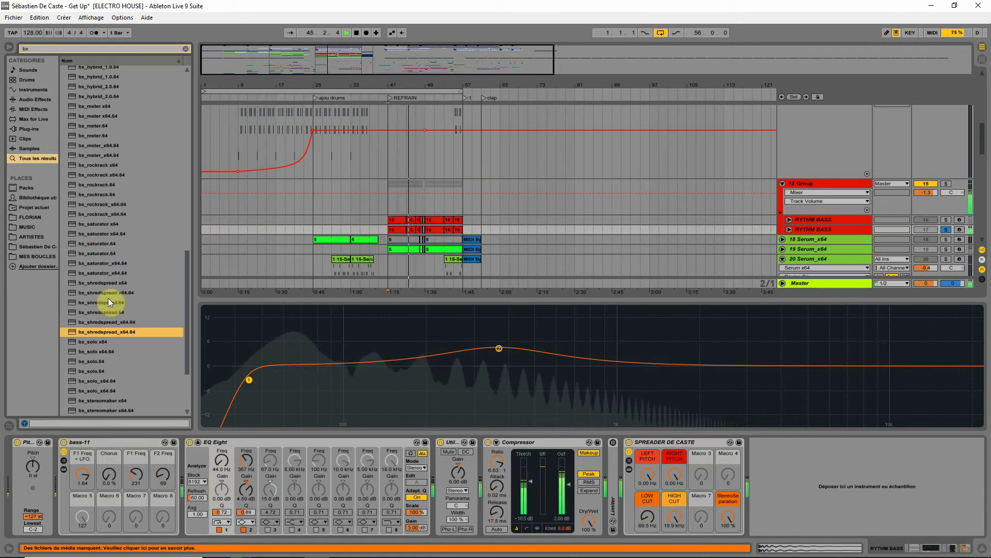
scroll(102, 211, "up", 3)
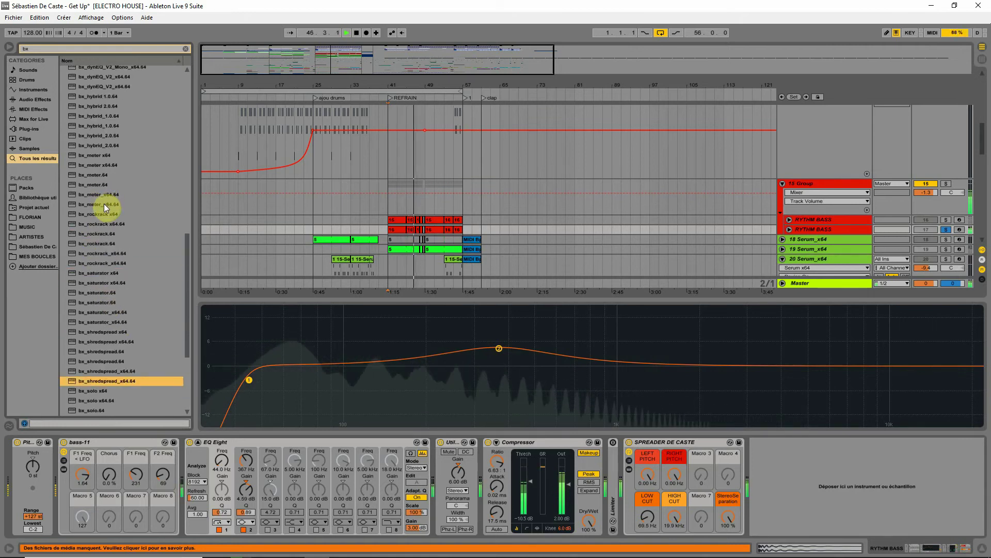
left_click(104, 331)
double_click(104, 331)
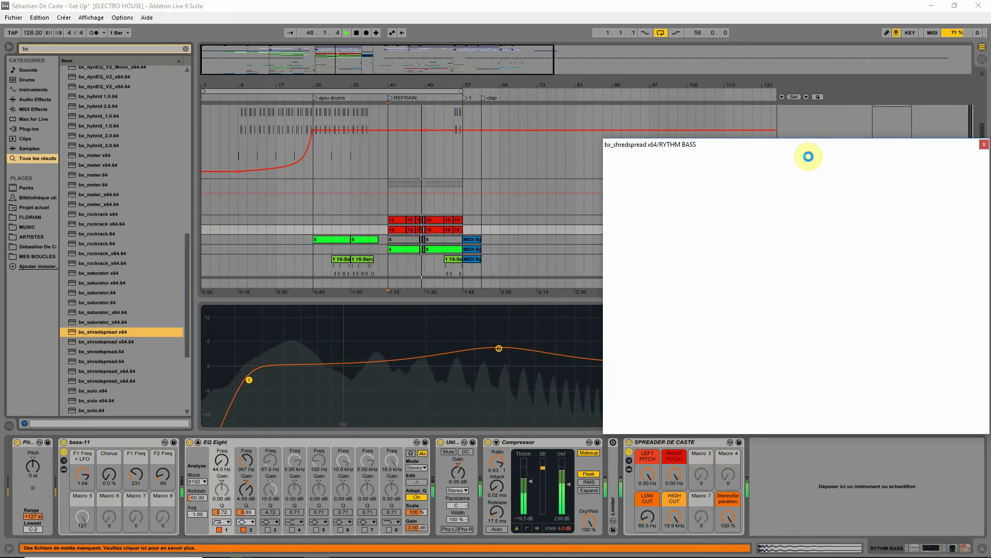
left_click_drag(809, 146, 632, 146)
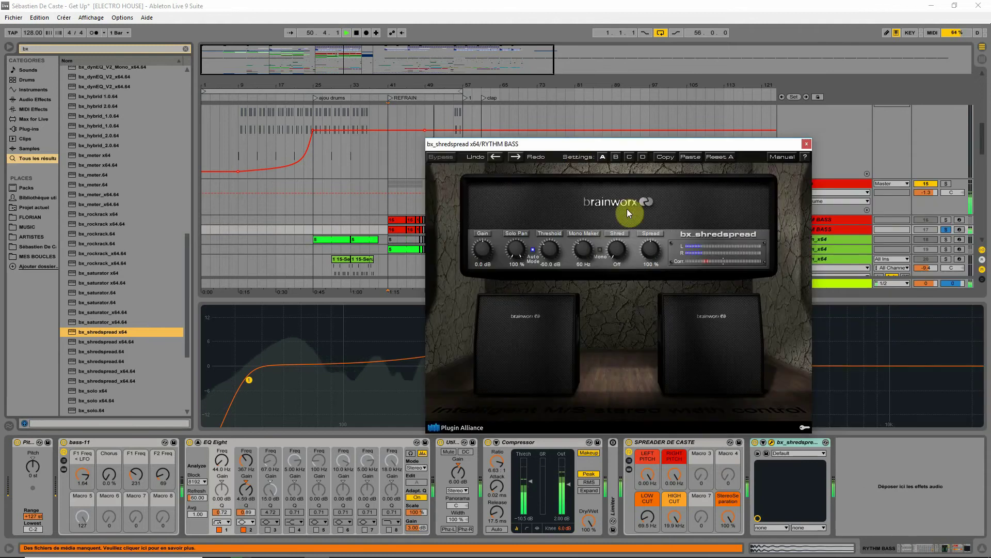
Step: Set bx_shredspread's Spread to 170% and Gain to 8.4 dB, ending the solo on RYTHM BASS track 17 to judge it in the mix
left_click_drag(658, 253, 646, 182)
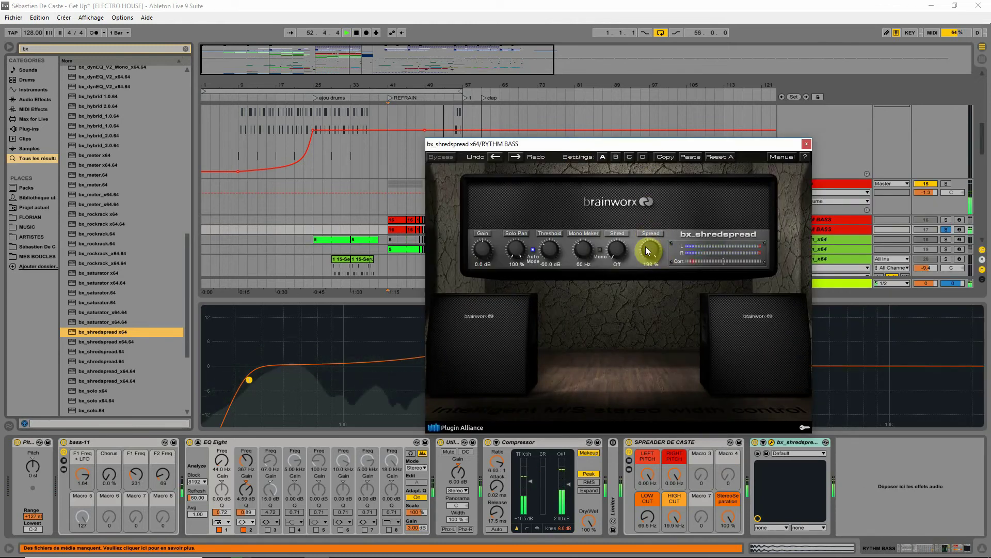
mouse_move(645, 234)
left_mouse_down()
mouse_move(648, 283)
mouse_move(645, 232)
left_mouse_up()
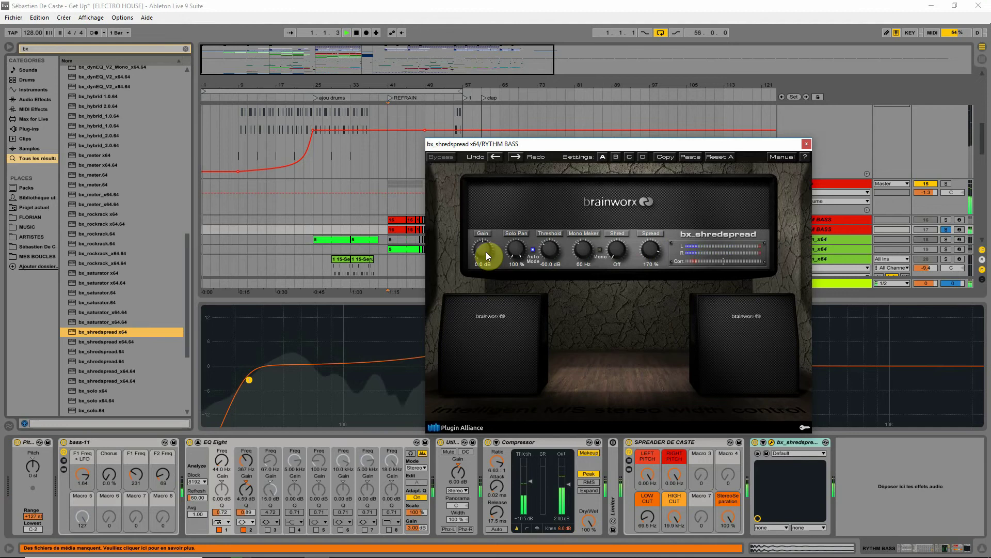
mouse_move(486, 252)
left_mouse_down()
mouse_move(482, 266)
mouse_move(483, 249)
mouse_move(497, 253)
left_mouse_up()
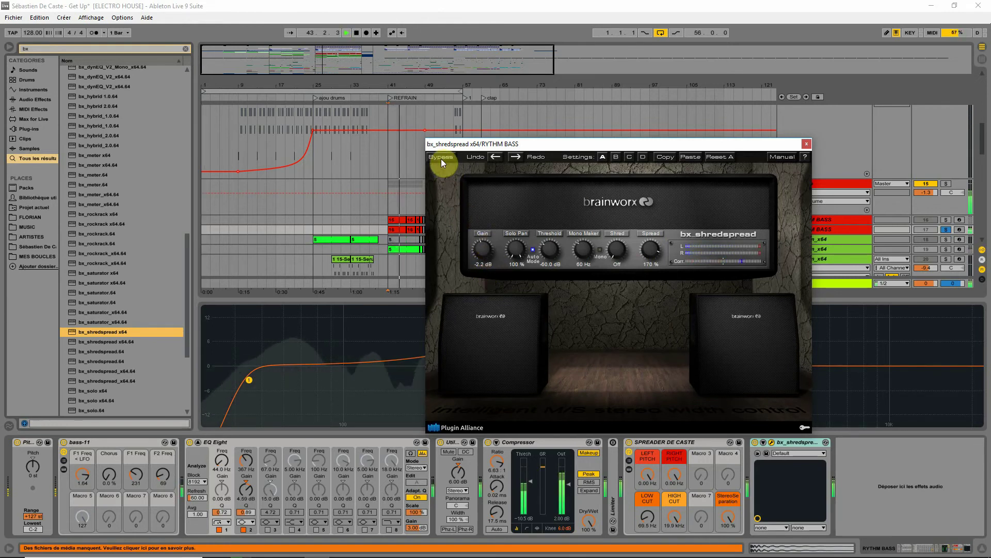
left_click(947, 230)
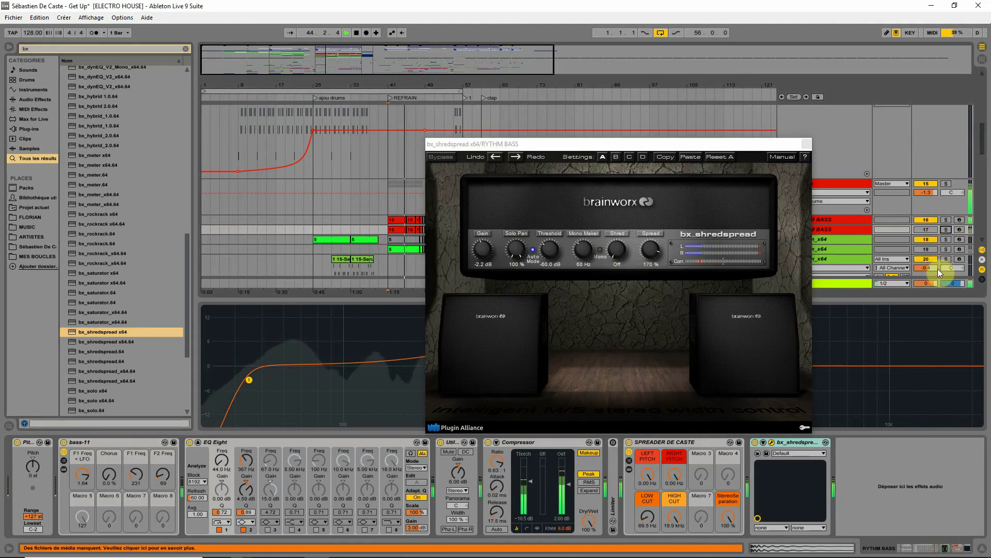
left_click(931, 231)
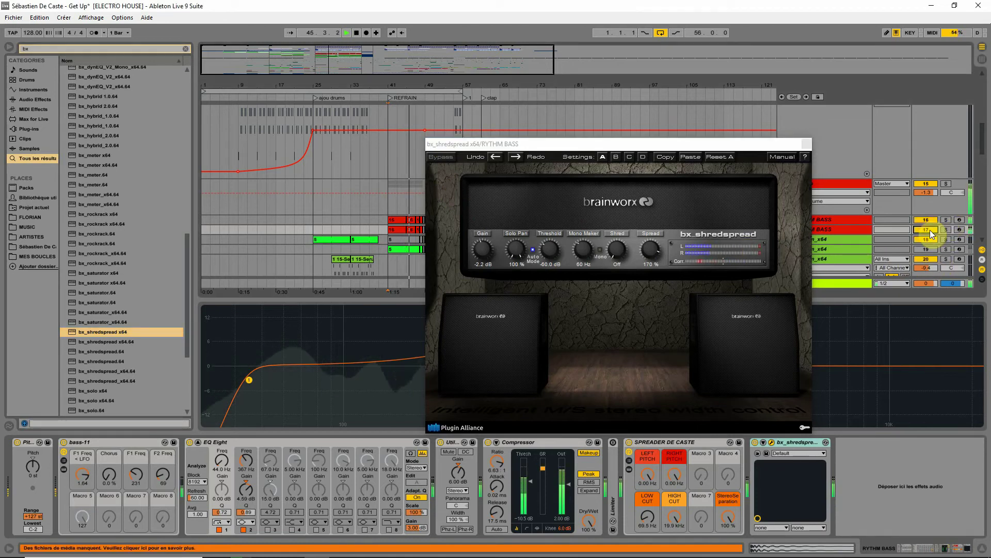
left_click_drag(486, 255, 482, 229)
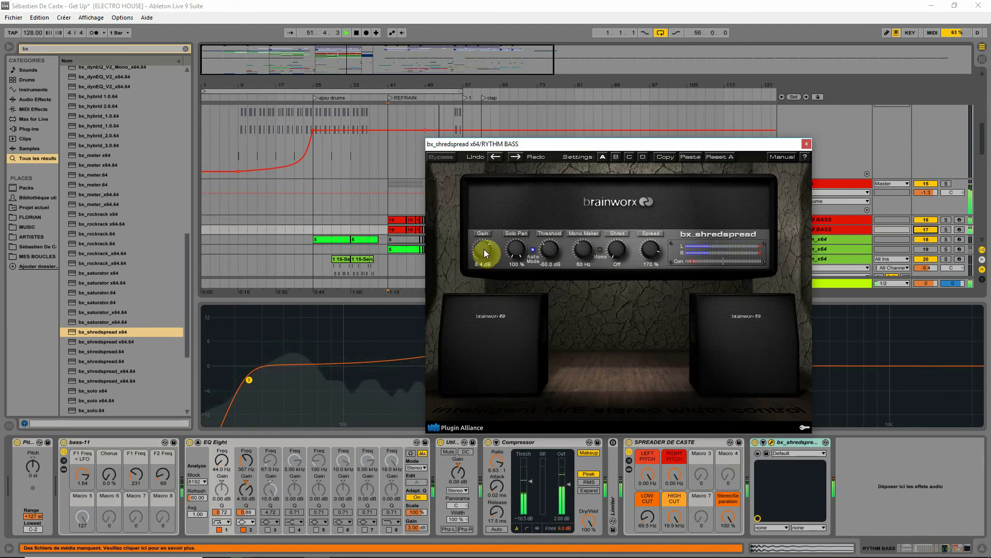
Step: Open bx_meter on the Master track to check the levels and stereo correlation of the mix
left_click(858, 283)
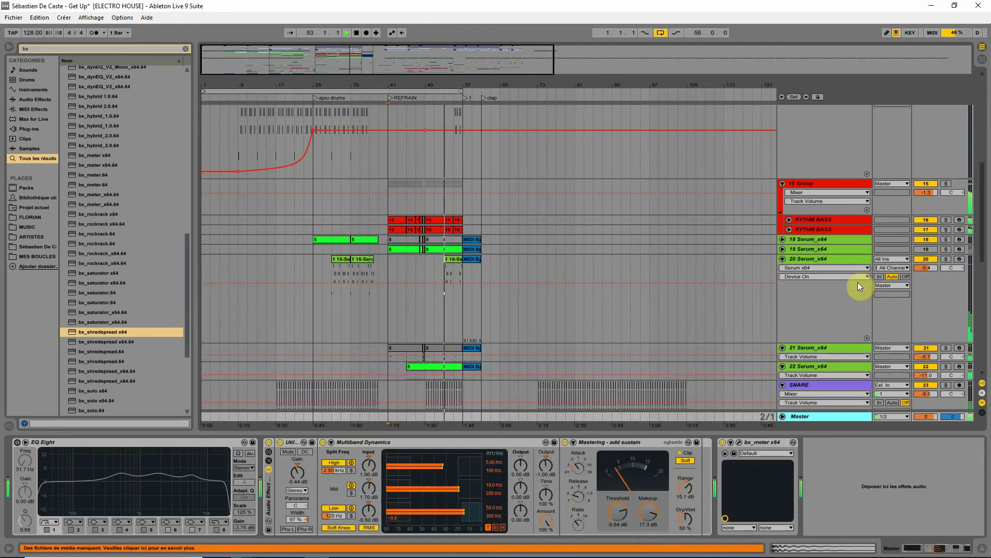
left_click(738, 442)
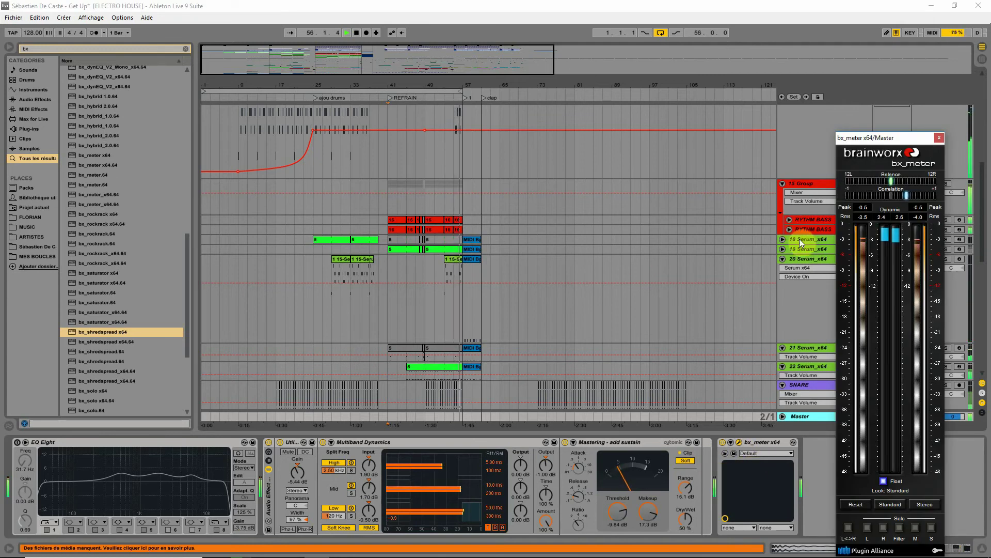
Step: Set the sidechain Compressor's Release on the 15 Group to 22.2 ms, after trying automatic release
left_click(813, 181)
left_click(297, 478)
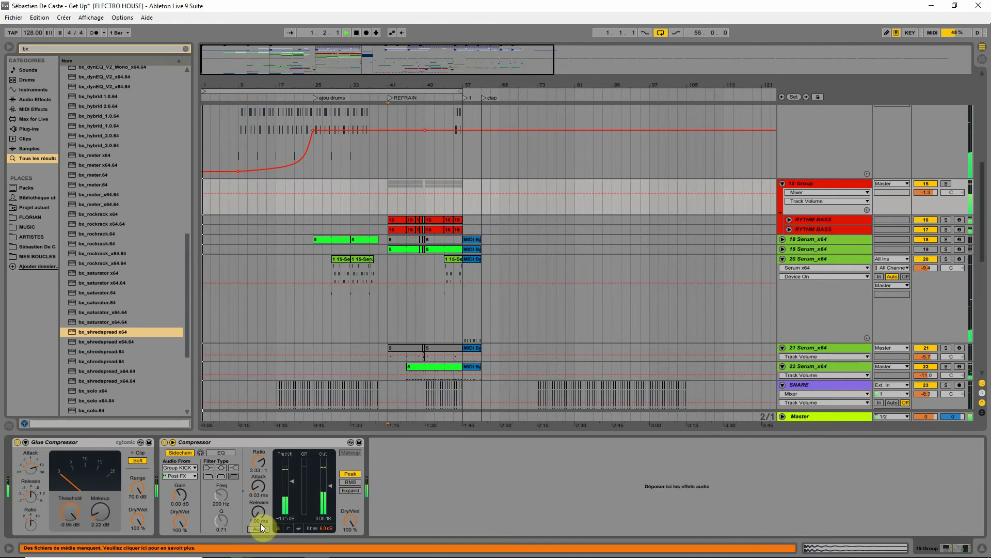
left_click_drag(260, 523, 261, 519)
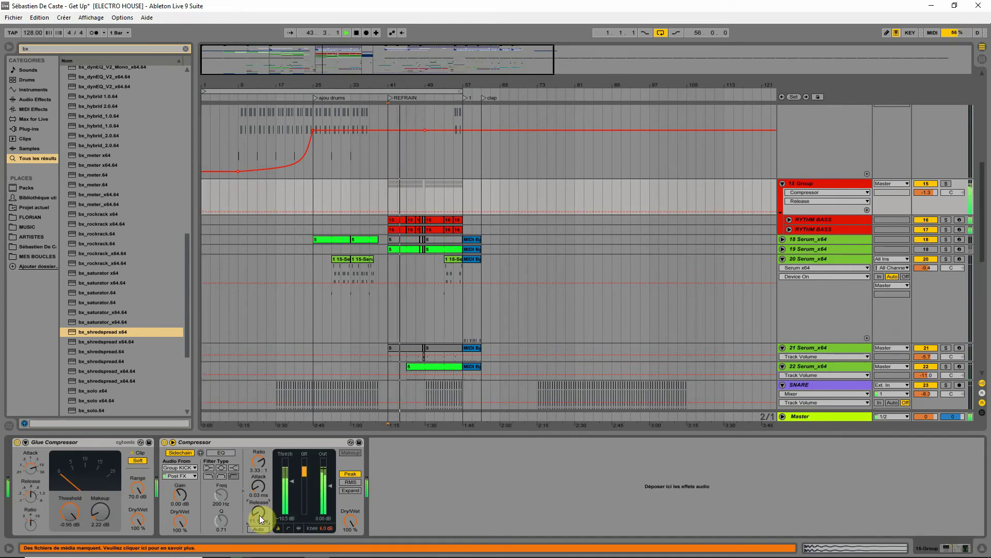
left_click(259, 525)
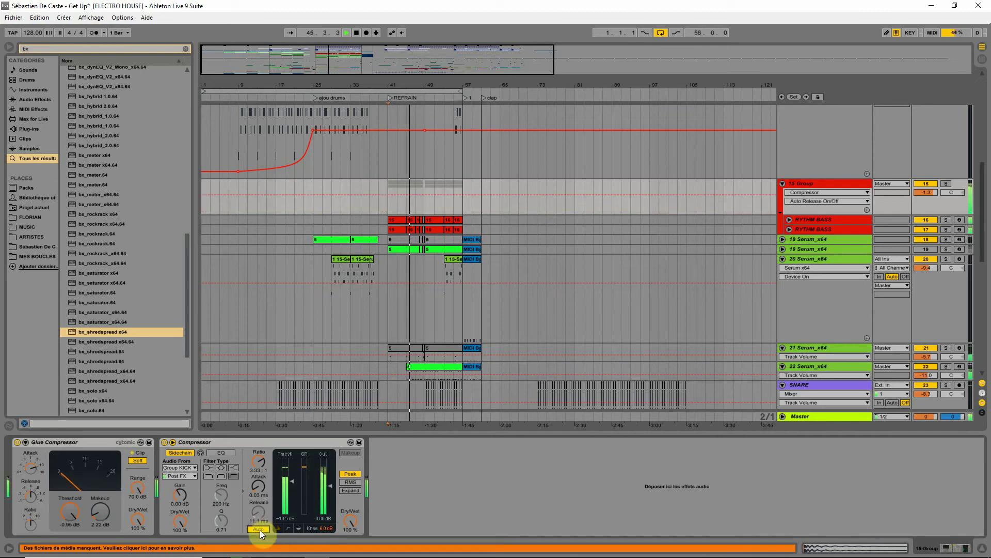
left_click(259, 529)
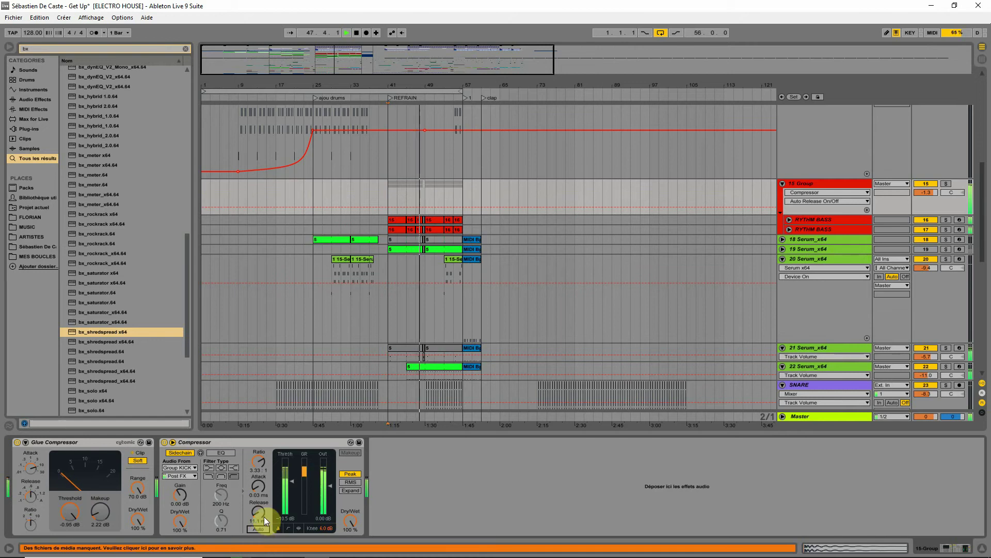
left_click(259, 514)
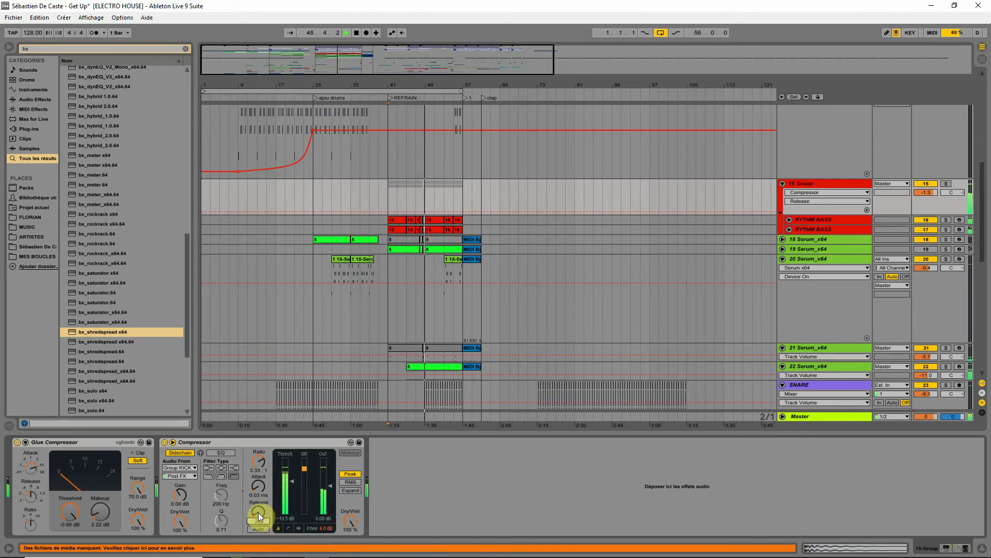
key("Return")
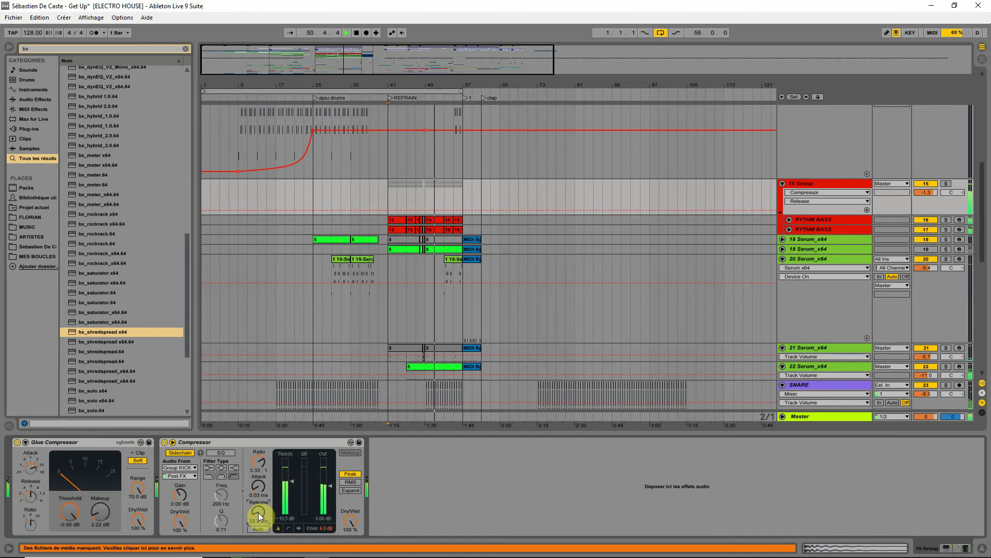
Step: Compare the mix with RYTHM BASS track 17 switched off, and set its bx_shredspread Spread to 187%
left_click(922, 228)
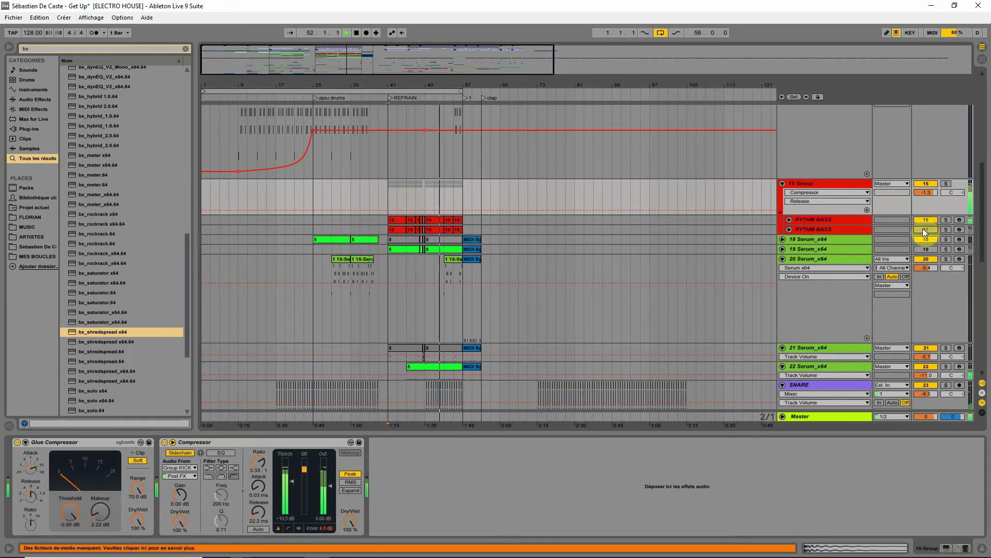
left_click(922, 228)
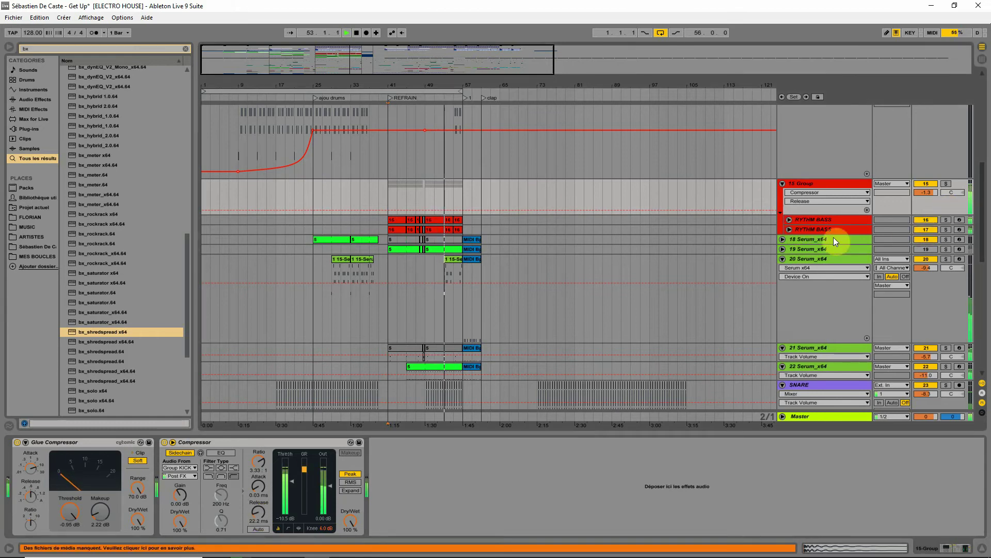
left_click(789, 229)
left_click_drag(928, 238, 928, 243)
left_click(922, 229)
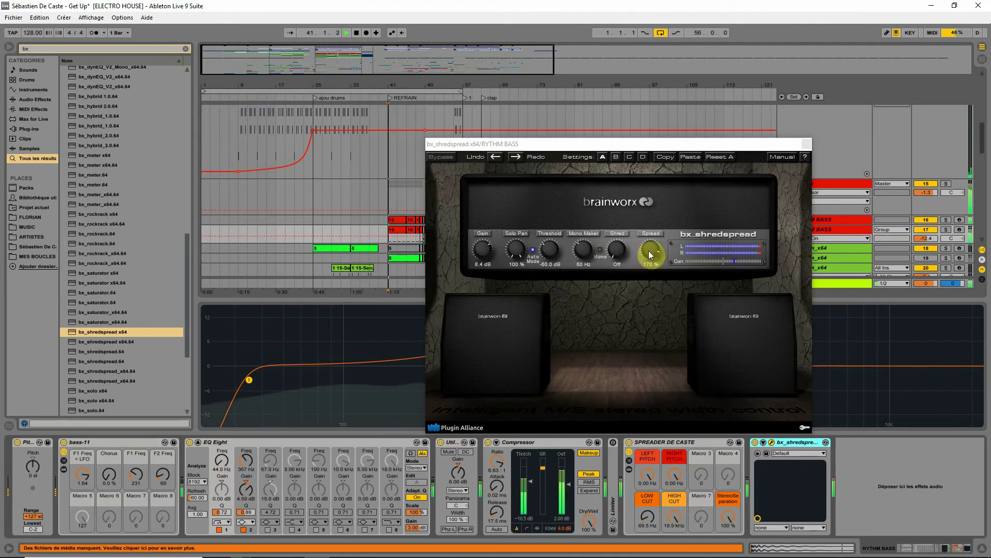
mouse_move(649, 250)
left_mouse_down()
mouse_move(642, 203)
mouse_move(665, 314)
mouse_move(666, 392)
mouse_move(648, 255)
left_mouse_up()
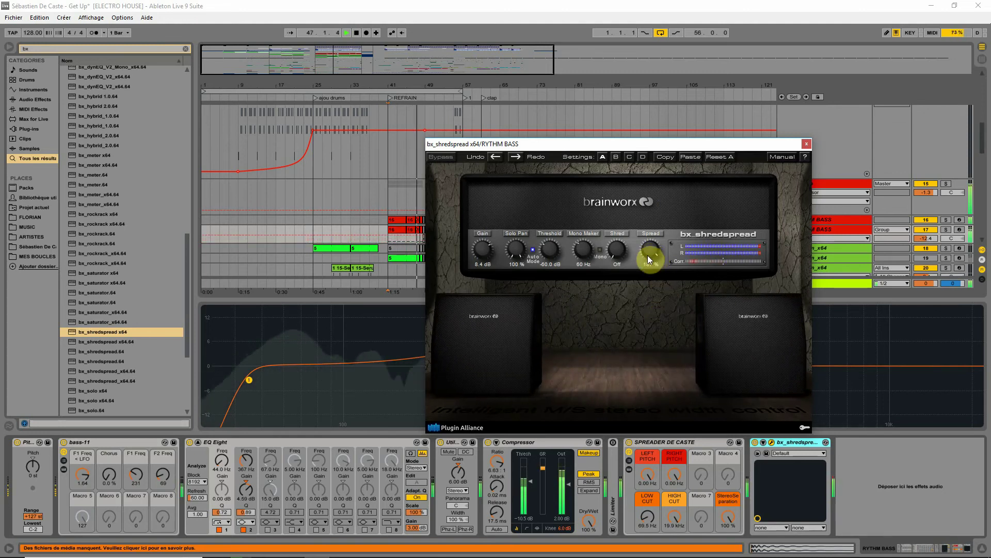
left_click(807, 144)
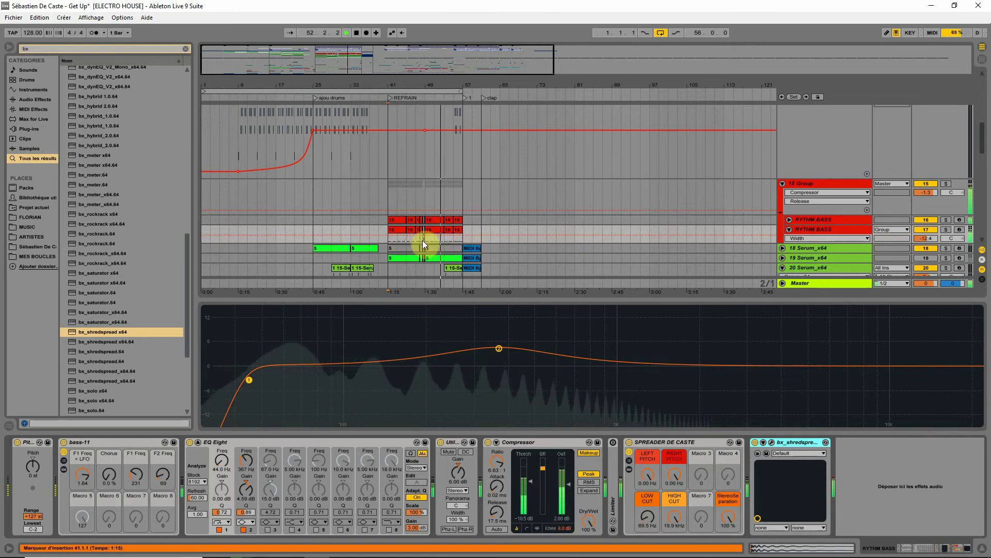
Step: Duplicate the refrain clips of both RYTHM BASS tracks from bars 41–49 onto bars 49–57, and save the project
left_click_drag(402, 84, 482, 272)
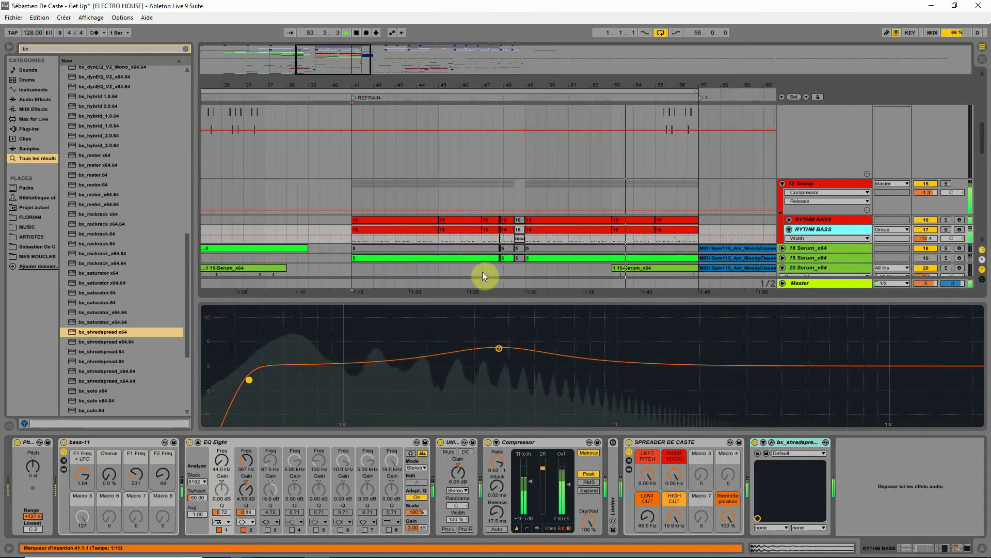
left_click_drag(355, 238, 520, 238)
left_click(358, 221)
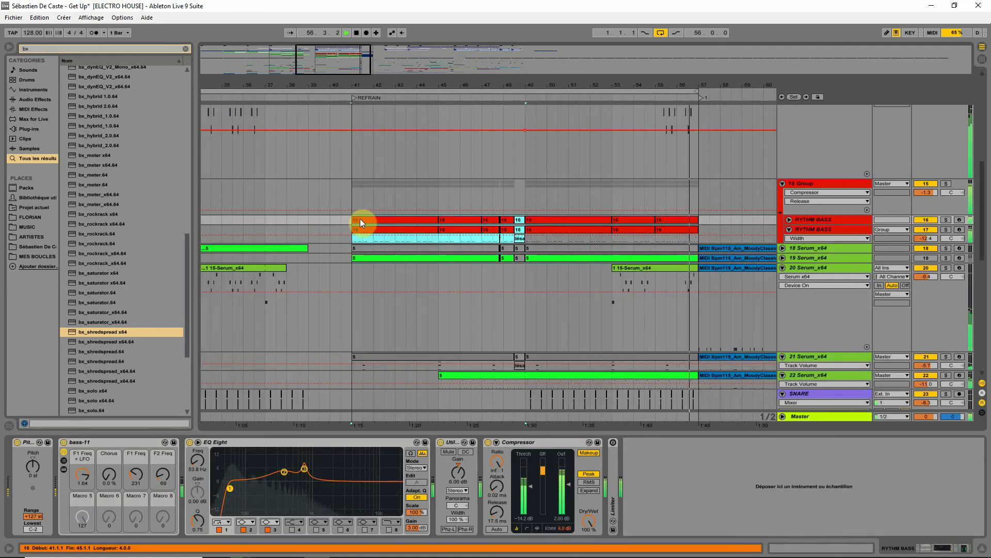
left_click_drag(361, 219, 531, 221)
key("space")
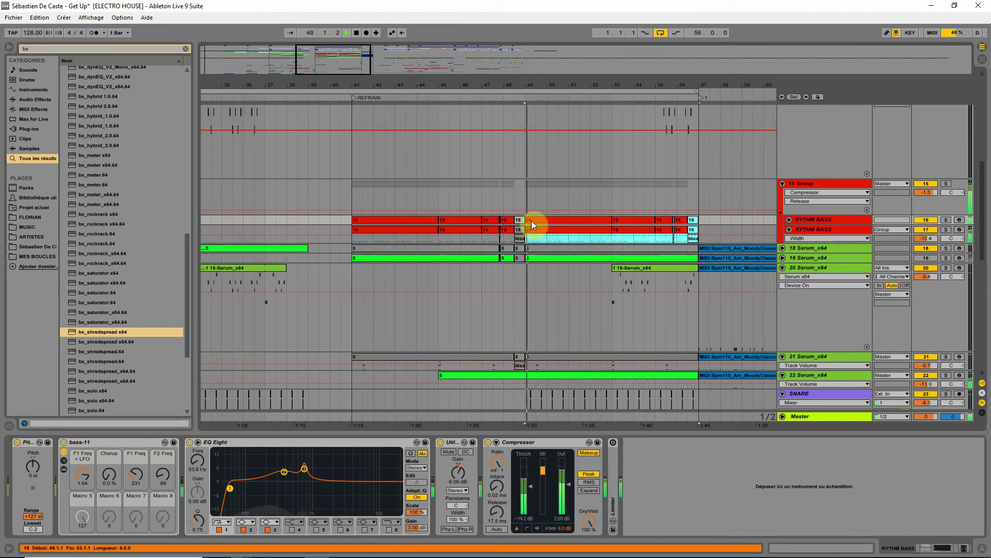
key("ctrl+s")
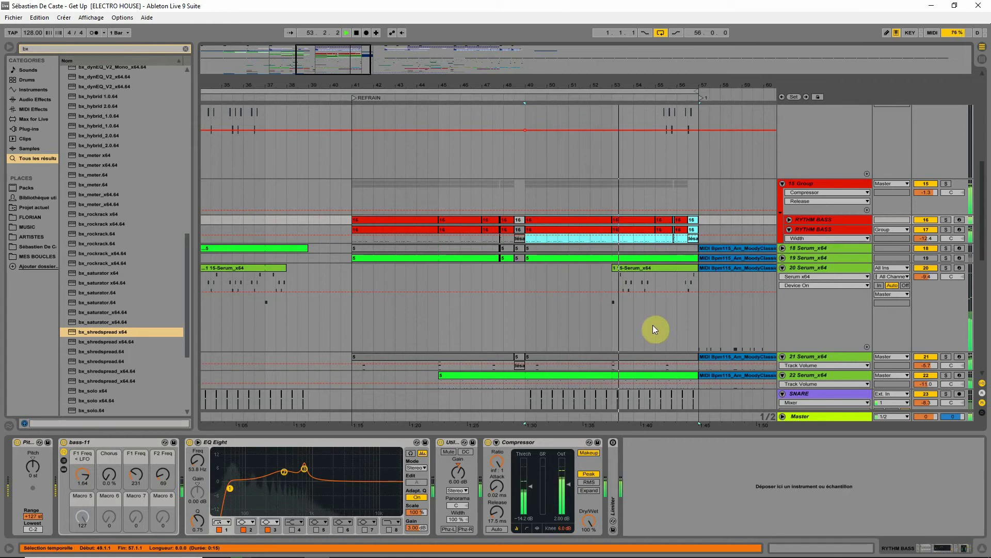
Step: Switch off Serum track 22 and replay the refrain from bar 41
left_click(928, 377)
scroll(697, 350, "down", 2)
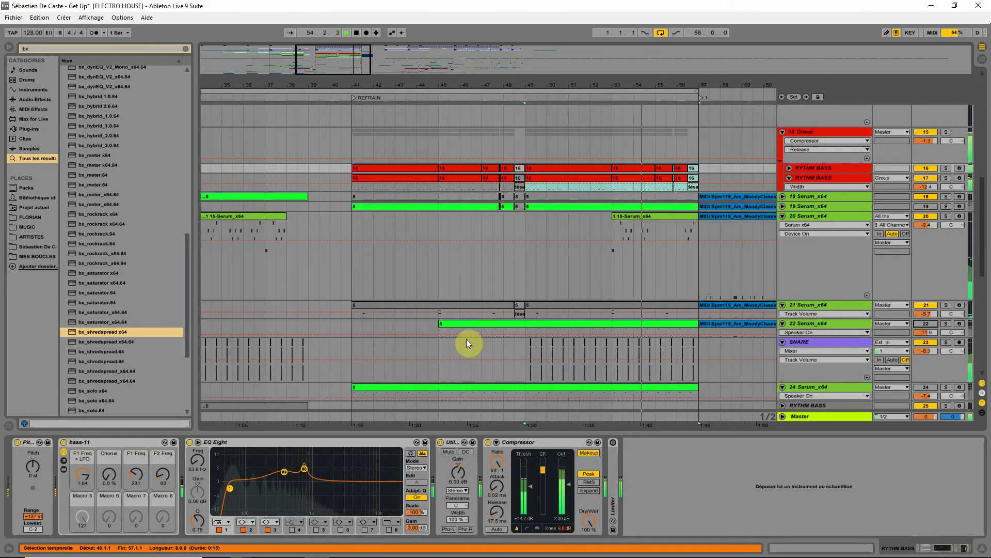
left_click(353, 325)
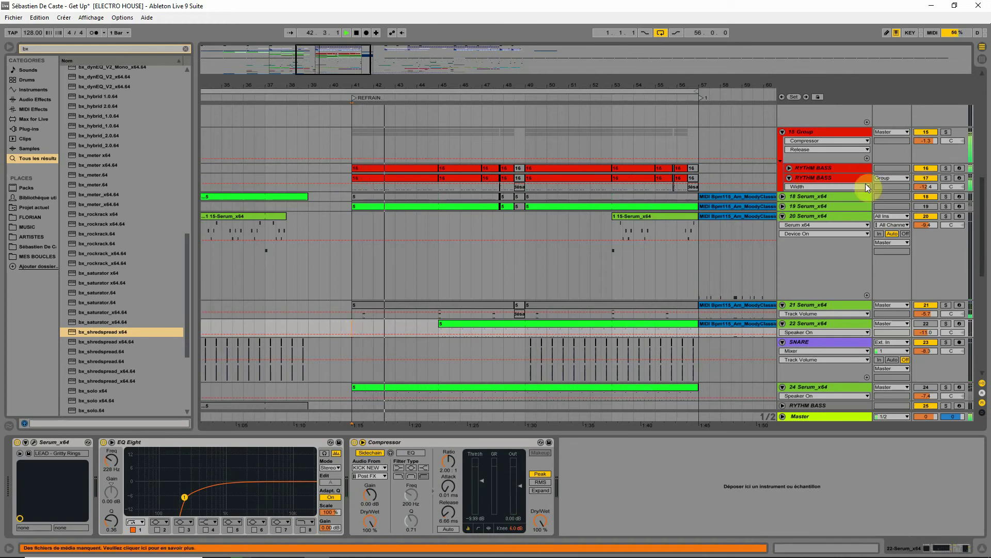
Step: Compare the refrain with RYTHM BASS track 17 off and on, and reopen its bx_shredspread plug-in
left_click(931, 179)
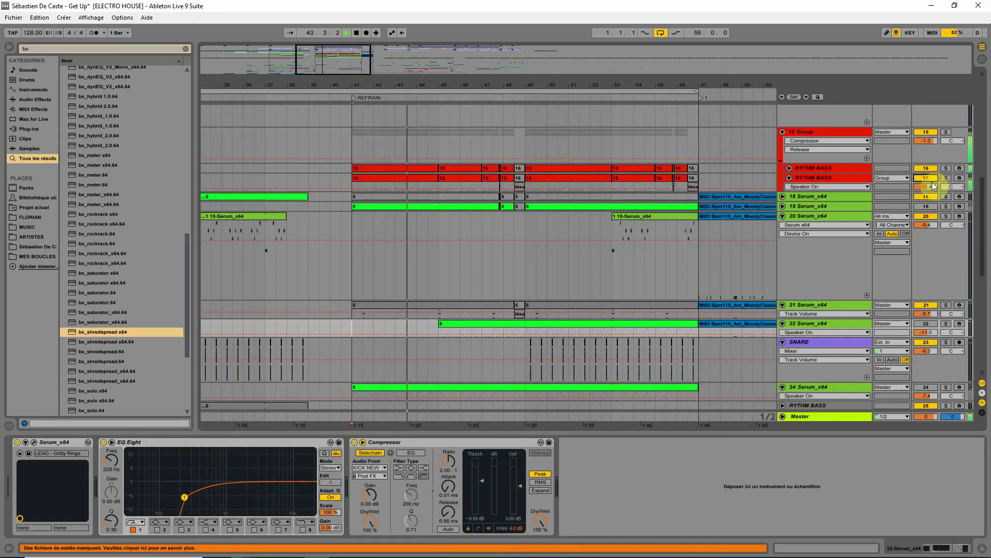
left_click(931, 183)
left_click(850, 179)
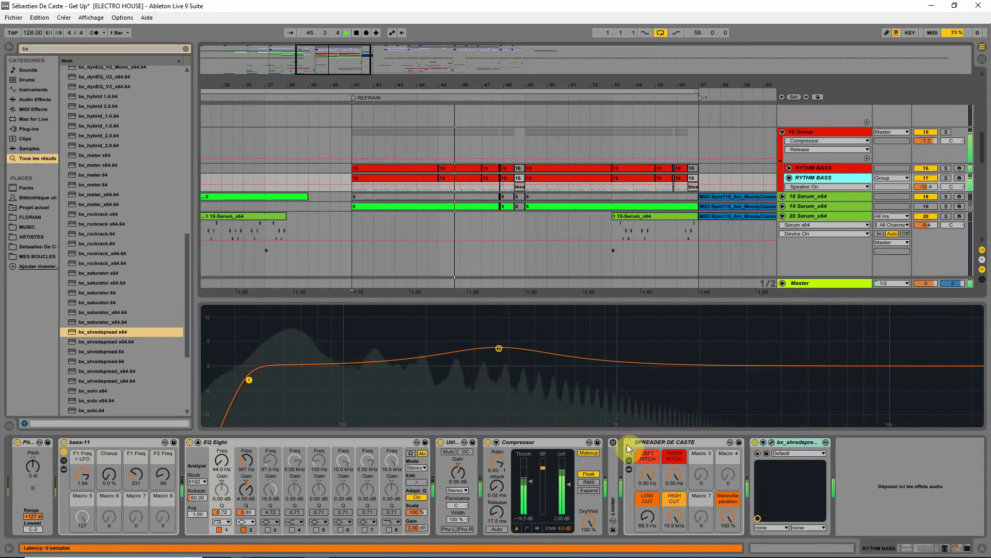
left_click(772, 441)
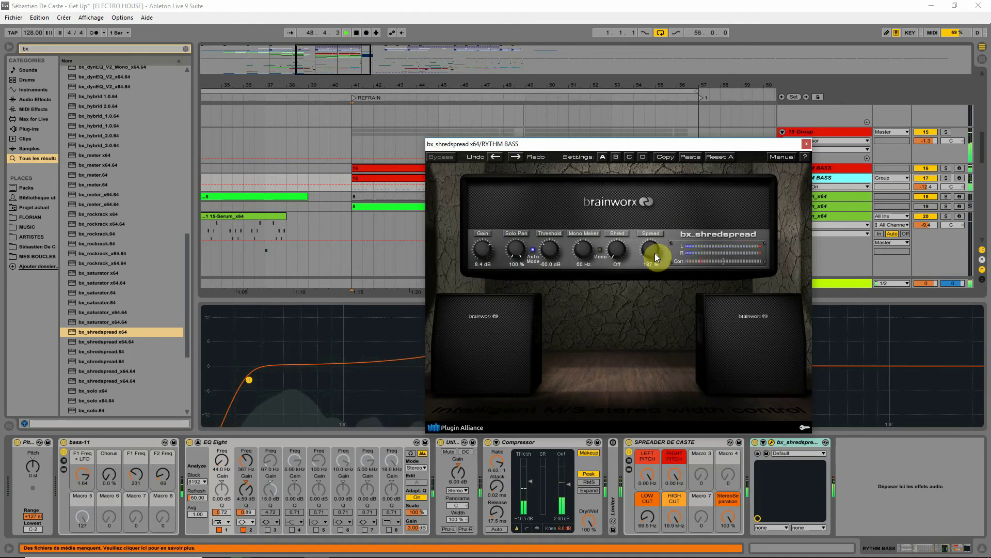
Step: Close the bx_shredspread plug-in, select the 21 Serum clip just before bar 49 and play from it
left_click(805, 145)
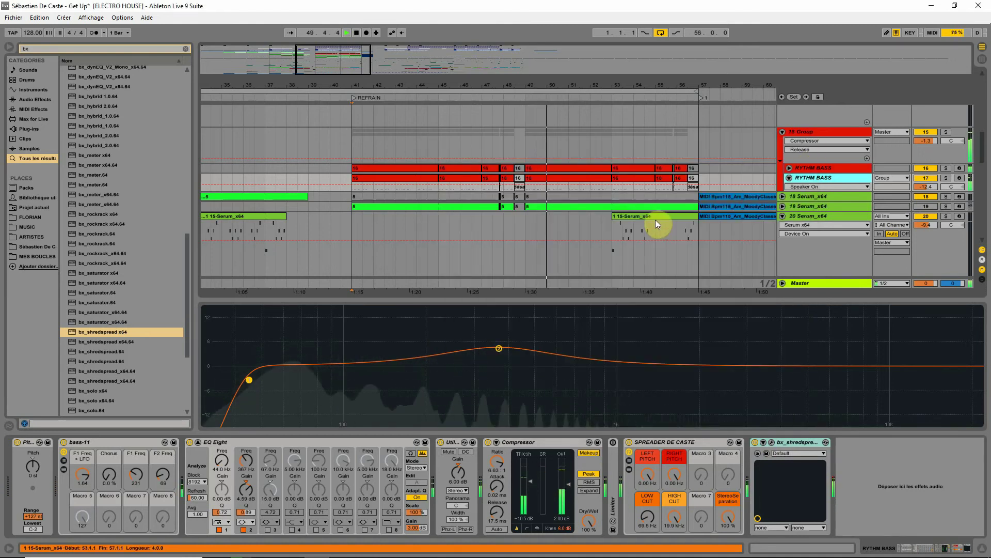
scroll(551, 233, "down", 4)
left_click(516, 211)
key("space")
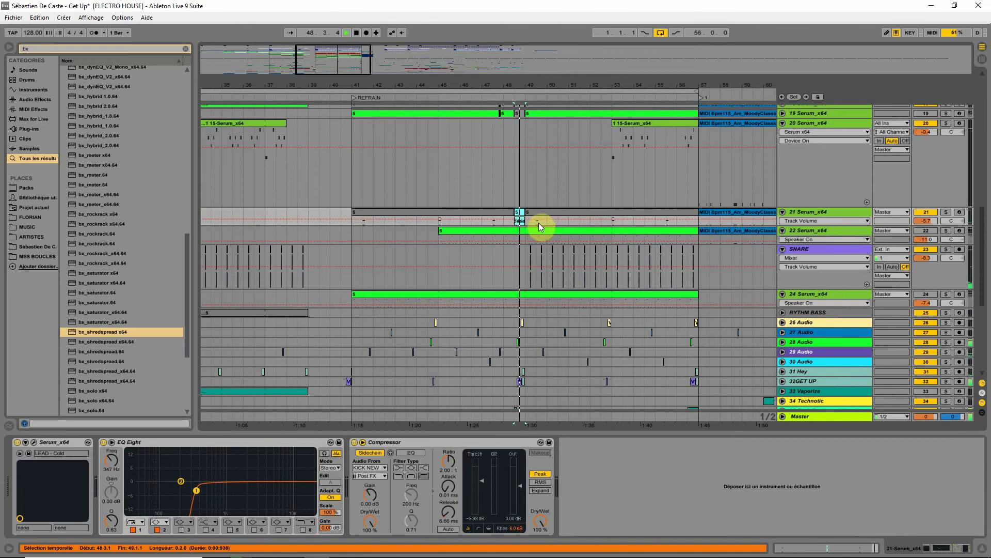
Step: Compare the passage before bar 49 with the GET UP and Hey tracks switched off and on
left_click(782, 382)
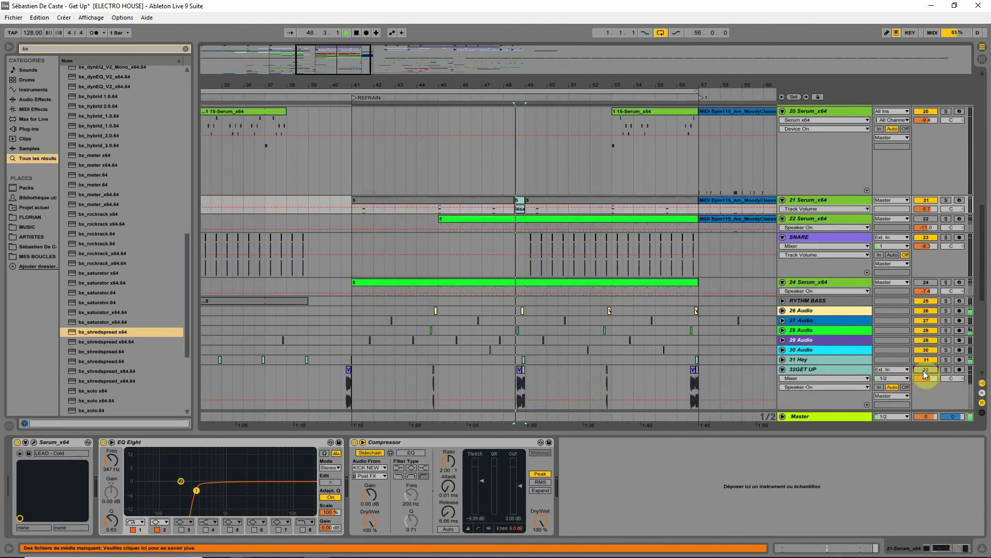
left_click(934, 359)
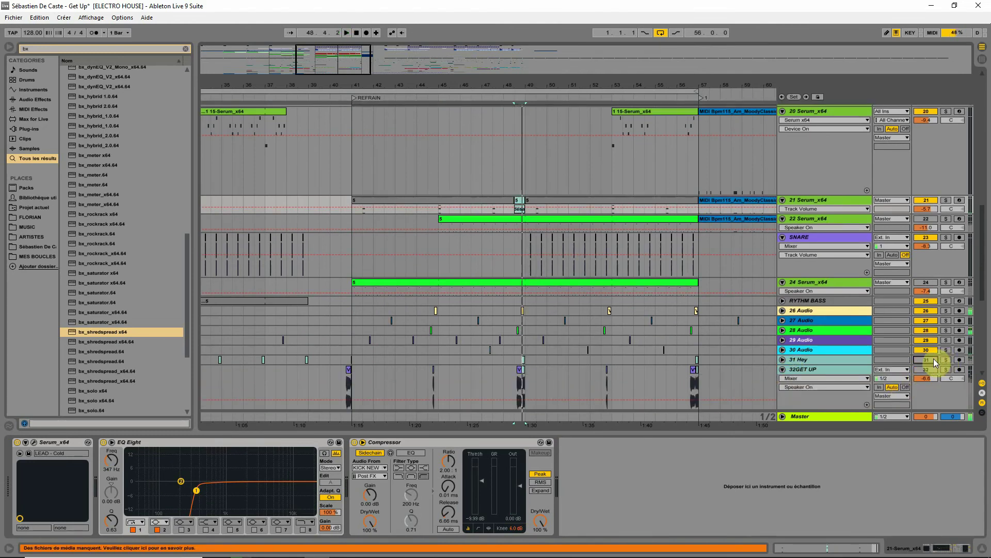
key("space")
key("space")
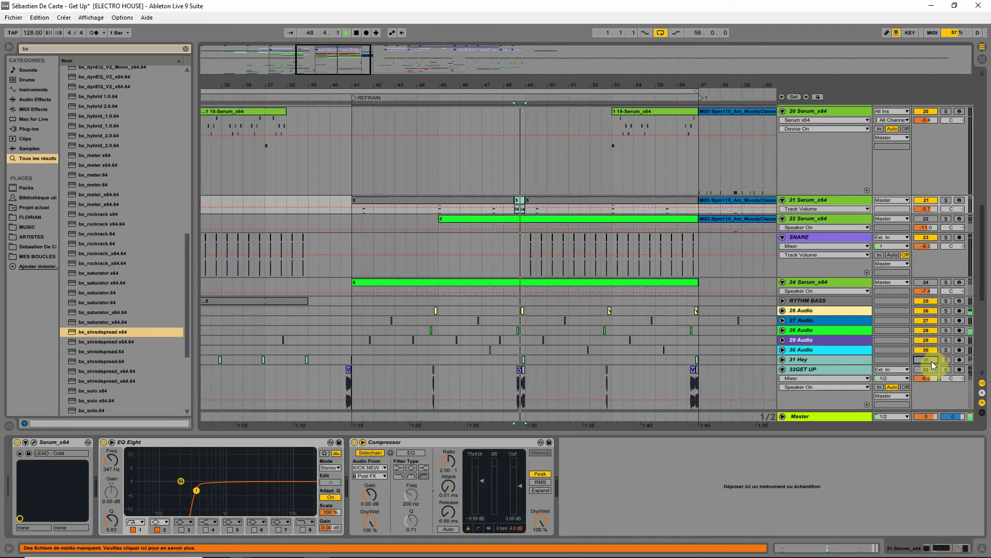
key("space")
key("space")
scroll(944, 312, "down", 3)
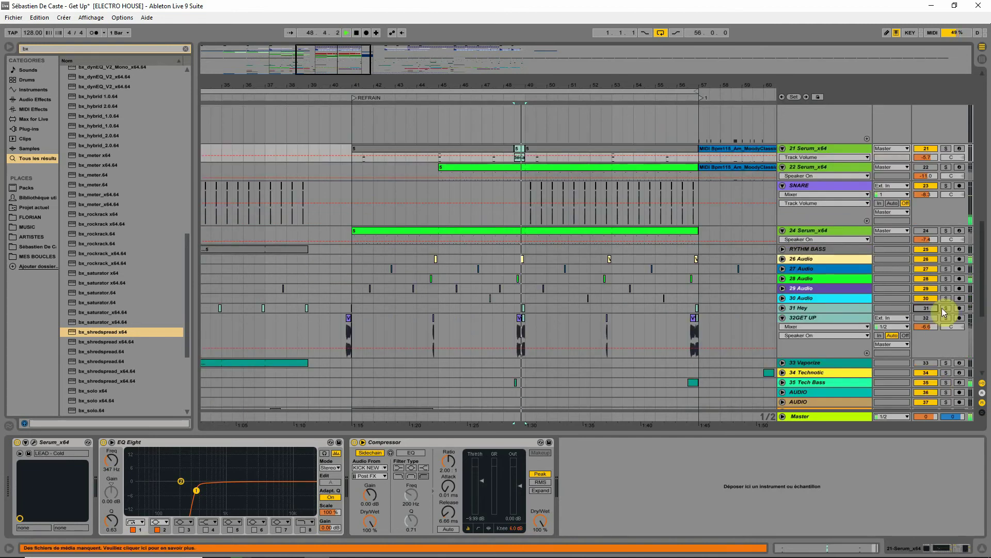
left_click(927, 317)
scroll(646, 352, "down", 3)
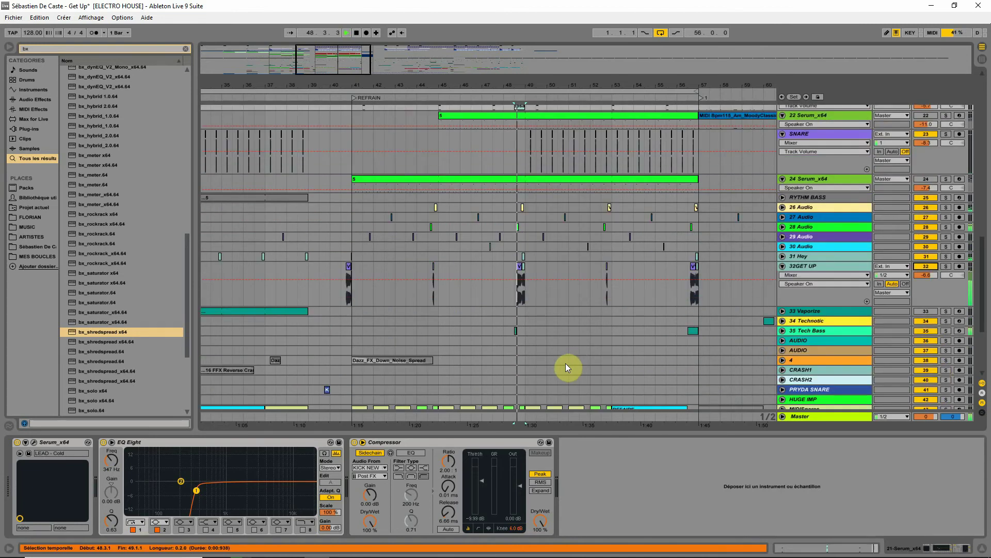
Step: Replay the passage before bar 49 and audition the CYMB INVERSE and MIDISnares tracks in solo
scroll(564, 362, "down", 5)
key("space")
key("space")
scroll(563, 354, "down", 2)
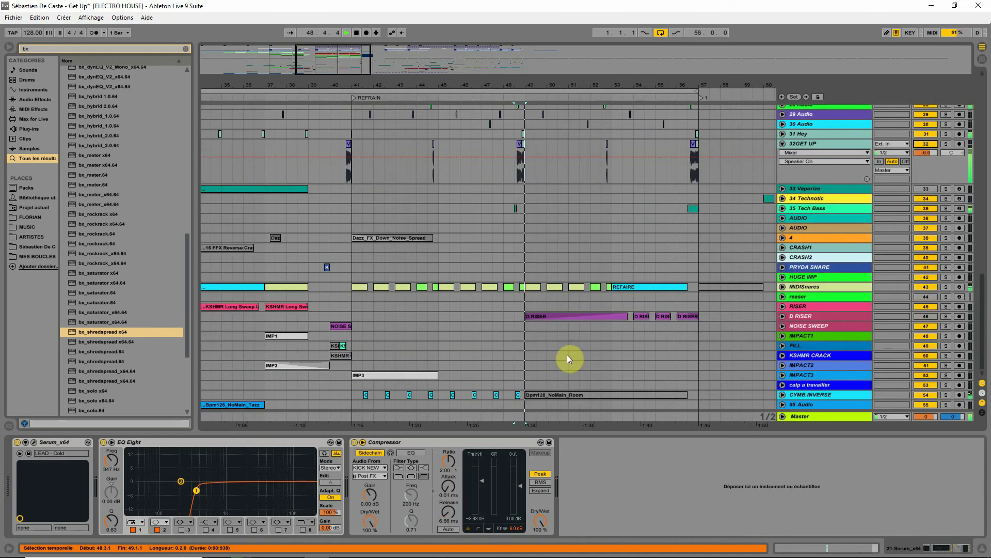
key("space")
key("space")
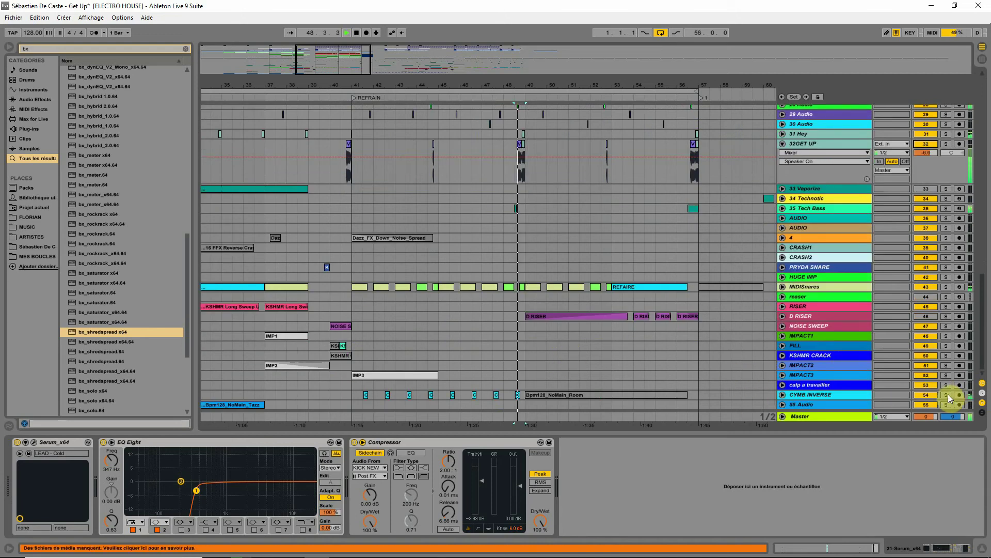
left_click(947, 396)
key("space")
left_click(948, 287)
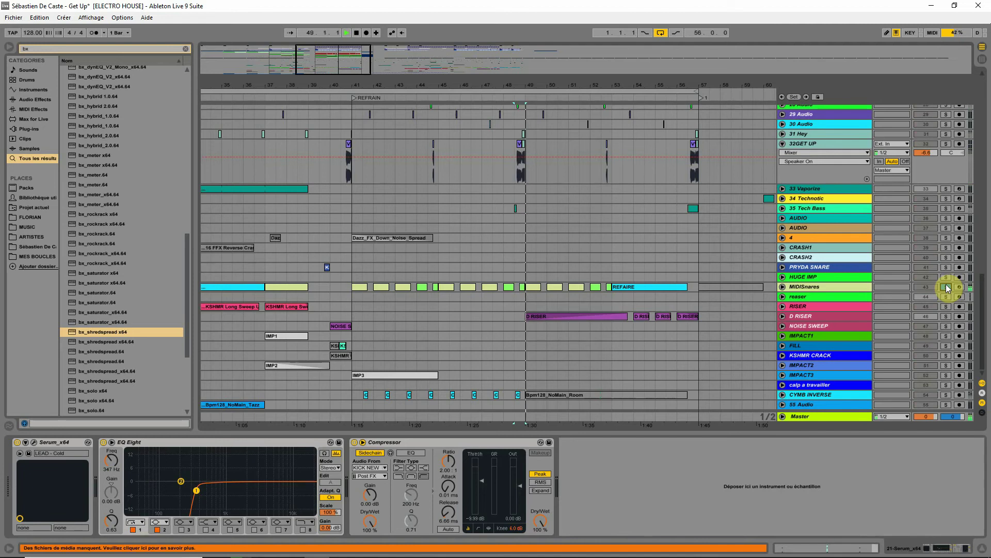
left_click(948, 287)
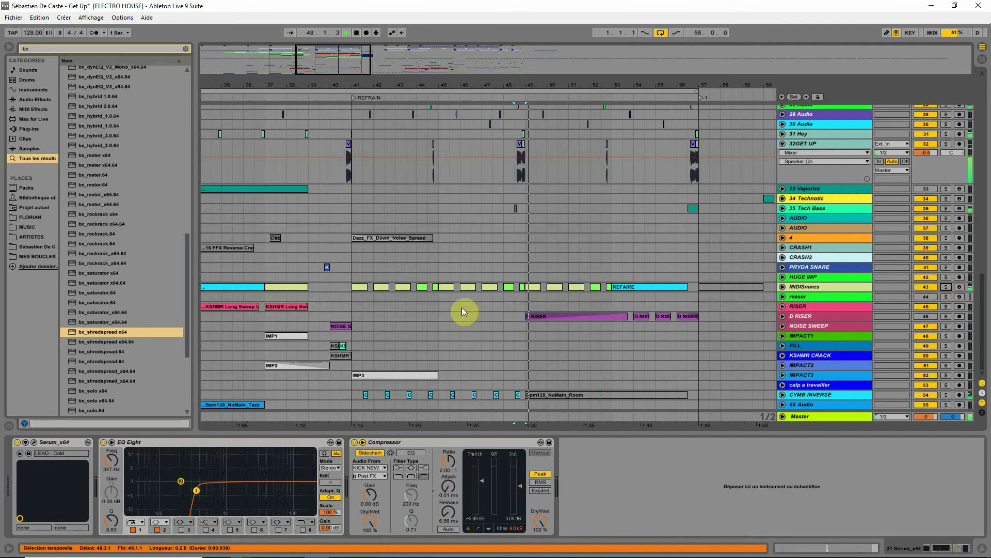
Step: Audition MIDISnares in solo from bar 41, expand the track and set its volume to -2.8 dB
left_click(355, 287)
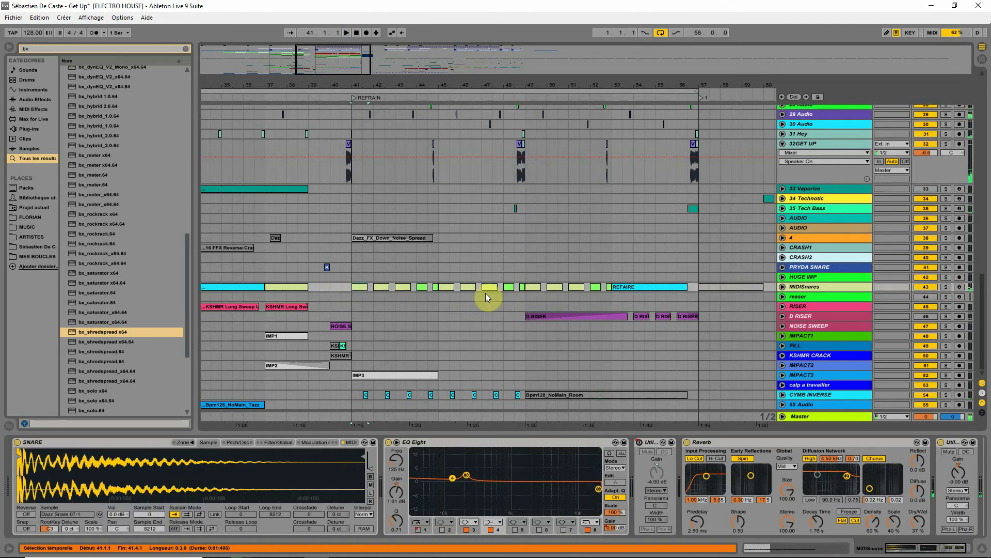
left_click(946, 287)
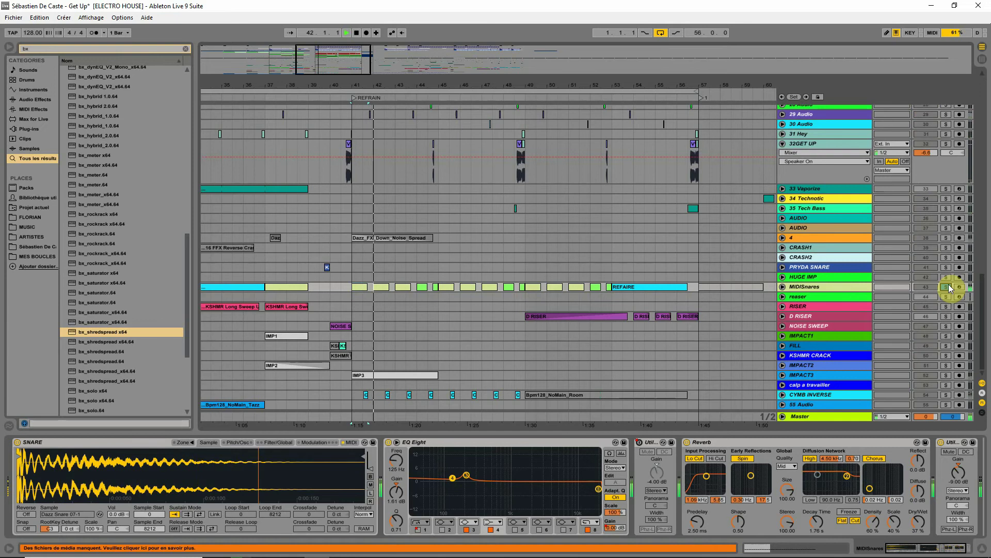
left_click(947, 288)
left_click(783, 287)
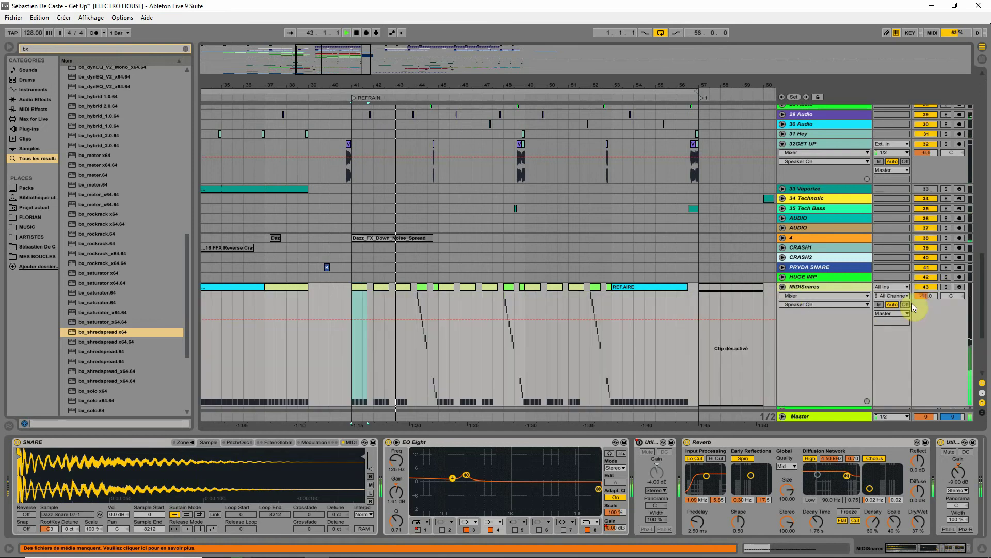
mouse_move(936, 300)
left_mouse_down()
mouse_move(937, 281)
mouse_move(928, 298)
left_mouse_up()
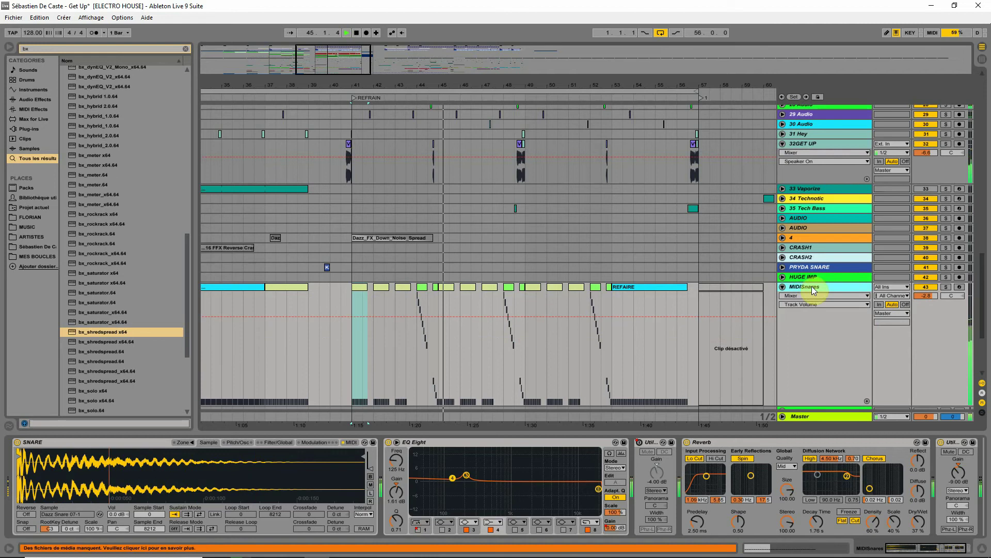
Step: Compare MIDISnares with its Reverb off and on, and set the Reverb's Dry/Wet to 14%
left_click(687, 442)
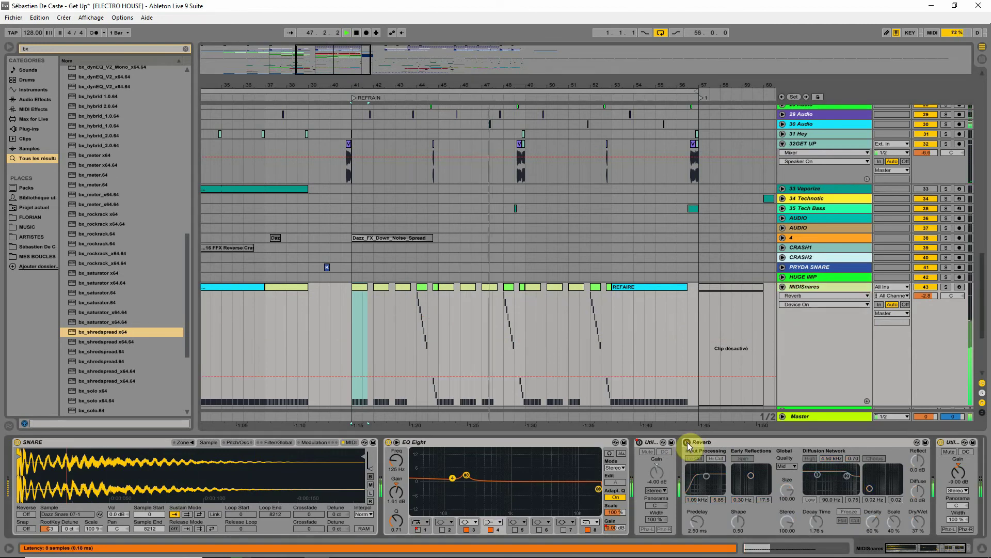
left_click(687, 442)
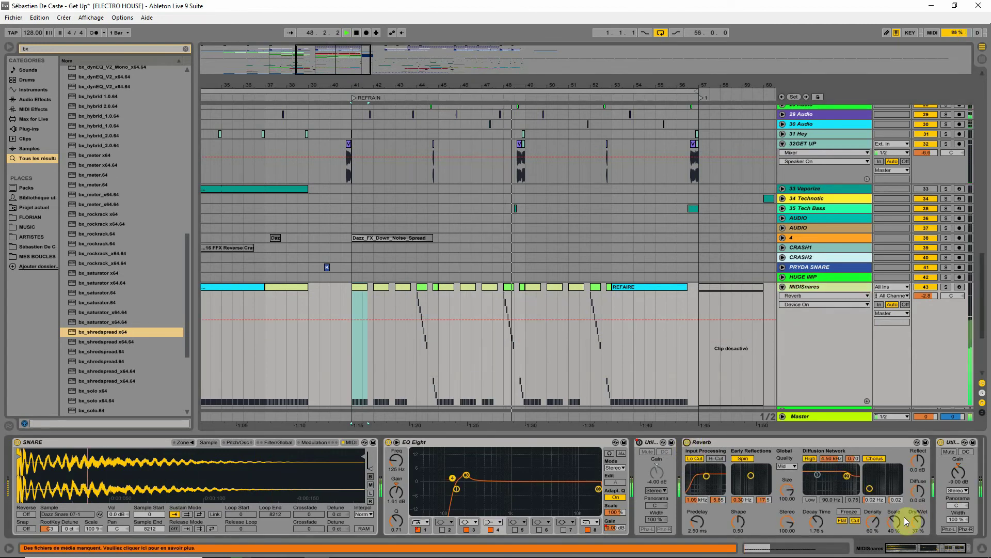
left_click_drag(917, 522, 912, 542)
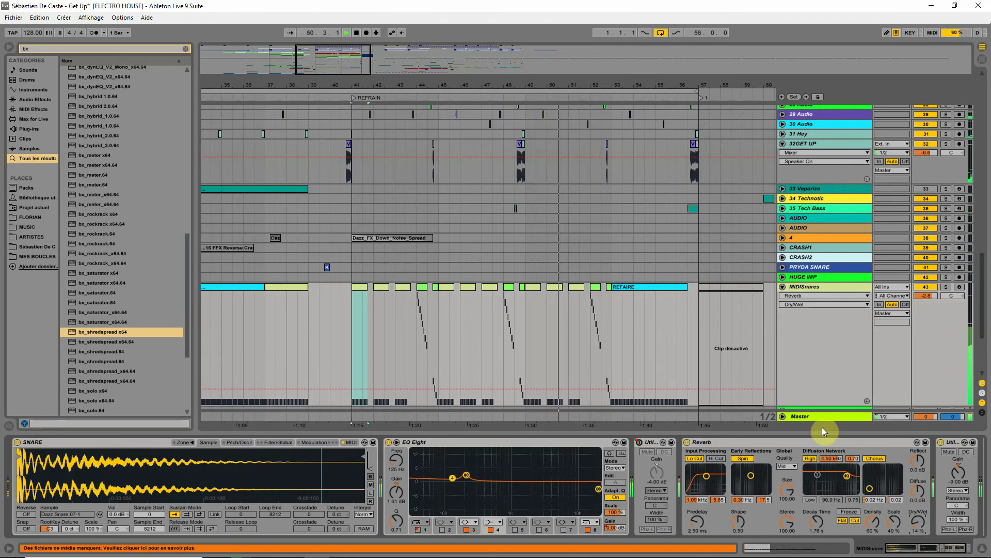
left_click(958, 471)
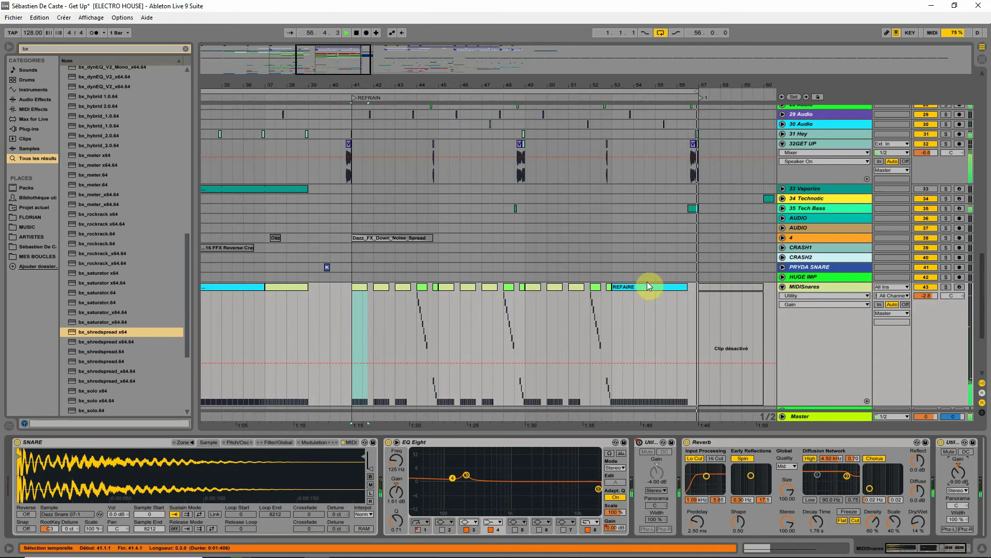
Step: Replay the end of the refrain from 56.3.1 and check the Tech Bass and GET UP tracks in isolation
key("space")
scroll(690, 237, "up", 2)
left_click(689, 231)
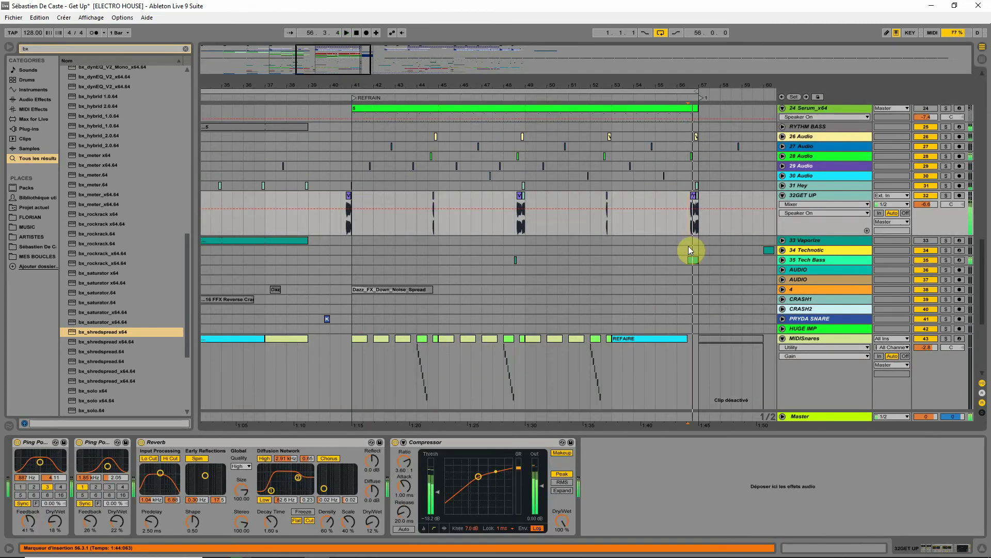
key("space")
key("space")
left_click(946, 261)
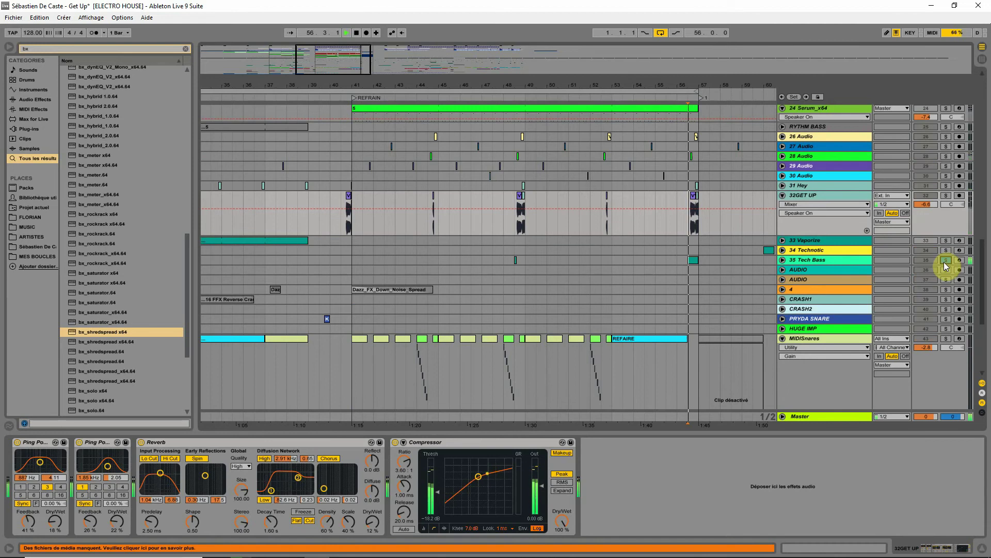
key("space")
key("space")
scroll(733, 300, "up", 2)
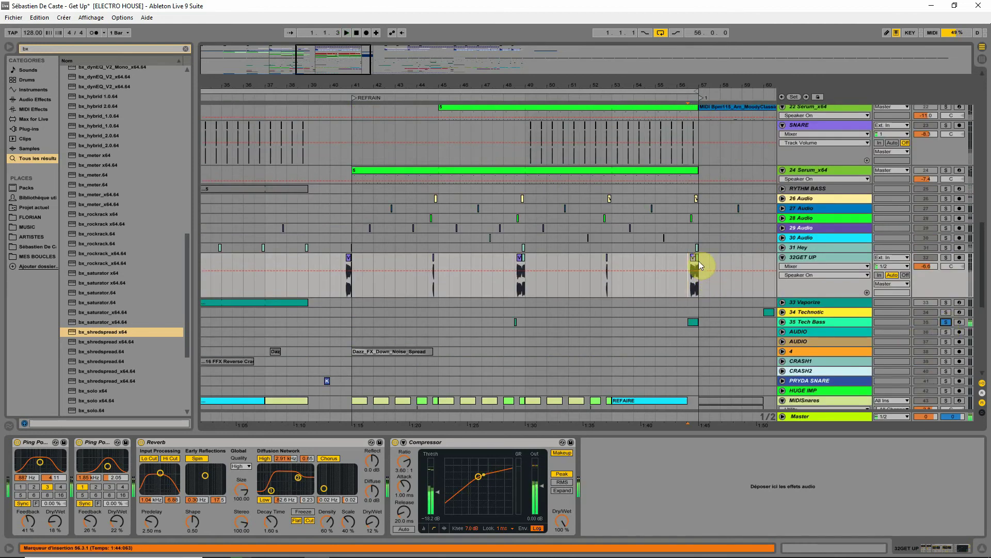
left_click(945, 258)
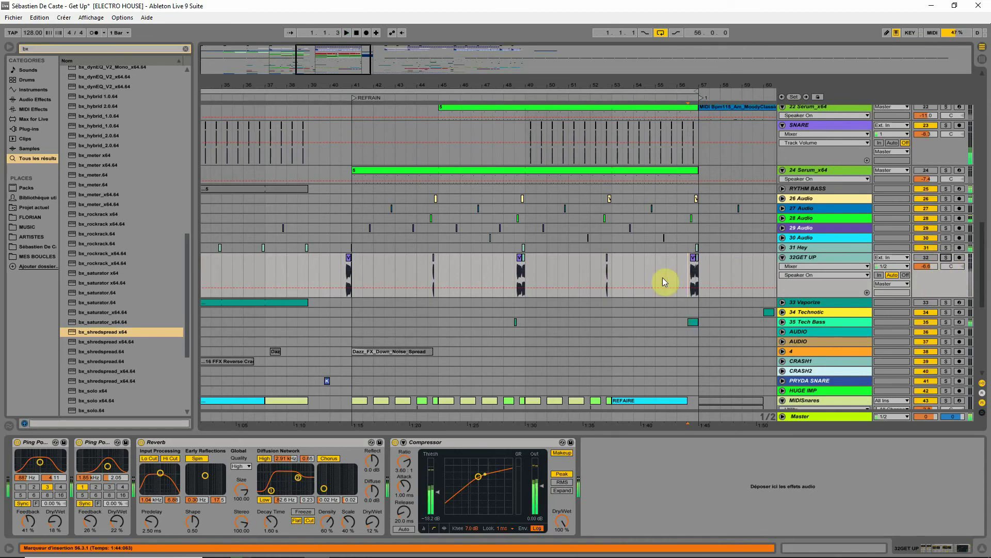
scroll(701, 176, "up", 2)
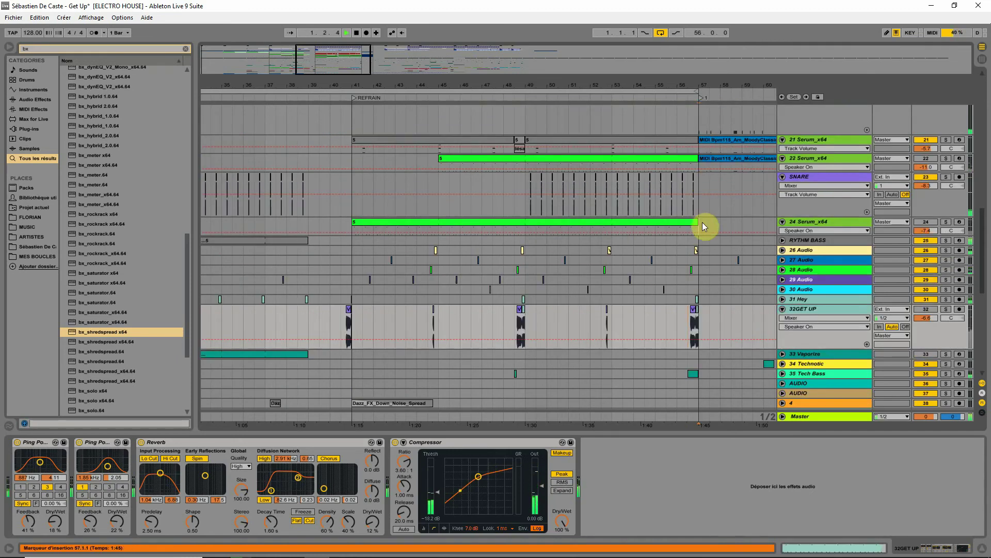
Step: Delete the content between 56.3.1 and 57.1.1 on Serum tracks 19 to 22, SNARE and Serum track 24
left_click_drag(698, 228, 695, 190)
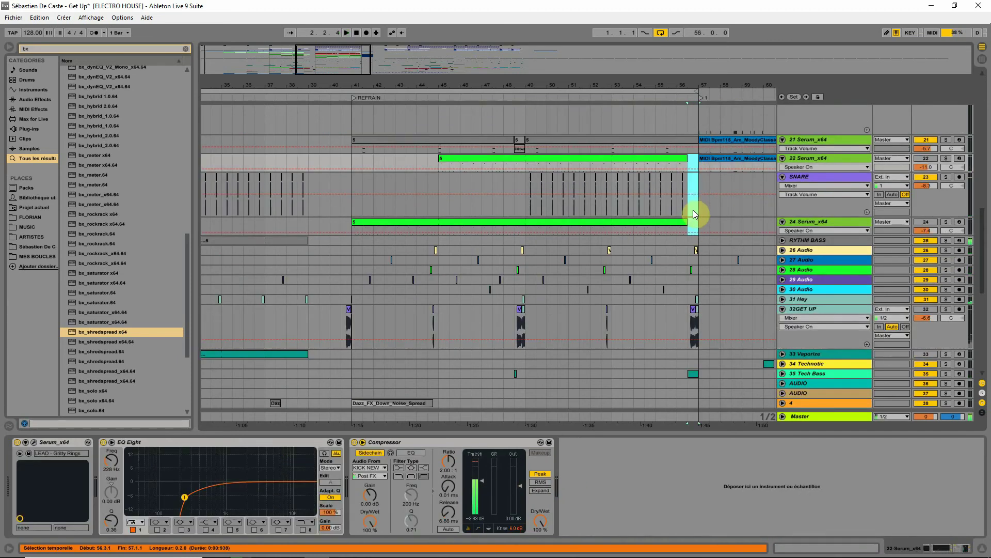
key("space")
scroll(693, 217, "up", 2)
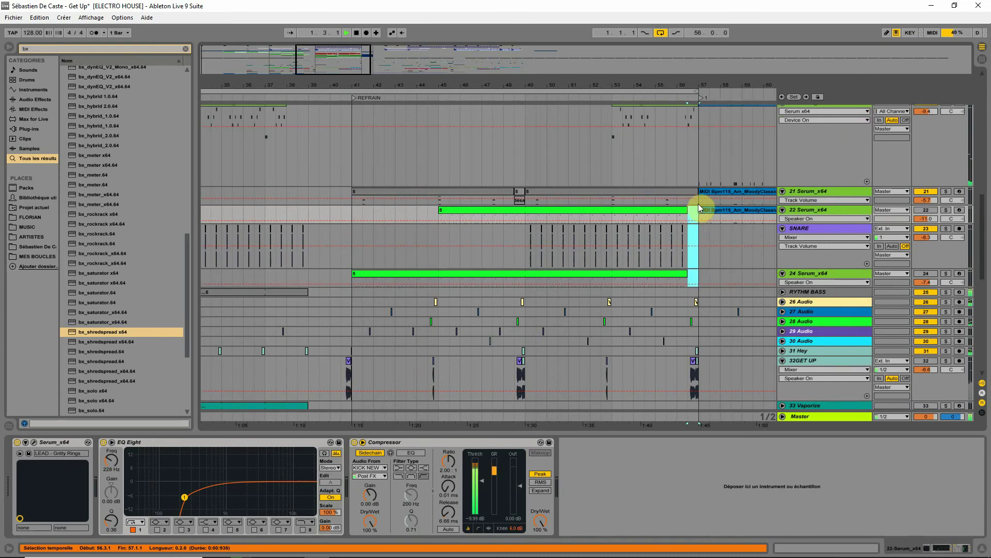
left_click(690, 193)
mouse_move(689, 194)
left_mouse_down()
mouse_move(698, 198)
mouse_move(689, 196)
left_mouse_up()
scroll(694, 207, "up", 2)
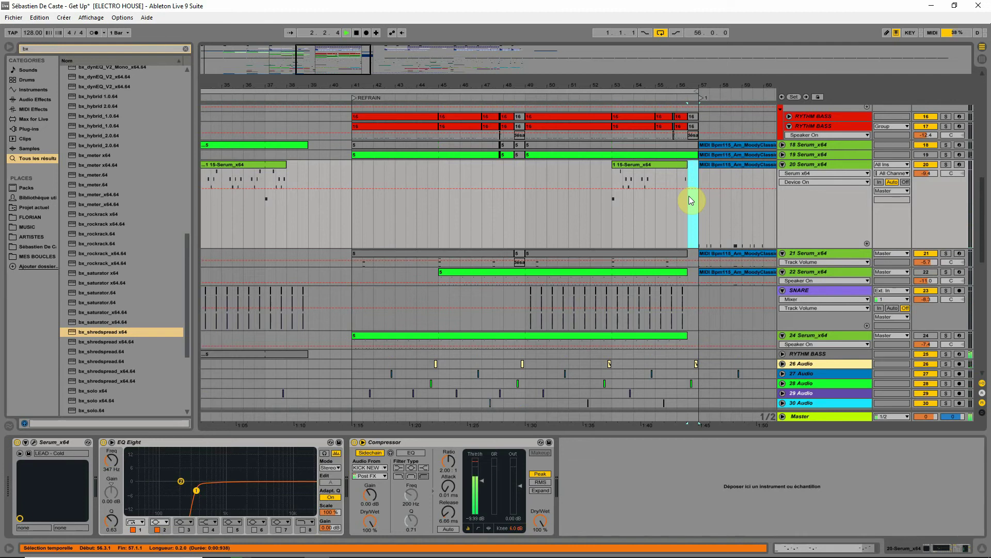
left_click(690, 156)
scroll(692, 206, "up", 6)
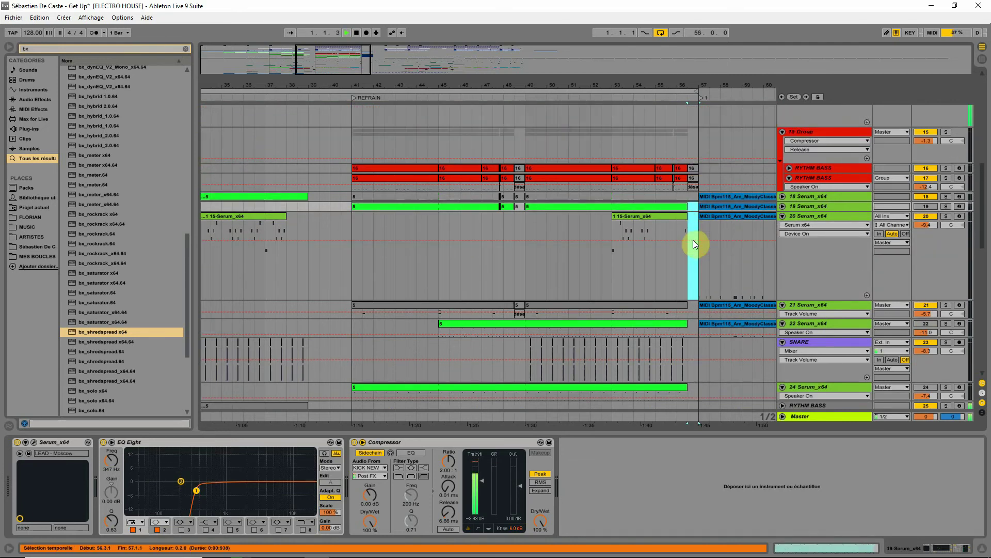
Step: Deactivate the KICK DROP and HIGH KICK clips on beats 56.3 and 56.4, and reactivate the pair on 56.3
scroll(683, 222, "up", 4)
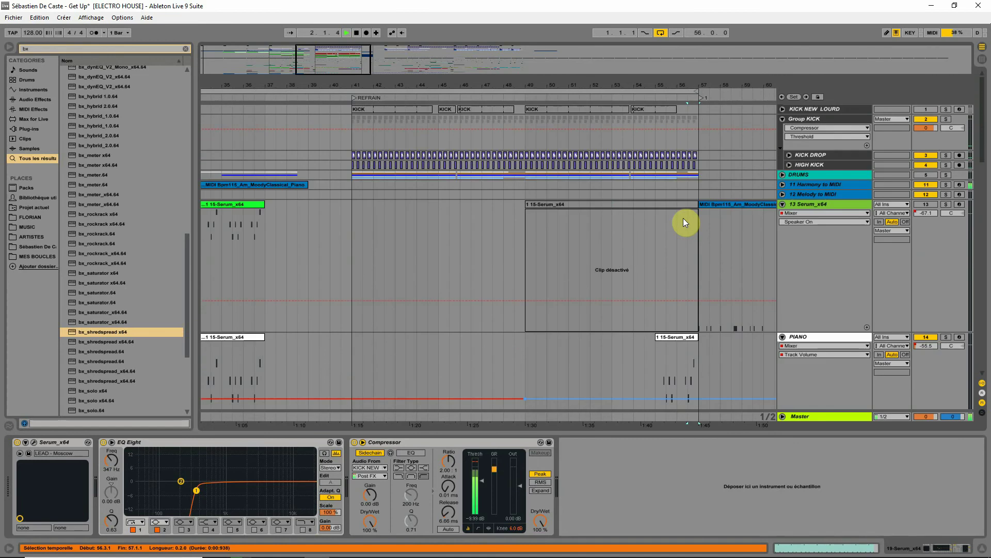
left_click_drag(710, 160, 688, 160)
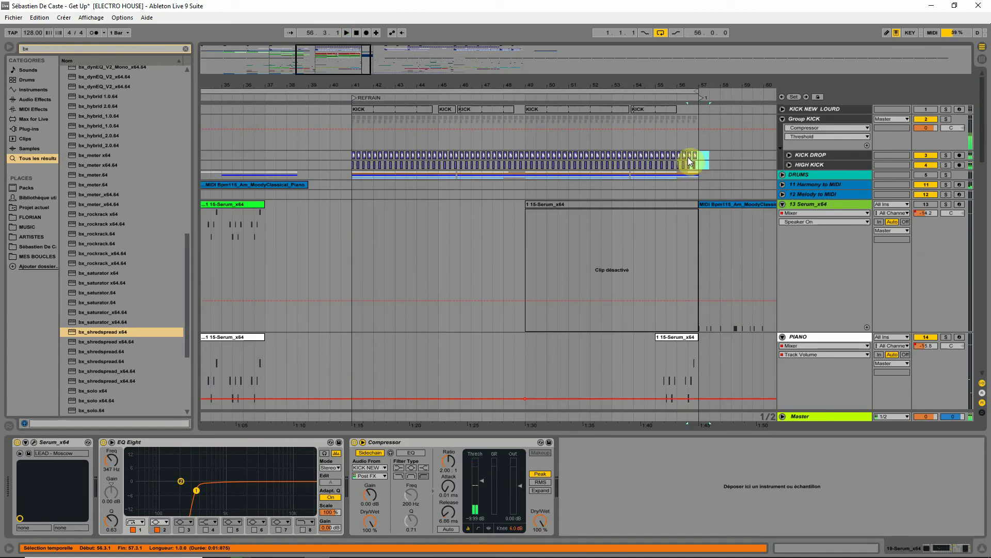
left_click(677, 185)
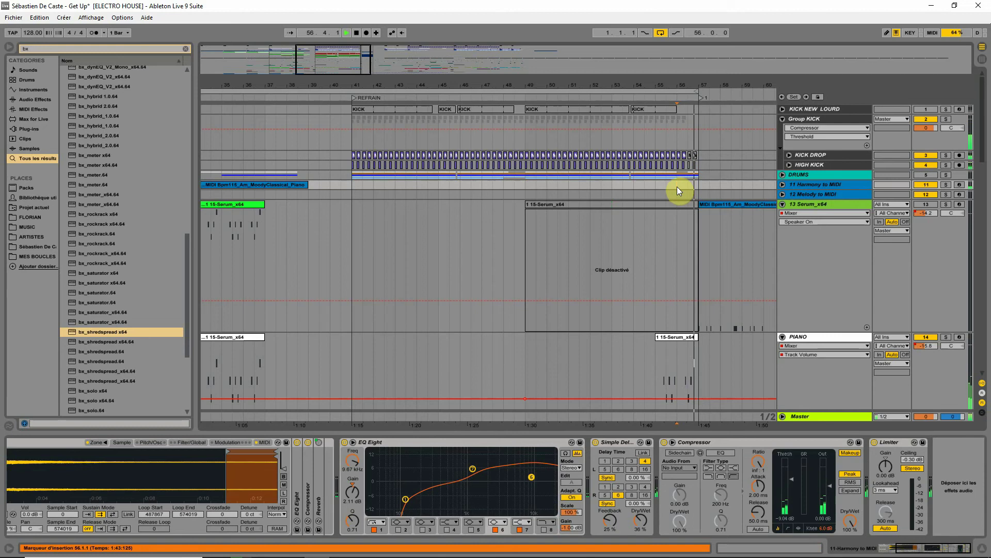
left_click_drag(697, 84, 661, 160)
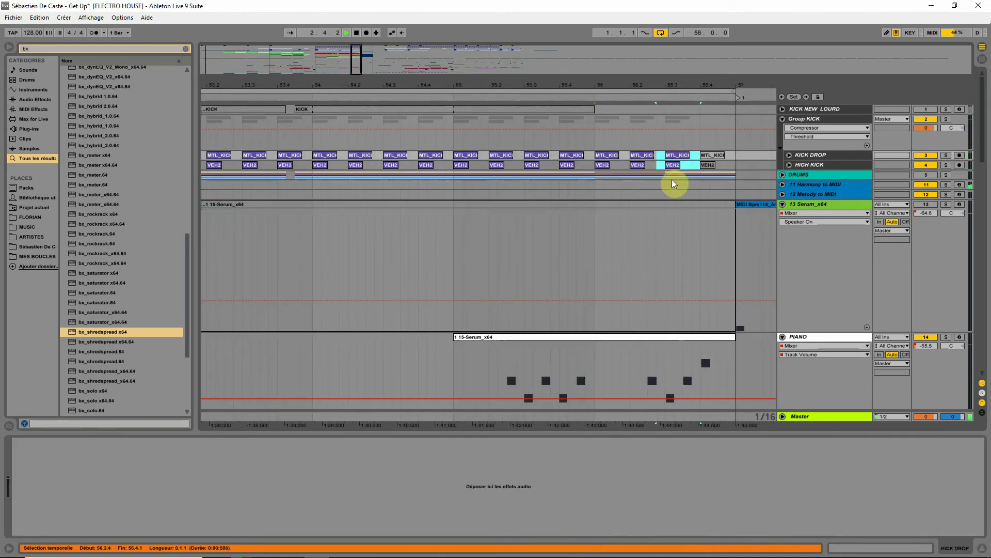
left_click(630, 227)
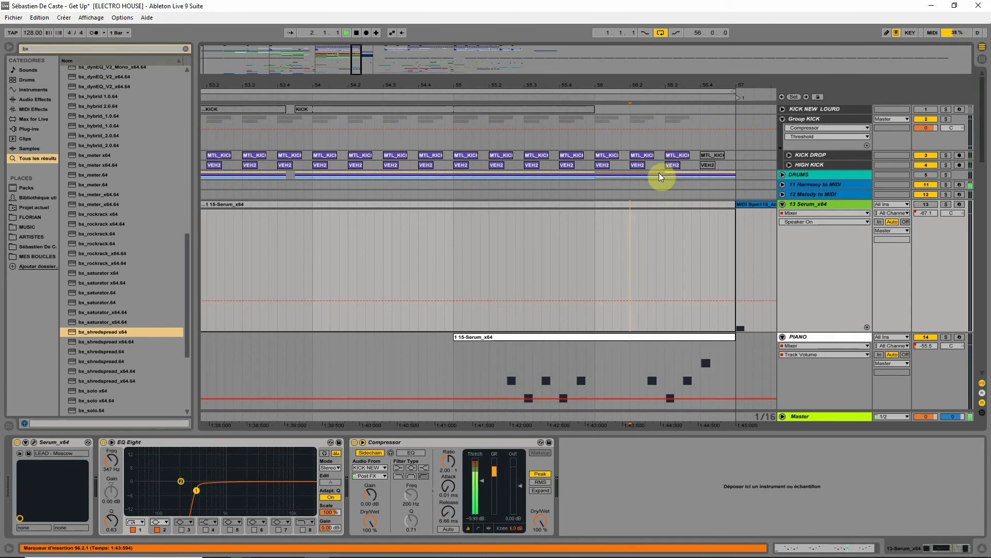
Step: Select the Tech Bass clip between 56.3.1 and 57.1.1, unfold its track and display its Track Volume automation
scroll(660, 177, "down", 3)
left_click_drag(986, 158, 985, 274)
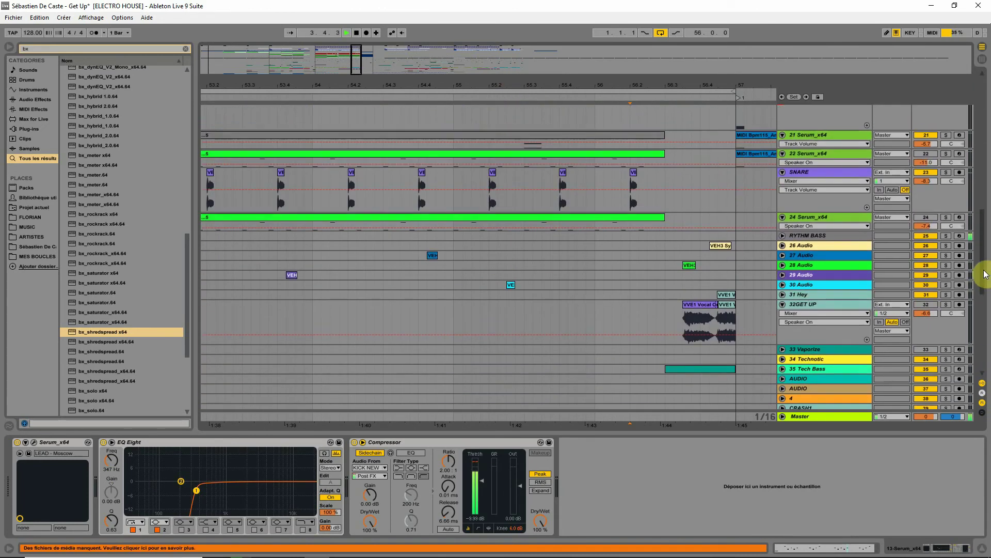
left_click(731, 368)
left_click(782, 369)
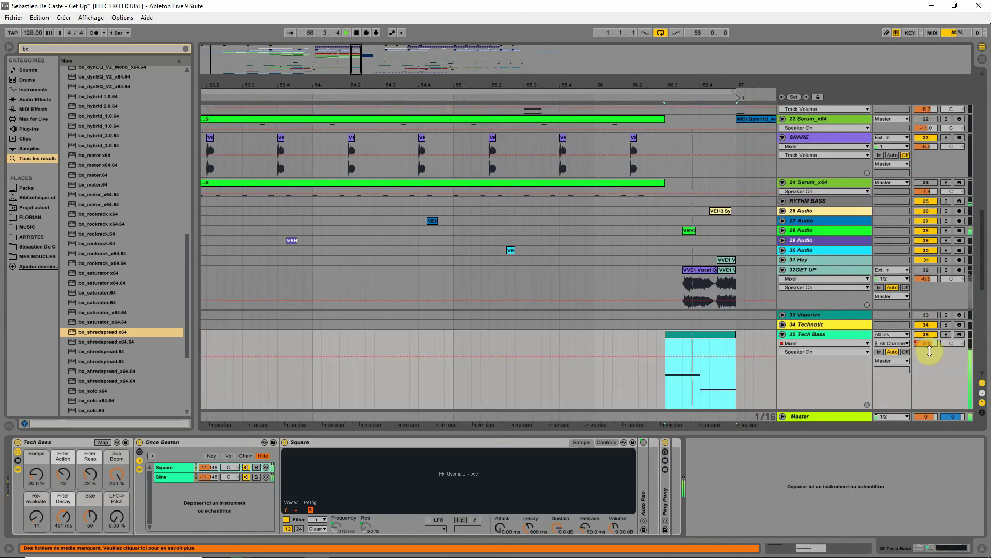
left_click_drag(929, 350, 932, 342)
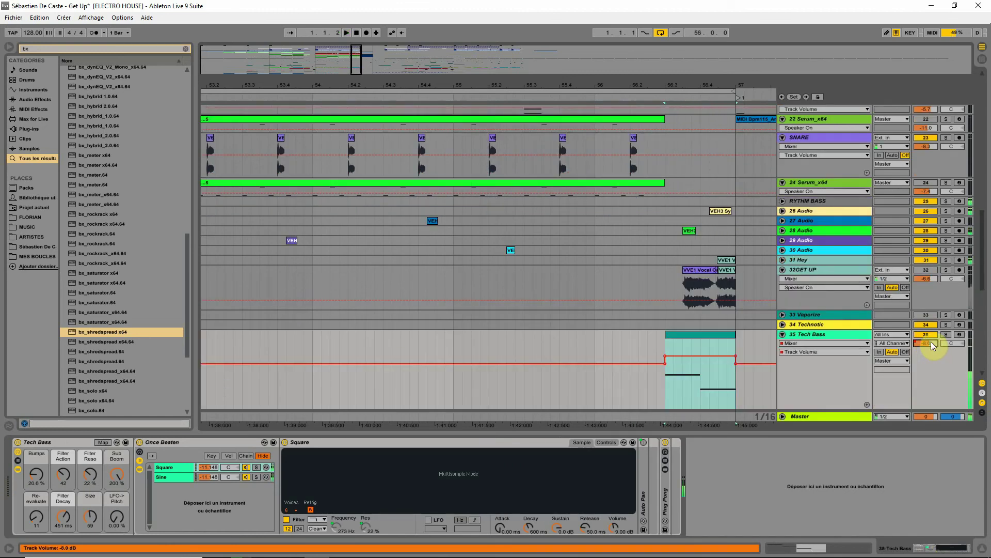
Step: Raise the Tech Bass volume automation between 56.3.1 and 57.1.1, replaying the passage to judge the level
key("space")
key("space")
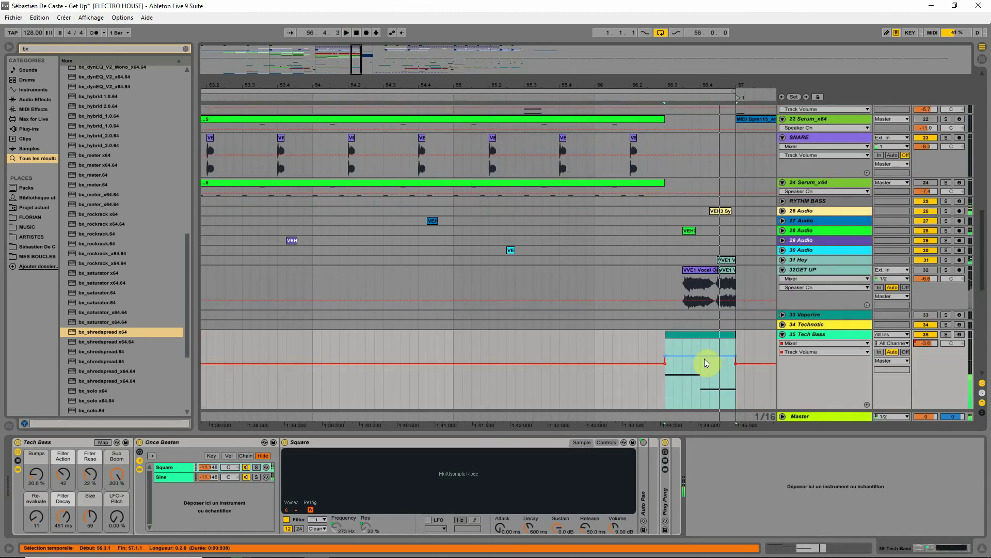
left_click_drag(704, 358, 704, 352)
key("space")
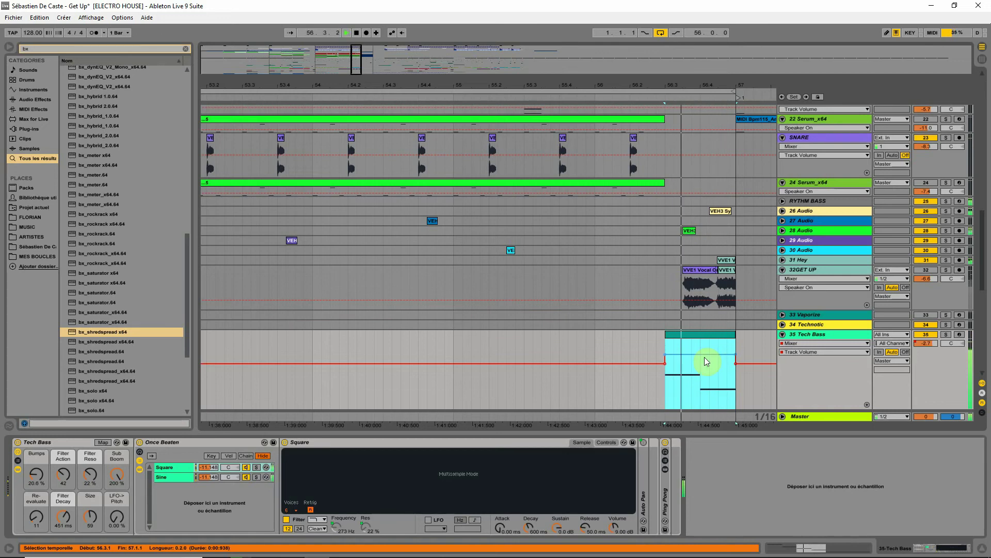
key("space")
left_click_drag(705, 358, 705, 354)
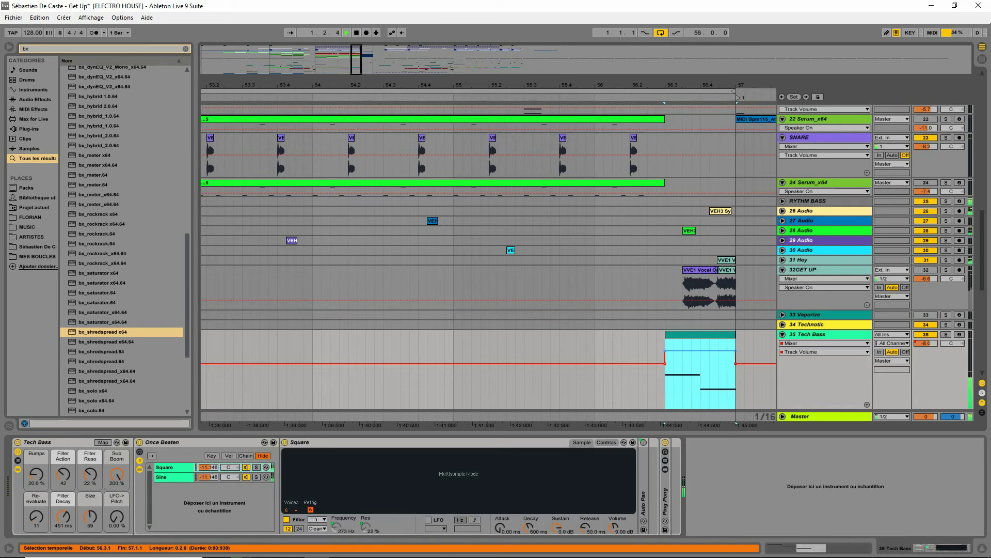
Step: Split the Tech Bass clip at 56.4.1 and raise the volume automation of its second half up to 57.1.1
left_click(701, 368)
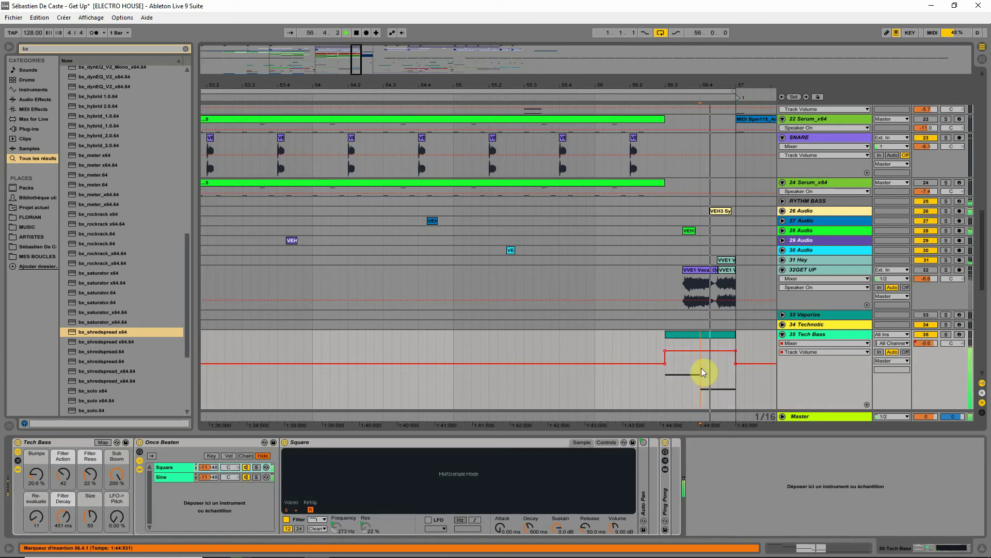
left_click(721, 336)
left_click_drag(721, 355, 722, 350)
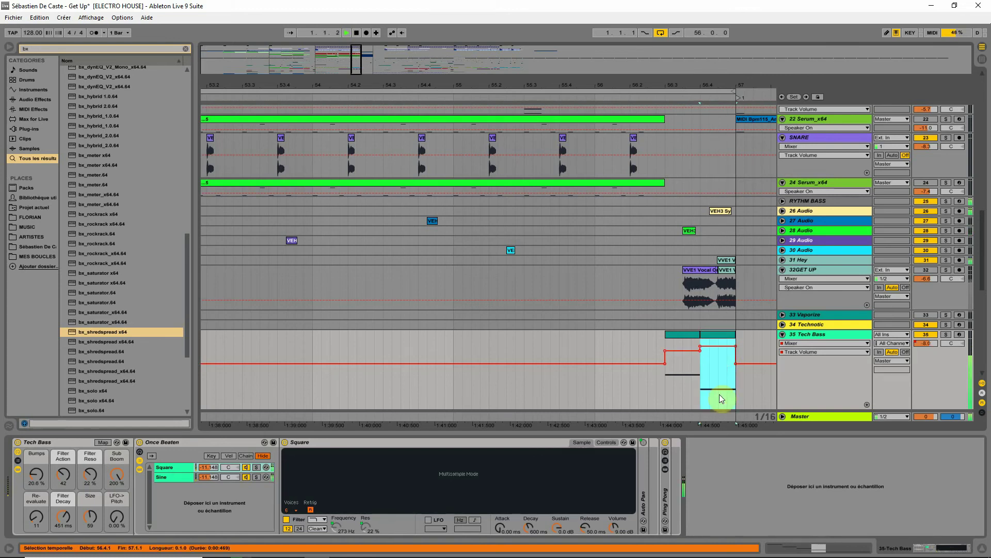
Step: Add a Compressor with a 3.82:1 ratio and -6.11 dB threshold after Tech Bass's Ping Pong, and replay from 56.2.1
key("space")
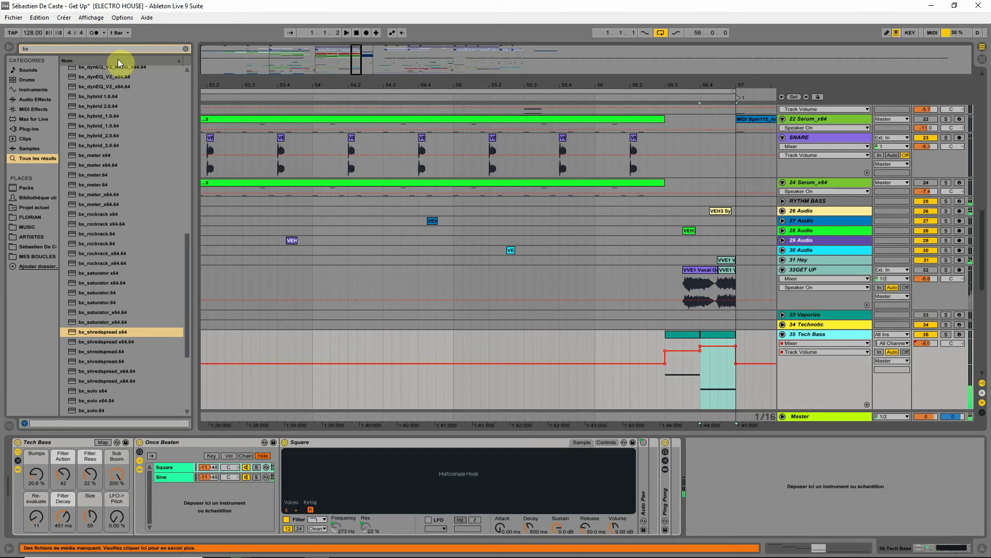
left_click(186, 48)
type("co")
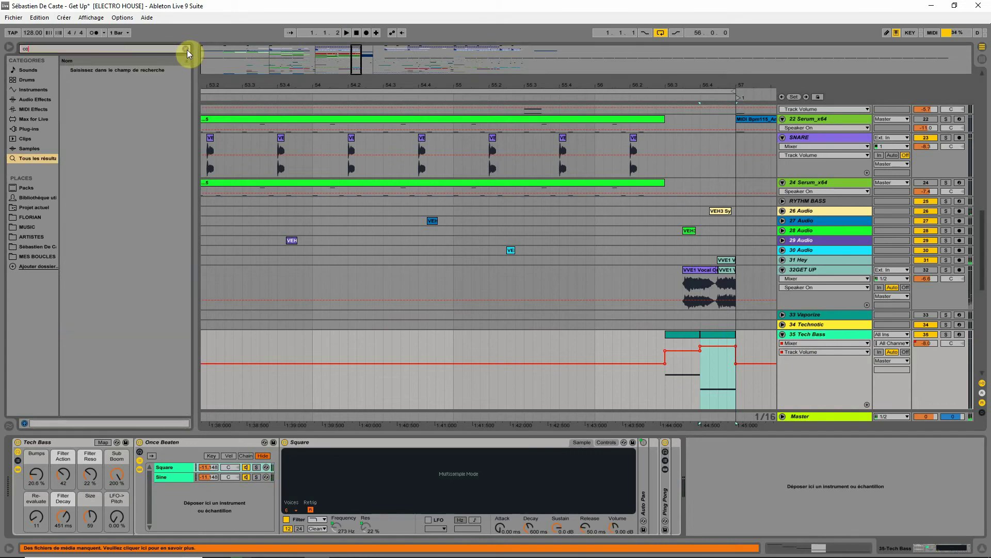
type("mp")
left_click(72, 70)
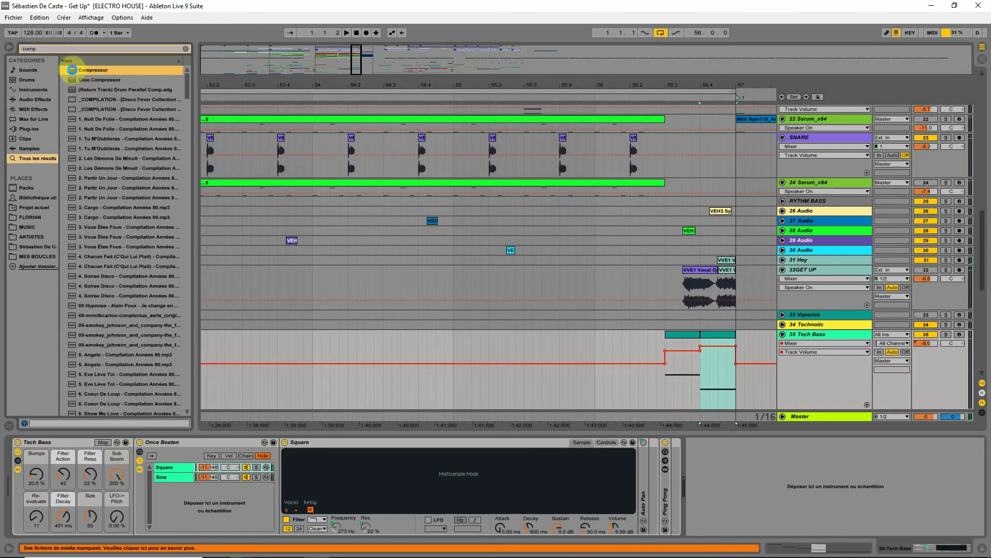
left_click_drag(72, 70, 701, 455)
key("space")
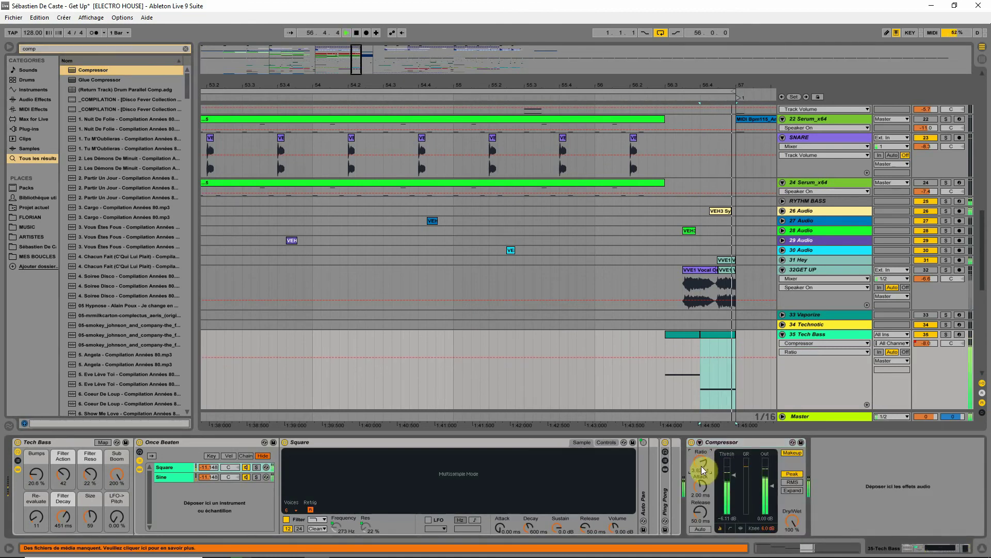
left_click(630, 309)
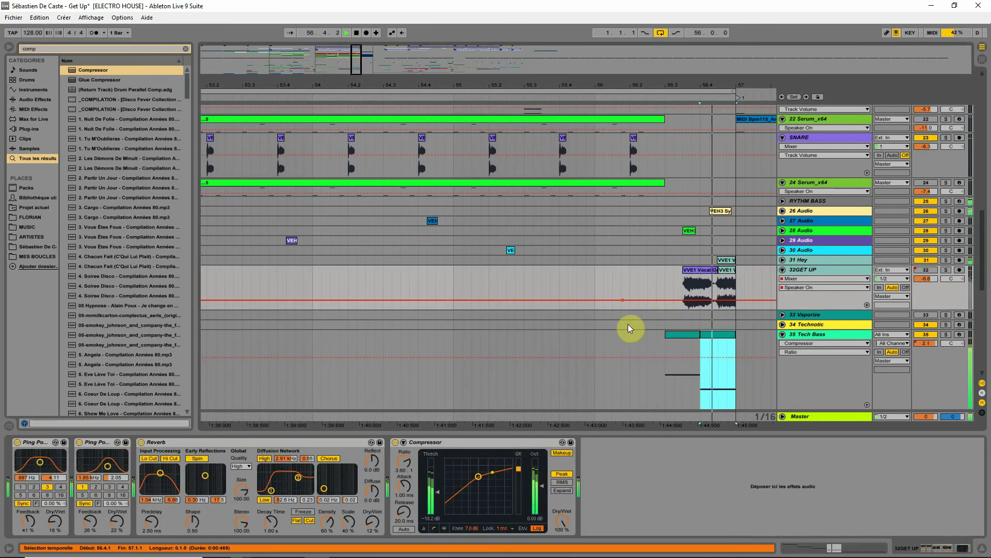
left_click(617, 327)
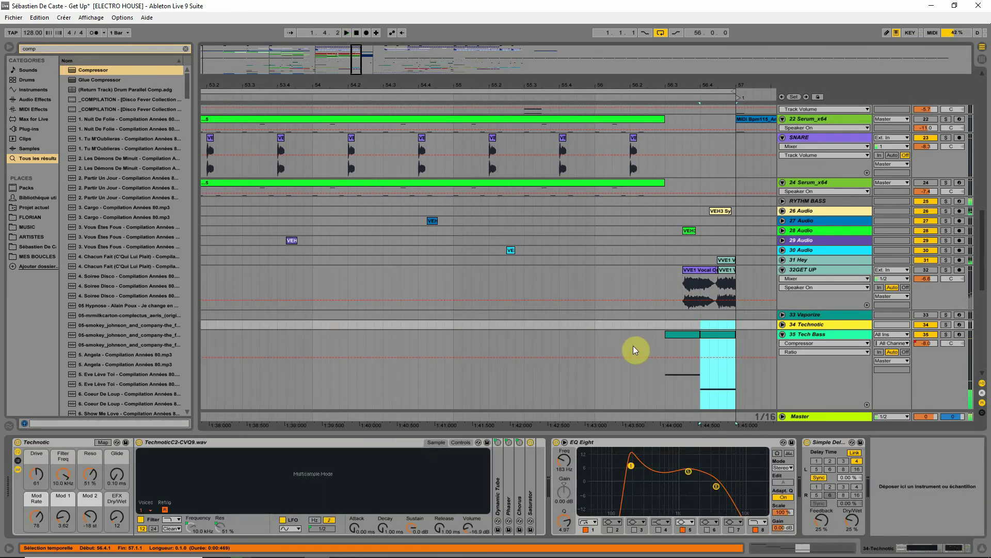
left_click(631, 346)
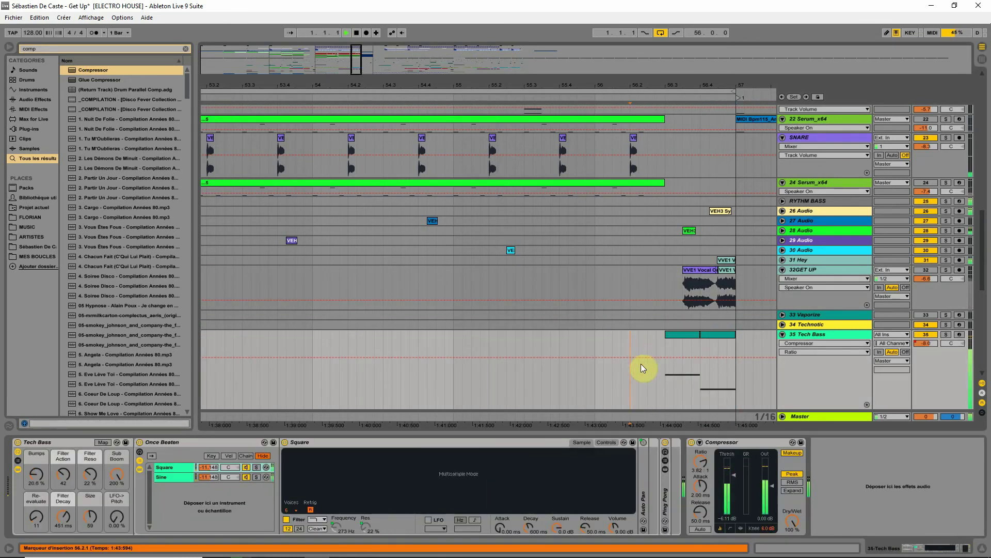
Step: Replay the refrain from 41.1.1 with the first RYTHM BASS clip selected
double_click(512, 87)
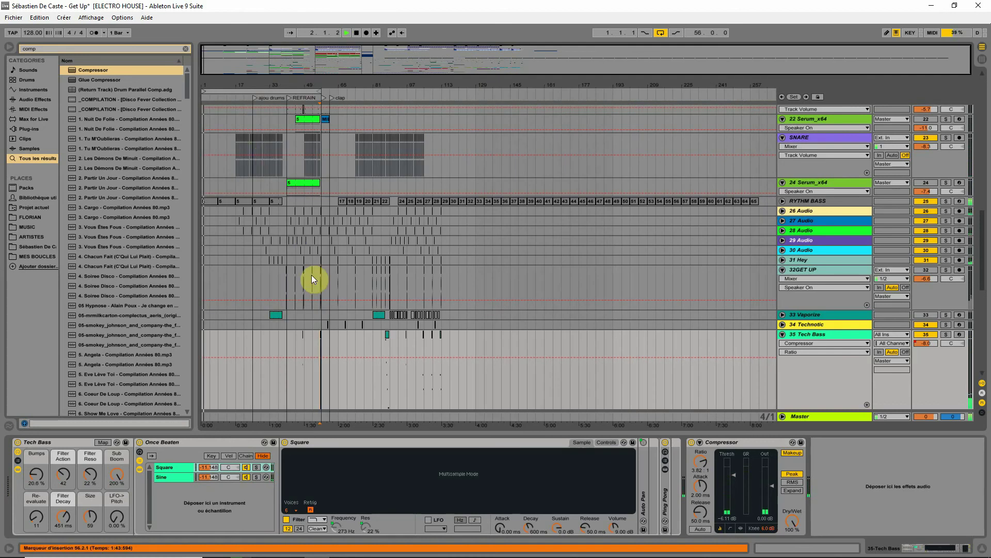
scroll(312, 279, "up", 4)
left_click_drag(205, 88, 464, 195)
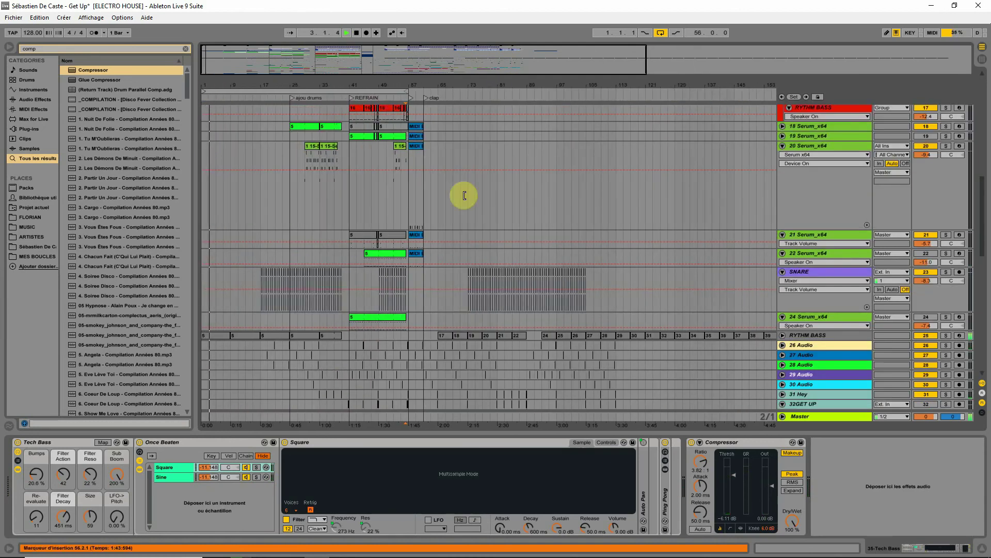
left_click(360, 110)
key("space")
key("space")
left_click_drag(246, 84, 605, 186)
left_click_drag(635, 85, 430, 86)
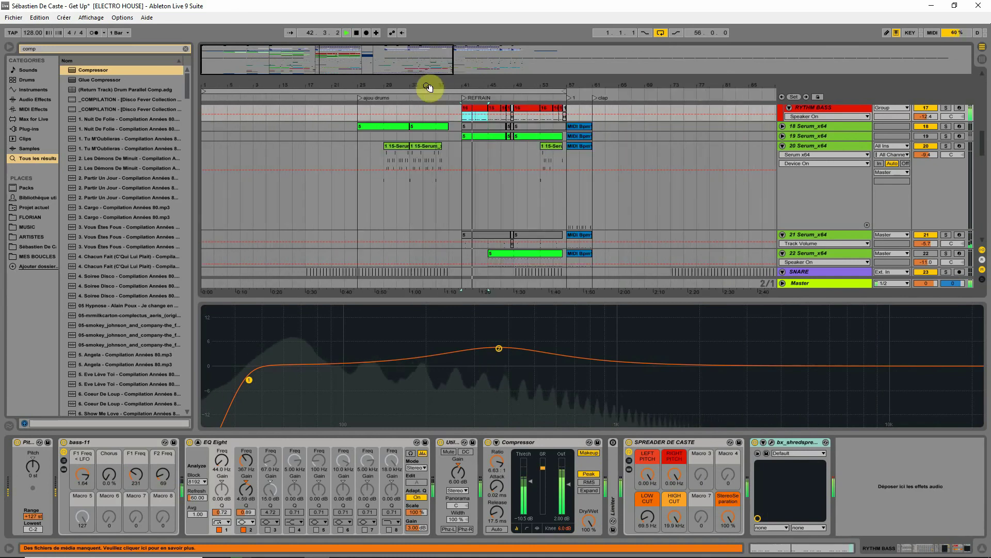
Step: Clear the browser search and select VES1 Loops 128BPM 013.wav in the VES1 Drumloops 128BPM folder of MES BOUCLES
left_click(33, 256)
left_click(185, 48)
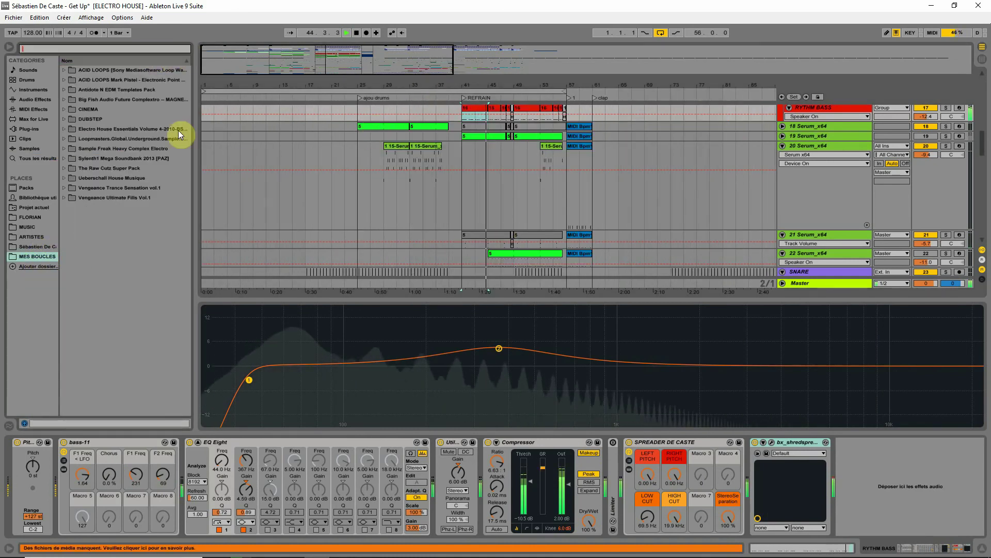
left_click(140, 221)
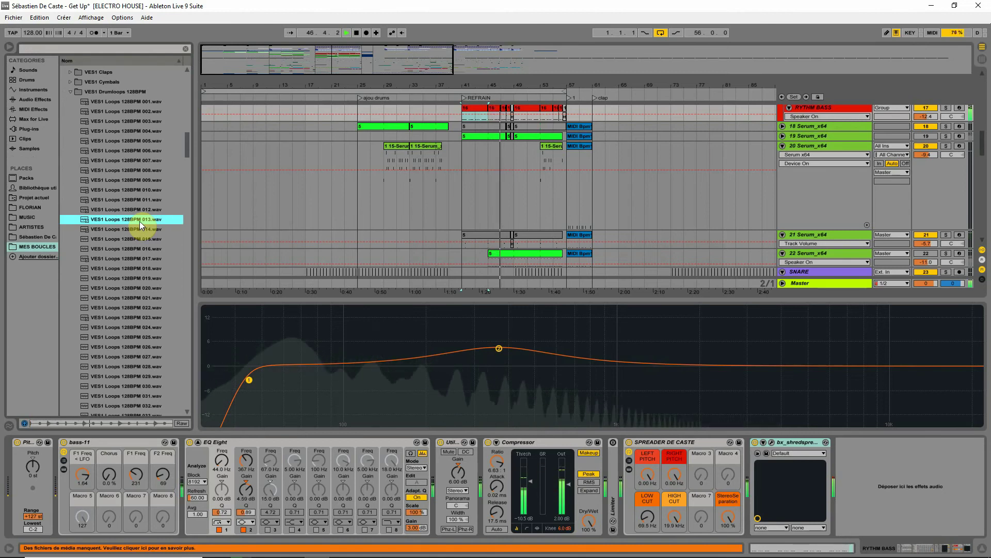
Step: Fold the SNARE track and go to the empty drop area below the last track
scroll(783, 147, "down", 5)
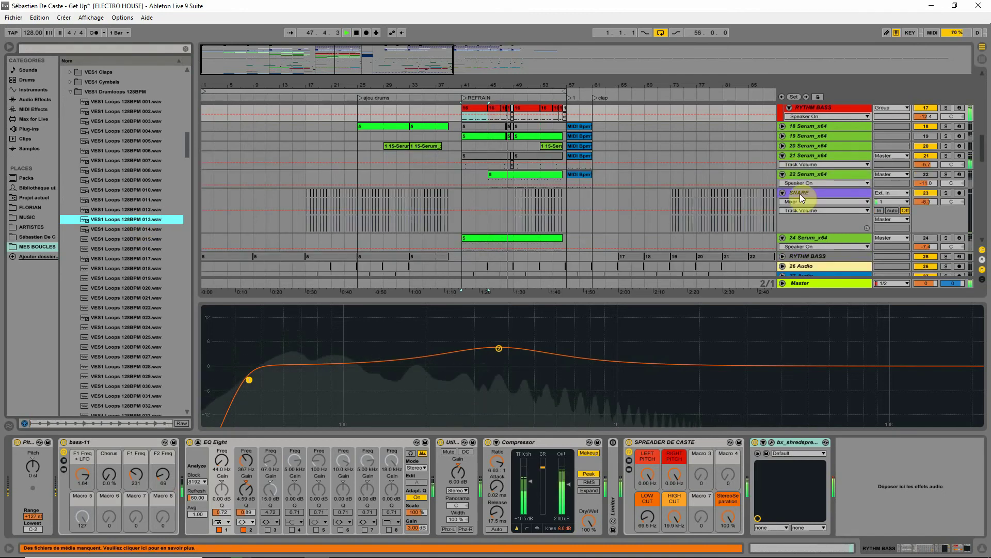
left_click(801, 118)
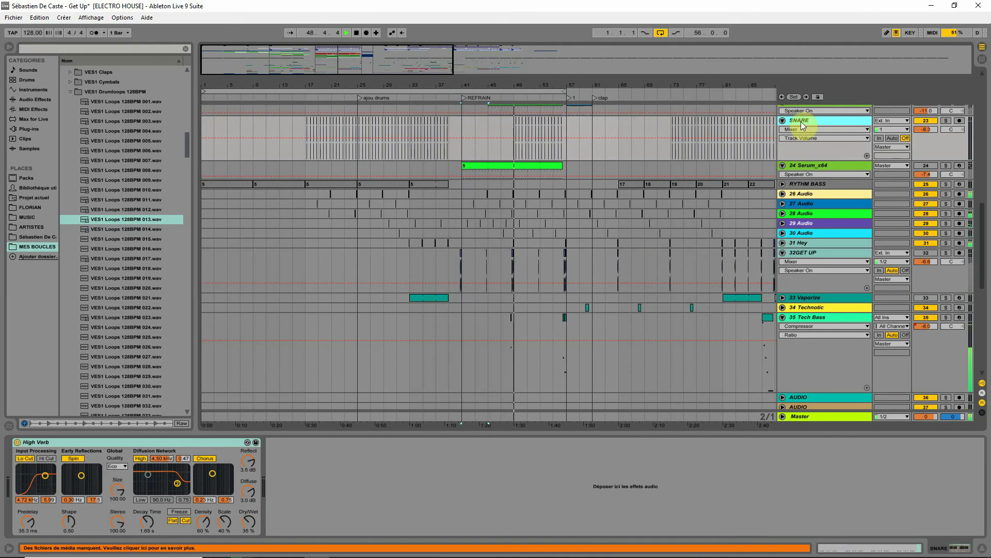
key("ctrl+a")
left_click(782, 121)
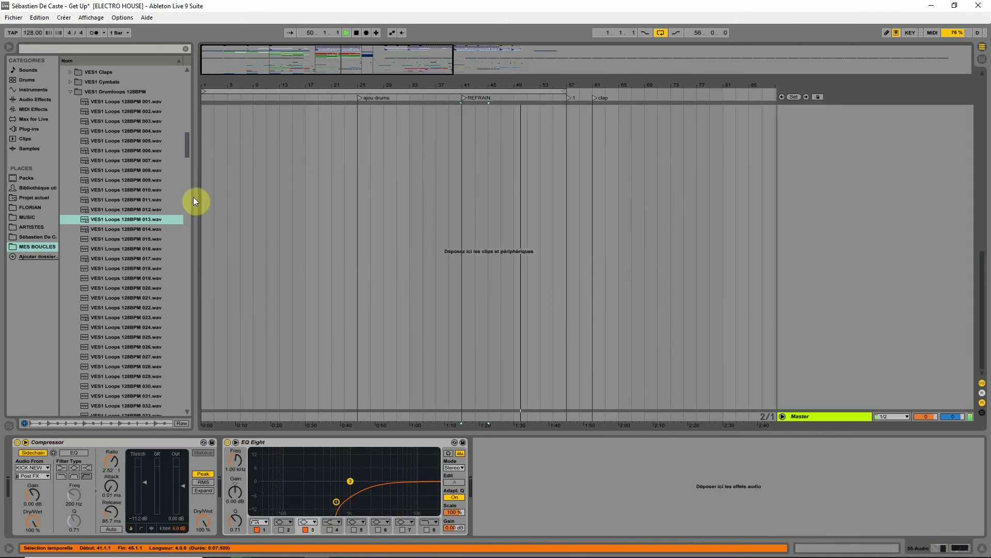
Step: Place the VES1 Loops 128BPM 013 drum loop on a new audio track at bar 41 and extend it to bar 57
left_click(463, 131)
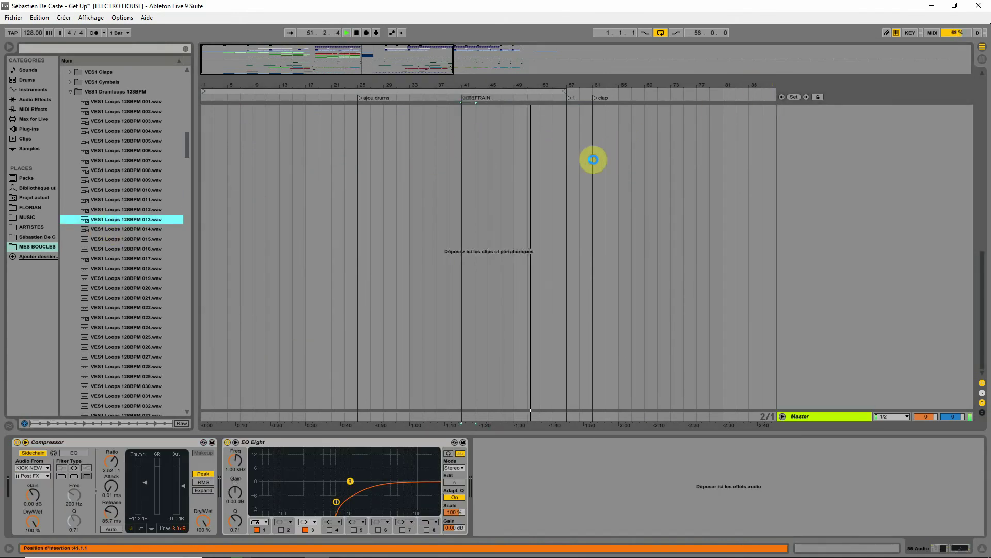
left_click(424, 147)
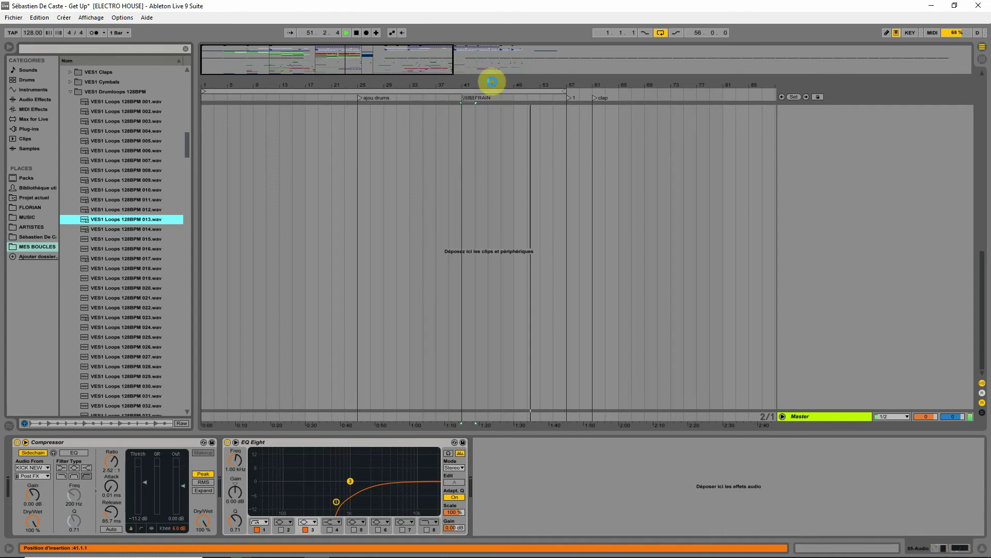
key("space")
key("space")
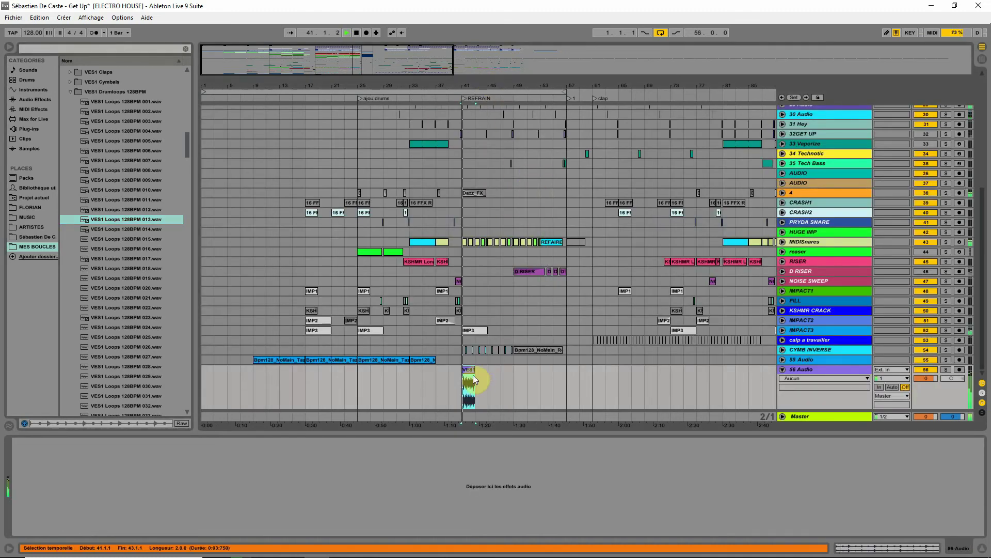
left_click_drag(475, 375, 561, 377)
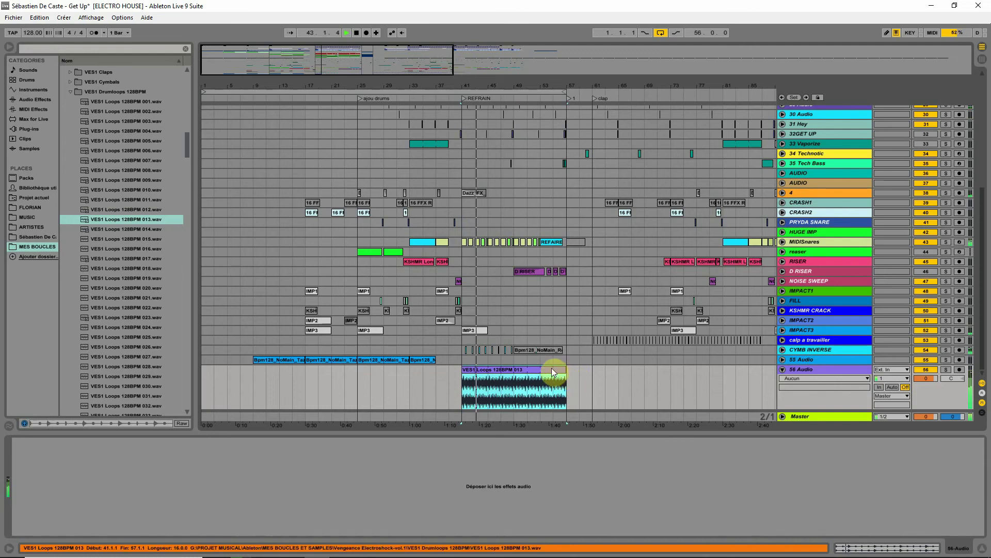
Step: In the loop clip's volume envelope, draw silence from the start to 1.2 and from 1.2.3 to just before 1.4
double_click(553, 371)
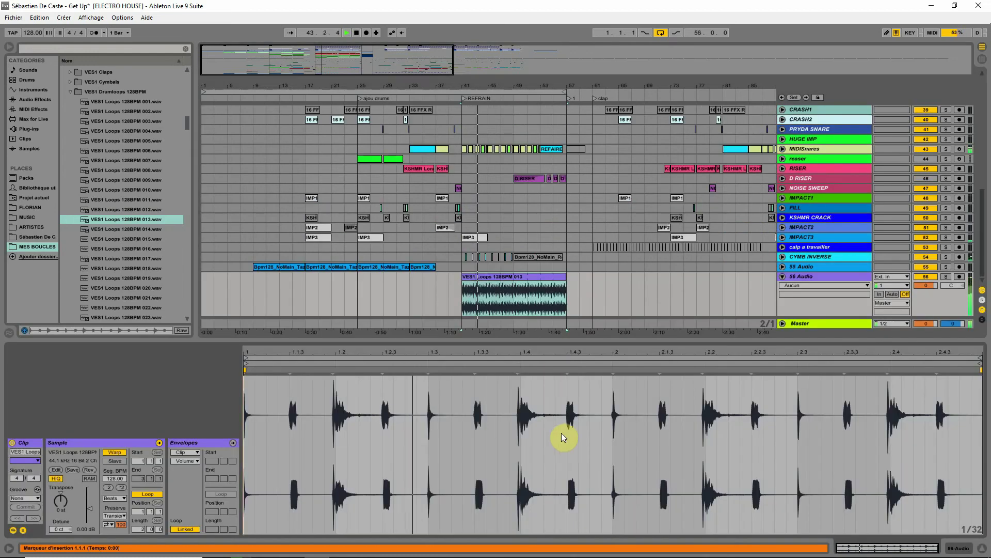
left_click(184, 457)
left_click(185, 459)
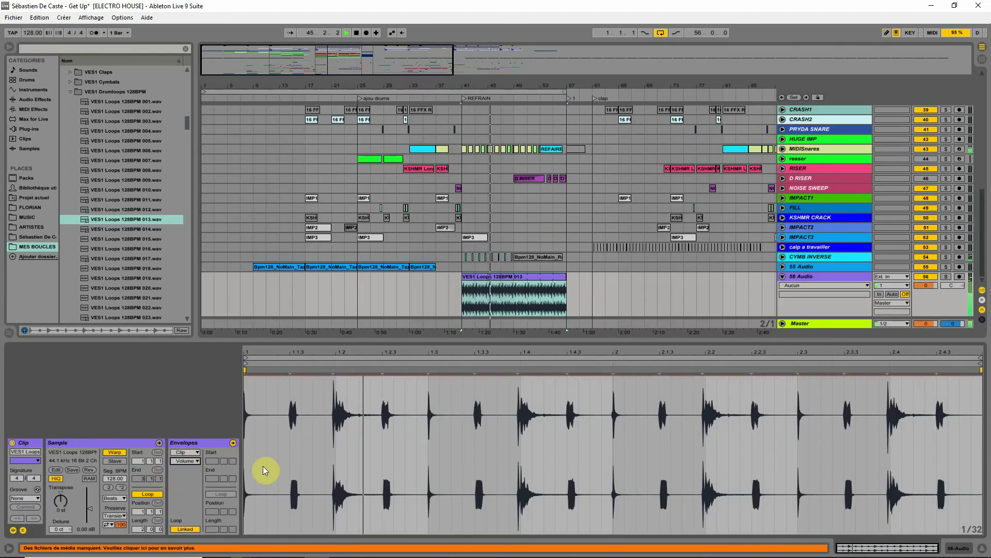
left_click(886, 32)
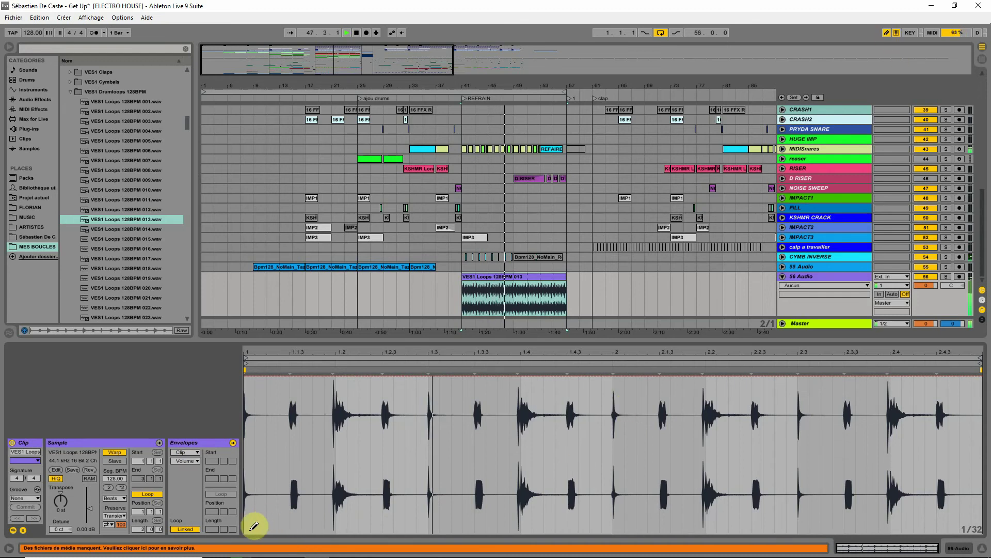
left_click_drag(250, 531, 329, 531)
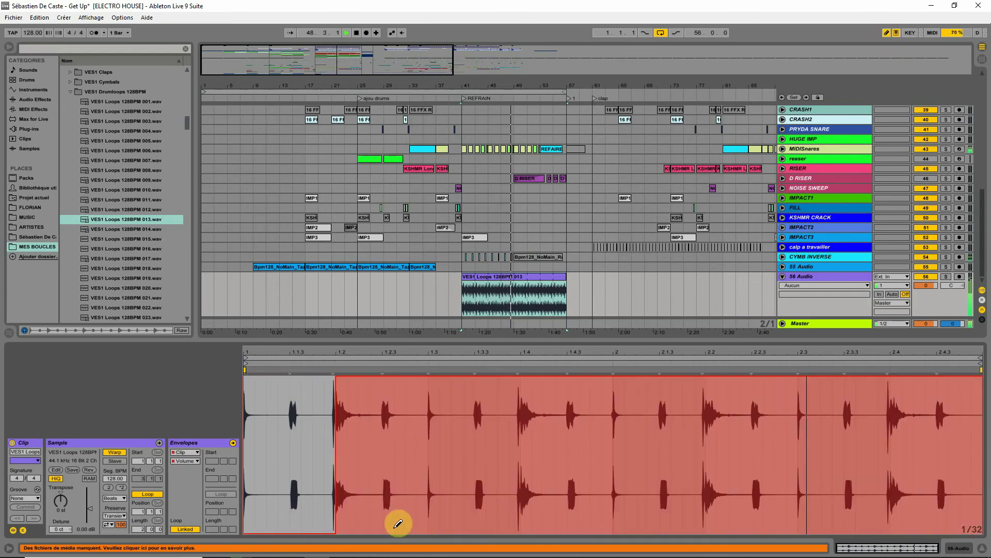
left_click_drag(393, 524, 510, 538)
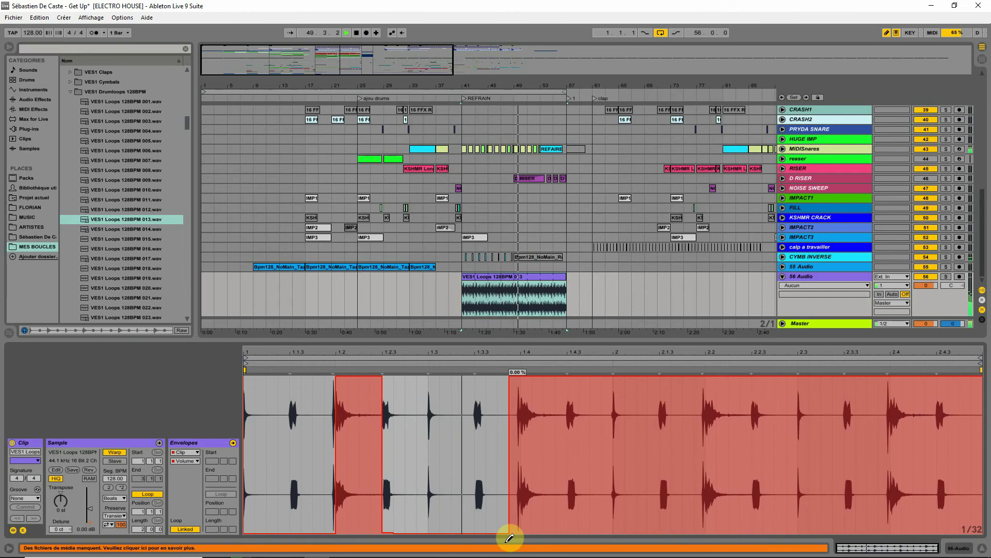
left_click_drag(392, 531, 391, 539)
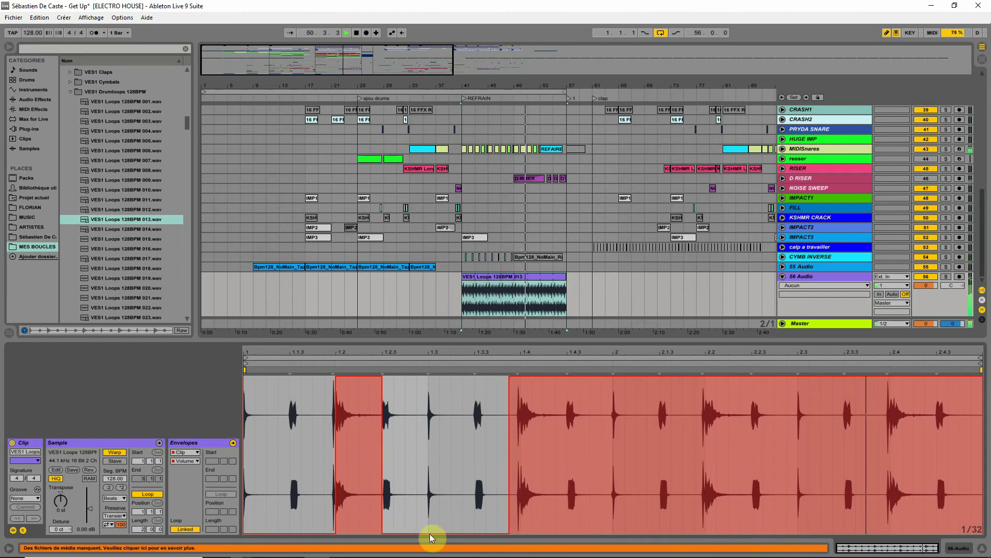
Step: Redraw the volume envelope to full level on the hits at 1.2.3 and 1.3.3, keeping the kick at 1.3 silent
left_click_drag(427, 385, 448, 373)
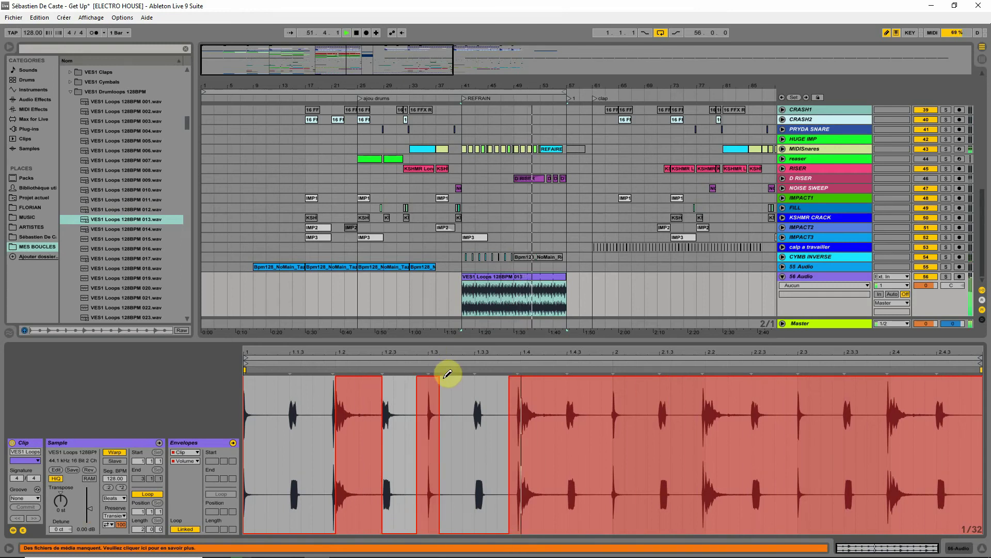
mouse_move(416, 522)
left_mouse_down()
mouse_move(431, 531)
mouse_move(406, 549)
left_mouse_up()
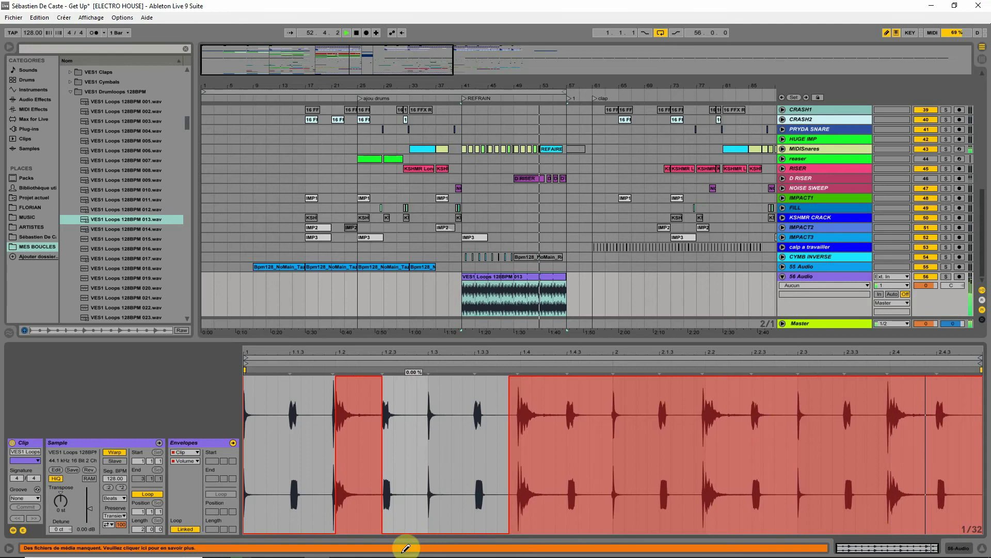
left_click_drag(387, 387, 389, 348)
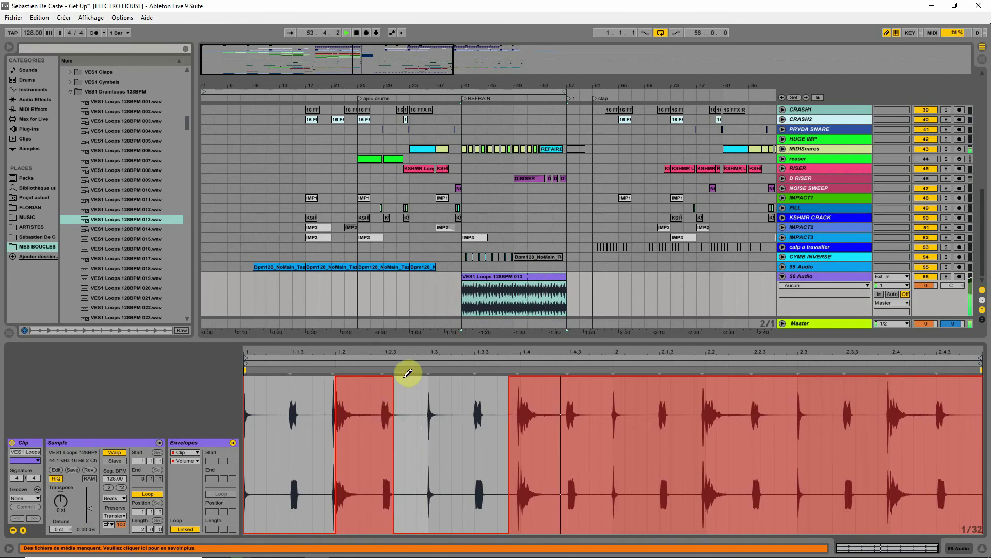
left_click(471, 377)
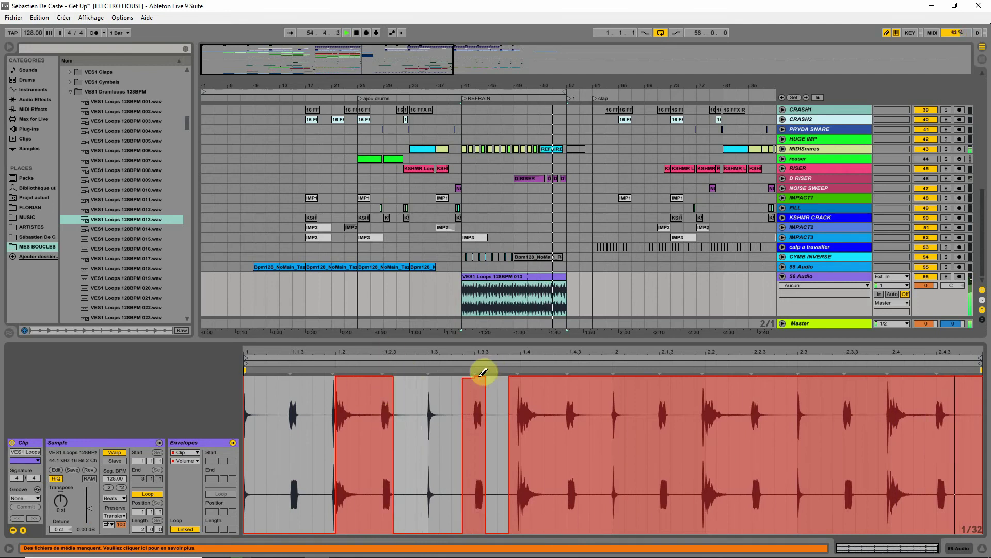
left_click_drag(480, 376, 469, 375)
left_click_drag(560, 379, 571, 376)
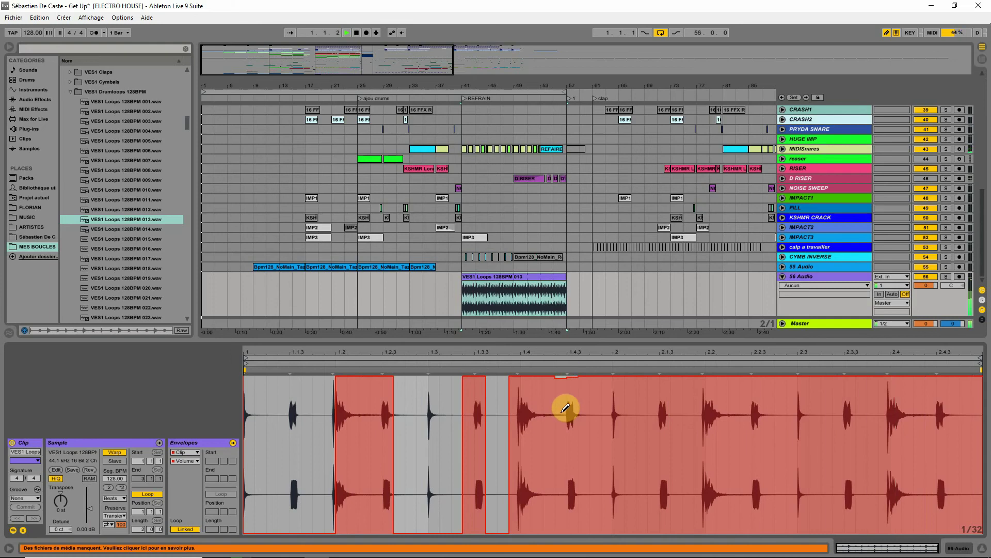
left_click_drag(560, 377, 581, 356)
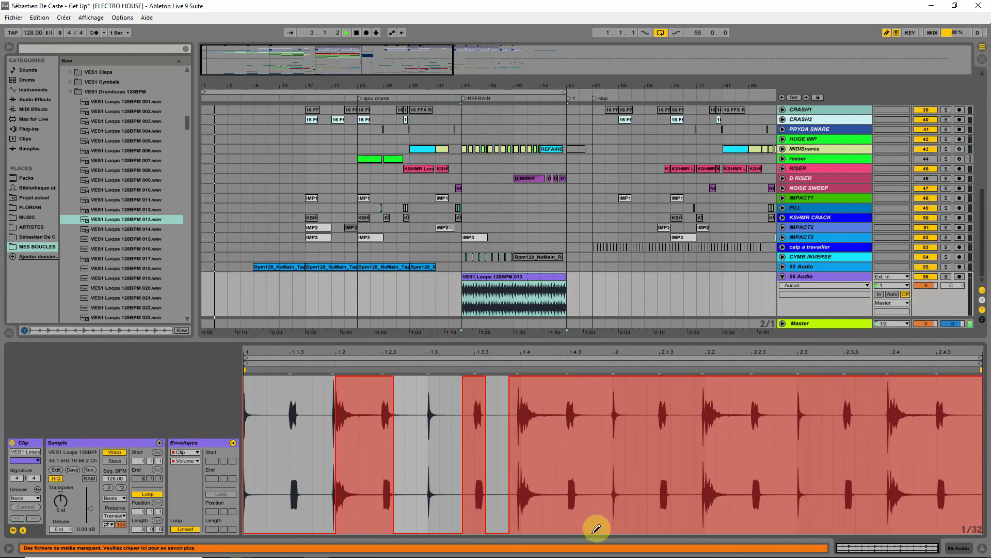
Step: Silence the envelope around beats 2 and 2.3, and start the full-volume section at 1.2 slightly earlier
left_click_drag(596, 528, 641, 531)
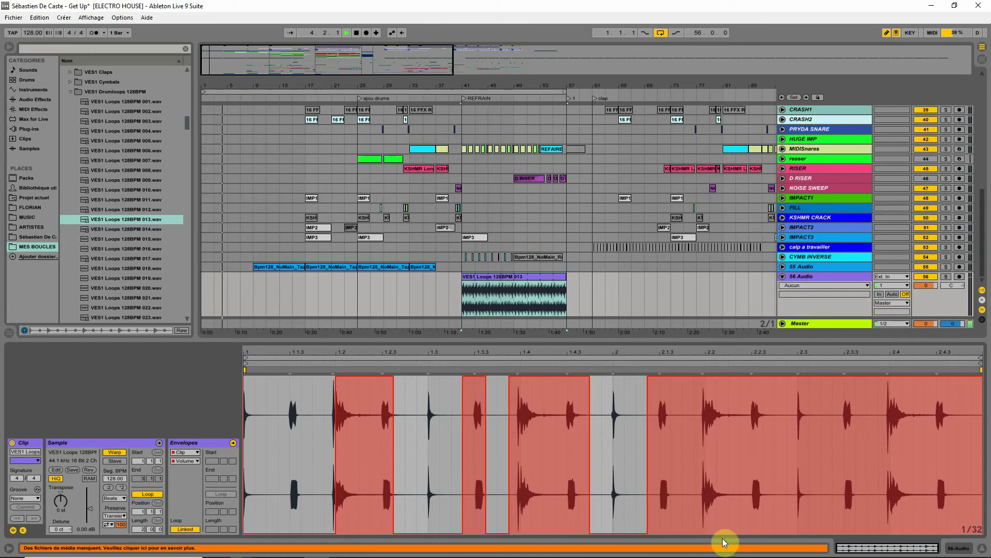
left_click_drag(786, 527, 828, 535)
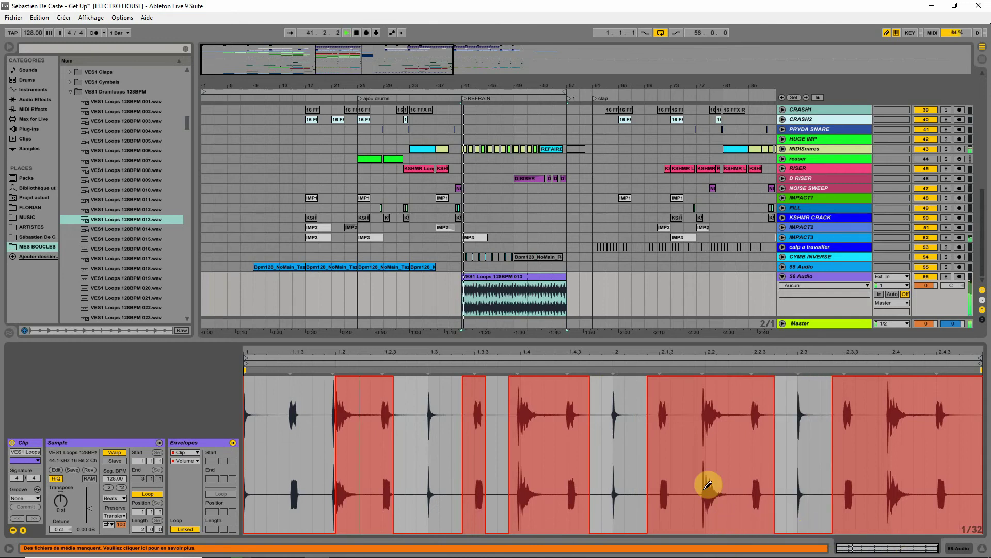
left_click_drag(332, 380, 338, 360)
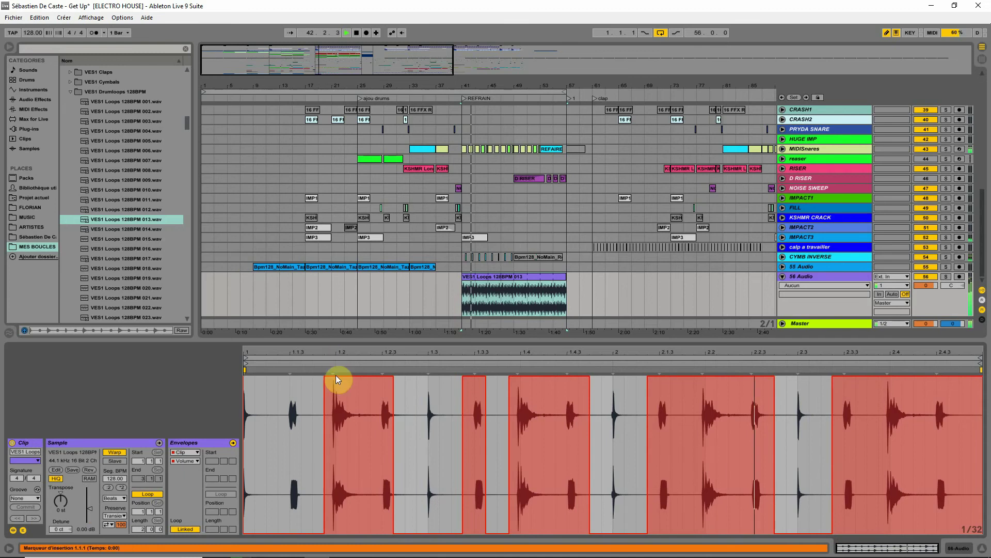
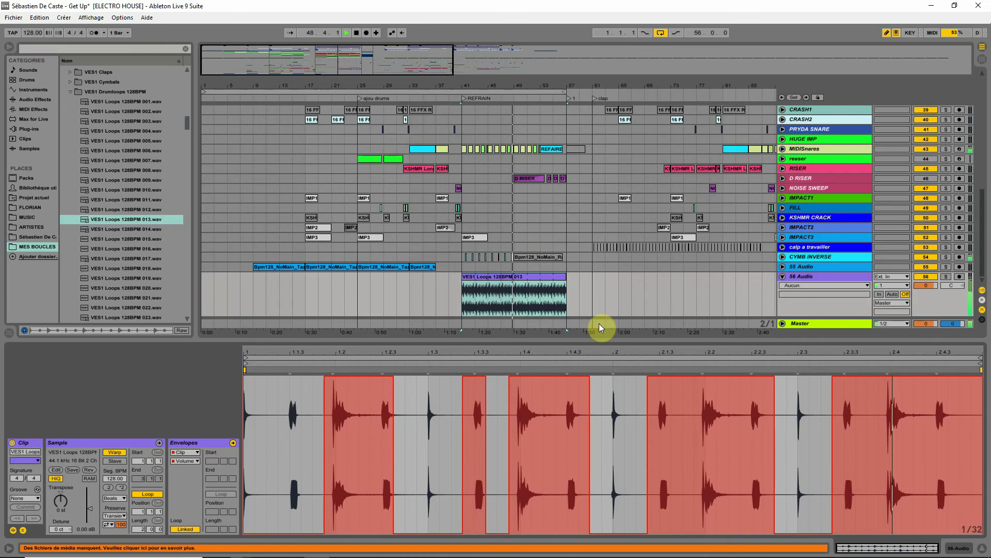
Step: Raise the drum loop clip's gain to 1.31 dB
left_click(813, 276)
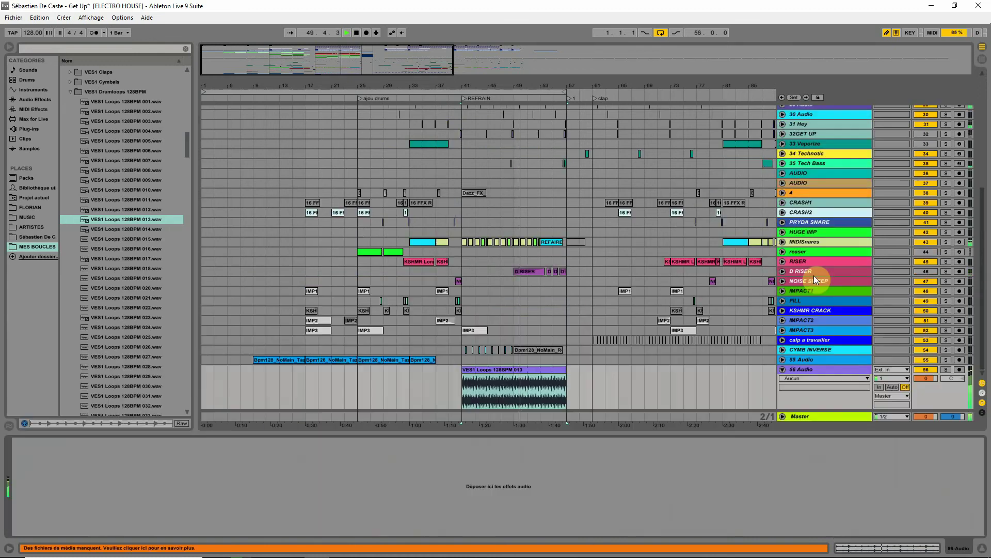
left_click(468, 400)
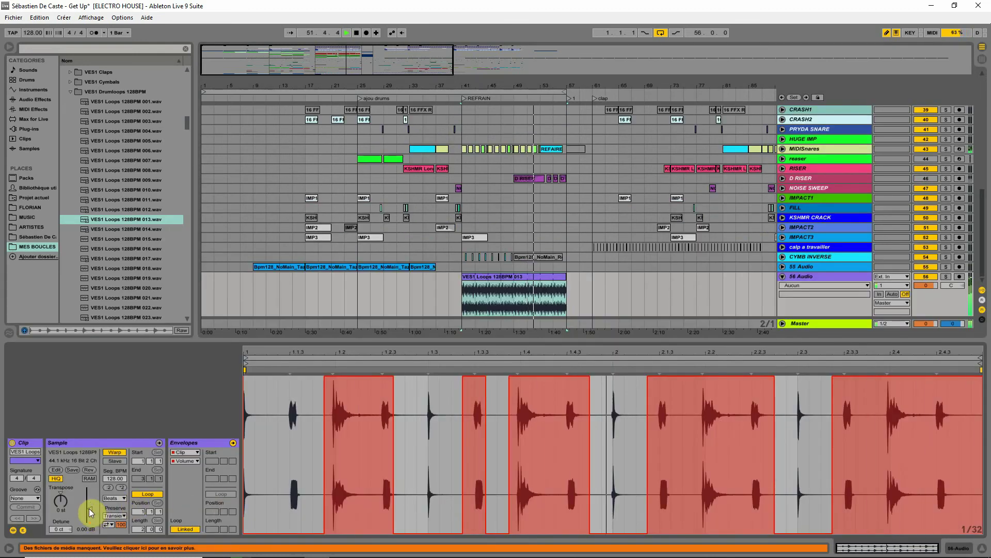
left_click_drag(89, 508, 88, 504)
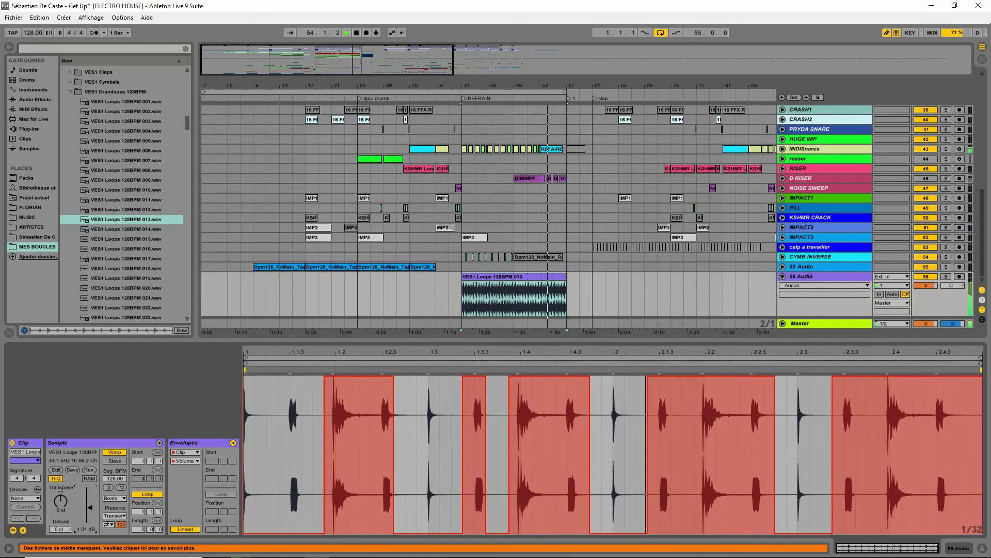
Step: Solo the loop's track while setting its Beats transient mode to the one-way option and shortening the transient envelope, then unsolo it
left_click(946, 277)
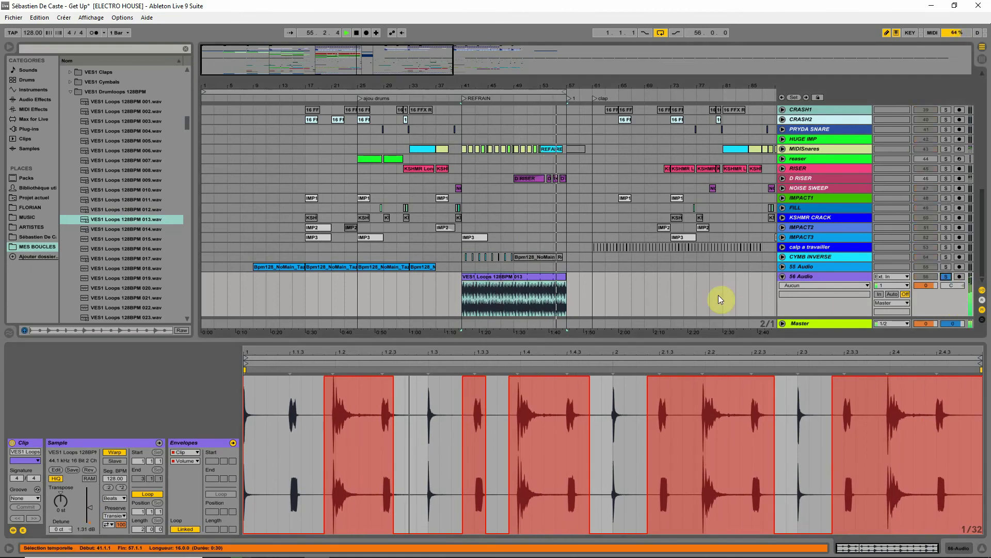
left_click(110, 524)
left_click(111, 531)
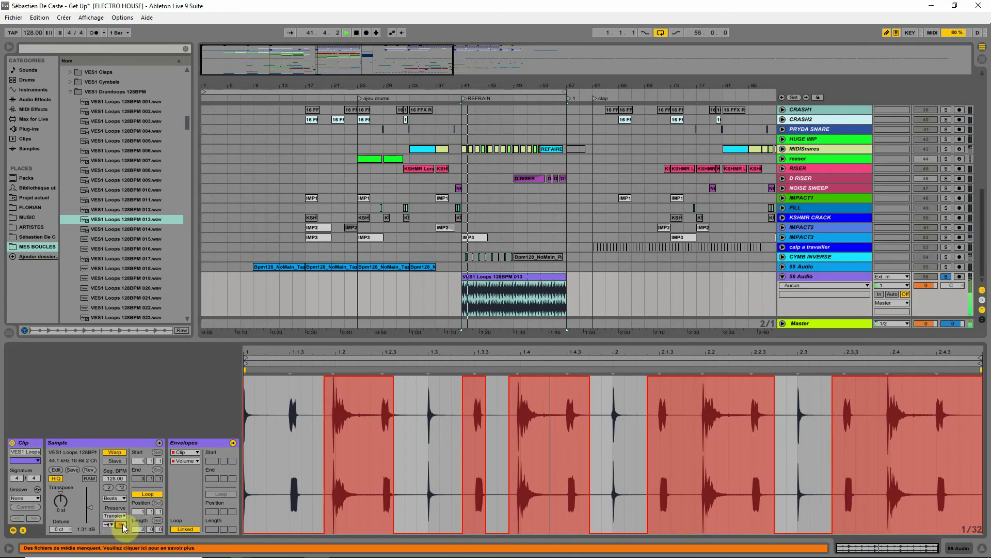
left_click_drag(122, 524, 122, 529)
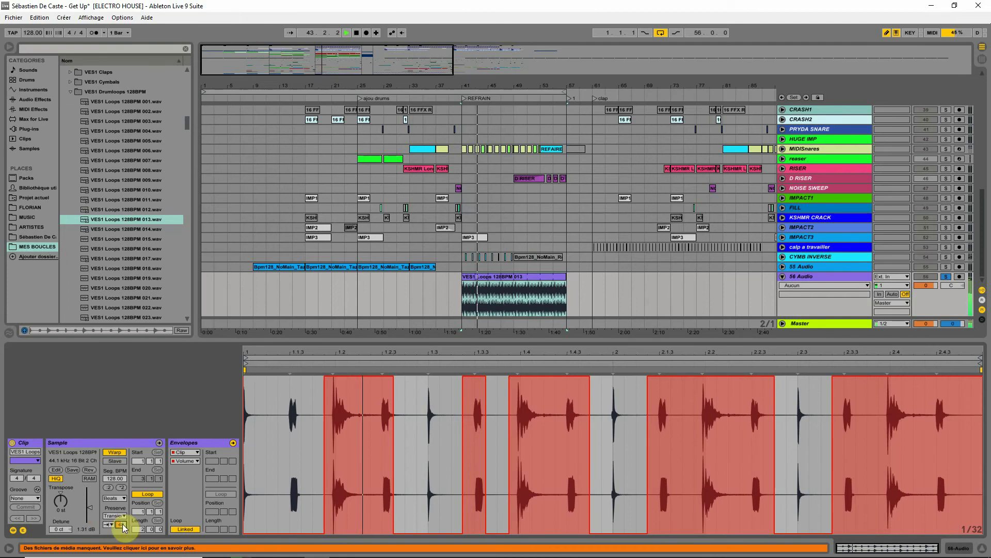
left_click(948, 277)
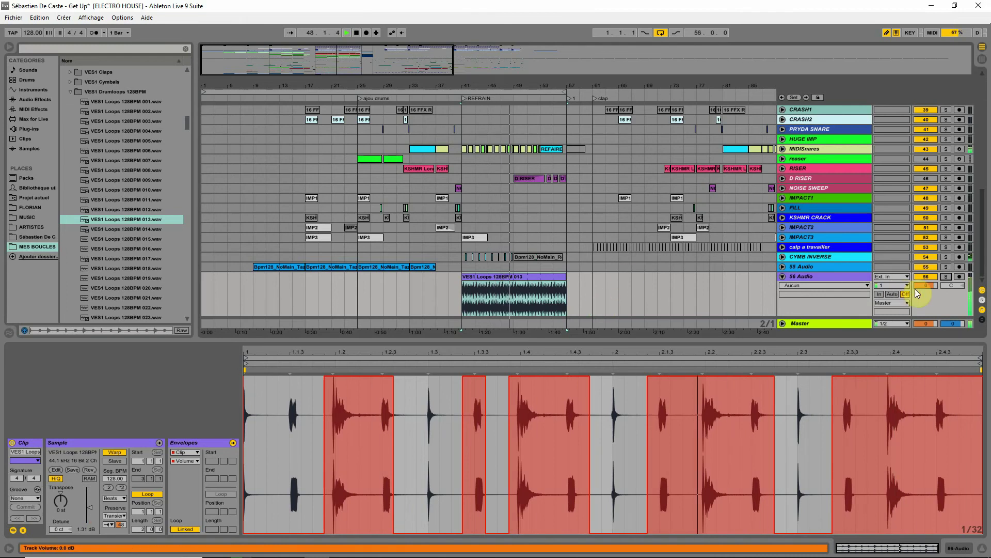
Step: Unfold and solo the SNARE track, and set its High Verb dry/wet to 12 %
key("shift+Tab")
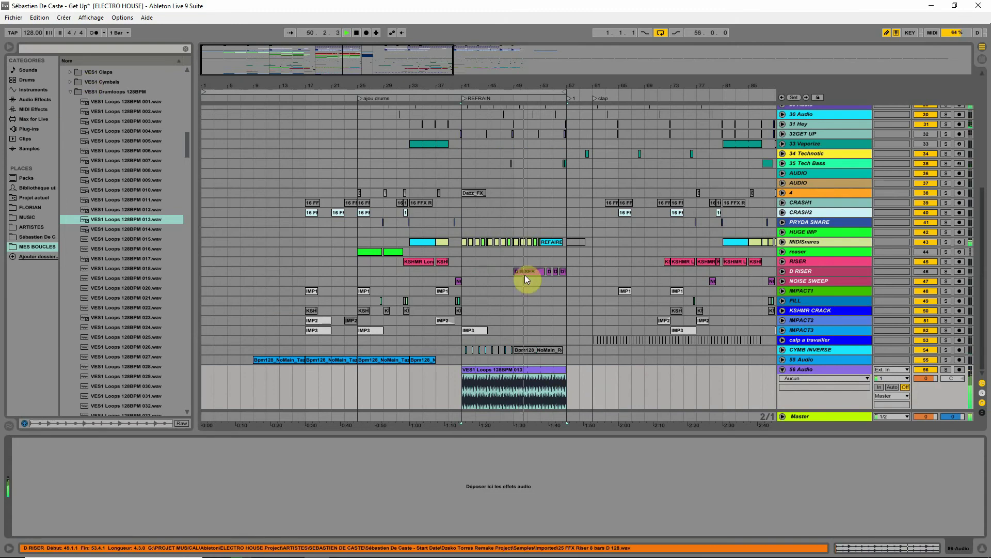
scroll(551, 263, "up", 2)
scroll(550, 264, "up", 10)
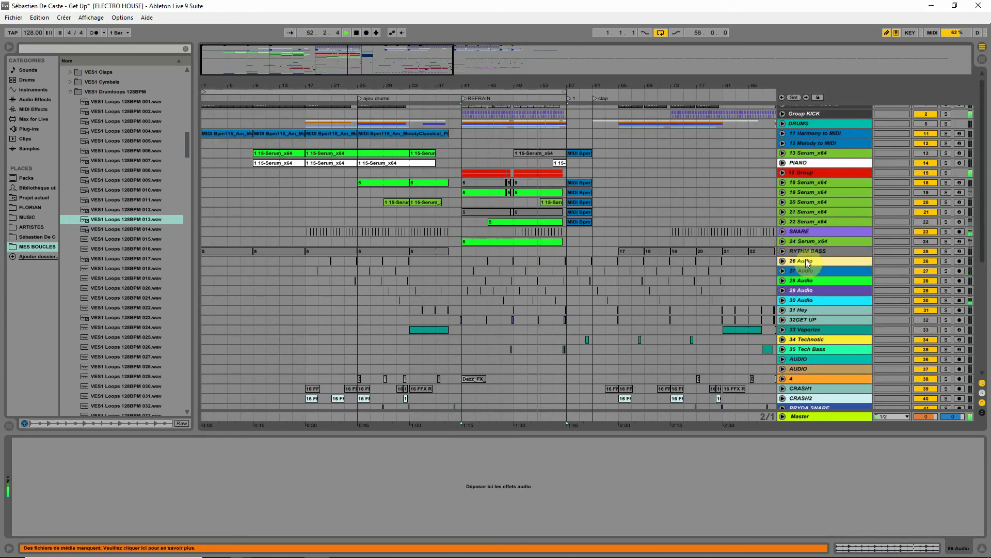
left_click(803, 231)
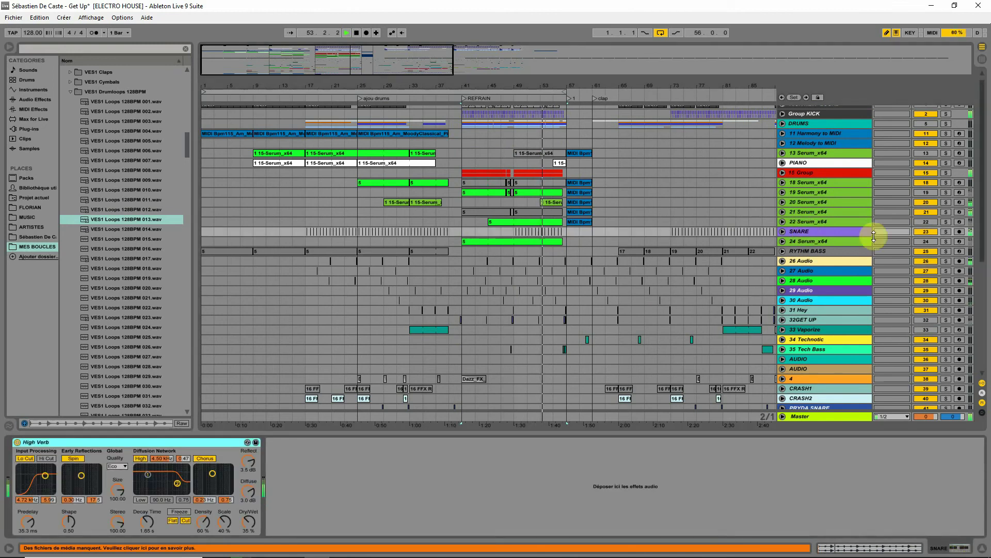
left_click(783, 231)
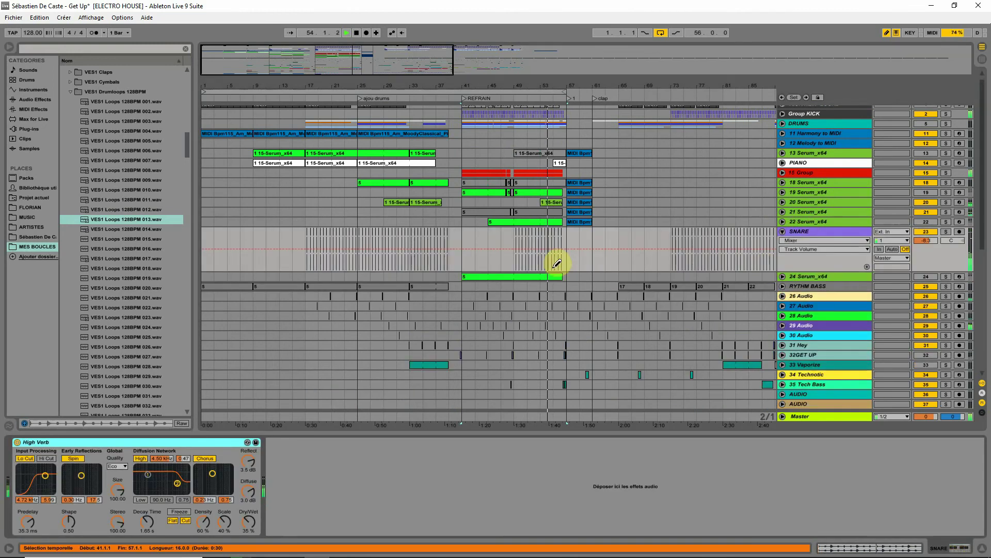
left_click(946, 232)
left_click_drag(258, 520, 244, 530)
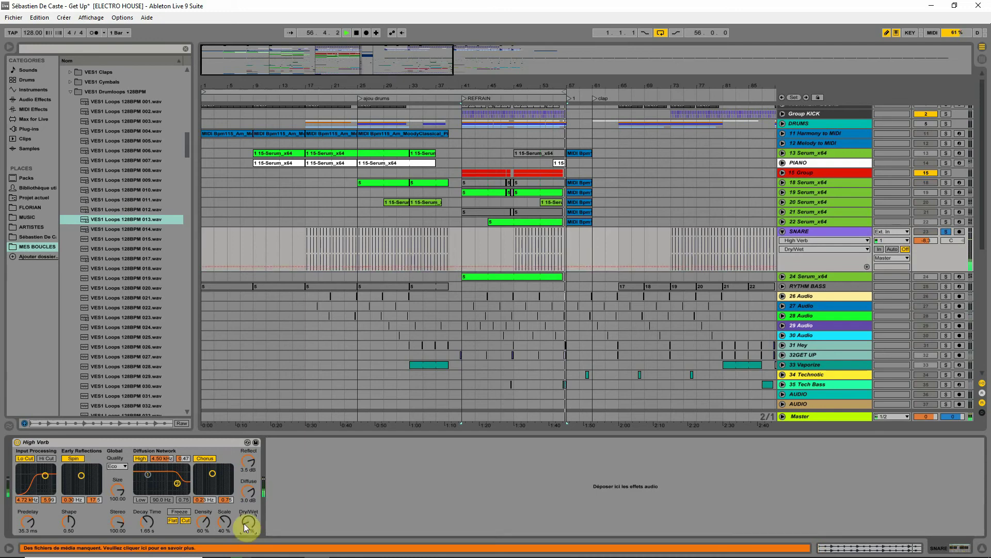
Step: Set High Verb's decay time to 1.12 s and its low shelf to 116 Hz and 0.37, and play the snare from bar 49
left_click_drag(148, 517, 148, 523)
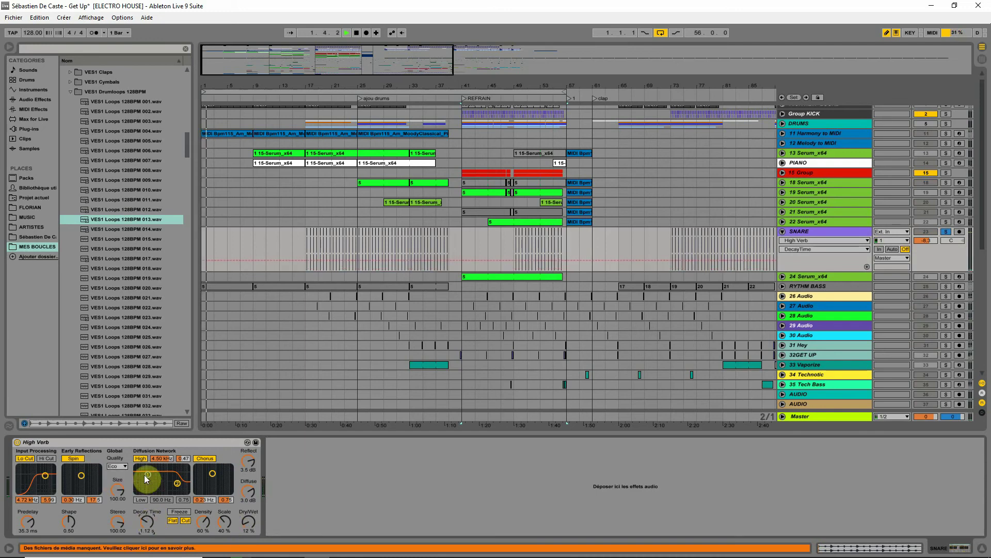
left_click_drag(146, 475, 149, 486)
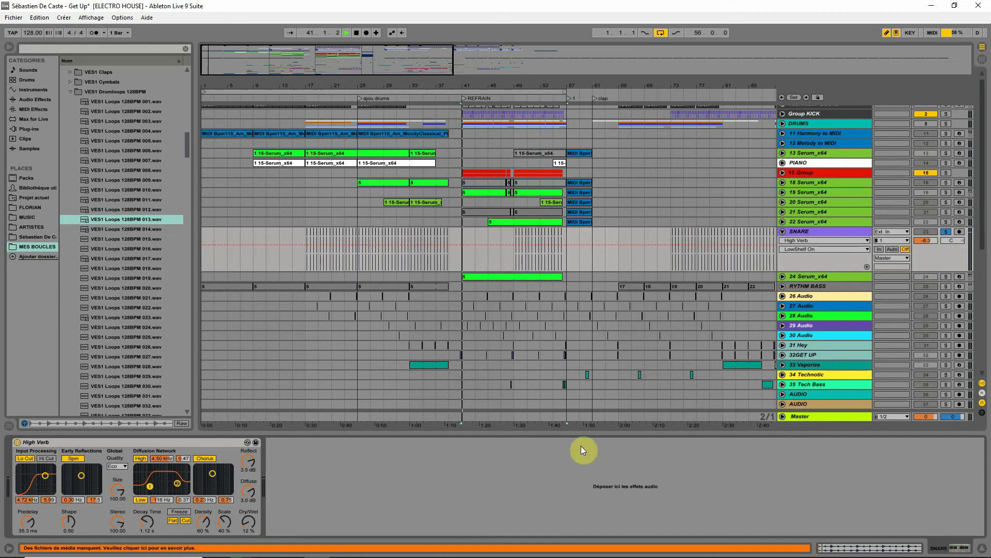
left_click(515, 255)
key("space")
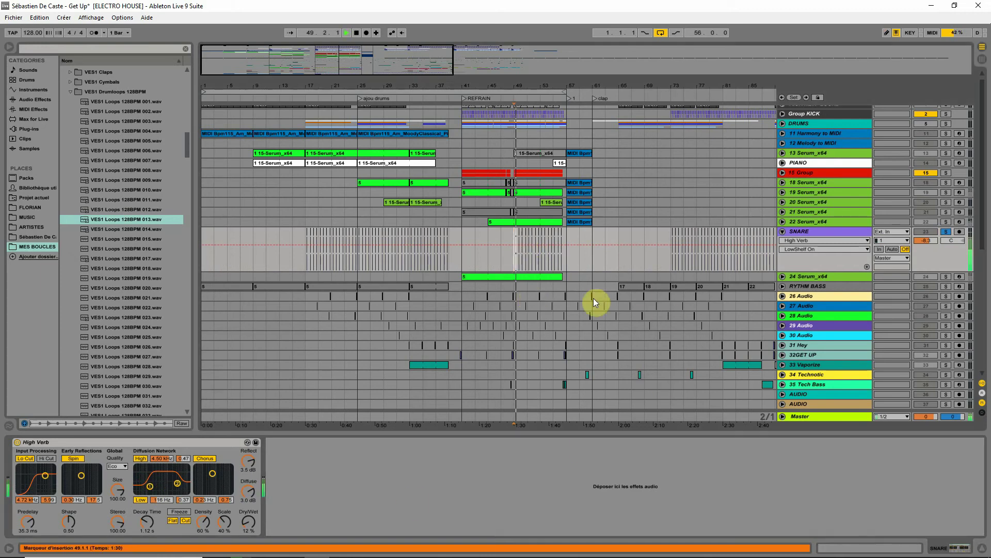
Step: Unsolo the SNARE track and replay the full mix from bar 49
left_click(948, 232)
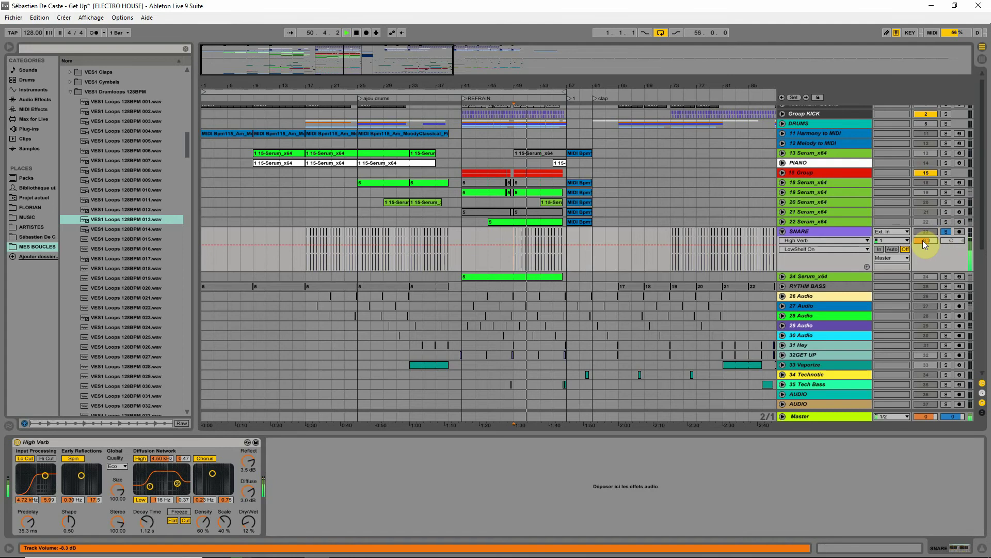
left_click(946, 231)
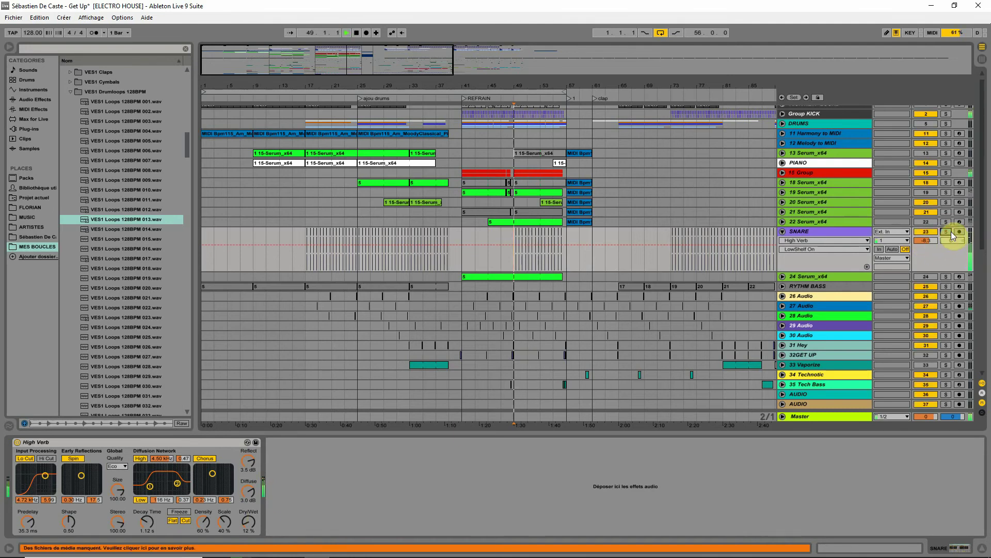
key("space")
key("space")
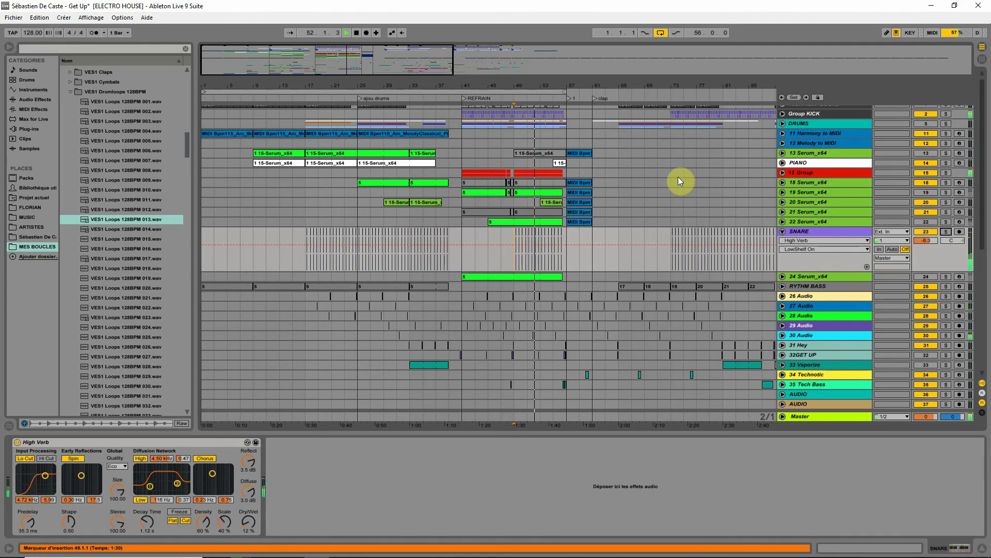
Step: Compare the mix with the SNARE track off and on, and delete its clips between bars 47 and 59
left_click(924, 234)
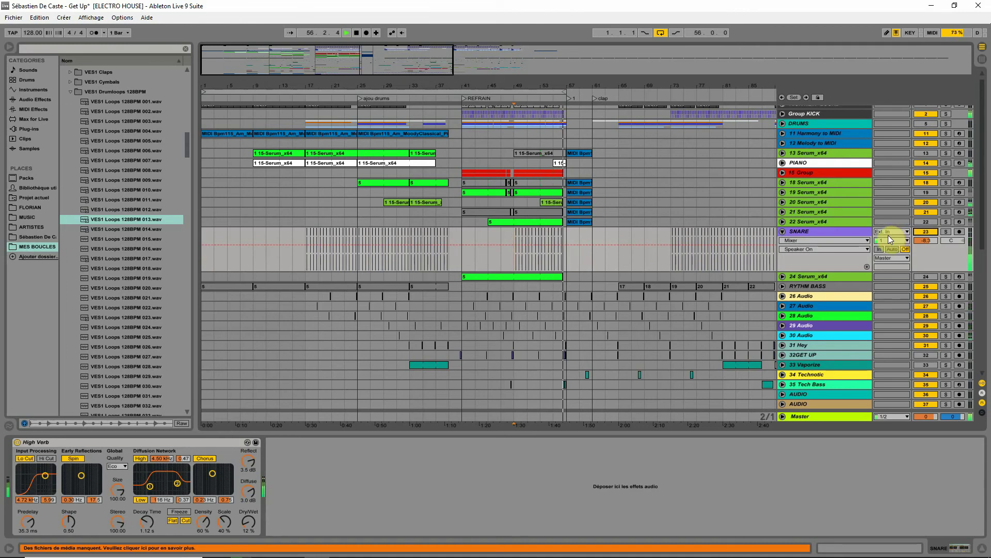
left_click(507, 262, "shift")
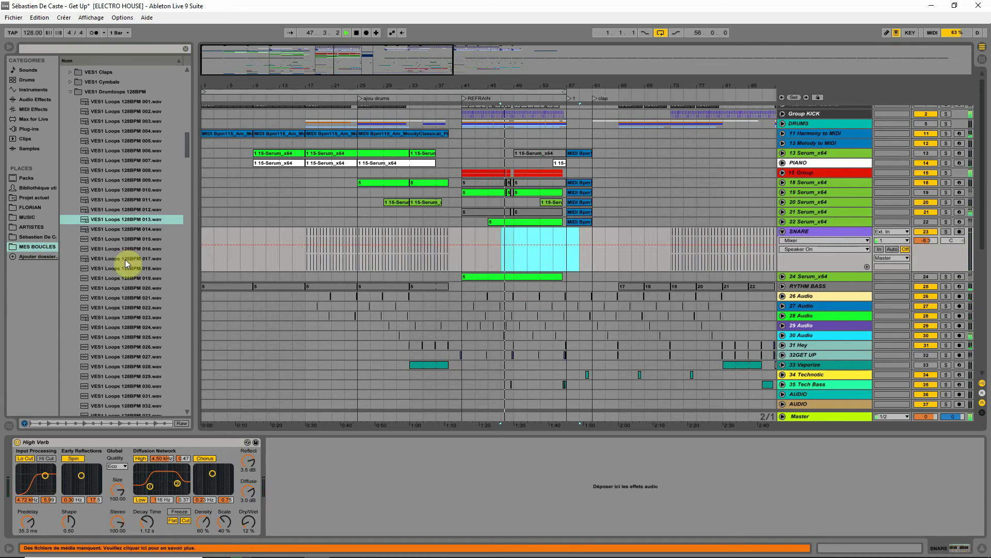
Step: Trim the start of the VES1 Loops 128BPM 013 clip to bar 45, checking playback from bar 41
scroll(645, 284, "down", 8)
scroll(568, 274, "down", 1)
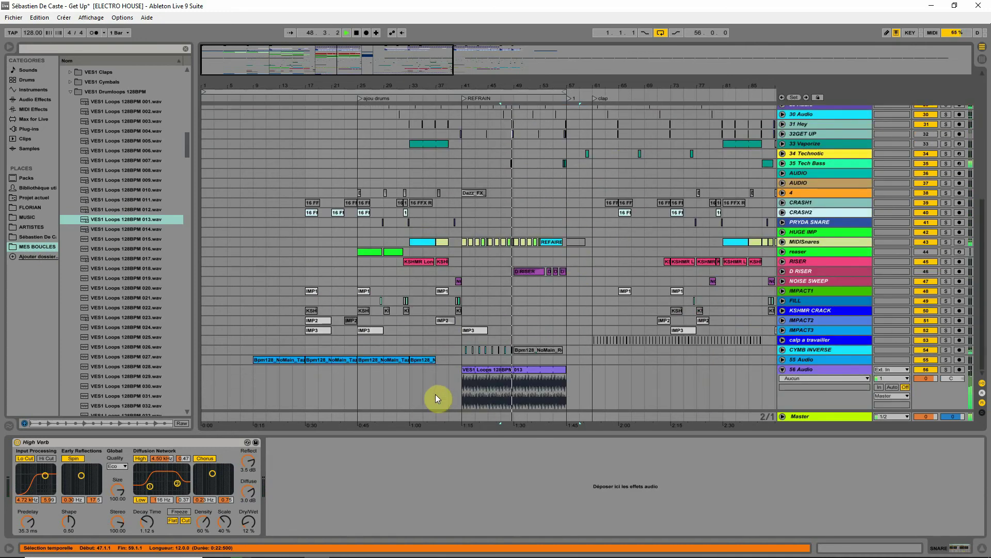
left_click_drag(463, 370, 475, 371)
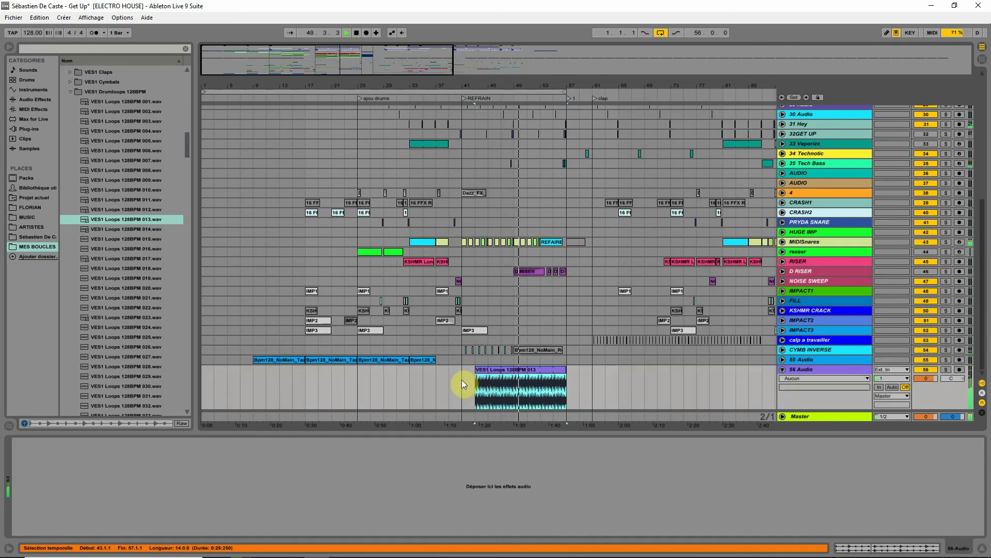
left_click(461, 380)
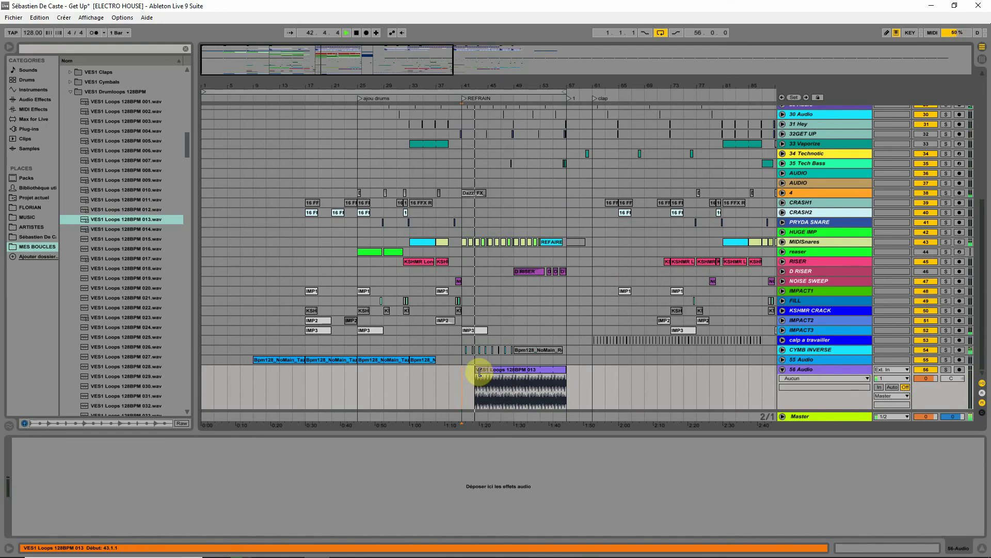
left_click_drag(479, 371, 493, 371)
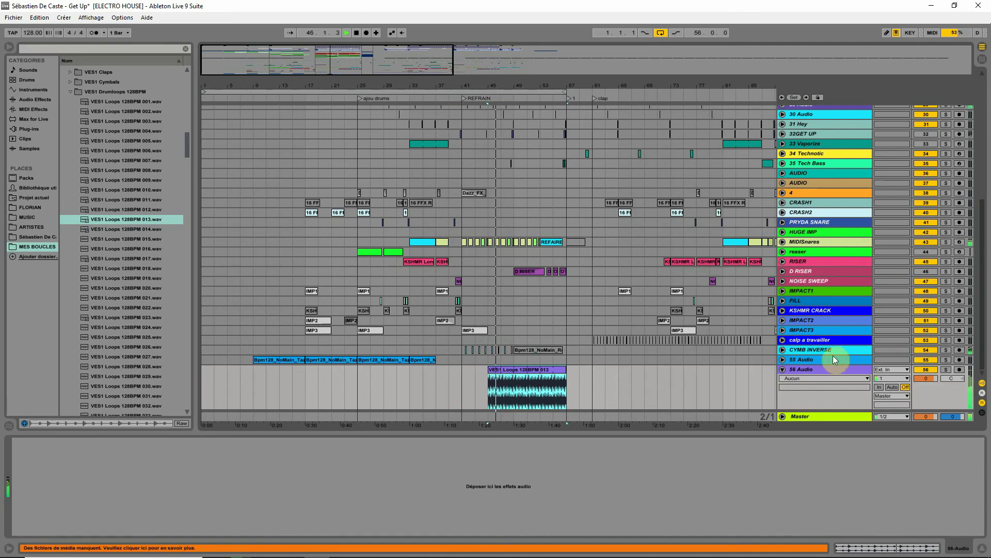
Step: Find the Utility effect, add it to track 56 Audio, and set its gain to 1.56 dB
left_click(130, 48)
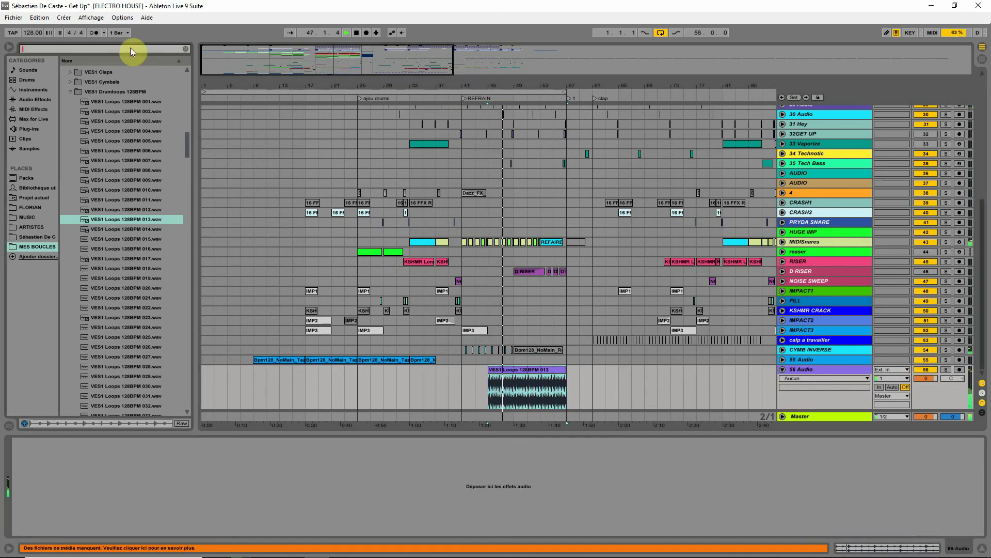
type("u")
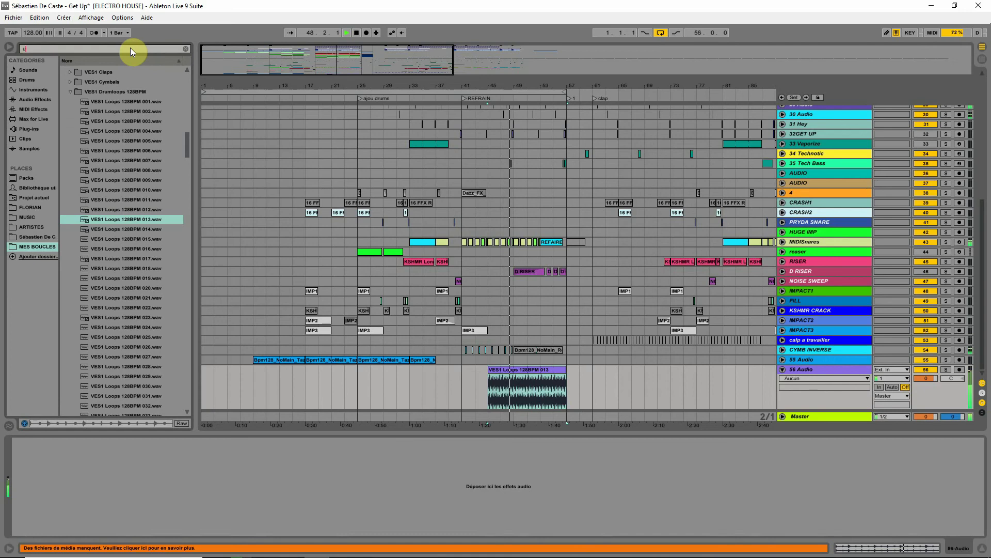
type("ti")
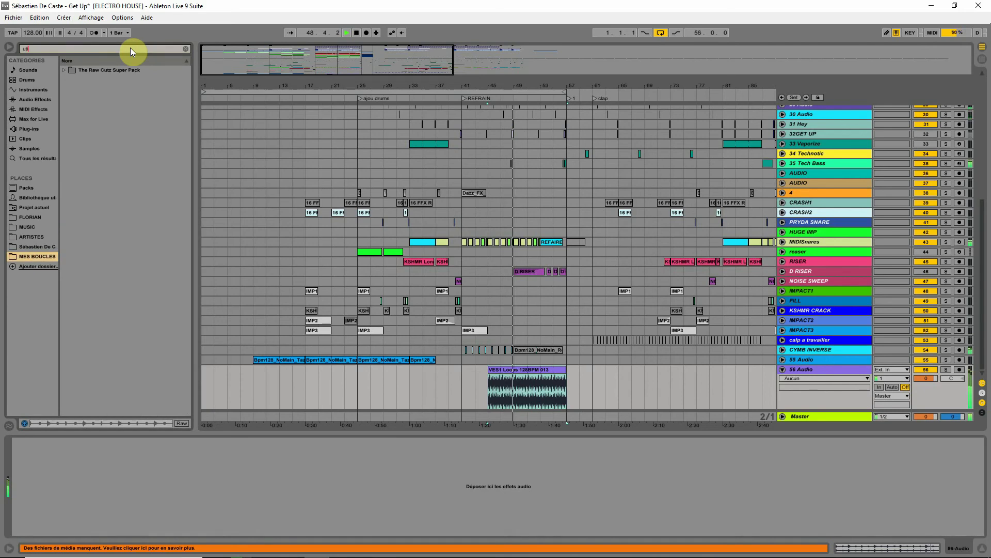
left_click(26, 159)
left_click_drag(72, 70, 363, 457)
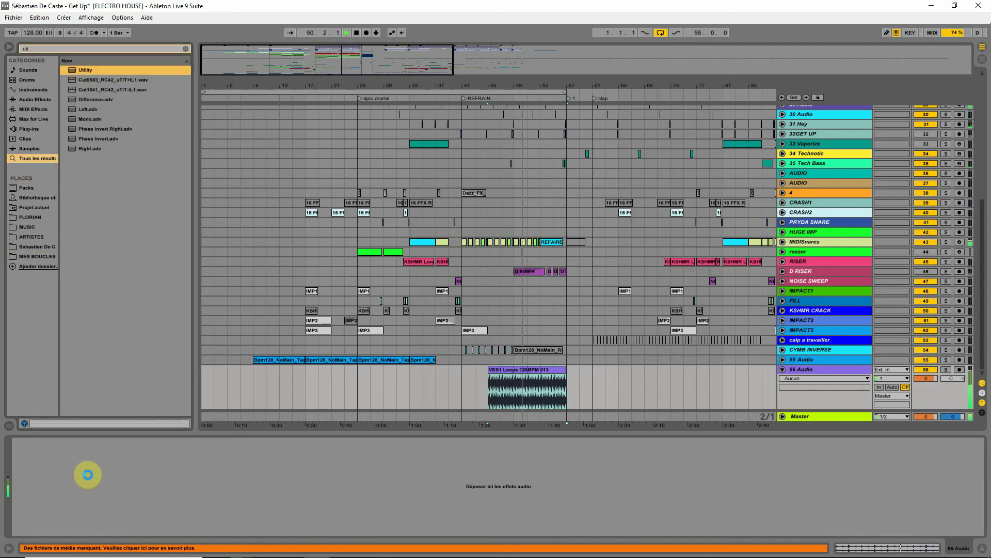
left_click_drag(93, 491, 94, 492)
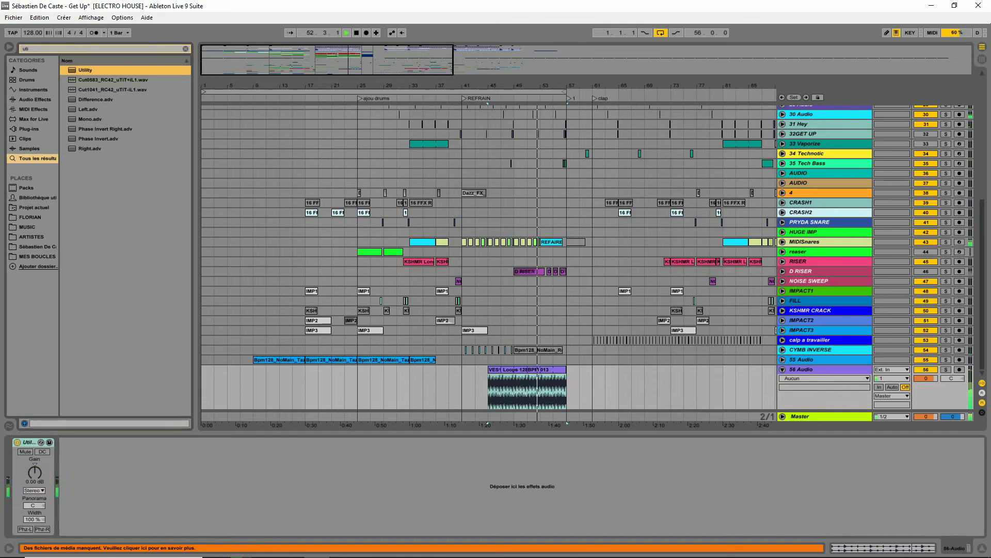
left_click_drag(37, 477, 39, 480)
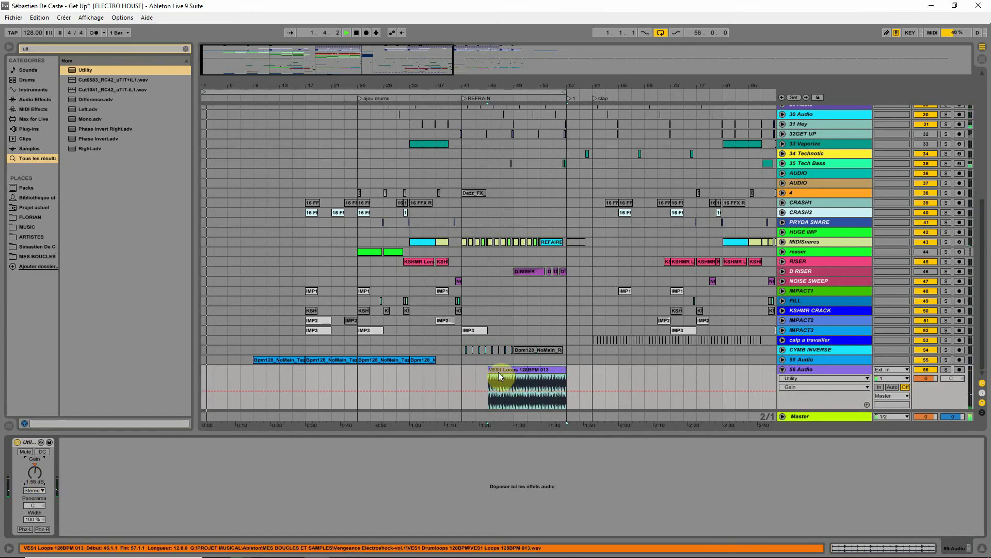
Step: Play from bar 45 and compare the mix with track 56 Audio switched off and on
left_click_drag(490, 369, 486, 411)
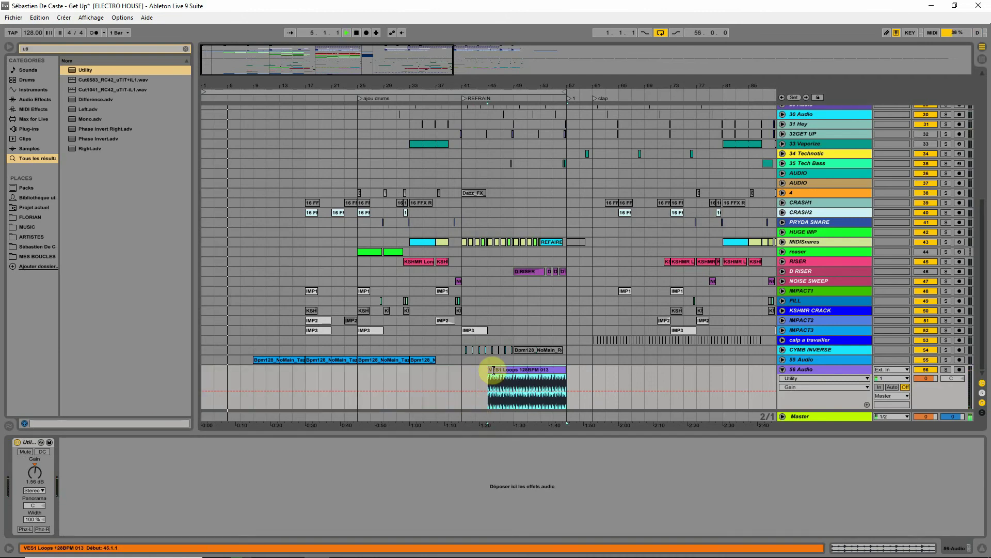
key("space")
key("space")
left_click(921, 371)
left_click(920, 371)
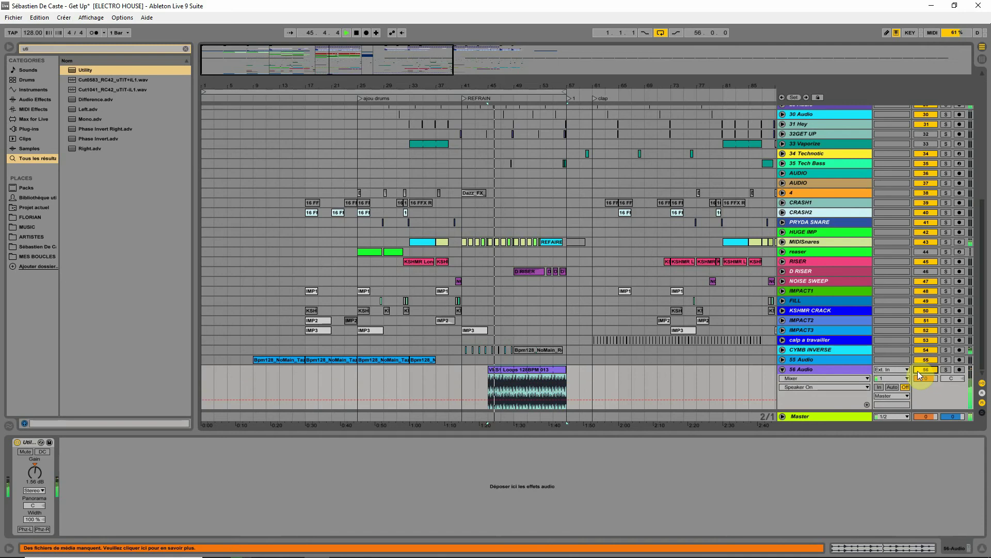
Step: Split the drum loop clip at bar 49 and open its bars 45 to 49 portion for editing
left_click_drag(491, 379, 516, 379)
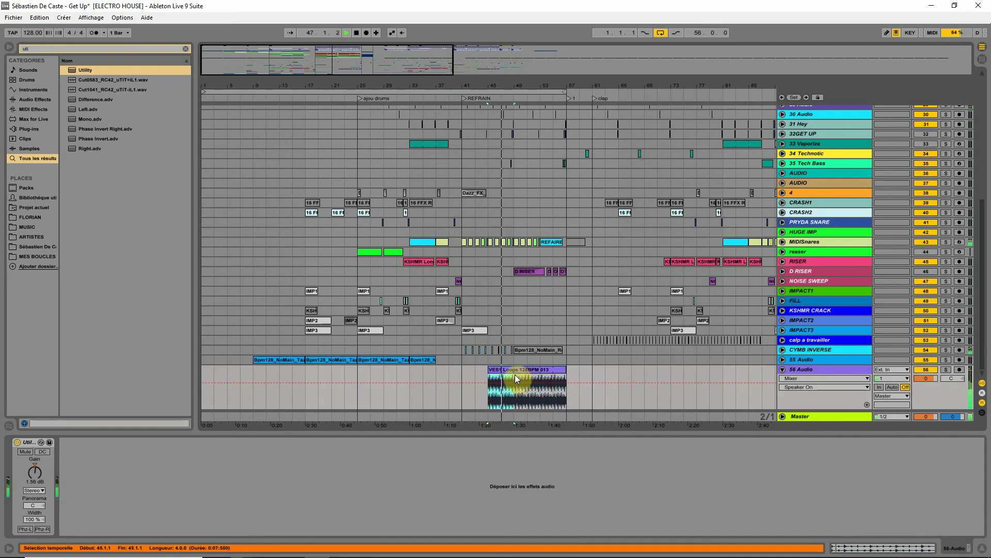
key("ctrl+e")
double_click(504, 370)
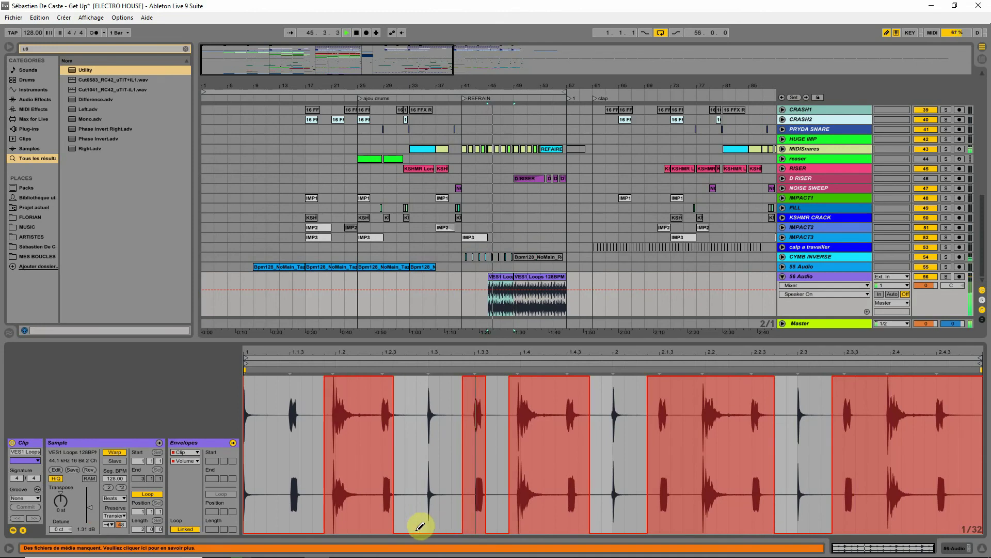
Step: Draw the clip's volume envelope down to 0 % over the hits at 1.2.3, 1.4.3 and 2.3.3
mouse_move(392, 531)
left_mouse_down()
mouse_move(390, 547)
mouse_move(386, 535)
left_mouse_up()
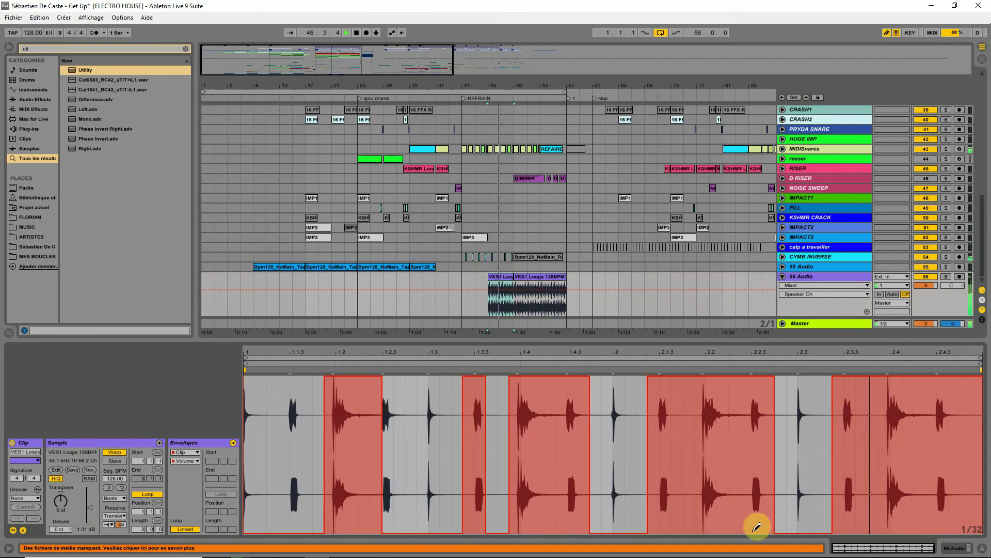
left_click_drag(841, 524, 857, 540)
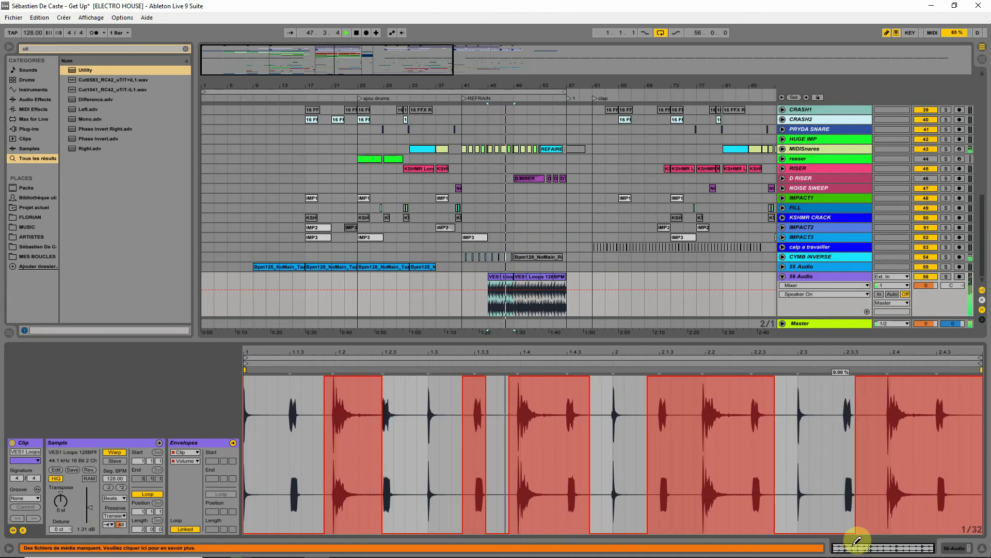
left_click_drag(573, 526, 593, 538)
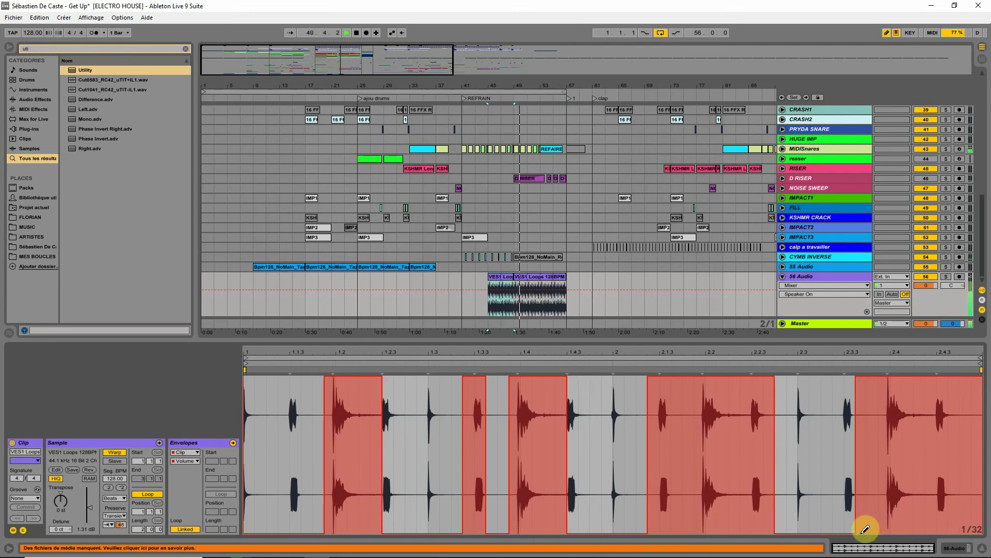
mouse_move(874, 524)
left_mouse_down()
mouse_move(869, 547)
mouse_move(858, 545)
left_mouse_up()
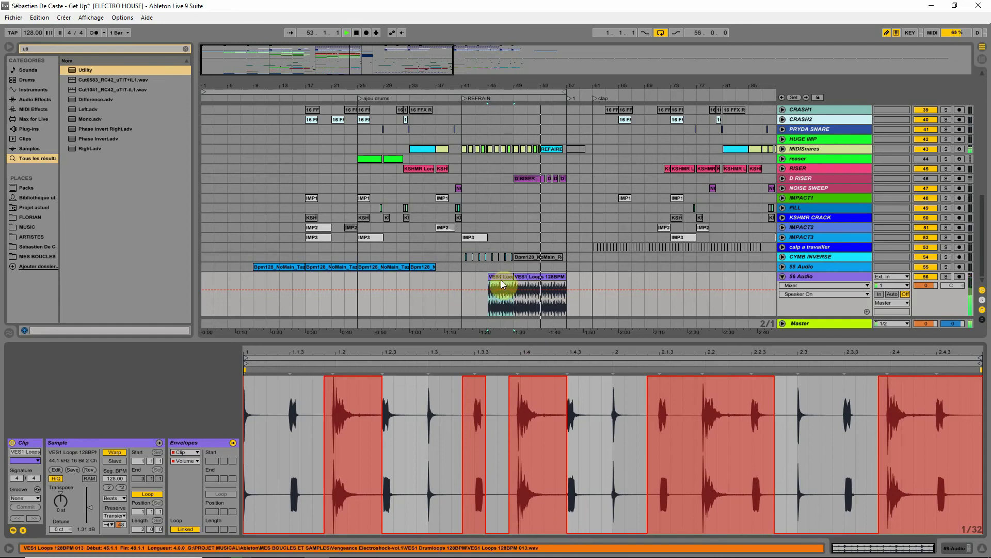
Step: Replay from bar 45 and silence the remaining off-beat hits in the volume envelope, keeping only those around 1.2, 1.4, 2.2 and 2.4
key("space")
key("space")
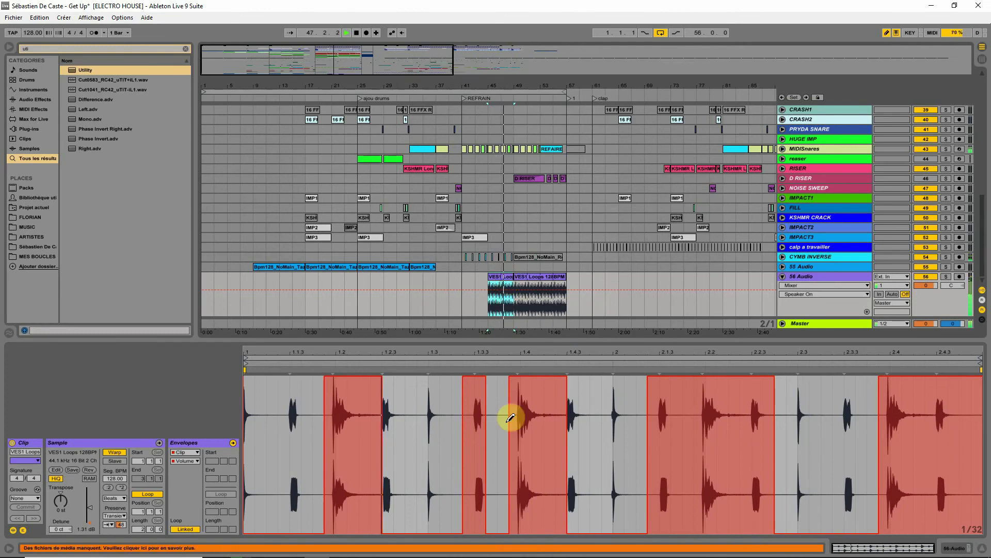
left_click_drag(466, 532, 483, 531)
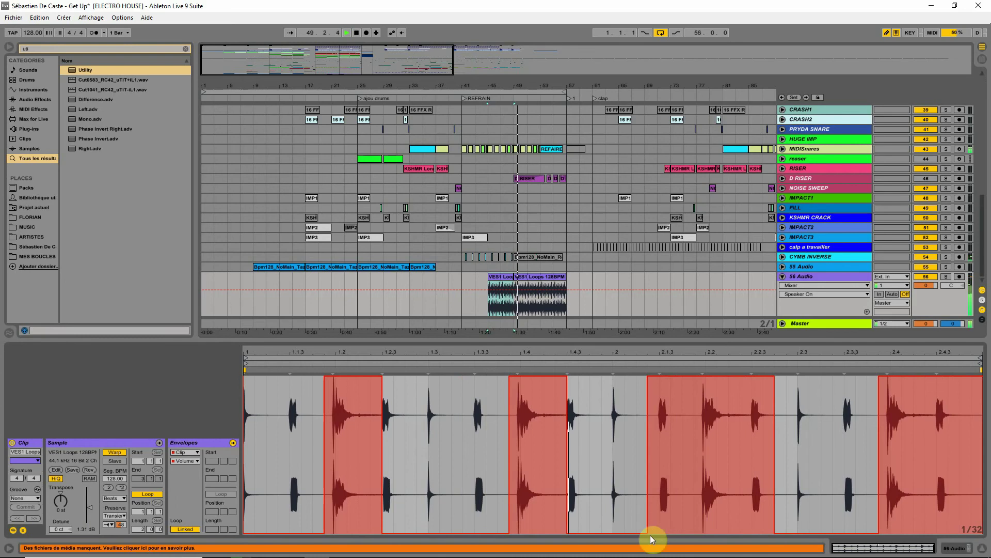
left_click_drag(654, 527, 693, 532)
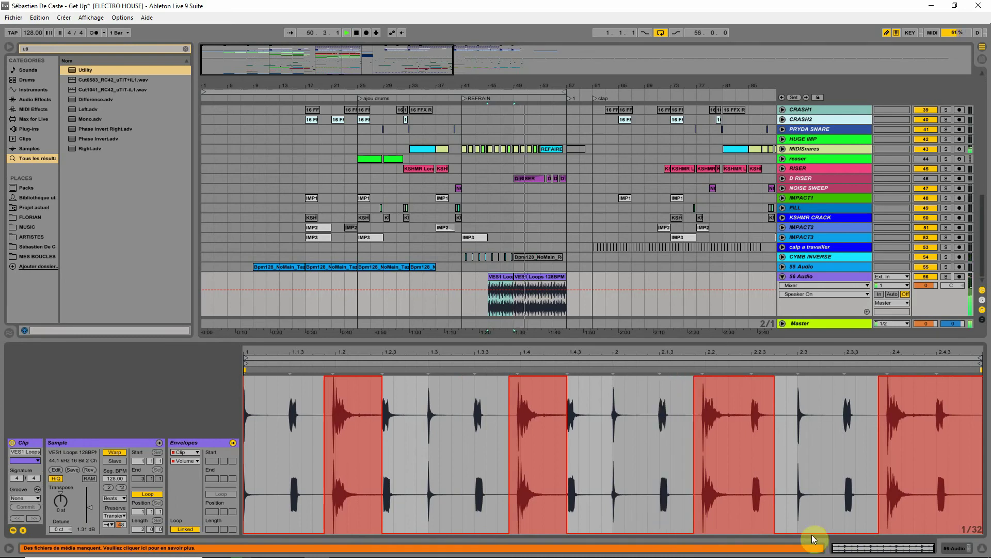
left_click_drag(770, 540, 757, 542)
left_click_drag(932, 535, 974, 528)
left_click(935, 378)
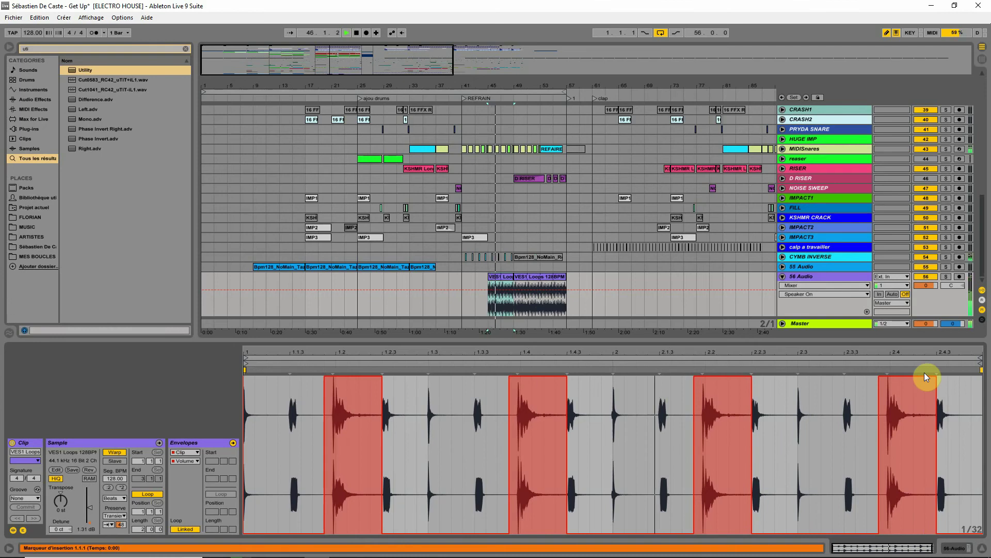
Step: Check the devices and volume automation of track 56 Audio, and return to the loop clip's volume envelope
left_click(834, 276)
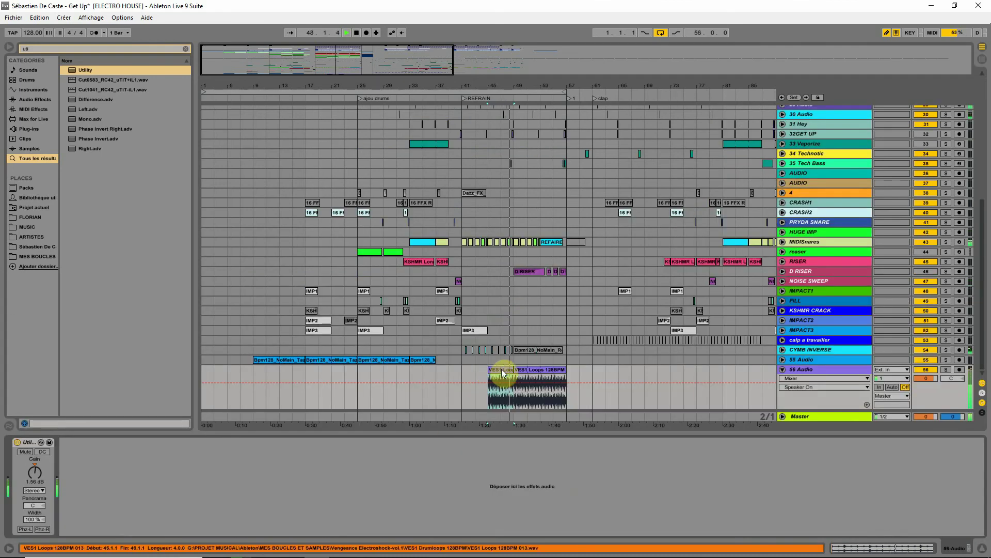
left_click(928, 379)
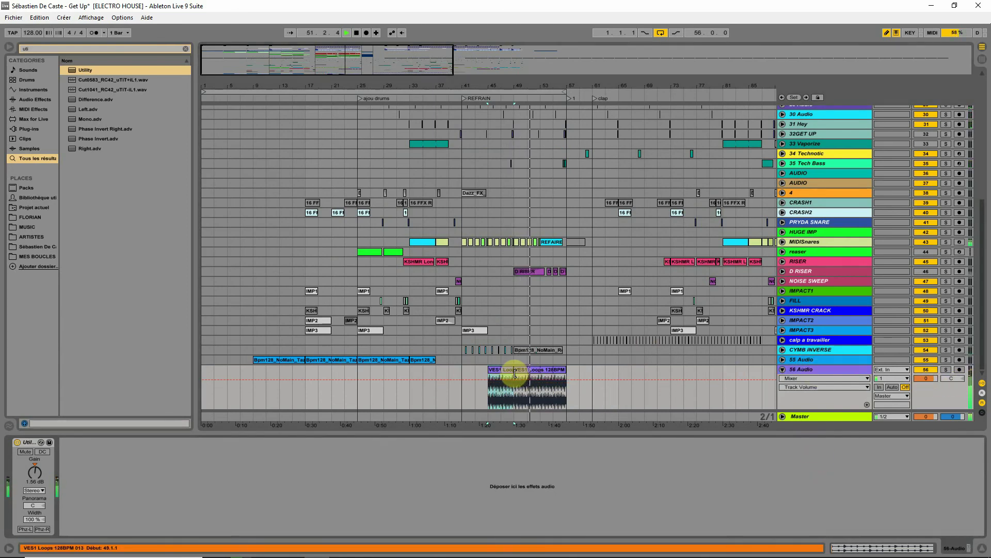
left_click(31, 257)
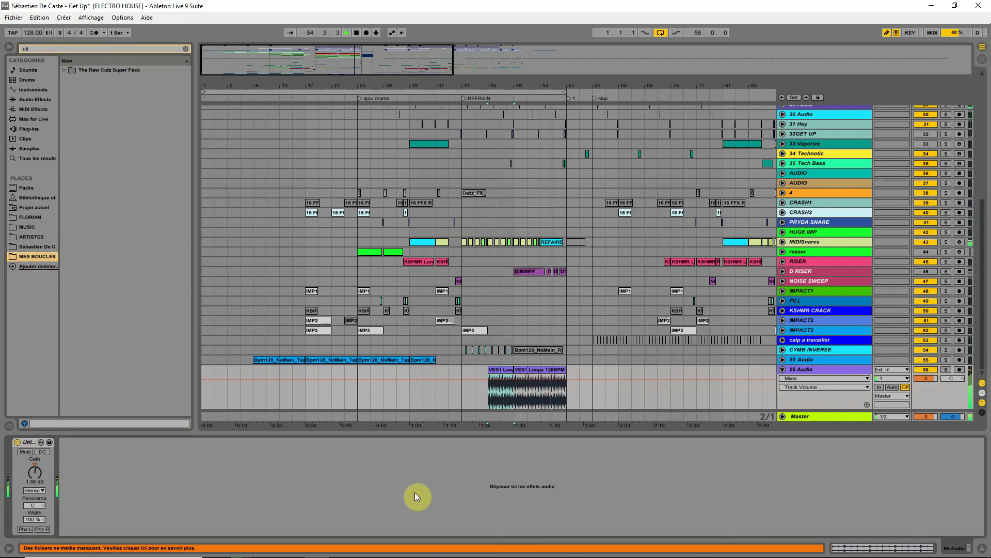
key("shift+Tab")
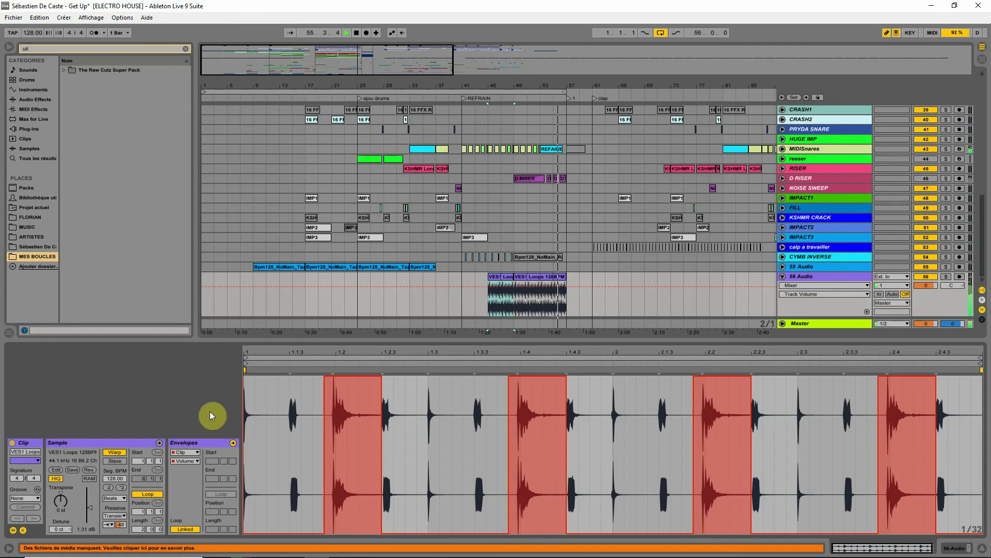
Step: Open the 20 Serum_x64 track's clip at bar 53 and compare its notes with the clip at bar 29
scroll(620, 235, "up", 2)
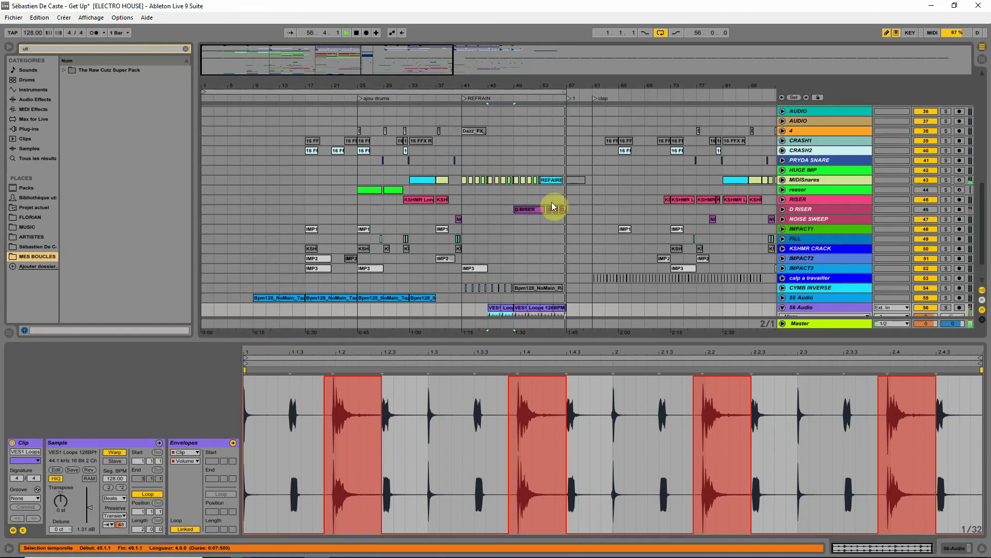
scroll(551, 203, "up", 15)
left_click(552, 167)
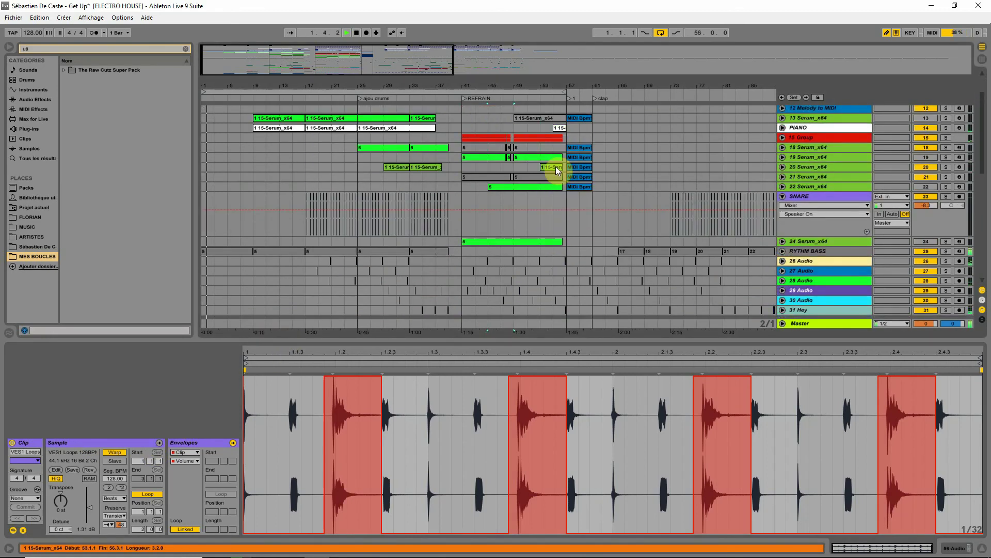
left_click(556, 167)
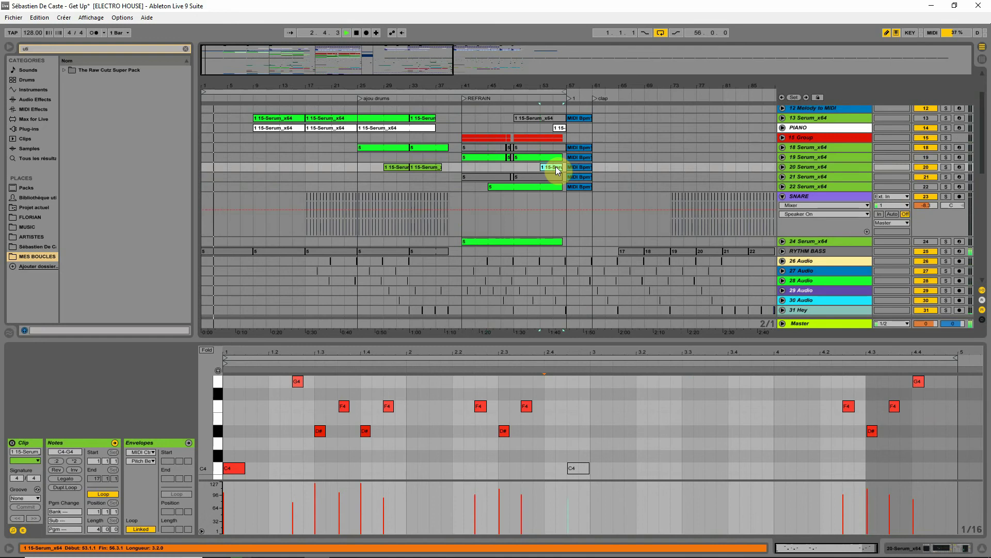
left_click(390, 166)
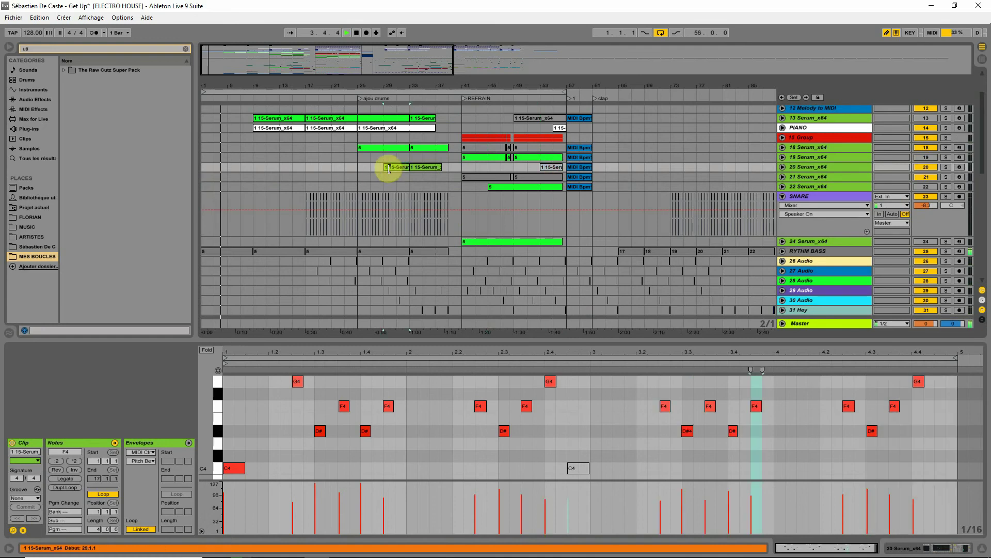
Step: Paste the Serum clip at bar 1 of the 20 Serum_x64 track and extend its end to bar 15
left_click(207, 170)
key("ctrl+v")
left_click_drag(227, 166, 298, 164)
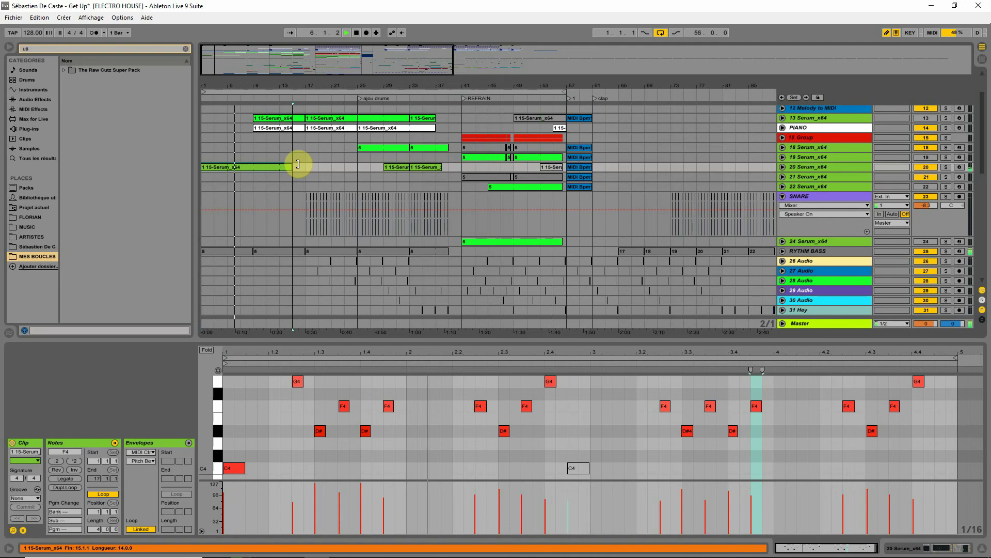
Step: Play the blue MIDI clips from bar 57, soloing Serum tracks 21, 20 and 19 in turn to compare their sounds
left_click(573, 116)
key("space")
left_click(572, 116)
key("space")
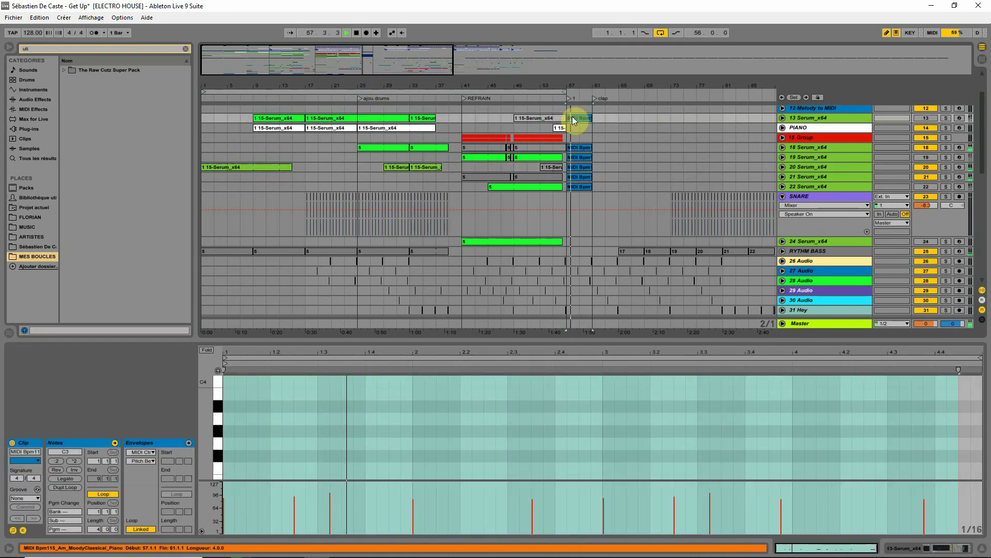
scroll(703, 181, "up", 3)
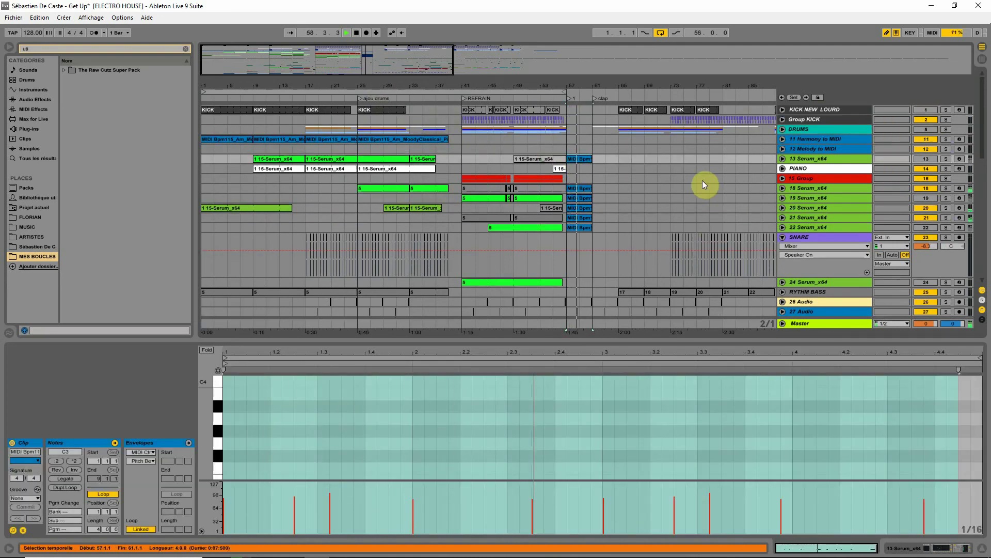
left_click(581, 160)
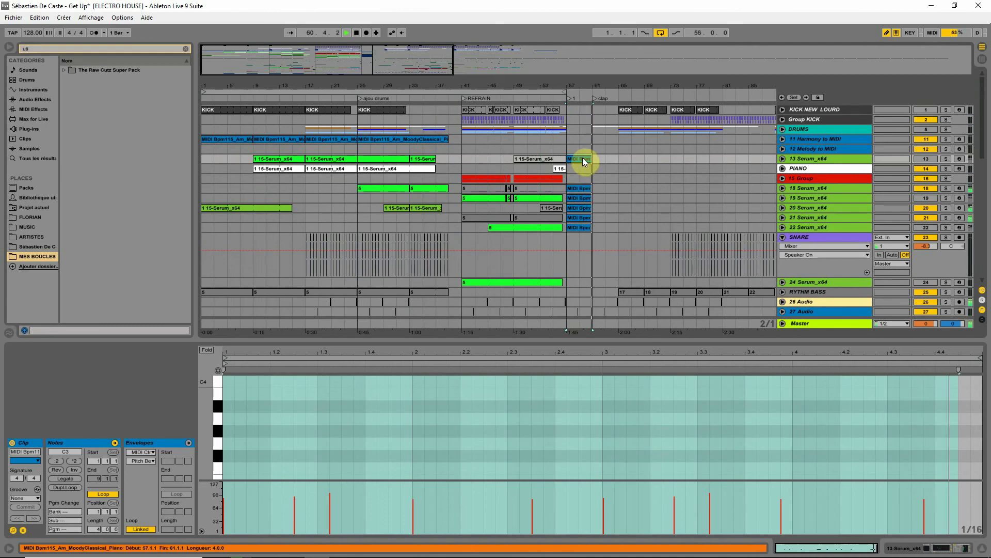
left_click(950, 219)
left_click(948, 207)
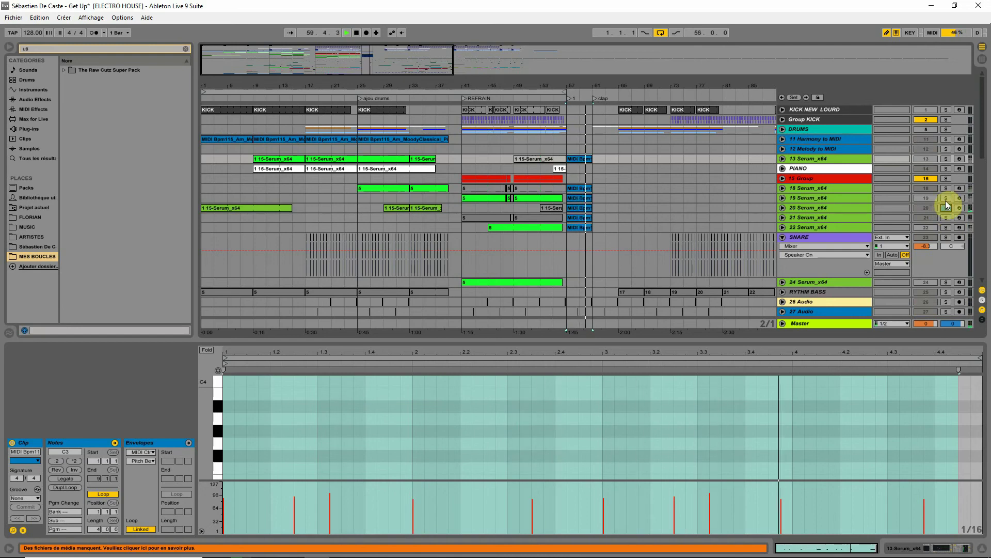
left_click(948, 197)
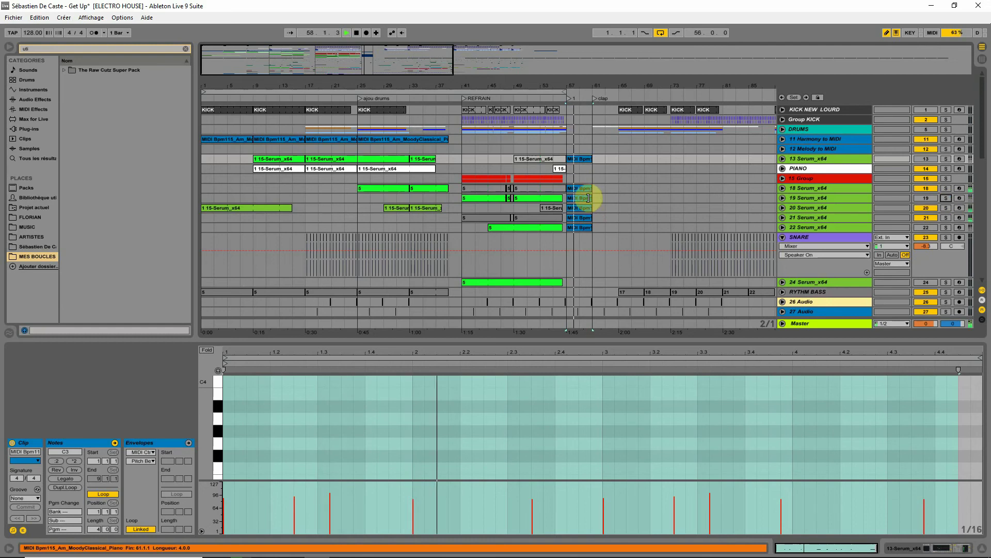
Step: Move the 19 Serum_x64 track's MIDI clip from bar 57 to bar 37 and compare the mix with that track muted
left_click(587, 201)
left_click_drag(587, 200, 452, 202)
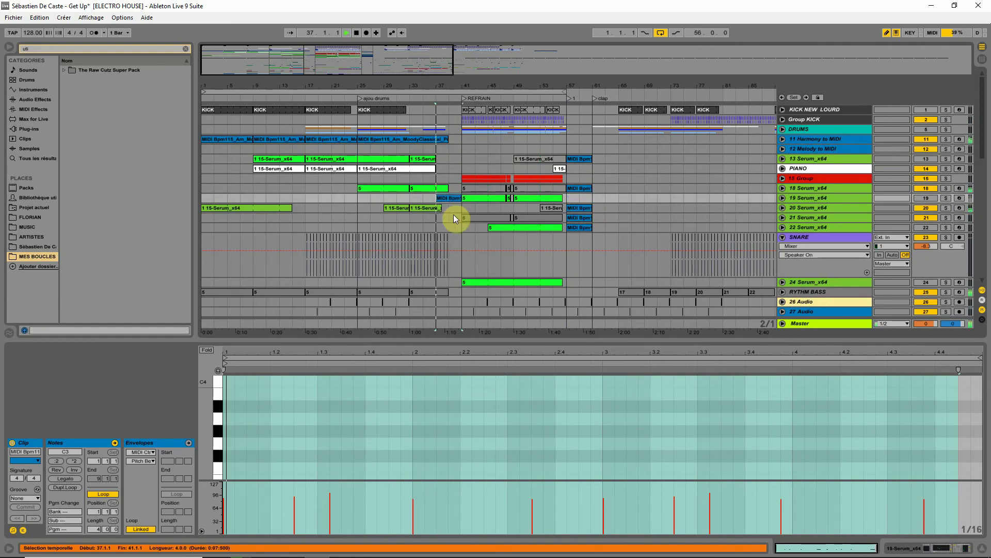
left_click(925, 198)
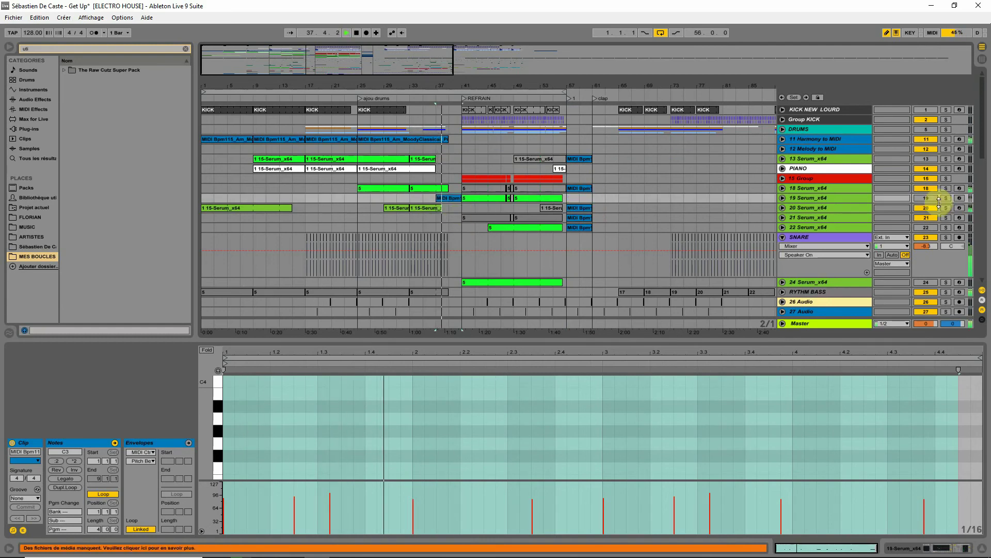
Step: Deactivate the 19 Serum_x64 clip at bar 49 and delete the MIDI clip placed at bar 37 on that track
left_click(476, 200)
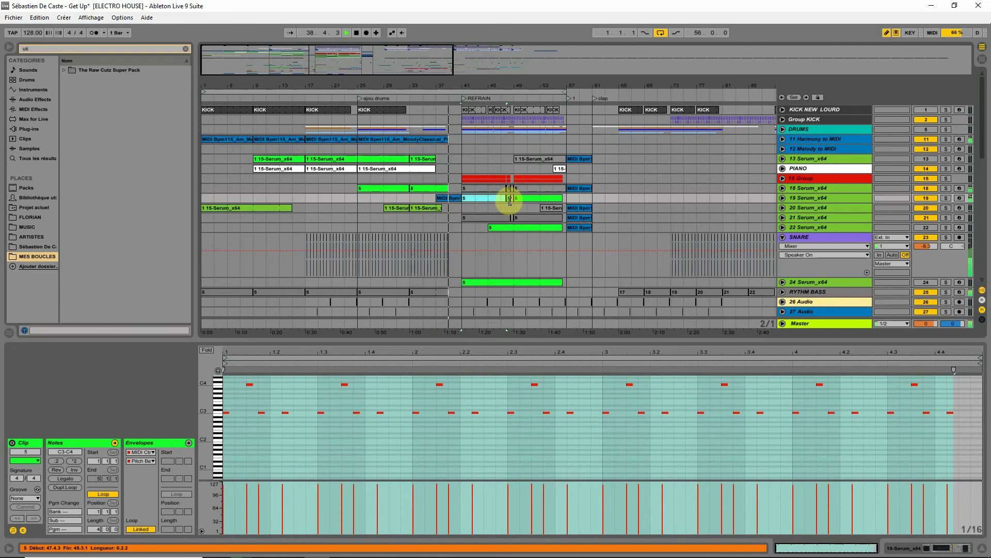
left_click(451, 199)
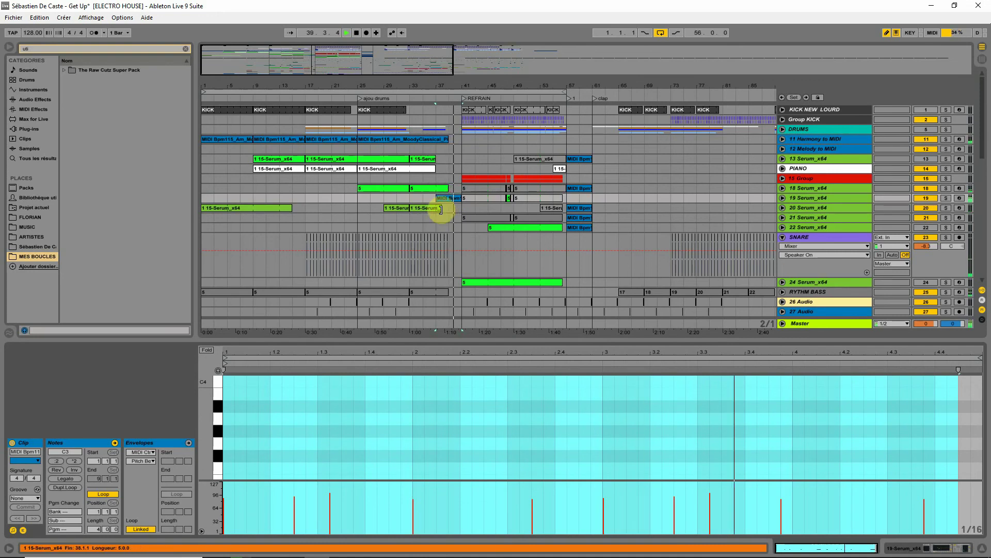
left_click(463, 194)
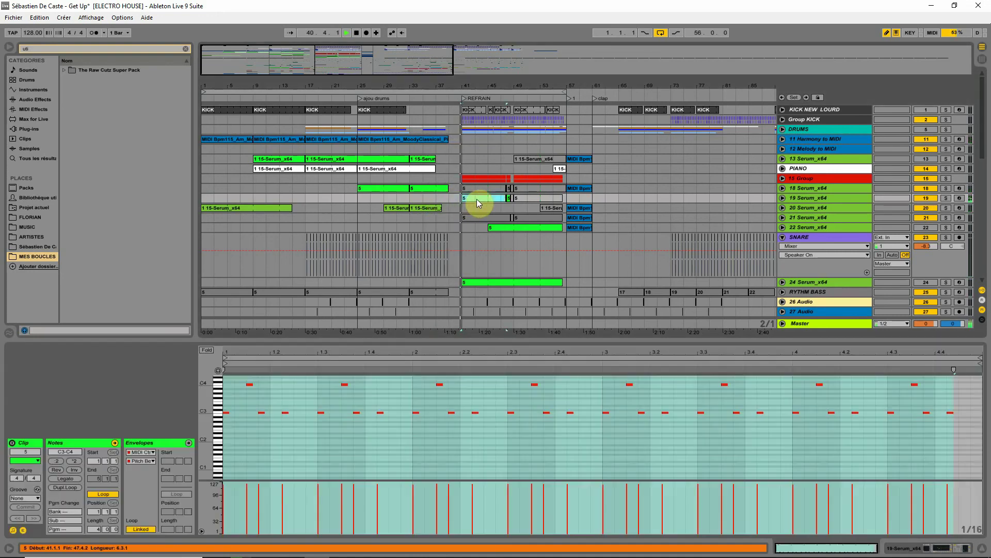
Step: Audition the 18 Serum_x64 track in solo at bars 57 and 33, and place its bar 57 MIDI clip at bars 39 to 41
left_click(945, 189)
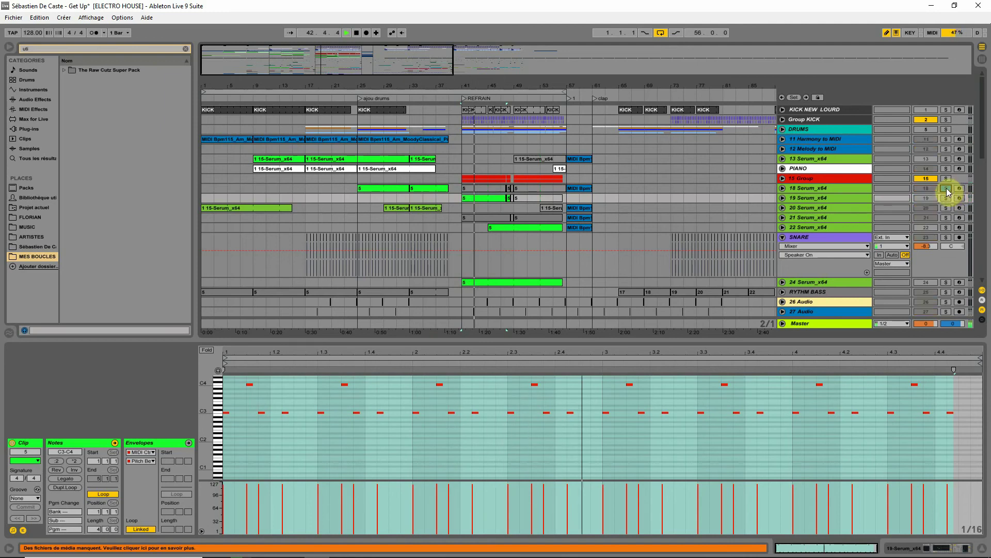
left_click(581, 189)
left_click(948, 189)
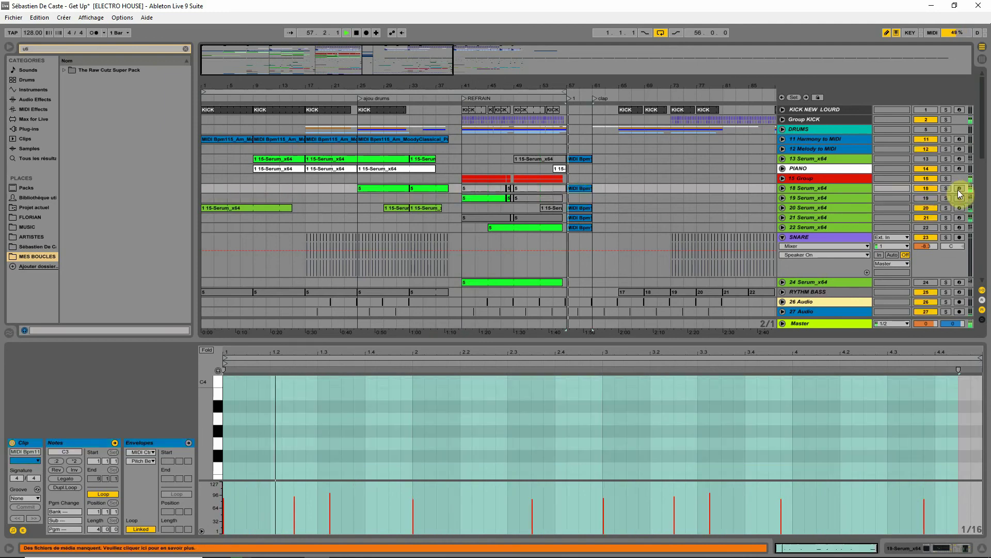
left_click(417, 187)
left_click(946, 188)
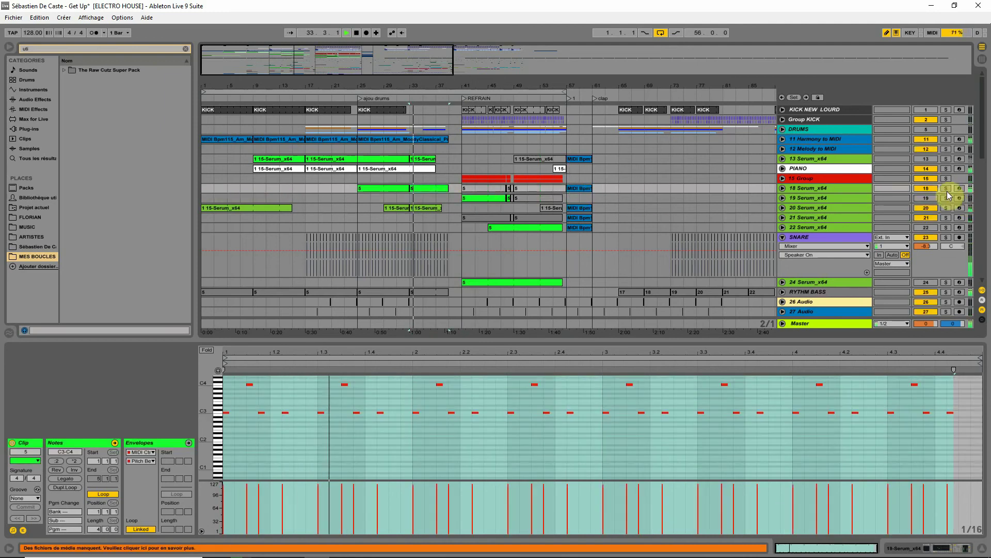
left_click(946, 188)
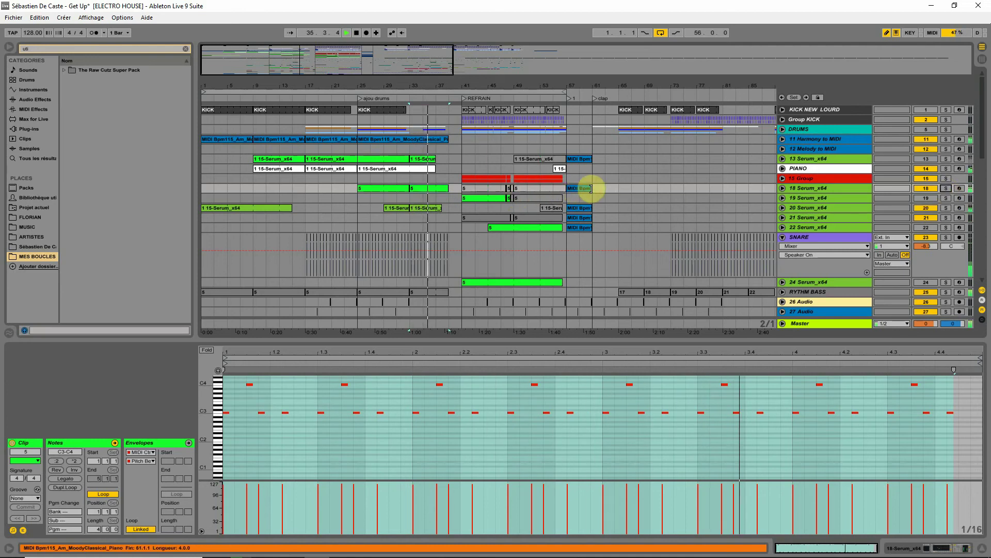
left_click_drag(568, 188, 455, 191)
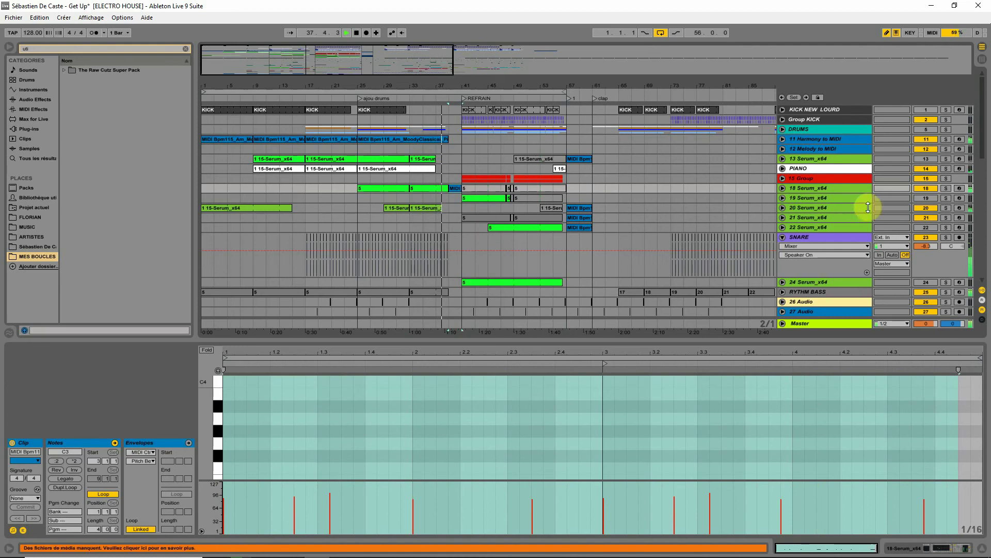
Step: Replay from bar 57 and check the 13 Serum_x64 clip with its track soloed
left_click(583, 158)
key("space")
key("space")
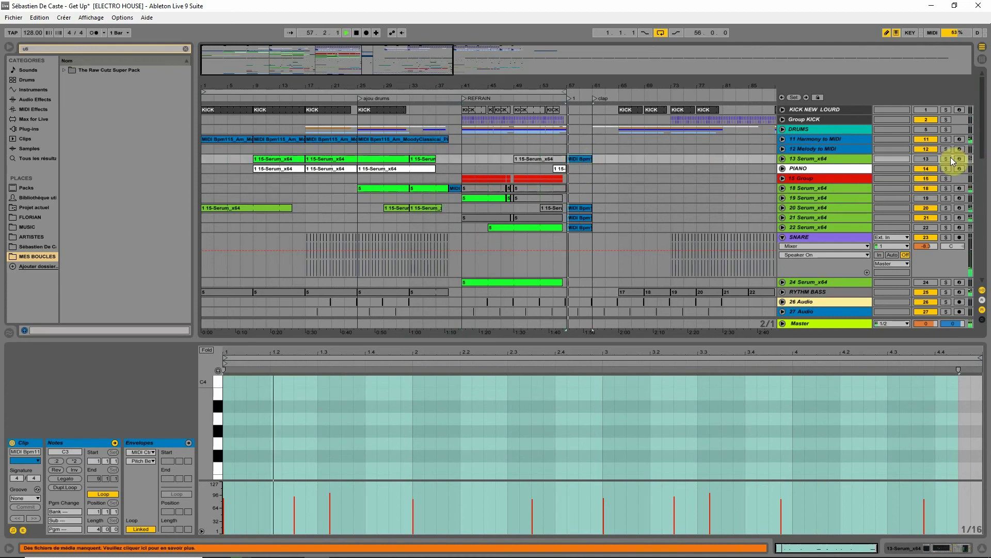
left_click(948, 160)
left_click(948, 159)
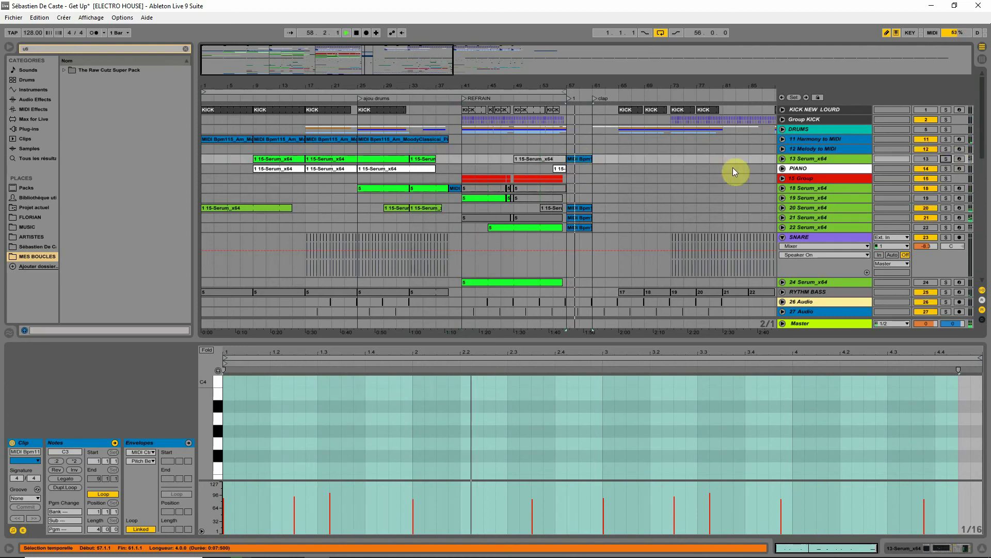
Step: Reactivate the KICK NEW LOURD track and play the arrangement from bar 75
left_click(688, 123)
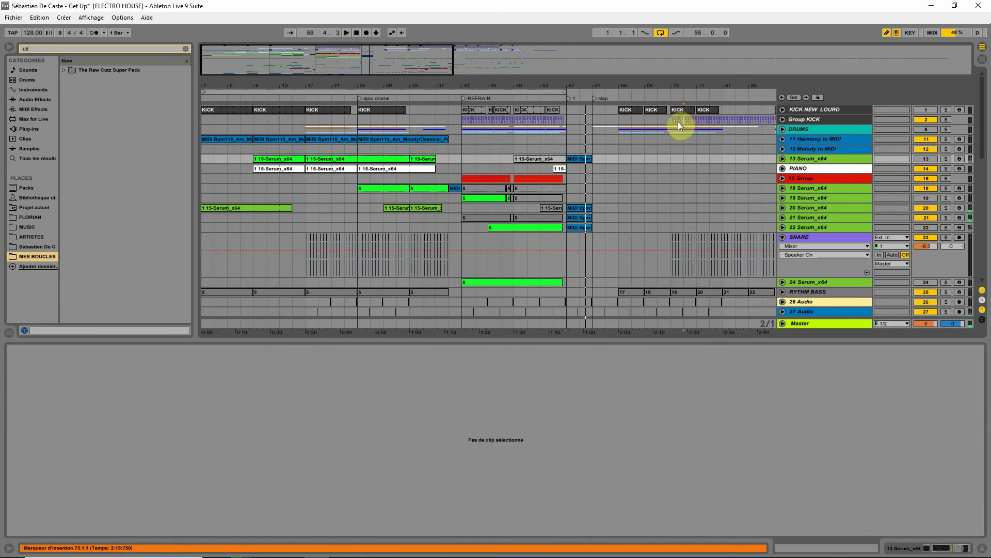
left_click(928, 110)
key("space")
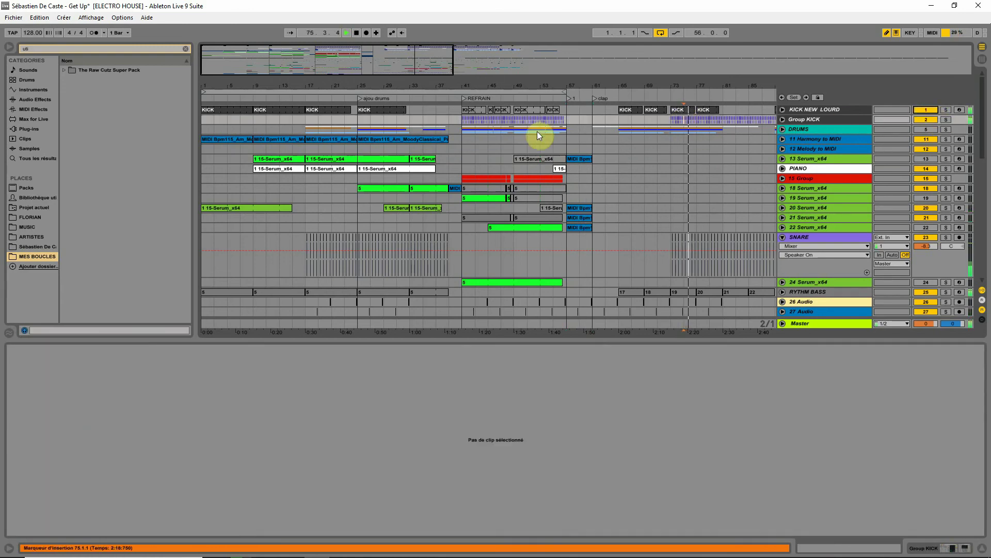
Step: Delete all KICK clips of the refrain, from bar 41 to bar 57, on the KICK NEW LOURD track
left_click(479, 110)
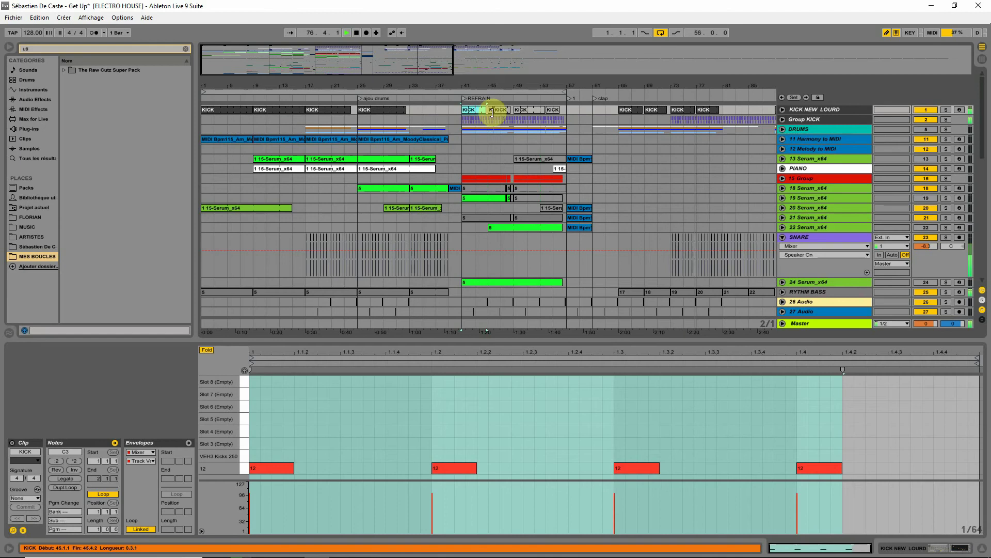
key("Delete")
left_click(491, 108)
key("Delete")
left_click_drag(566, 111, 491, 110)
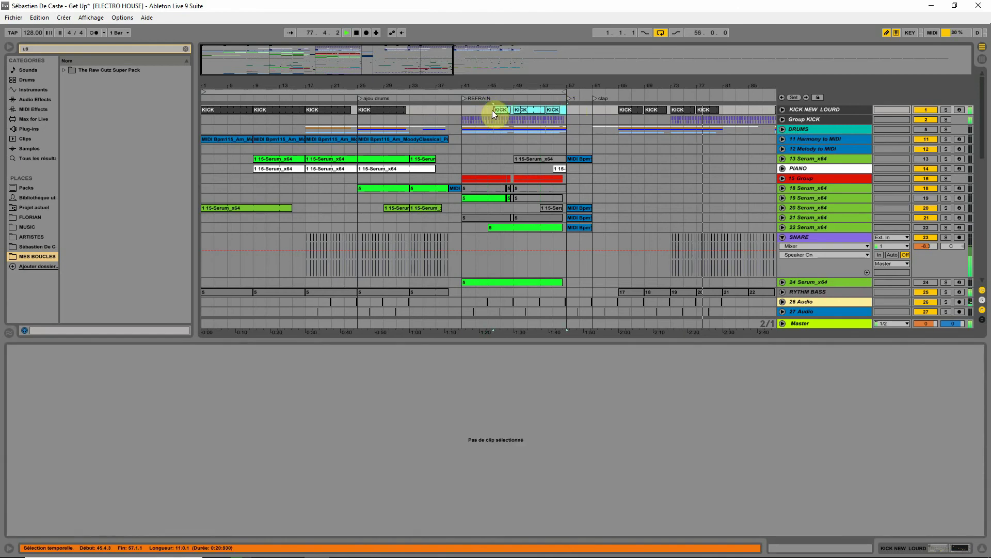
key("Delete")
Step: Check the MIDISnares clip at bar 85, and delete everything on all tracks from bar 57 onward
left_click_drag(679, 81, 679, 58)
scroll(516, 219, "down", 5)
scroll(557, 251, "down", 10)
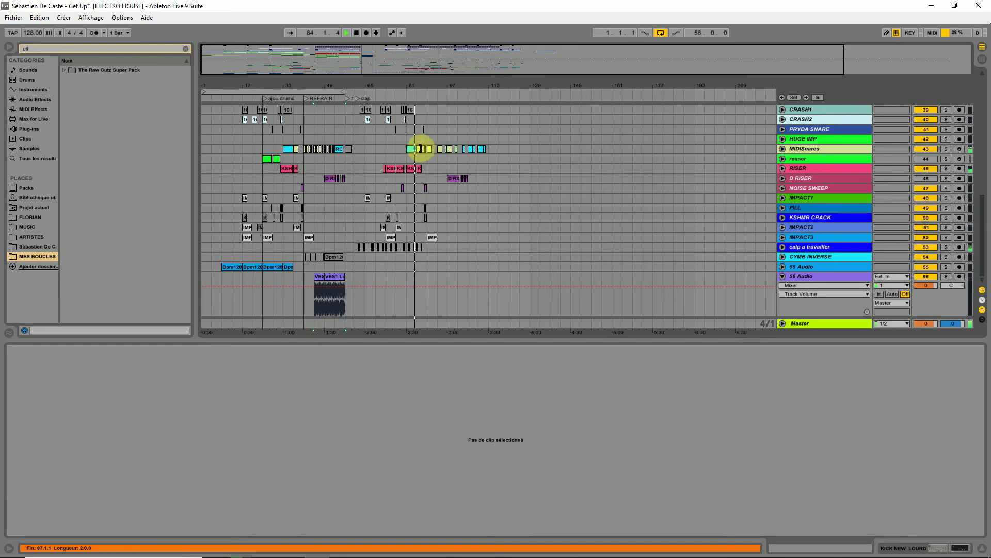
left_click(421, 149)
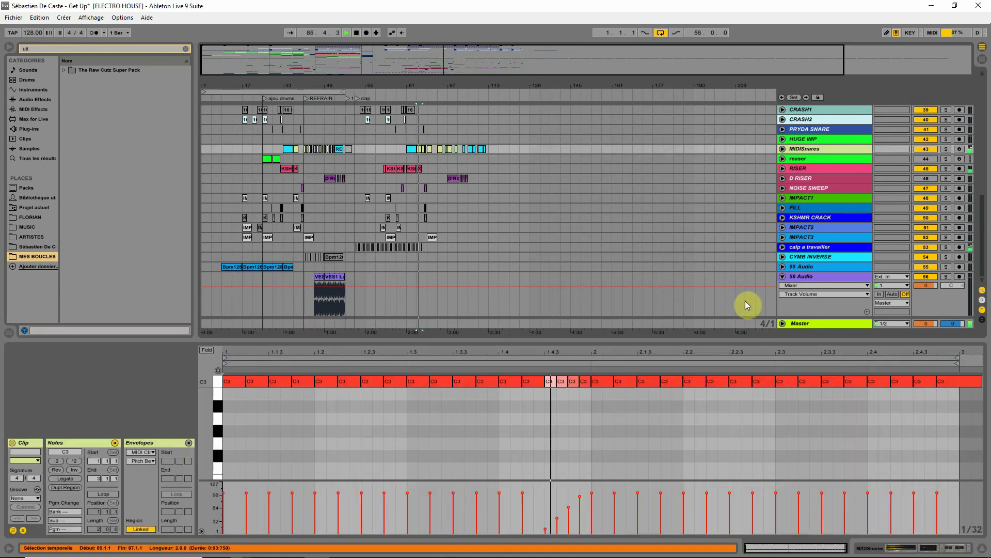
left_click_drag(765, 308, 345, 4)
key("Delete")
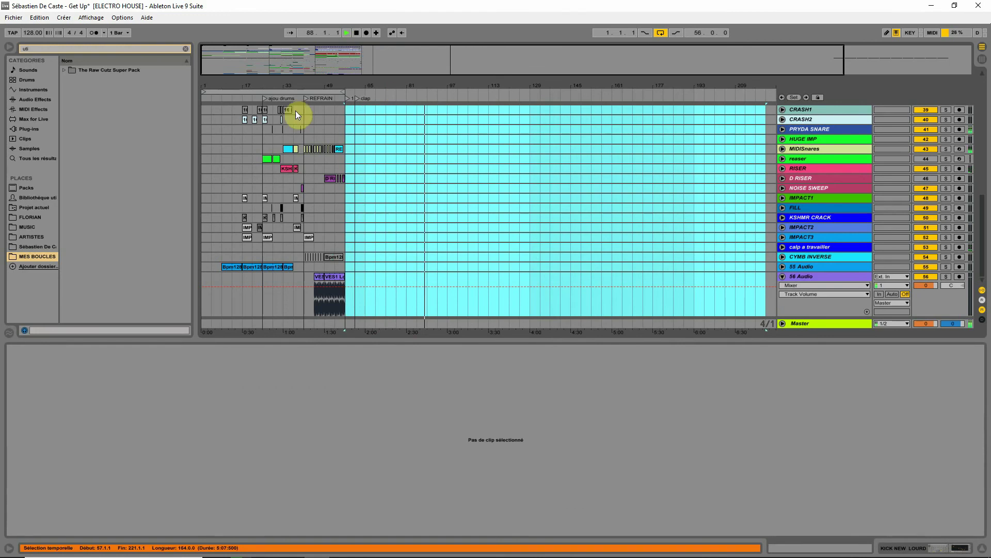
Step: Copy the looped section from bar 1 to bar 57 on all tracks and insert the copy at bar 57
left_click(273, 90)
right_click(273, 92)
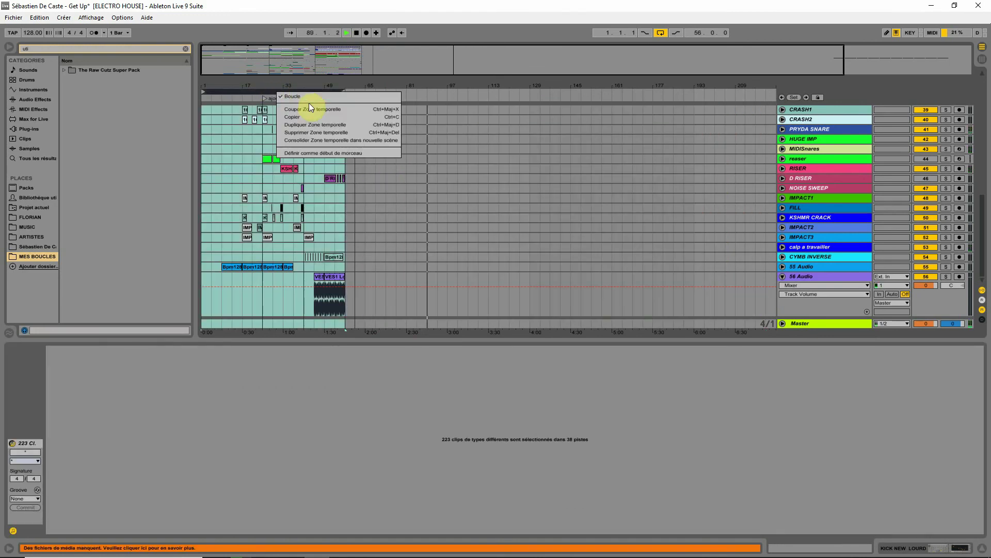
left_click(312, 119)
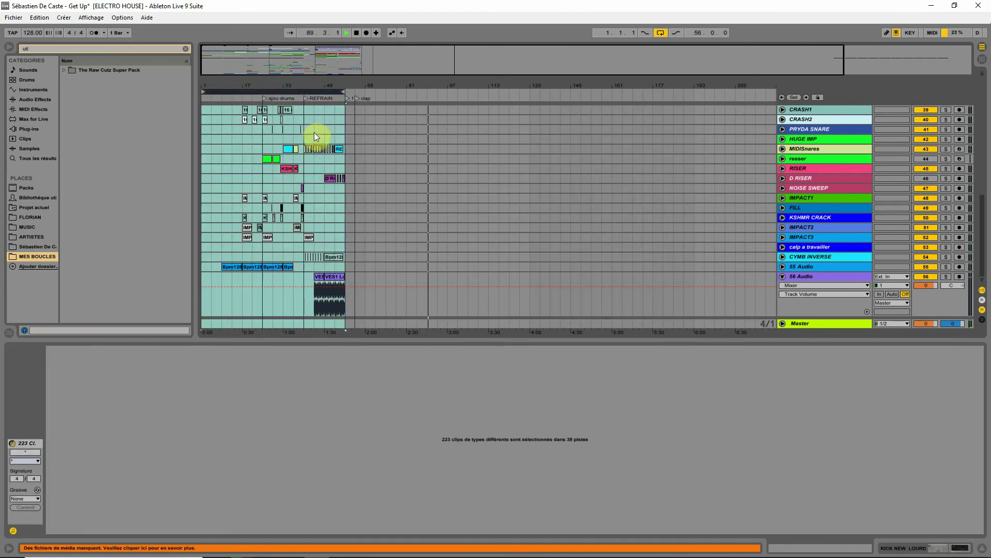
key("ctrl+v")
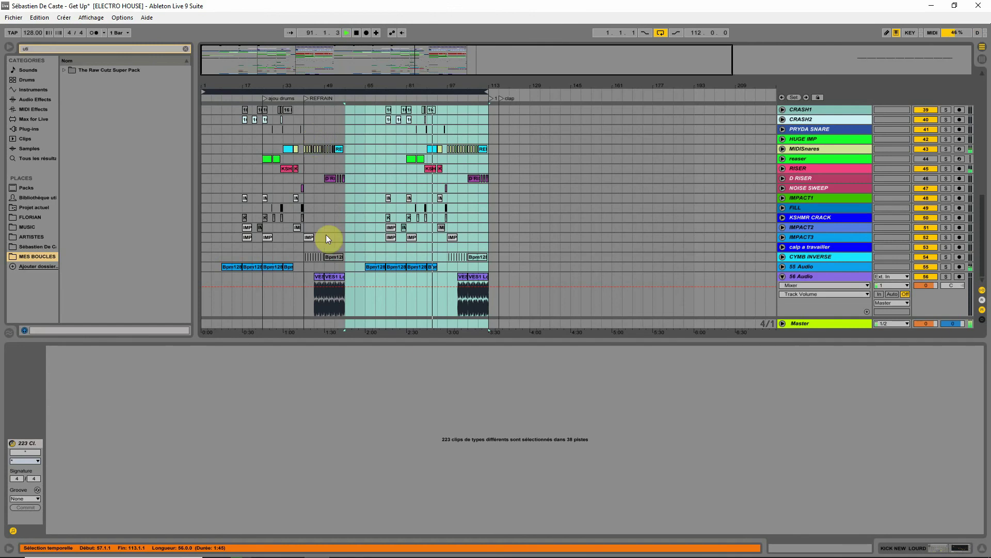
scroll(333, 204, "up", 5)
scroll(333, 203, "up", 8)
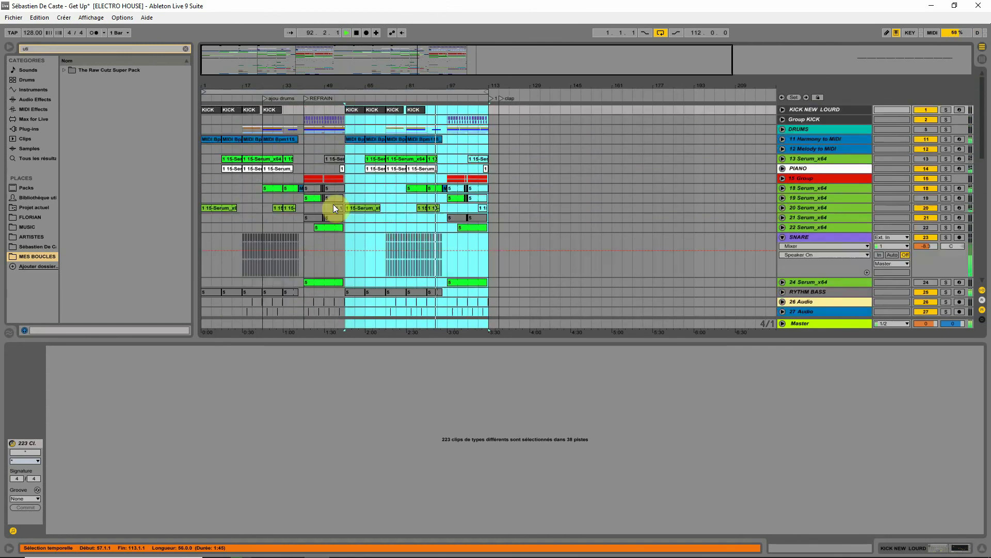
Step: Remove the clap locator, add a new locator at bar 57, and play from that bar
left_click(501, 98)
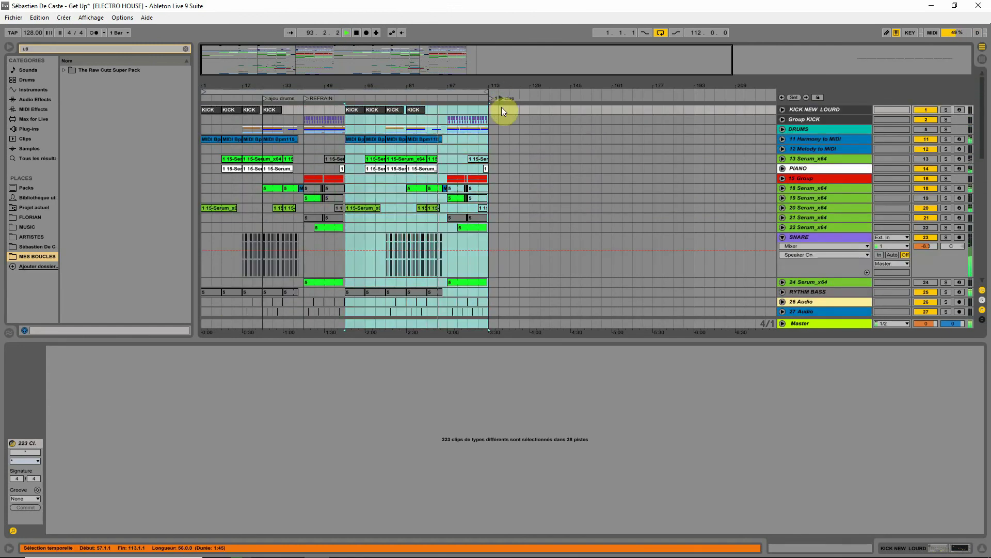
key("Delete")
right_click(344, 98)
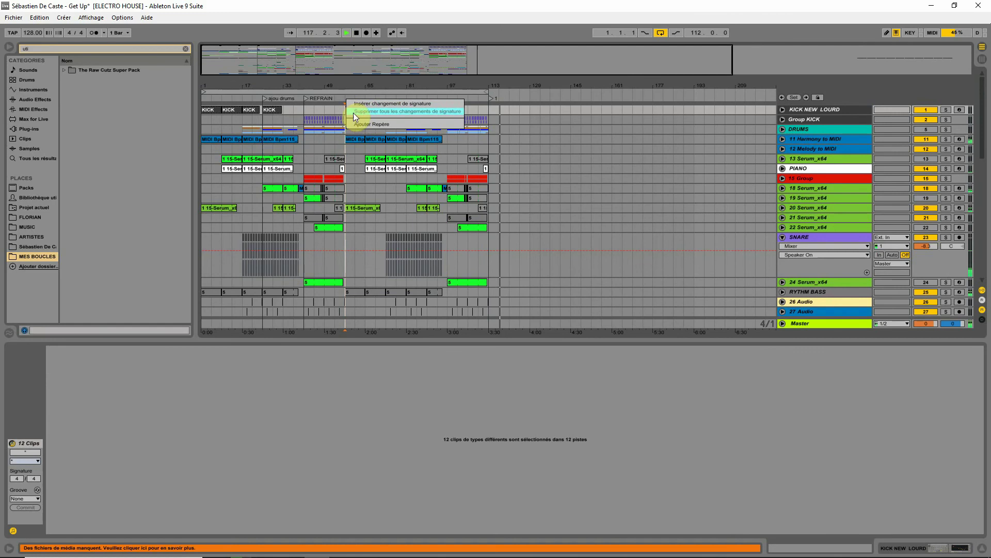
left_click(357, 123)
left_click(343, 98)
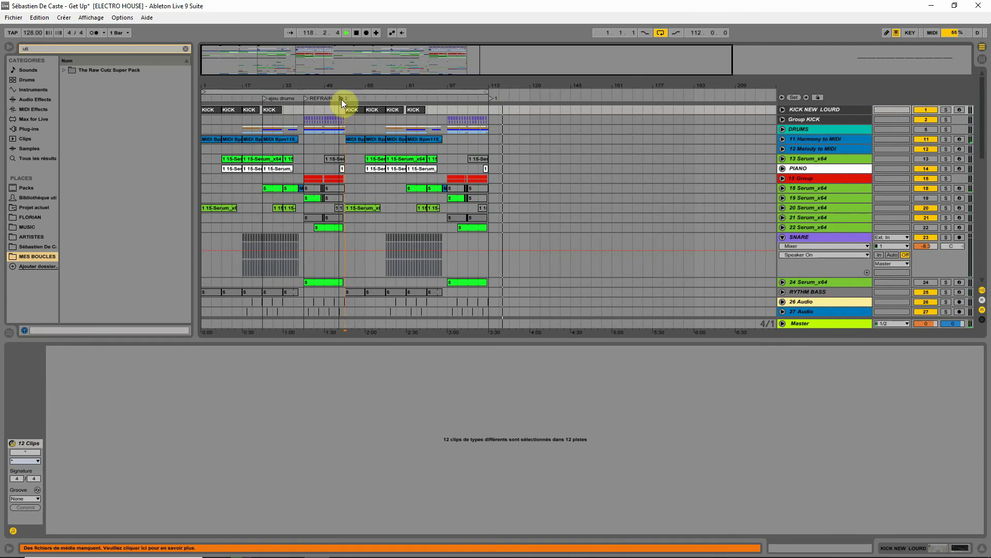
left_click(357, 110)
key("space")
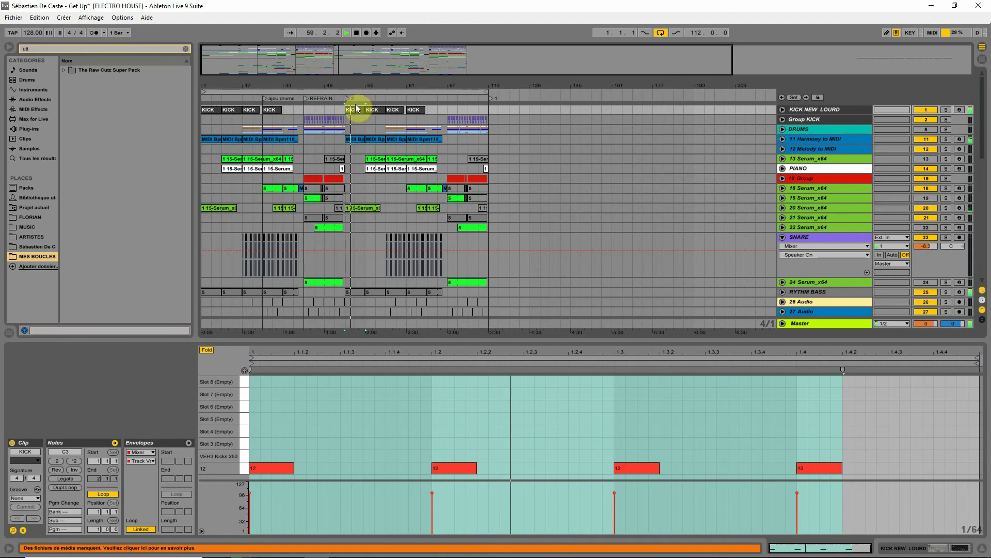
Step: Rename the Harmony to MIDI track as "Harmony a refaire", keeping its automatic number
left_click(783, 139)
right_click(821, 140)
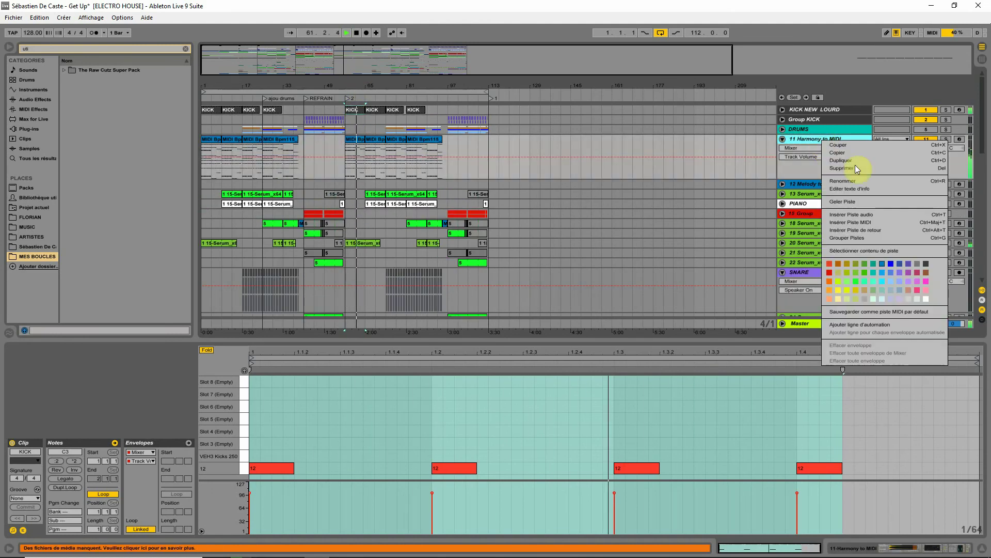
left_click(843, 181)
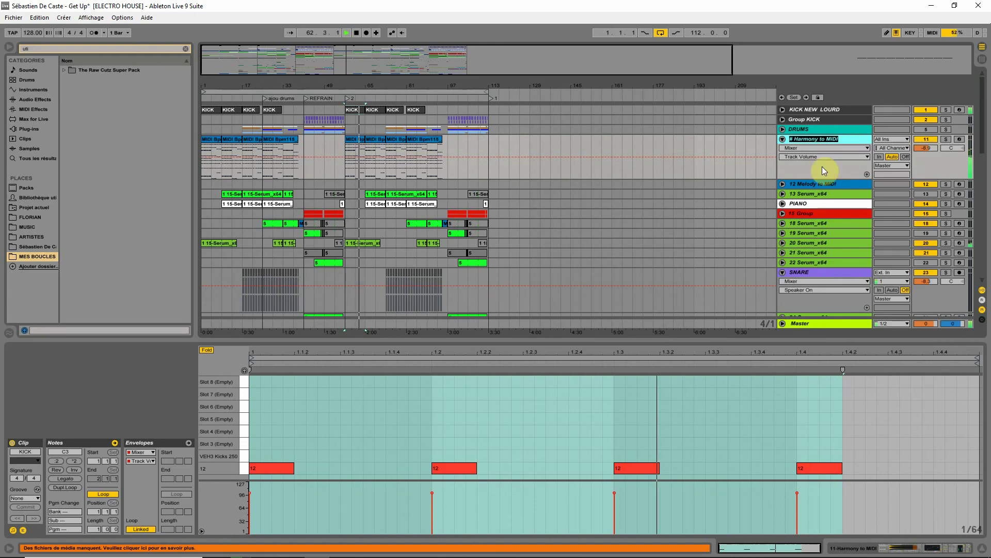
key("Right")
key("BackSpace")
key("BackSpace")
key("BackSpace")
key("BackSpace")
key("BackSpace")
key("BackSpace")
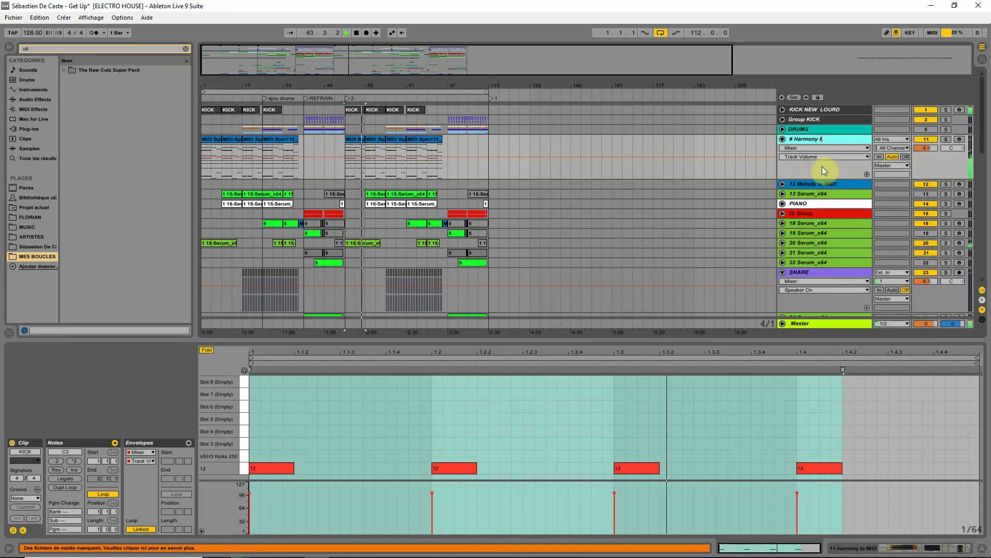
key("BackSpace")
type("a refa")
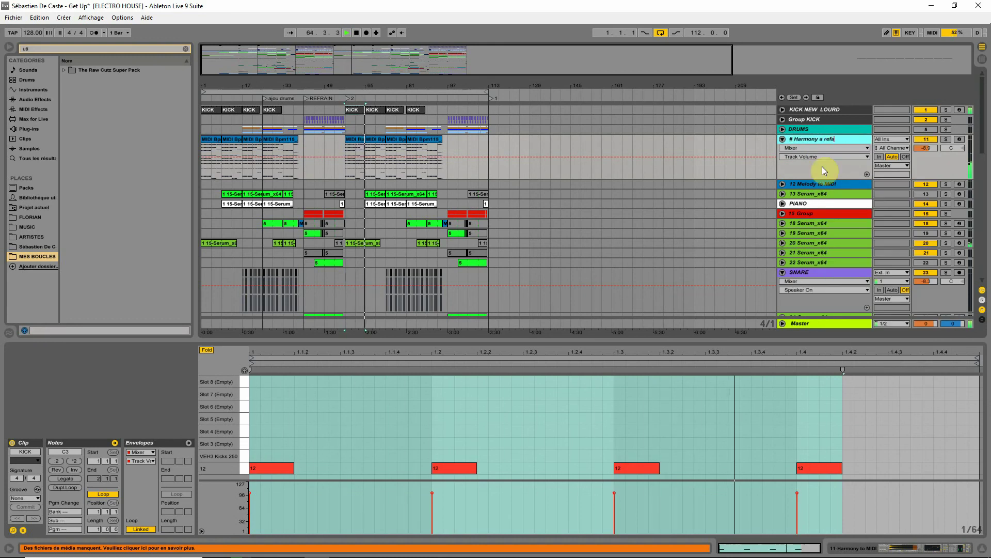
type("ire")
key("Return")
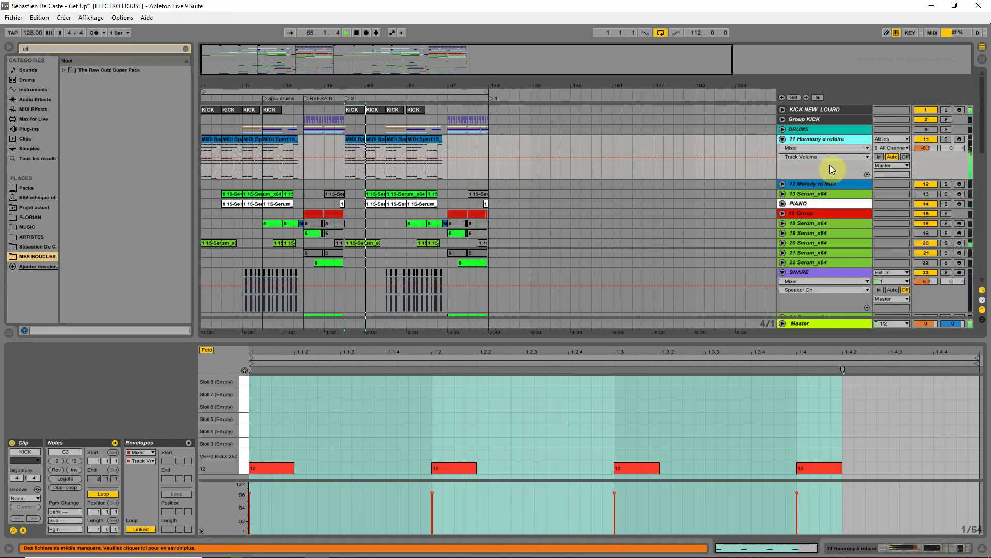
Step: Lower the Harmony a refaire track's volume to -10, collapse the track and leave it switched on
left_click(551, 147)
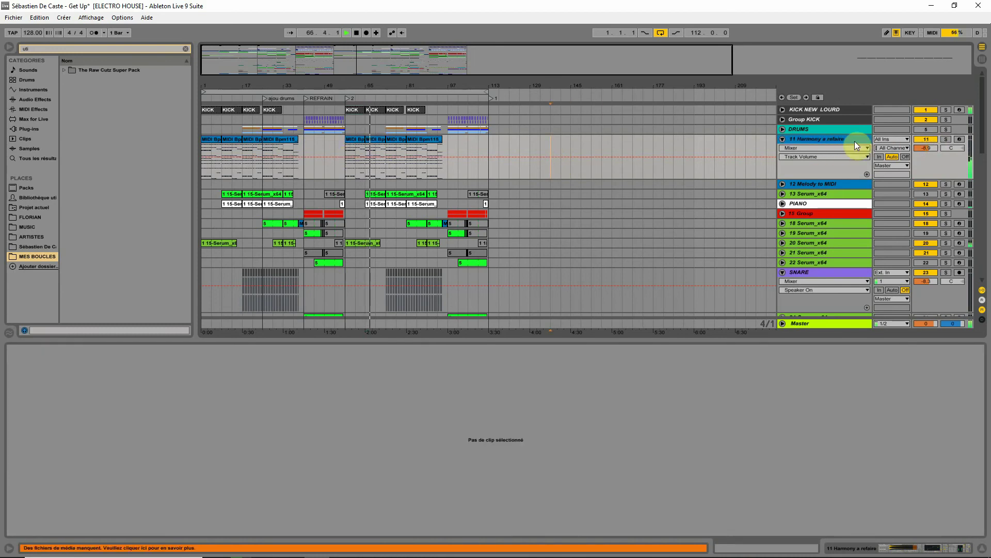
left_click_drag(925, 147, 928, 149)
left_click(808, 141)
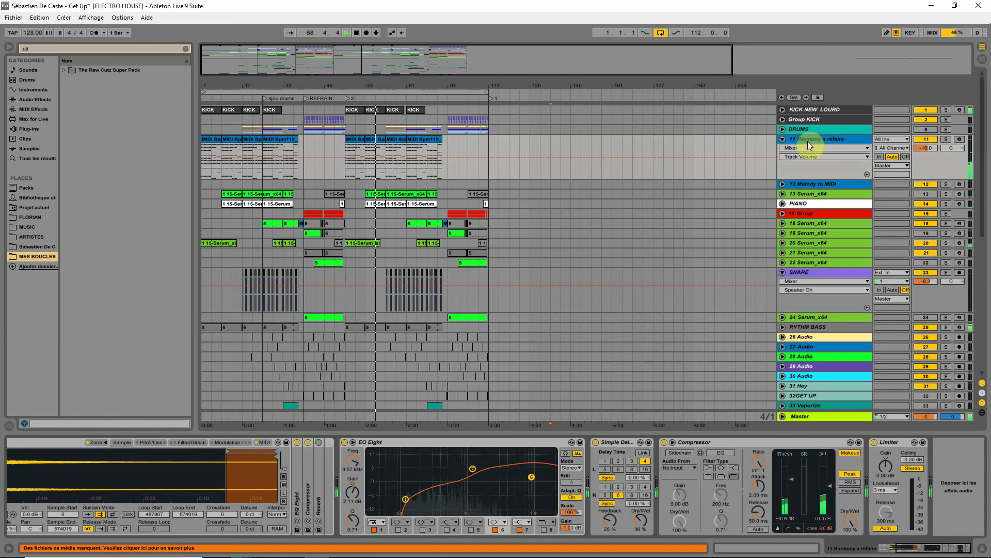
left_click(783, 139)
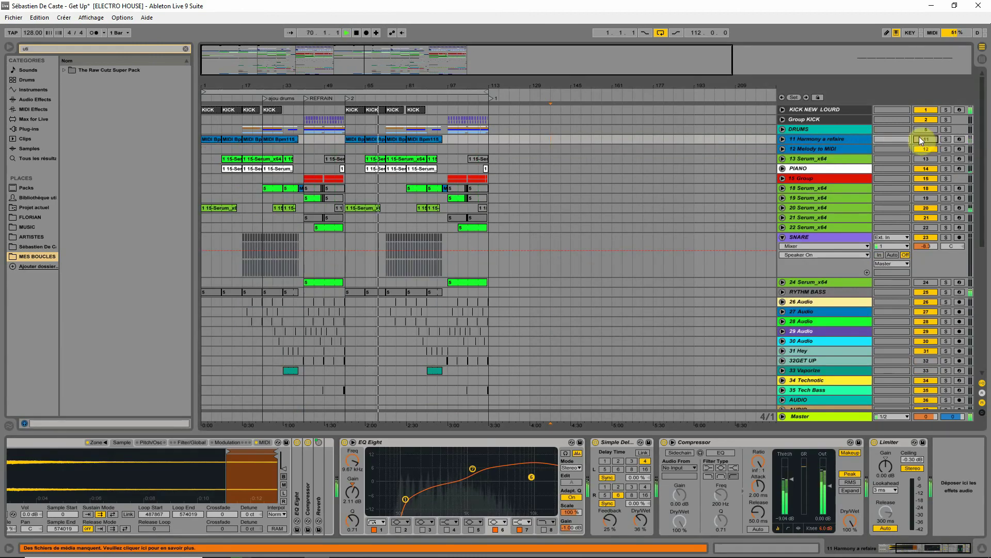
left_click(920, 139)
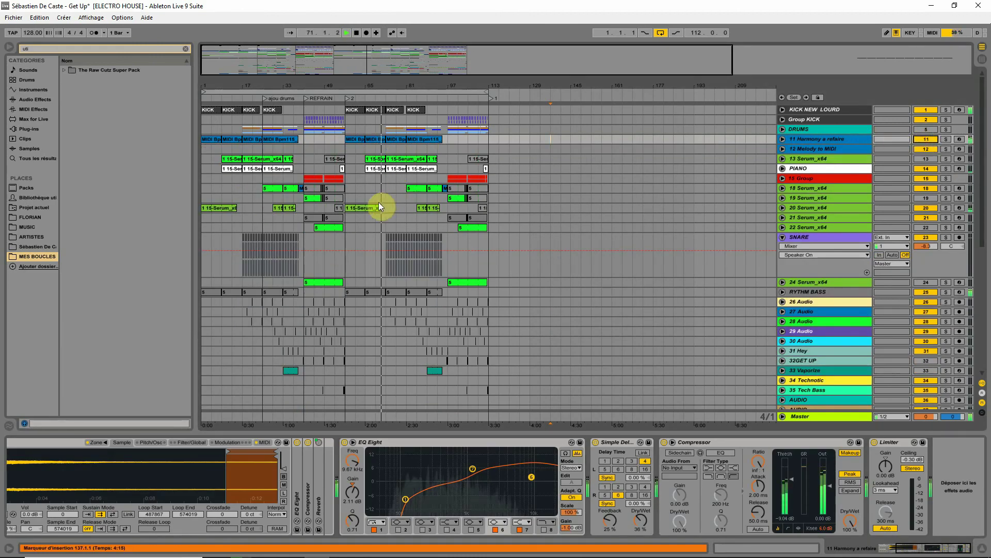
Step: Copy the second part's 20-bar clip from 20 Serum_x64 to 19 Serum_x64 at bar 73, and lengthen the original to bar 93
left_click(390, 207)
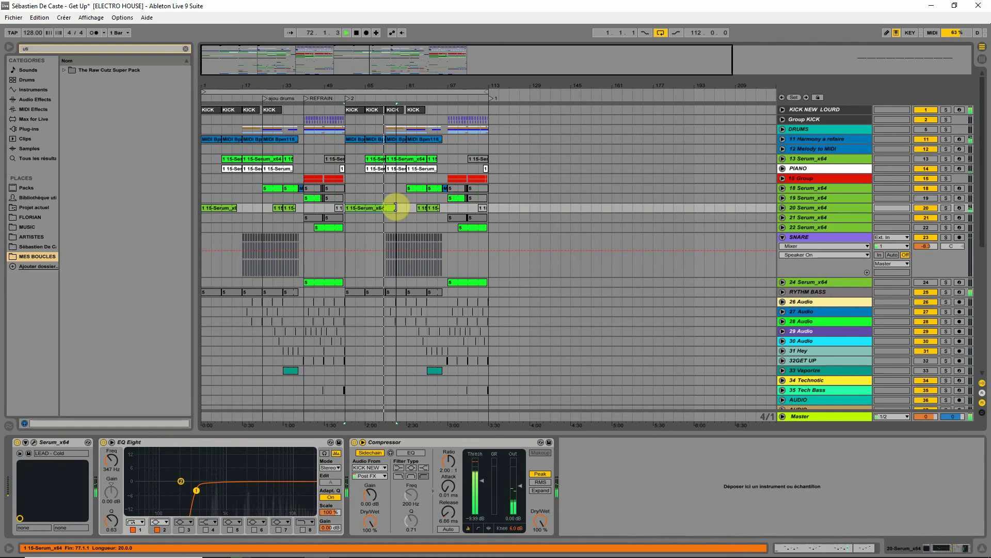
left_click_drag(375, 208, 413, 200)
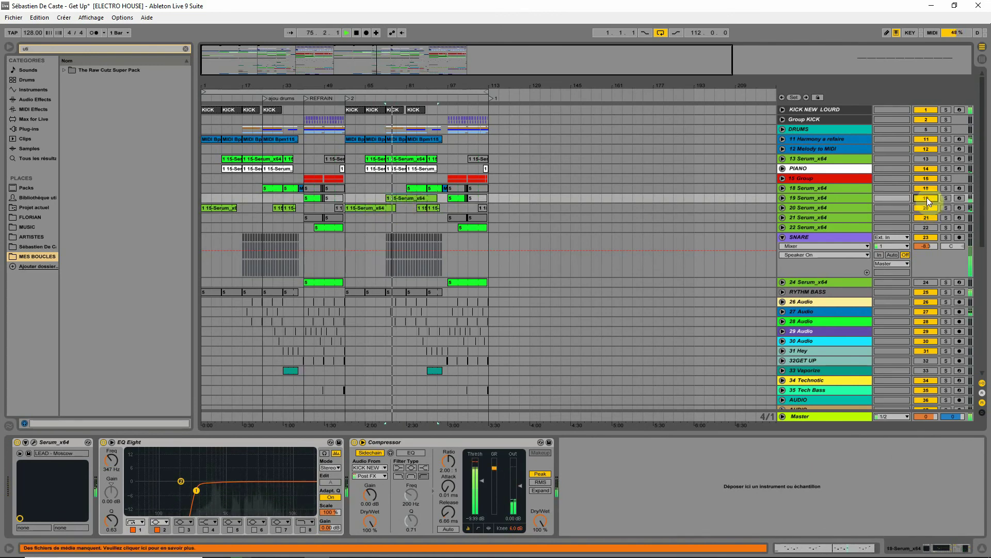
left_click(398, 209)
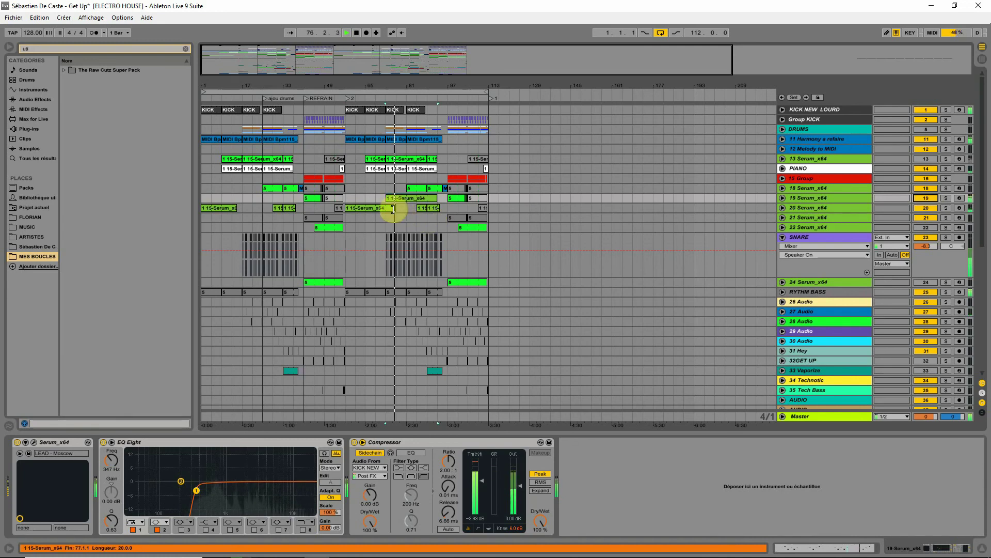
left_click_drag(408, 212, 418, 212)
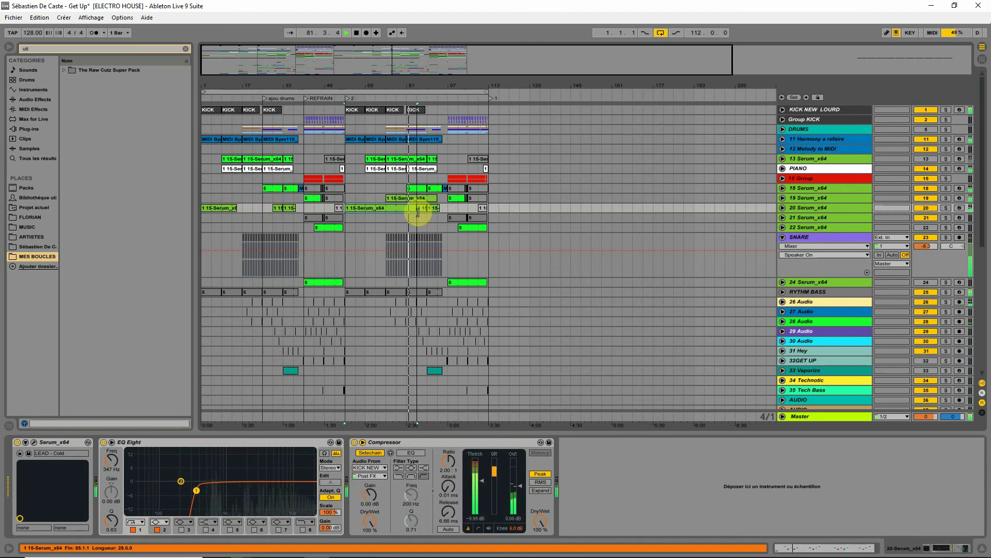
left_click_drag(417, 212, 437, 213)
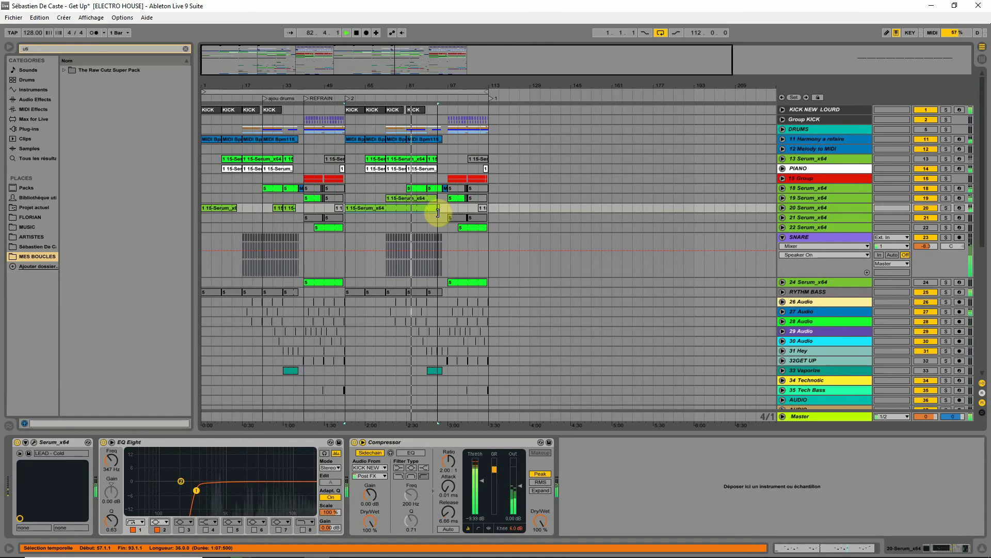
left_click(438, 210)
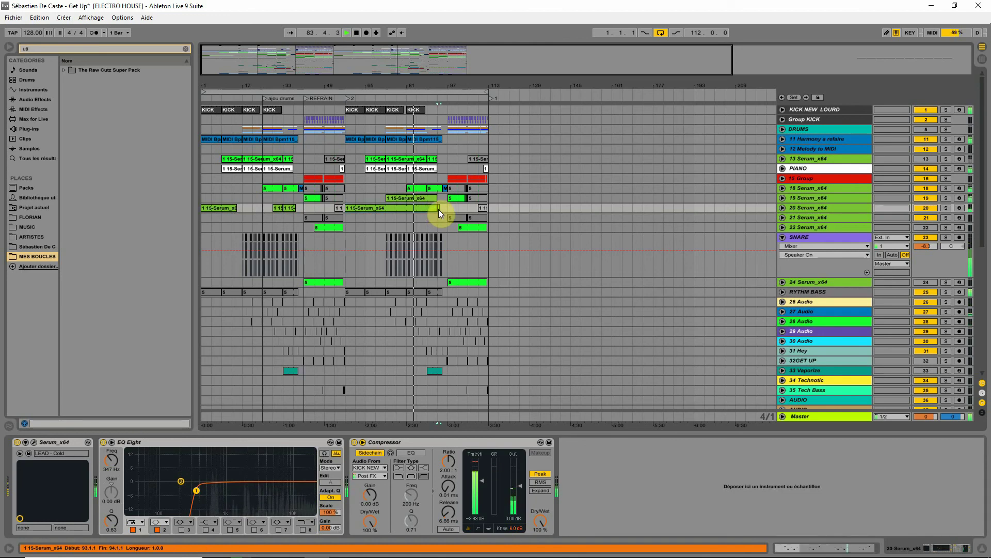
Step: Add a locator at bar 97
right_click(449, 98)
left_click(463, 122)
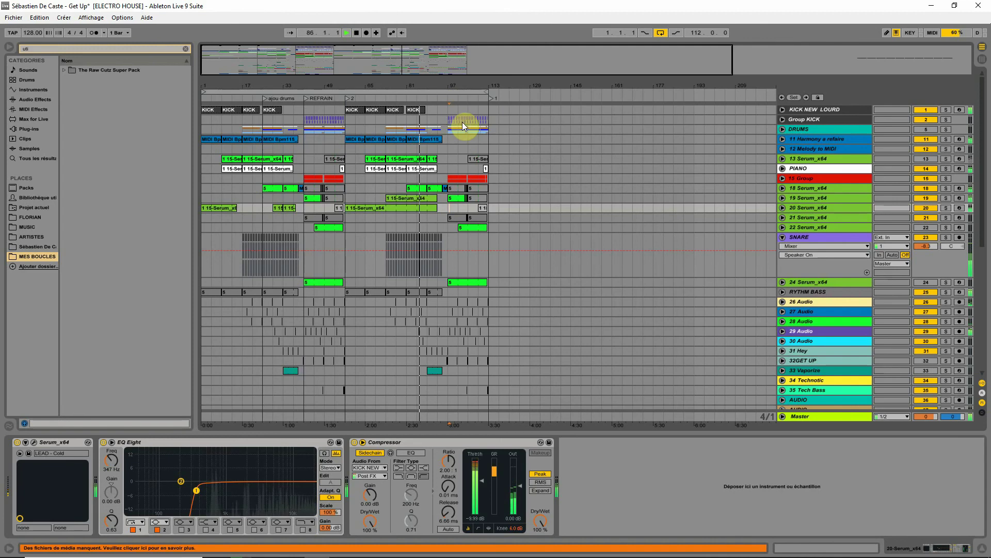
left_click(448, 98)
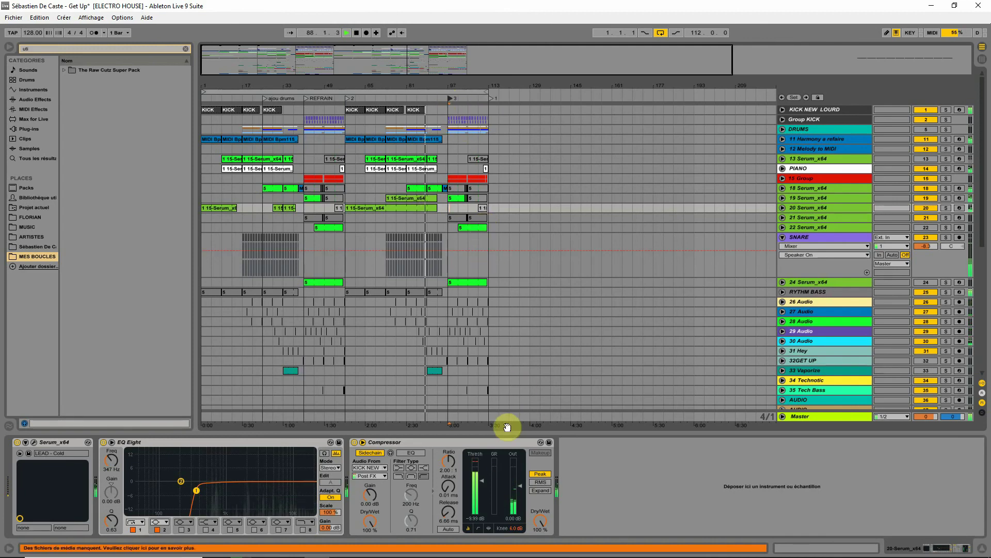
Step: Delete everything on all tracks from bar 97 onward, and extend the second part's clips on 19 and 20 Serum_x64 to bar 97
left_click_drag(518, 410, 446, 92)
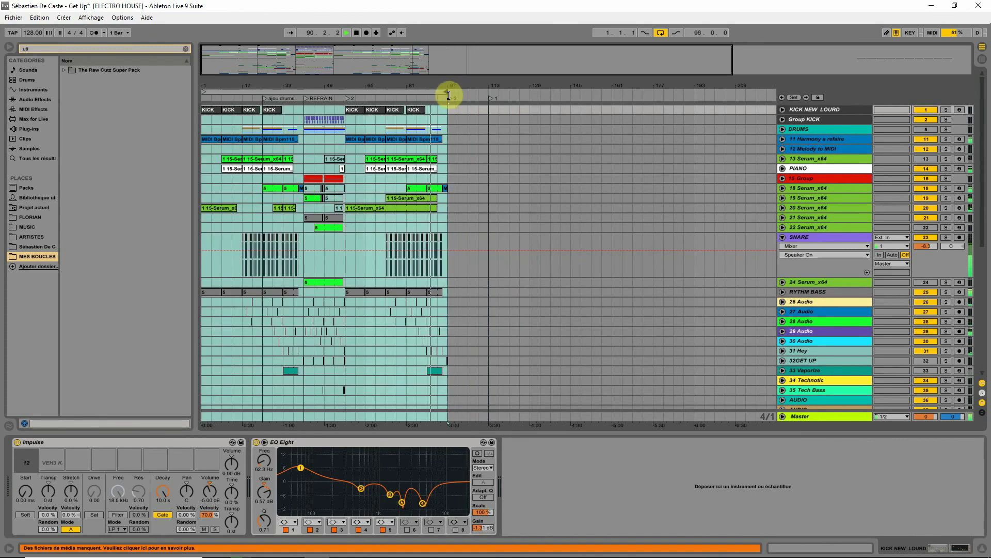
left_click(565, 196)
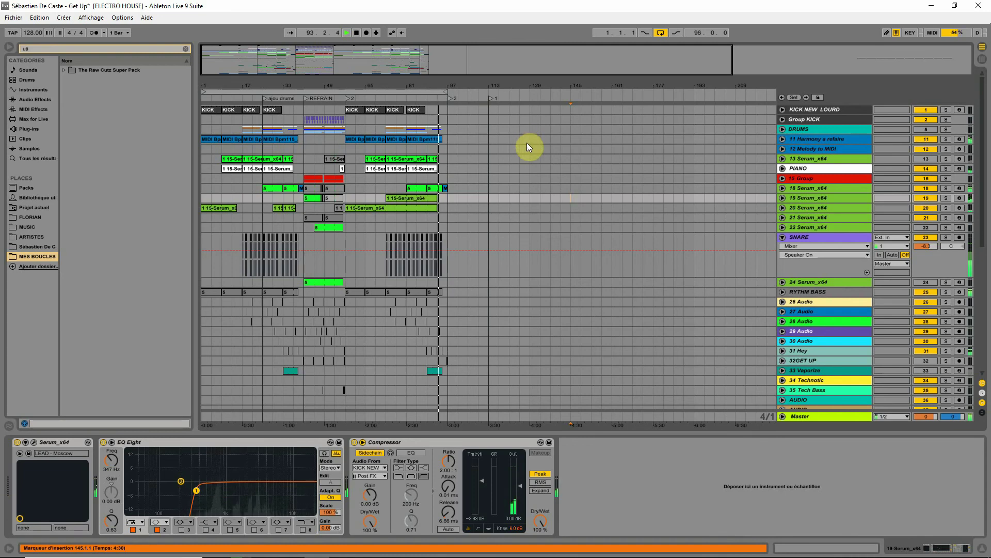
left_click_drag(436, 198, 447, 207)
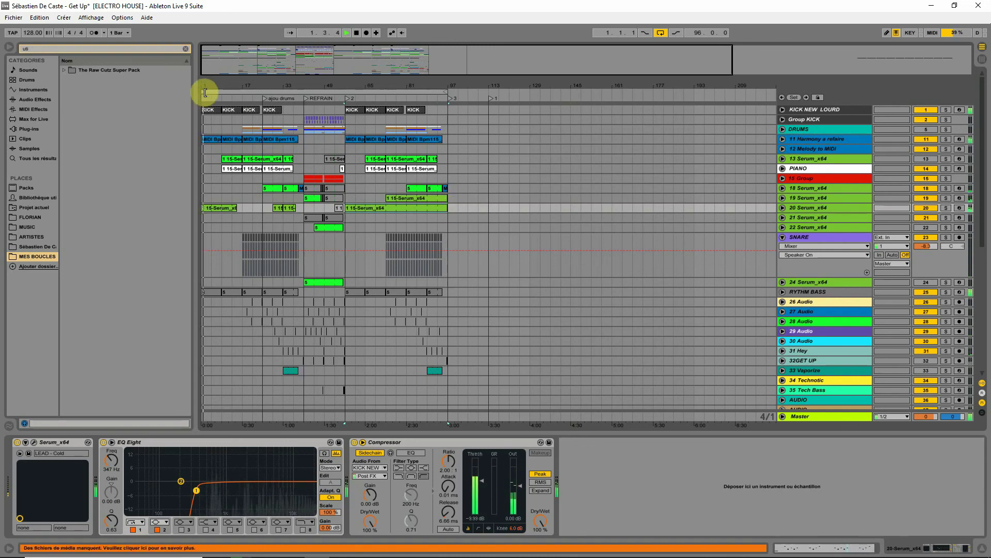
Step: Set the loop start to bar 41, keeping its end at bar 97, and move locator 1 to bar 1
left_click_drag(205, 93, 303, 88)
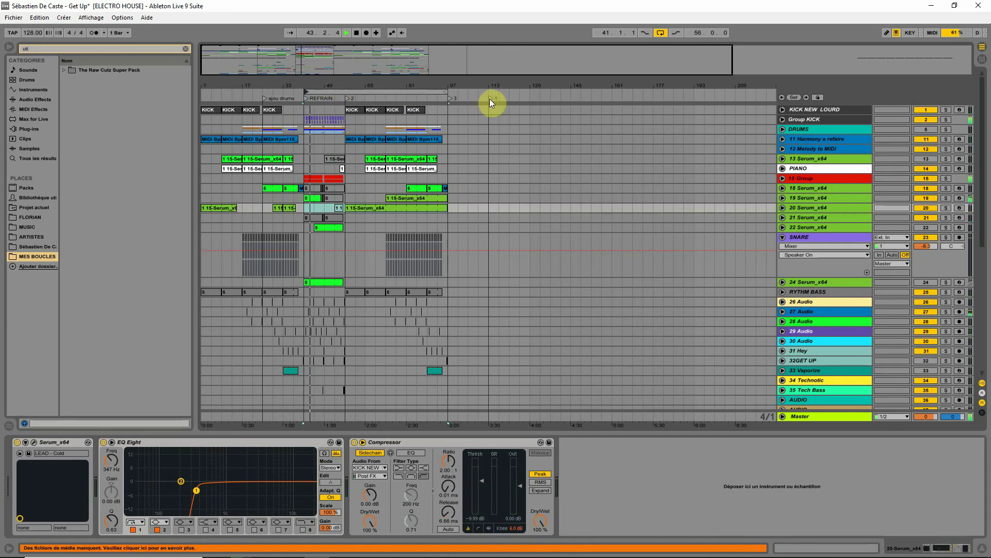
left_click_drag(489, 98, 160, 114)
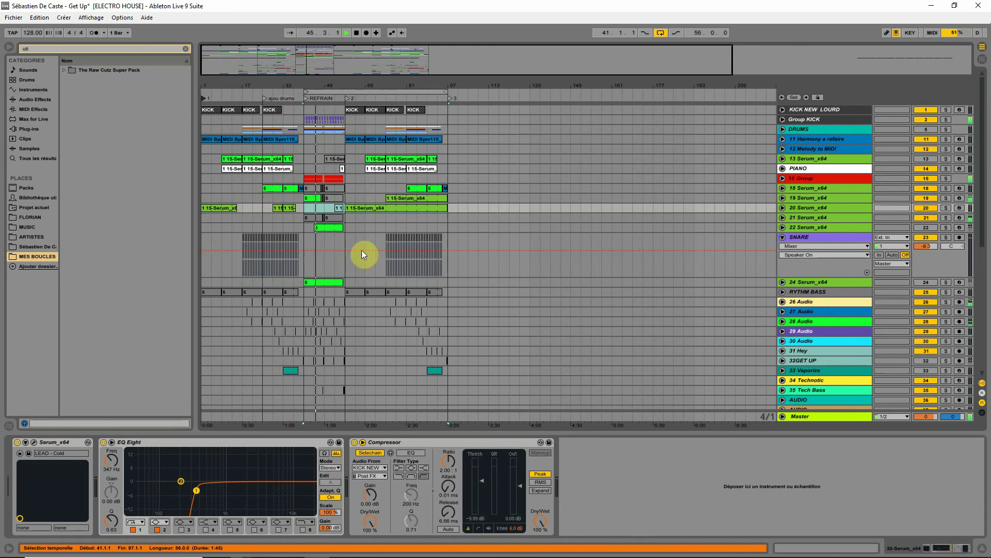
Step: Audition VES1 drum loops 008 to 012 with playback stopped, and place VES1 Loops 128BPM 010.wav at bar 41 on a new audio track
left_click_drag(287, 83, 287, 118)
scroll(393, 290, "down", 10)
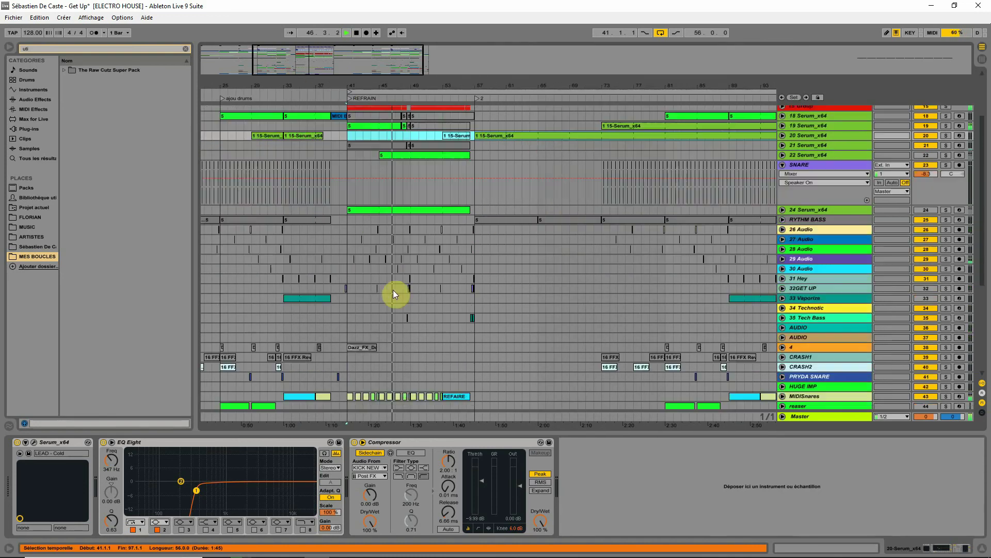
scroll(411, 273, "down", 2)
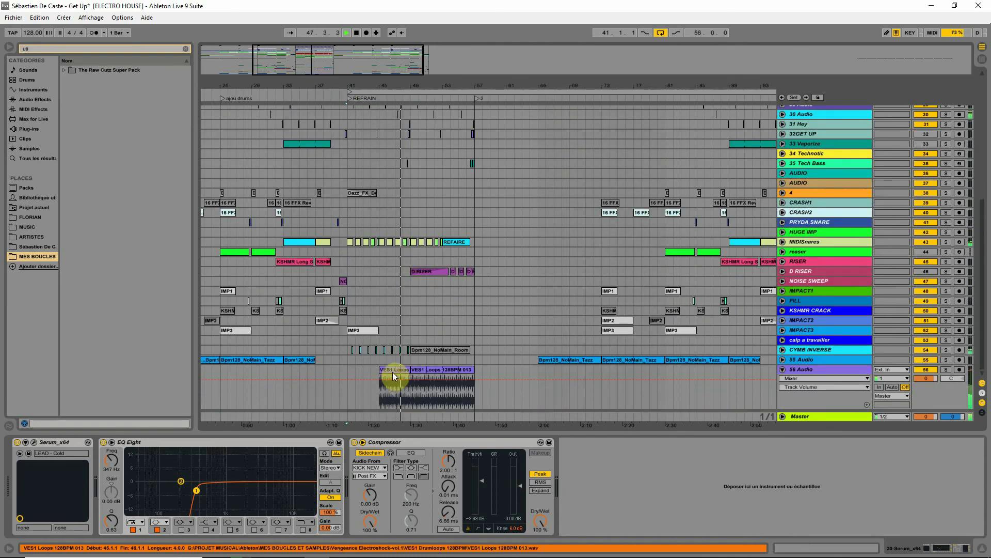
left_click(185, 48)
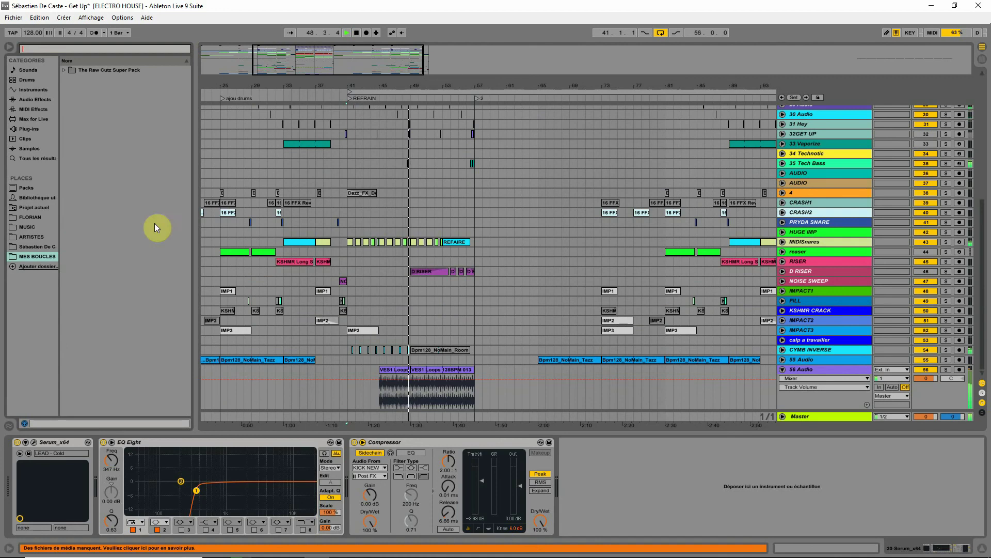
left_click(144, 211)
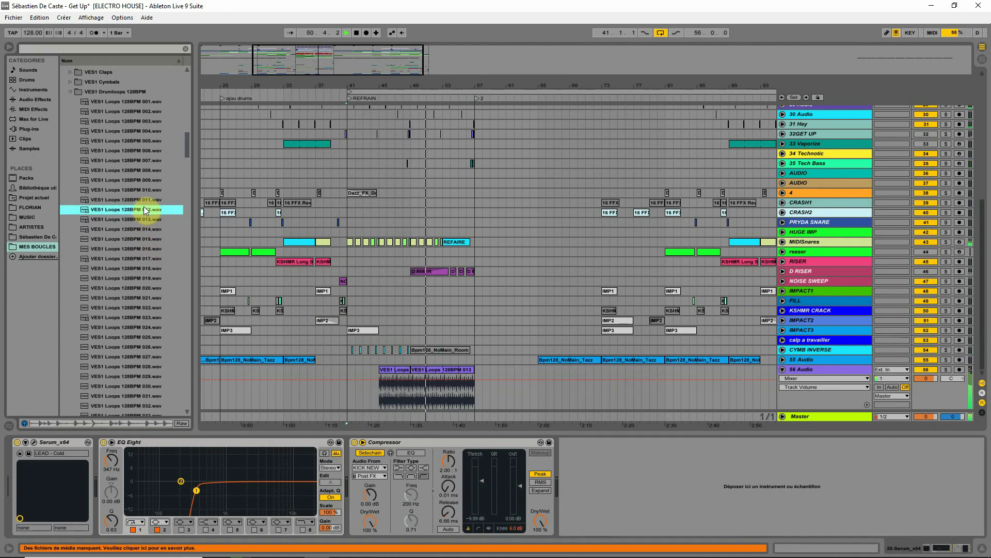
key("space")
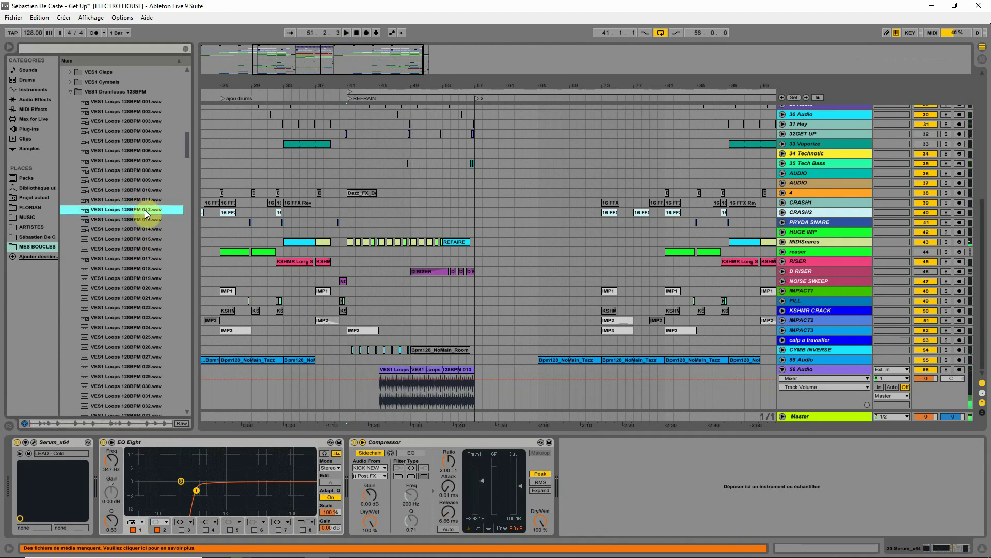
key("Up")
key("Up")
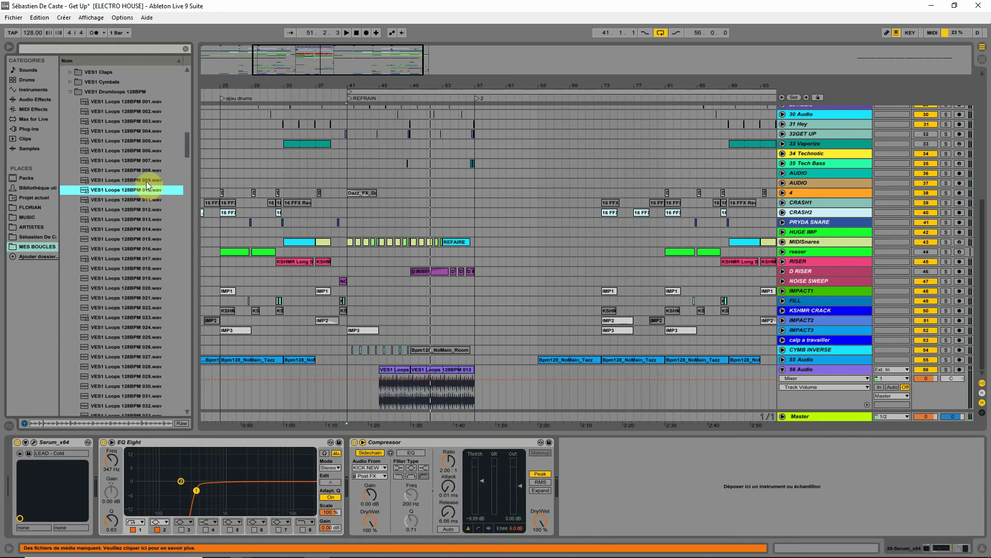
left_click(146, 180)
left_click(148, 171)
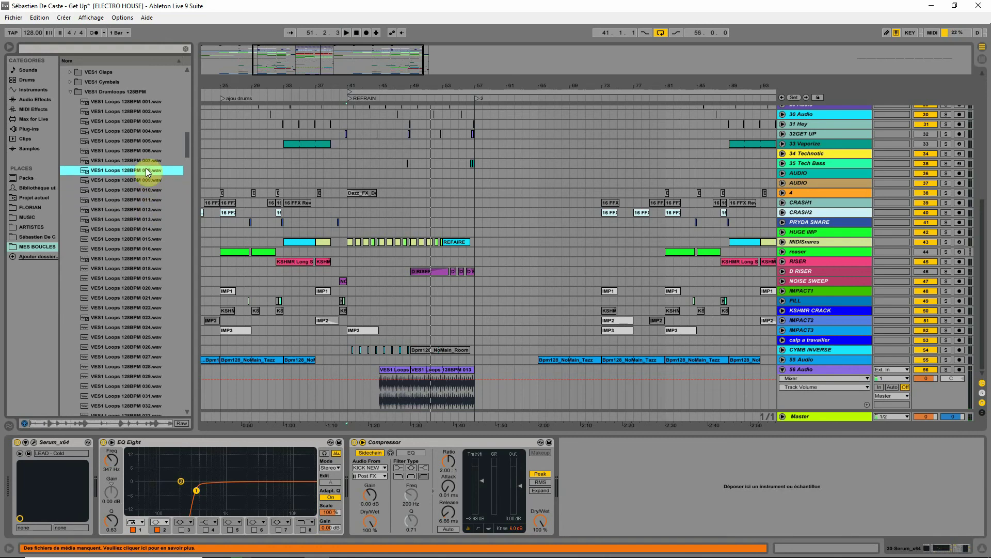
left_click(148, 190)
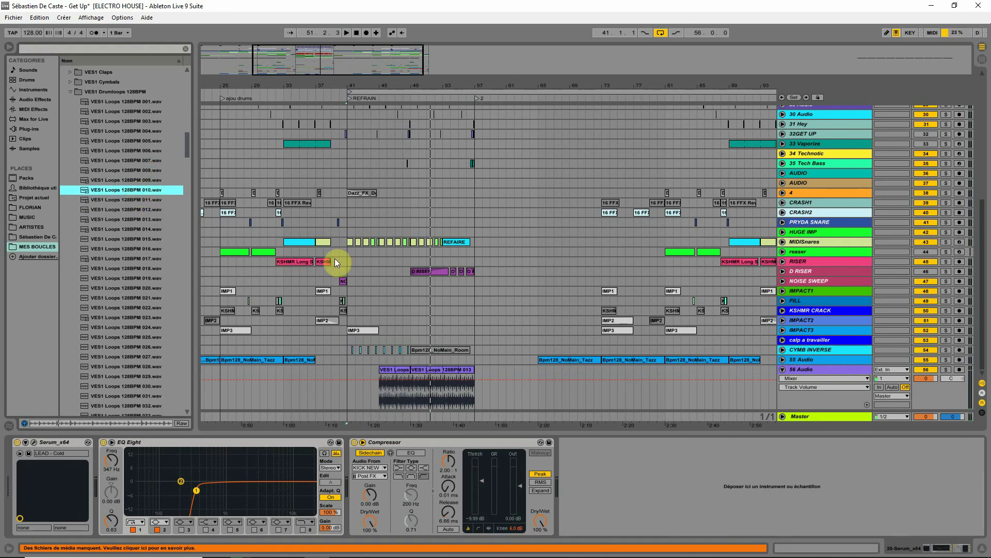
left_click(782, 369)
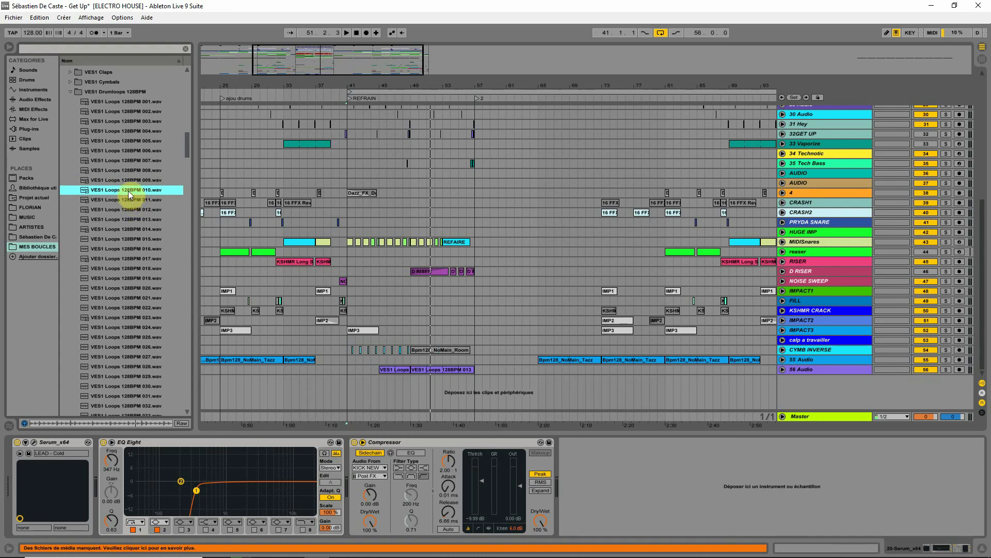
left_click_drag(128, 192, 349, 388)
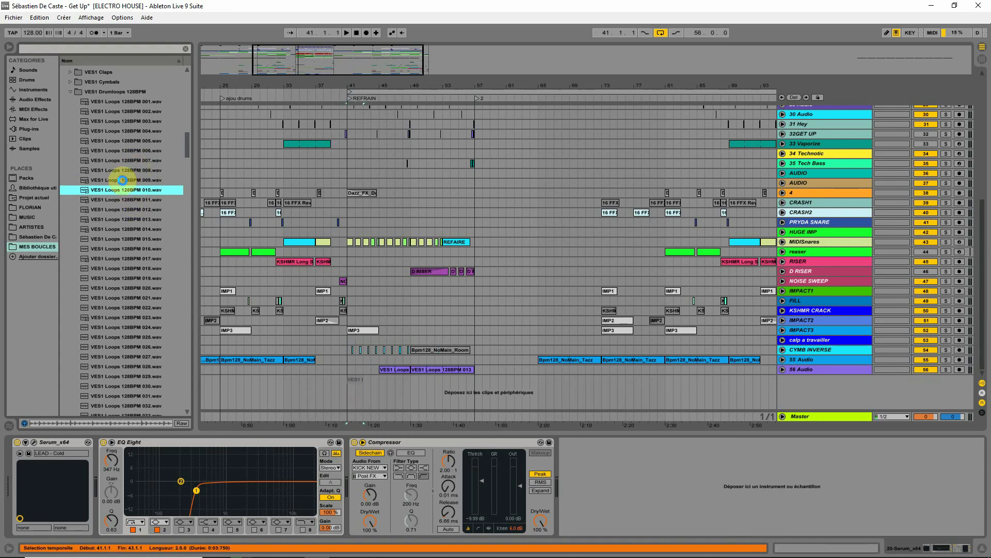
Step: Audition VES1 drum loops 009 down to 001, and listen again to a few between 009 and 019
left_click(138, 180)
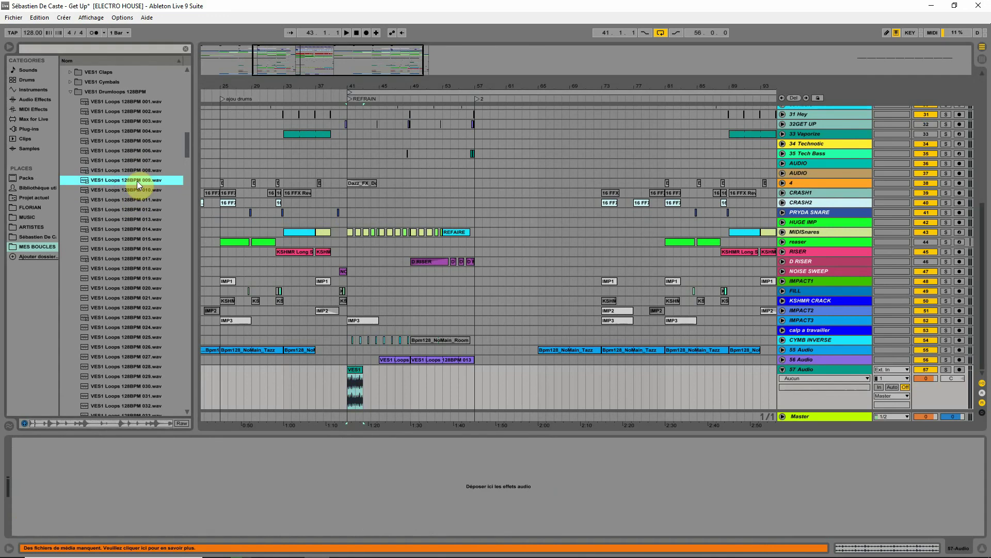
left_click(139, 170)
left_click(142, 160)
left_click(144, 149)
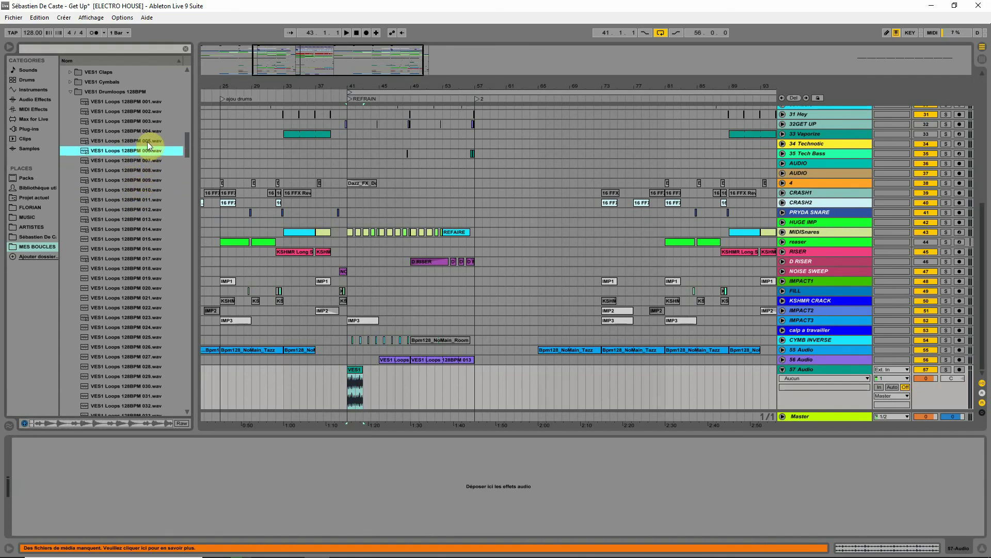
left_click(147, 142)
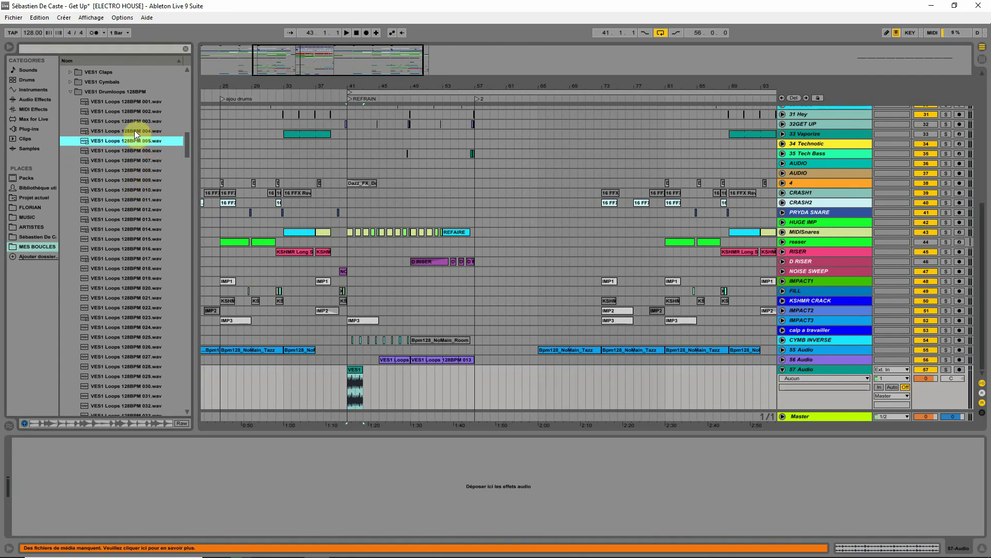
left_click(134, 130)
left_click(135, 121)
left_click(133, 111)
left_click(132, 102)
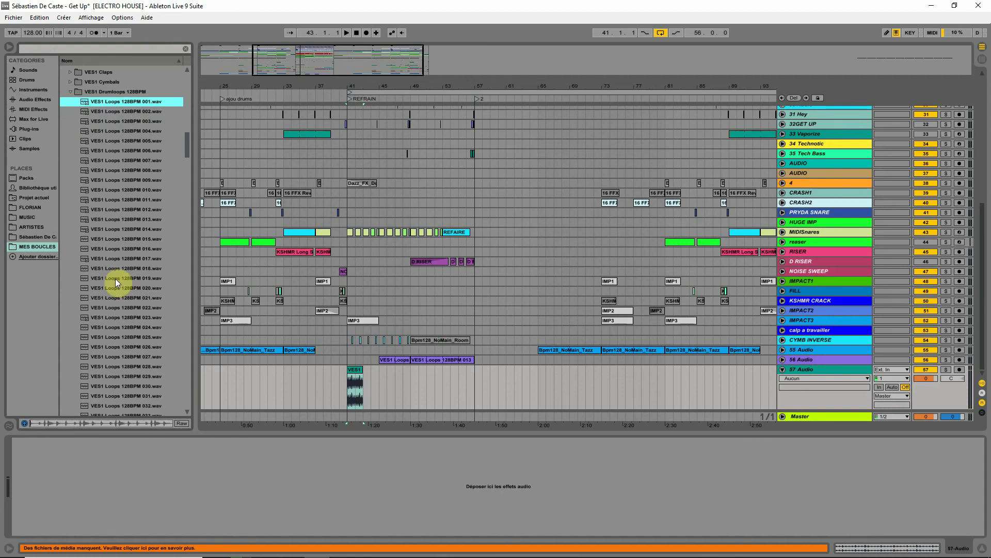
left_click(116, 278)
left_click(143, 213)
left_click(145, 190)
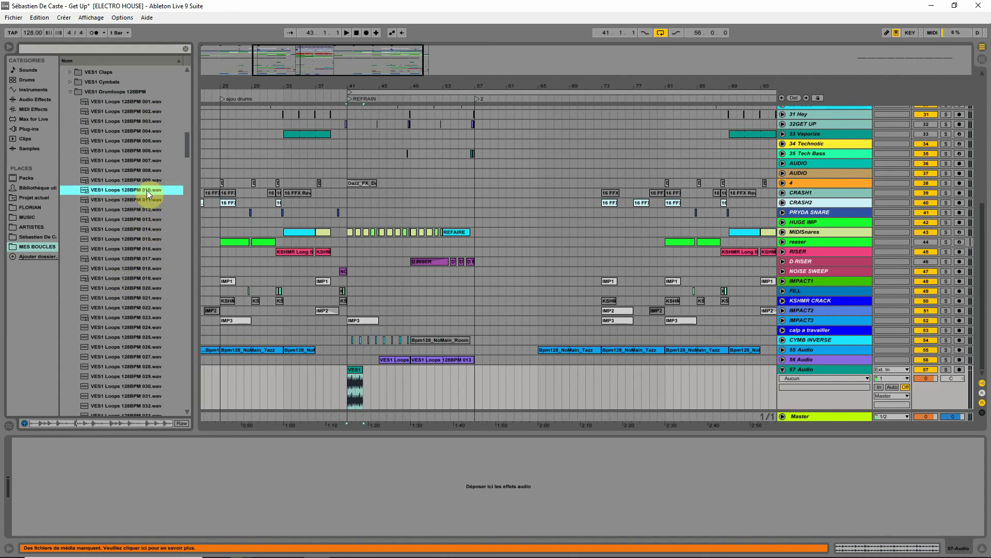
left_click(143, 181)
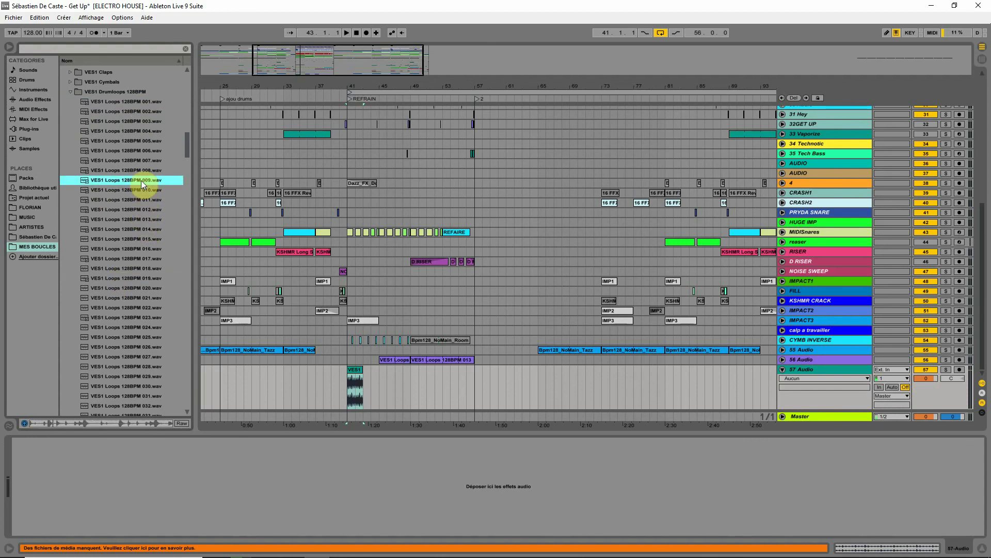
Step: Try VES1 Loops 128BPM 009.wav at bar 43 on 57 Audio during playback, and delete that clip
left_click_drag(143, 184, 382, 408)
key("space")
left_click(370, 371)
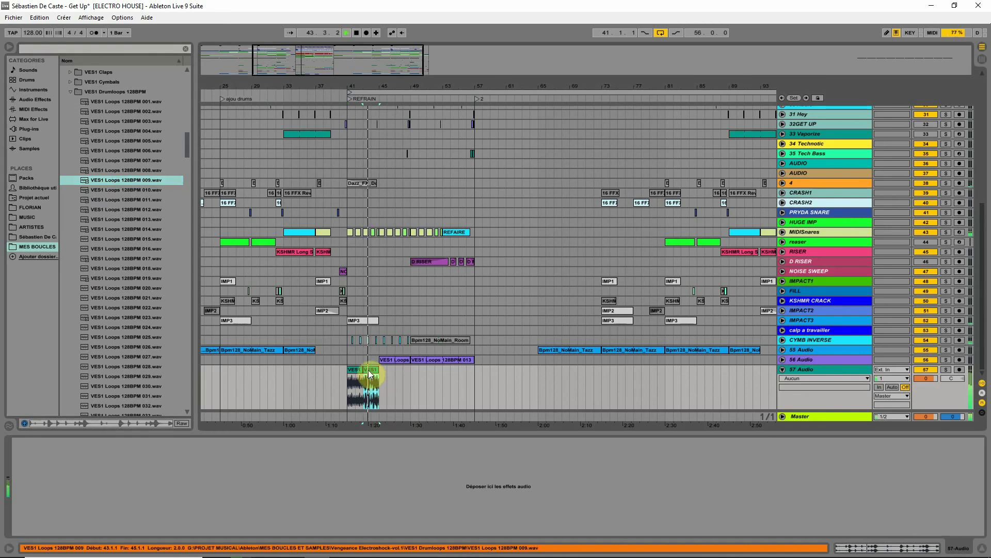
key("Delete")
Step: Play the refrain from bar 41 and extend the VES1 Loops 128BPM 010 clip on 57 Audio to bar 57
left_click(356, 371)
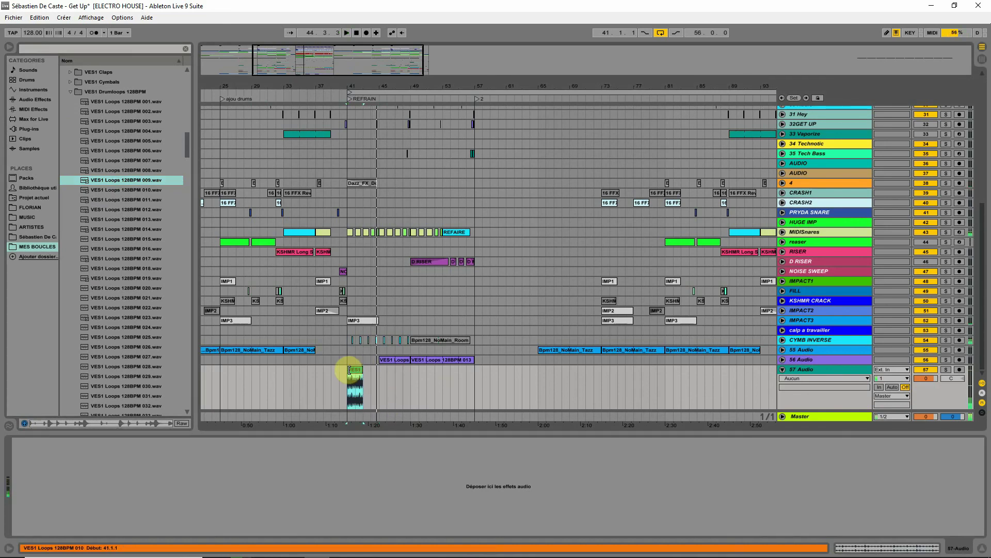
key("space")
key("space")
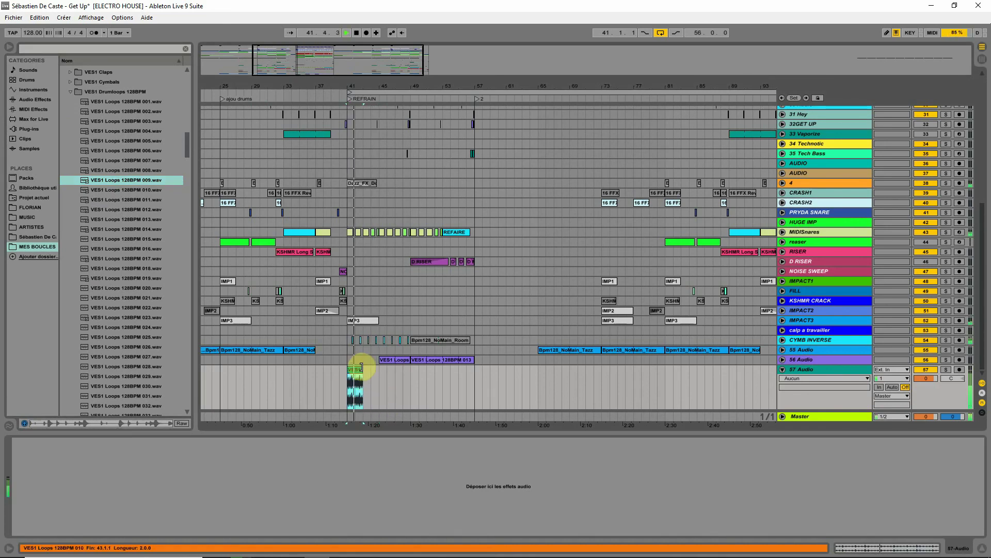
left_click_drag(362, 377, 467, 380)
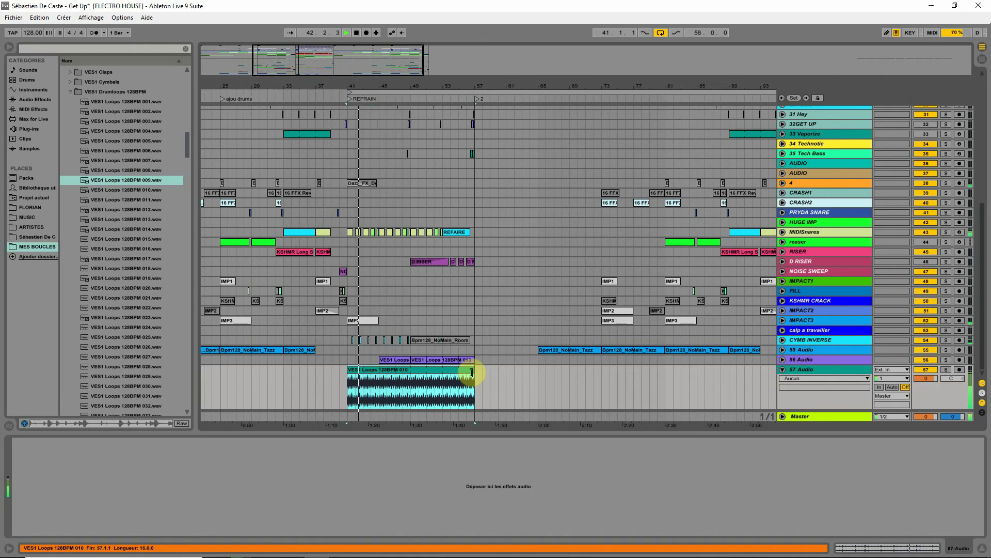
Step: Transpose the VES1 Loops 128BPM 010 clip up 4 st and lower the 57 Audio track volume to -5.8 dB
left_click(926, 378)
left_click_drag(926, 378, 926, 385)
double_click(406, 380)
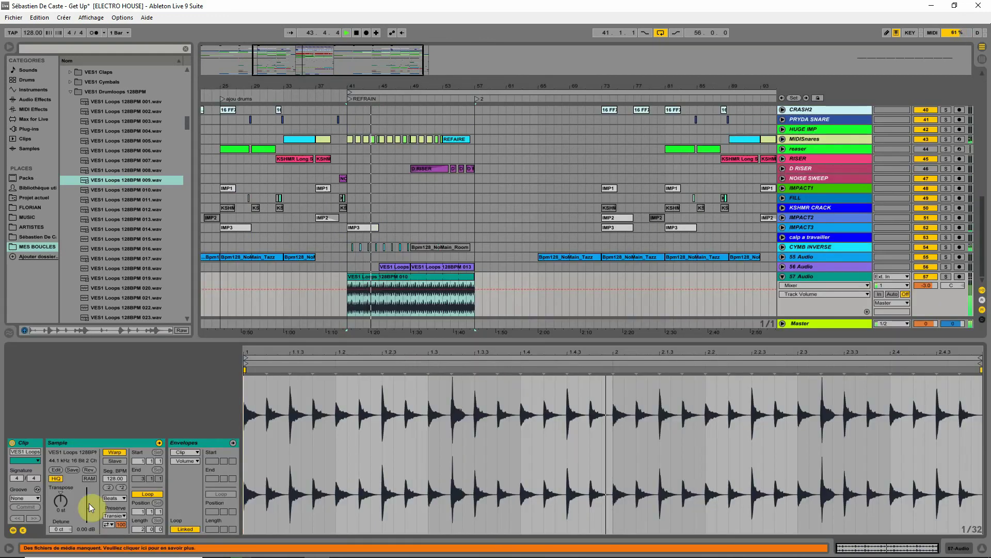
left_click_drag(55, 502, 70, 510)
mouse_move(925, 285)
left_mouse_down()
mouse_move(926, 302)
mouse_move(932, 290)
left_mouse_up()
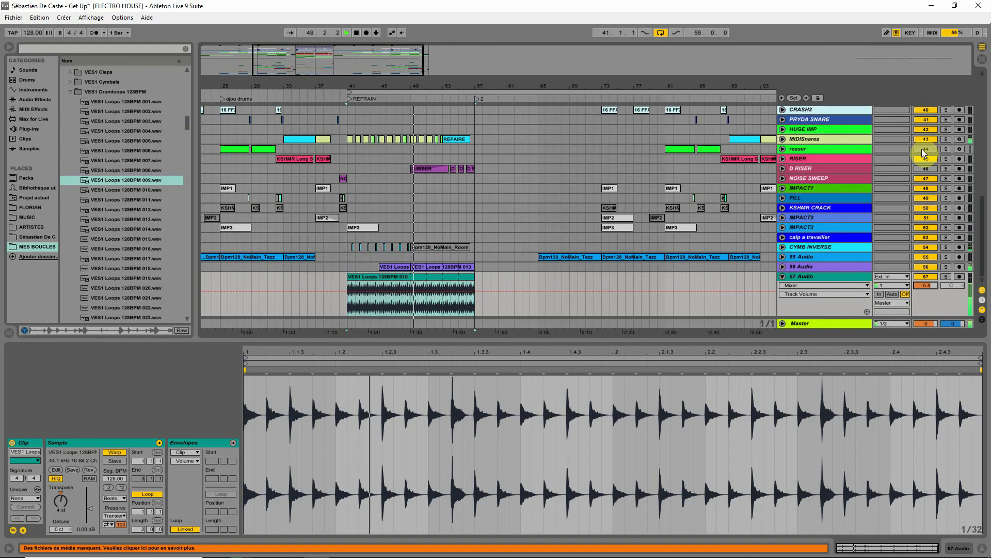
Step: Trim the start of the VES1 Loops 128BPM 010 clip to bar 49, lower 57 Audio to -14.5 dB and briefly solo it
left_click_drag(348, 282, 459, 283)
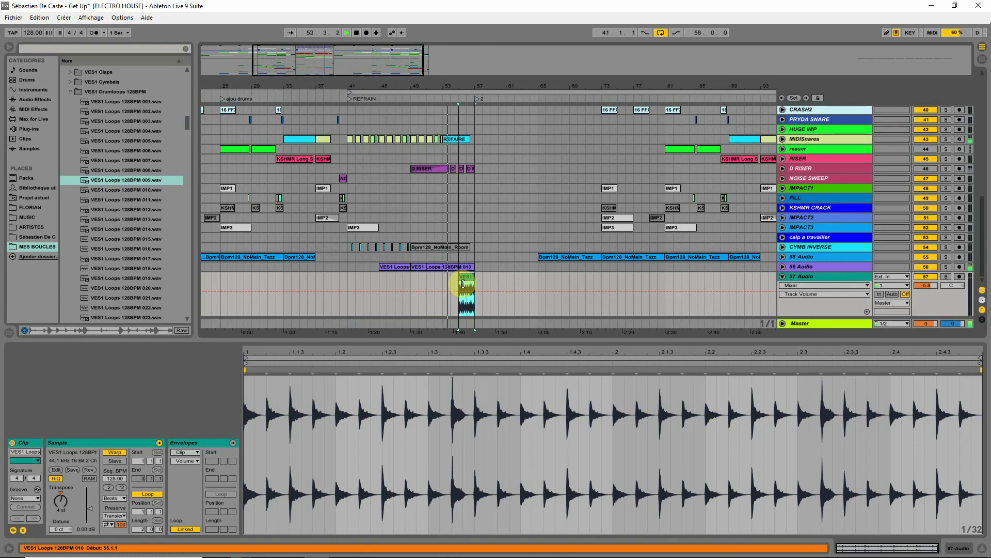
left_click_drag(463, 283, 414, 288)
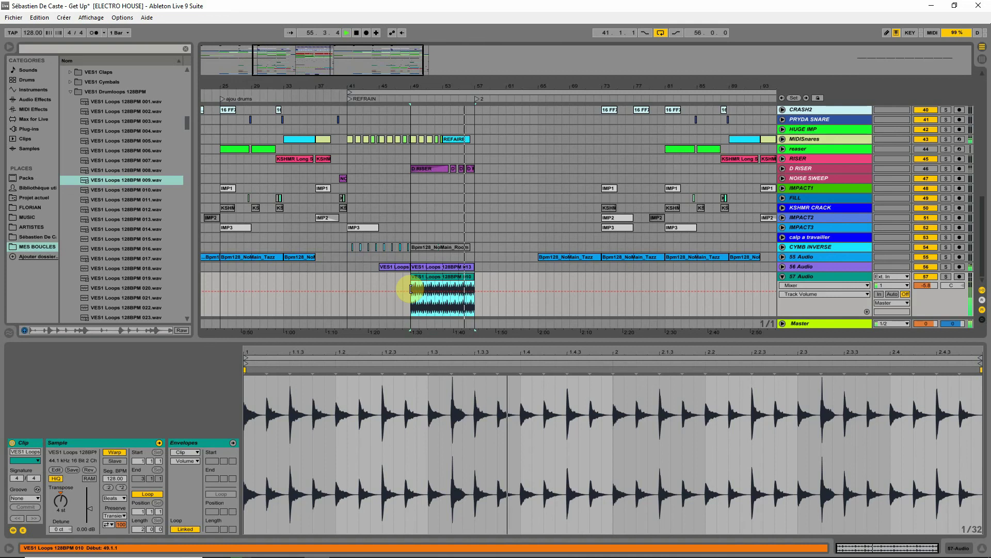
left_click(932, 286)
left_click_drag(931, 284, 931, 306)
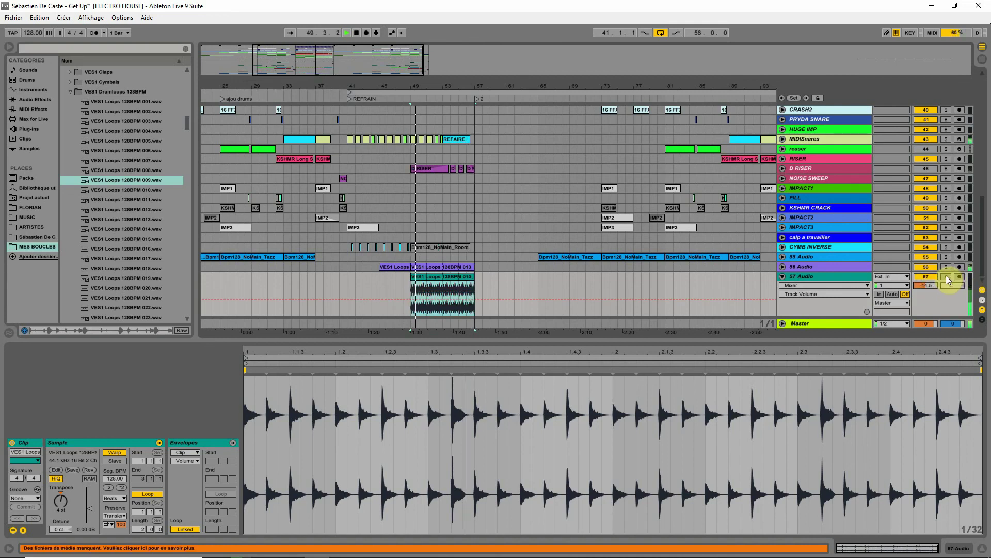
left_click(946, 277)
left_click(946, 277)
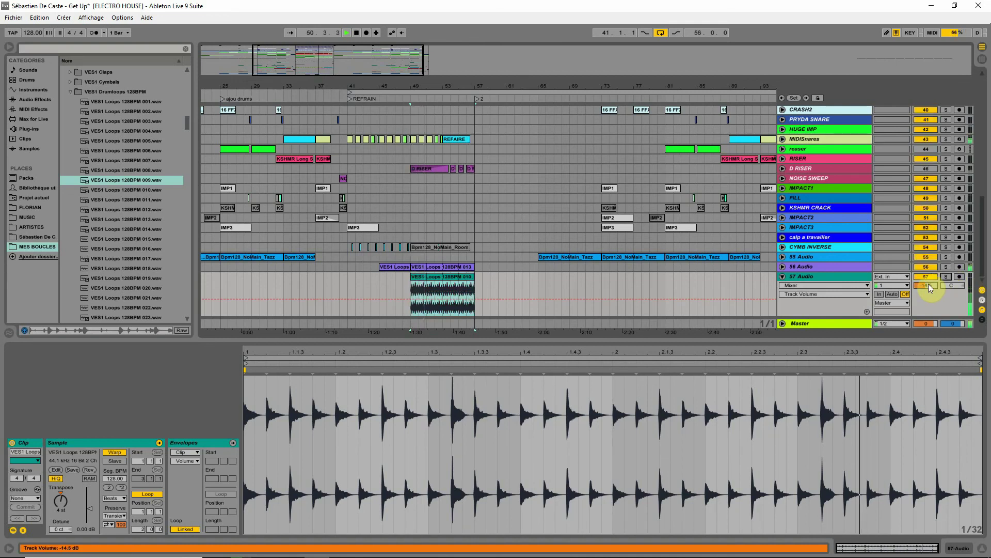
Step: Turn off transient looping for the 57 Audio clip, shorten its transient envelope, and raise the track volume to -5.4 dB
double_click(850, 277)
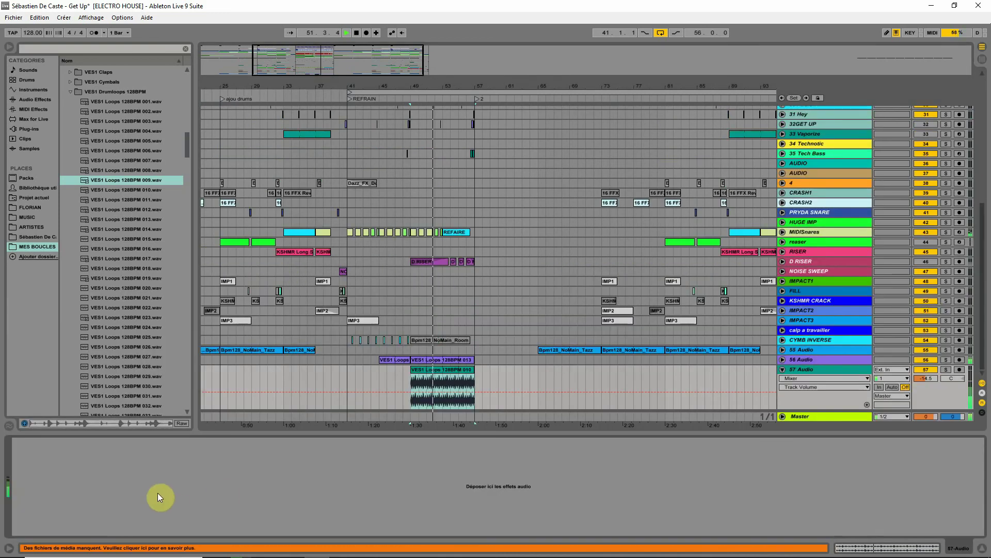
double_click(448, 370)
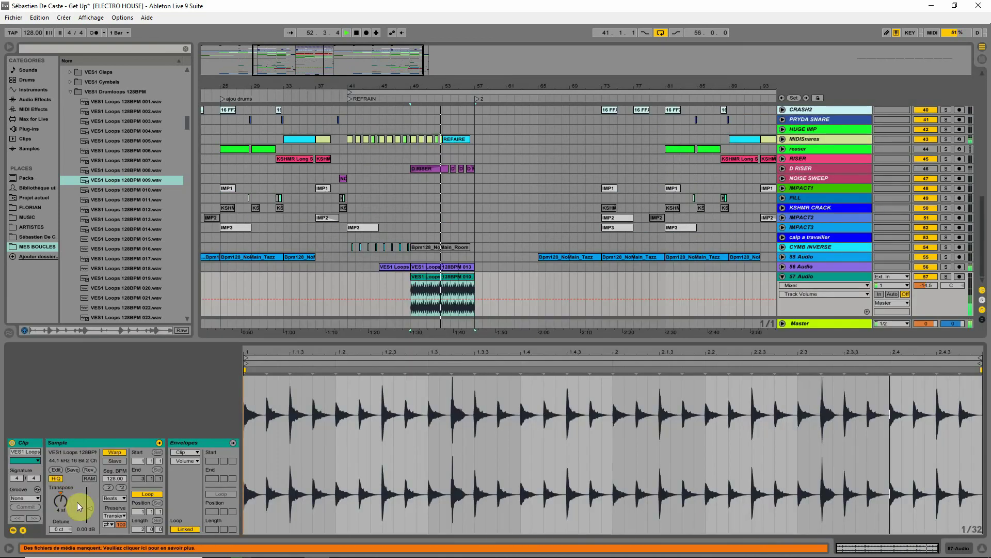
left_click(111, 525)
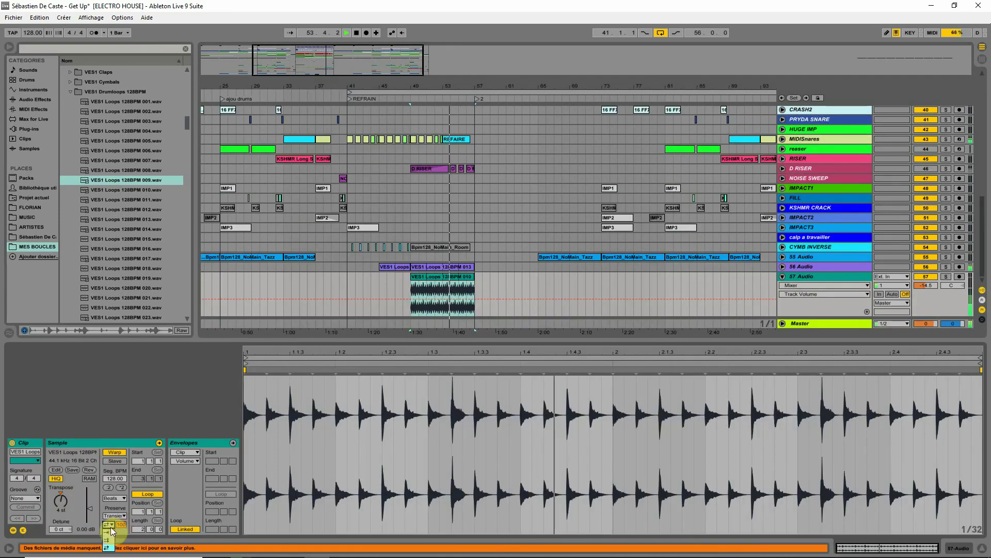
left_click(110, 533)
left_click_drag(122, 525, 122, 546)
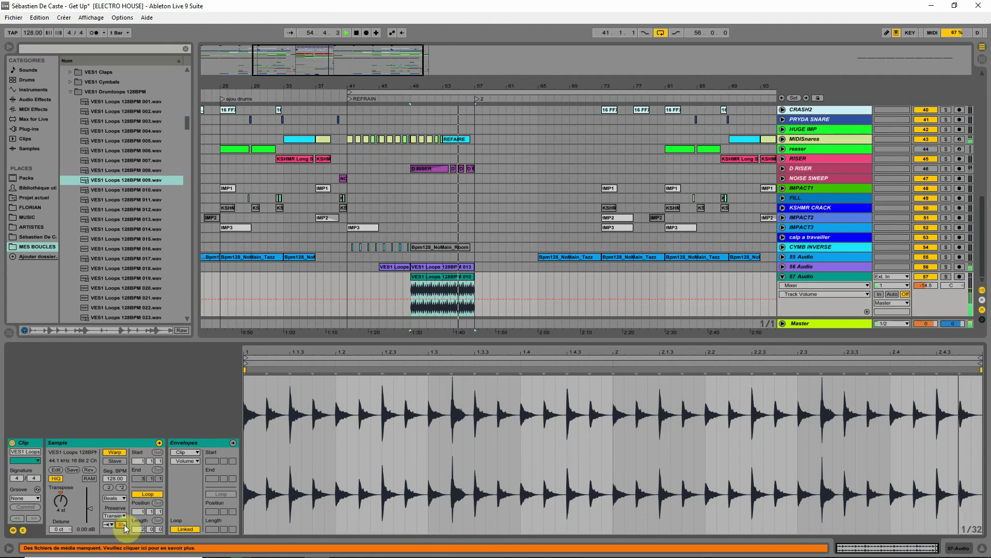
left_click_drag(926, 285, 926, 266)
left_click(822, 279)
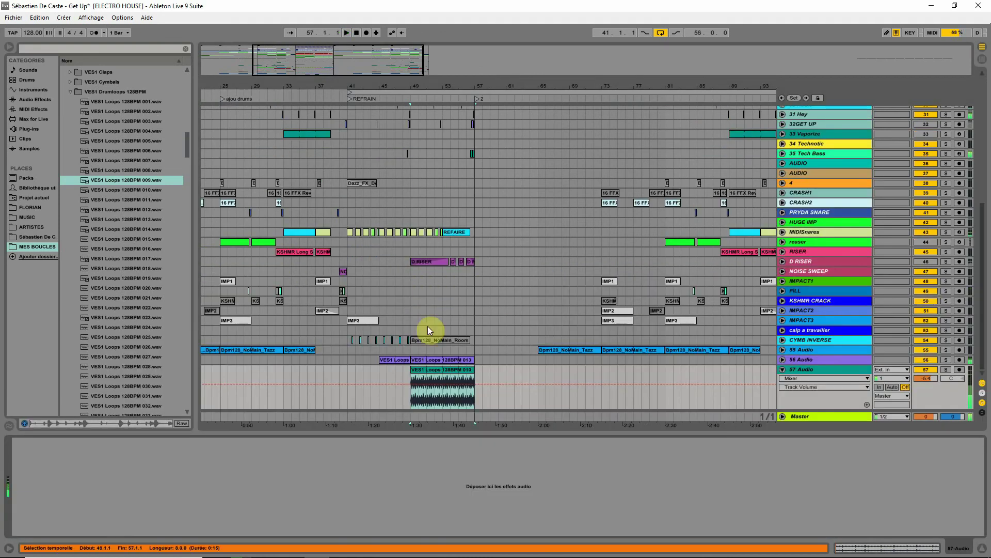
Step: Try starting the 57 Audio clip at bar 51, return its start to bar 49, and lower the track volume to -7.2 dB
mouse_move(411, 376)
left_mouse_down()
mouse_move(336, 375)
mouse_move(446, 374)
mouse_move(423, 374)
left_mouse_up()
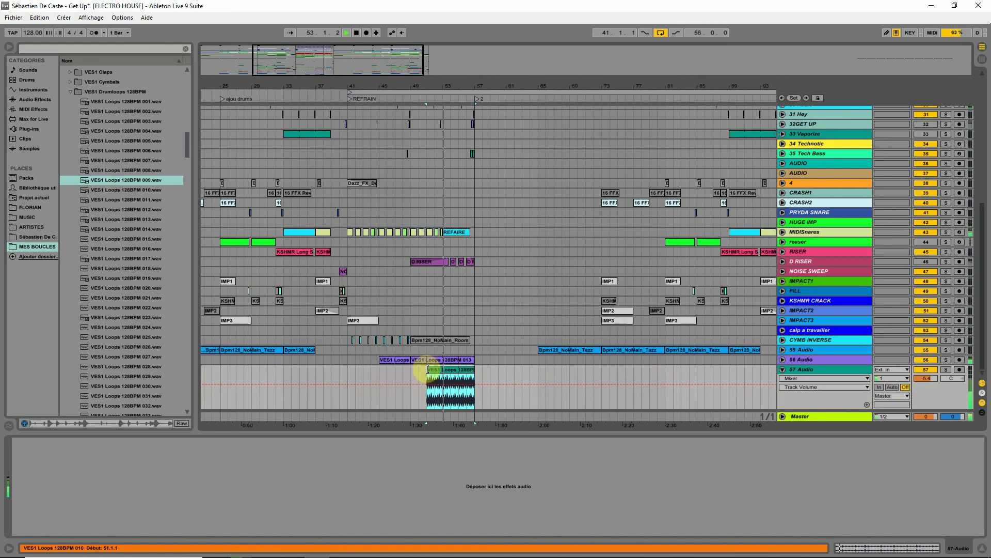
left_click_drag(427, 373, 415, 370)
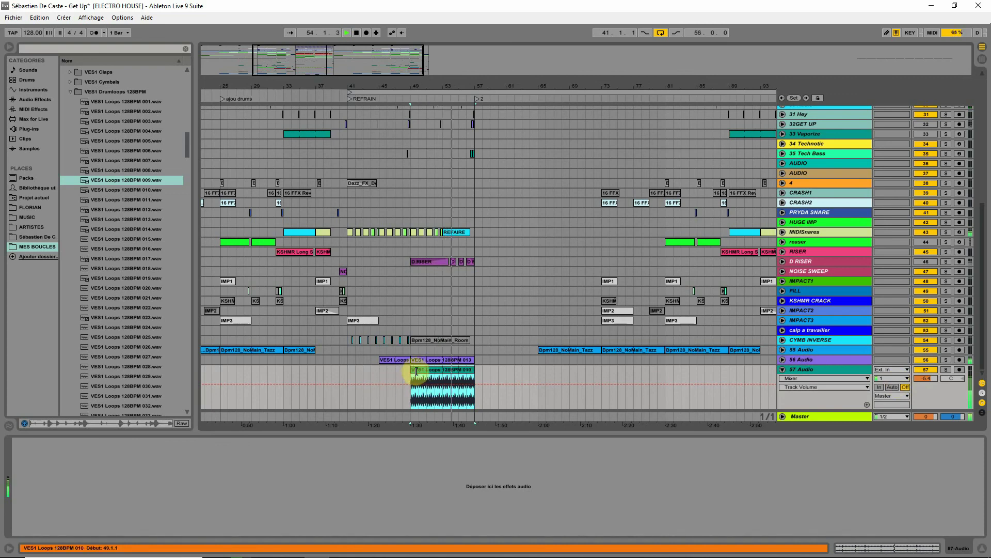
left_click_drag(924, 379, 925, 383)
Step: Audition VES1 drum loops 013 to 025 with playback stopped, and fold the 57 Audio track
key("space")
left_click(133, 220)
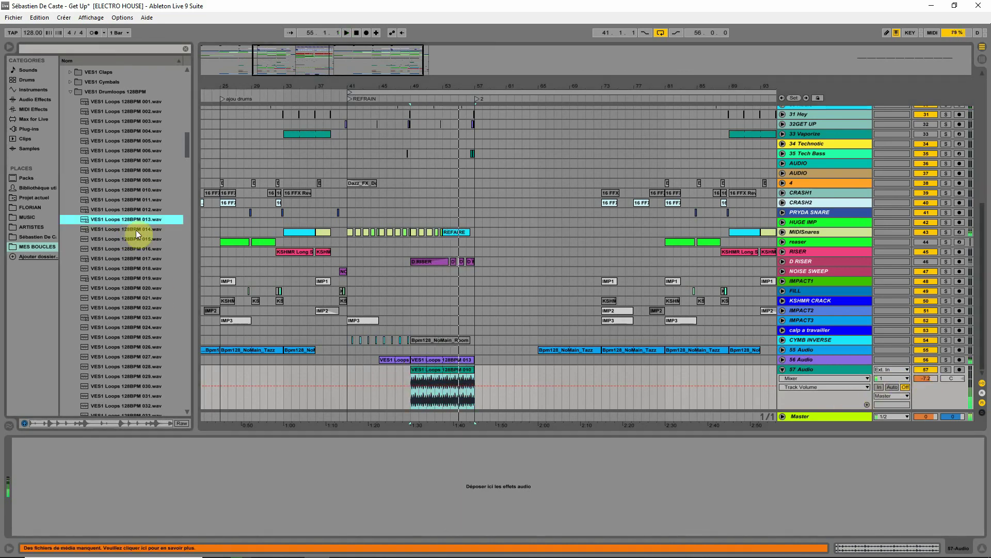
key("Down")
key("Down")
key("Down")
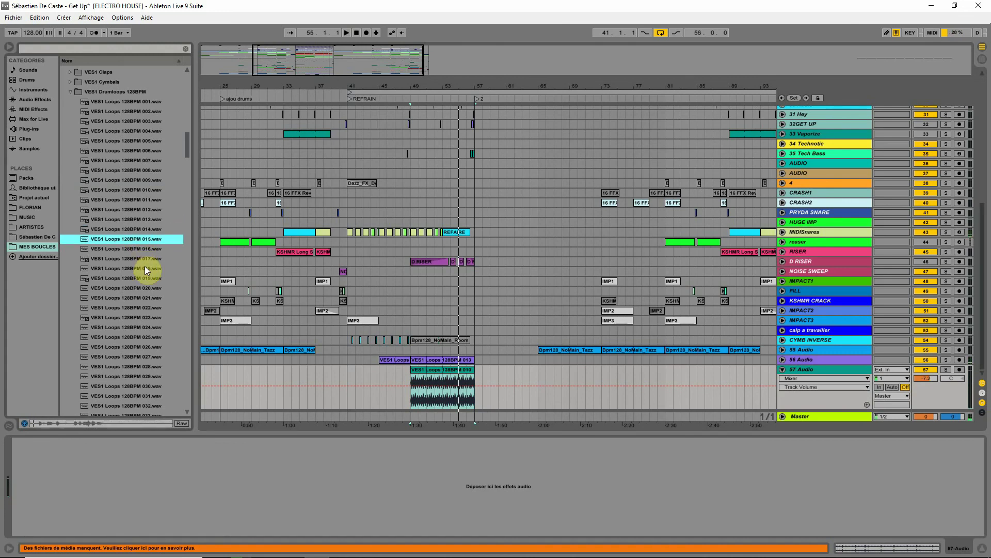
key("Down")
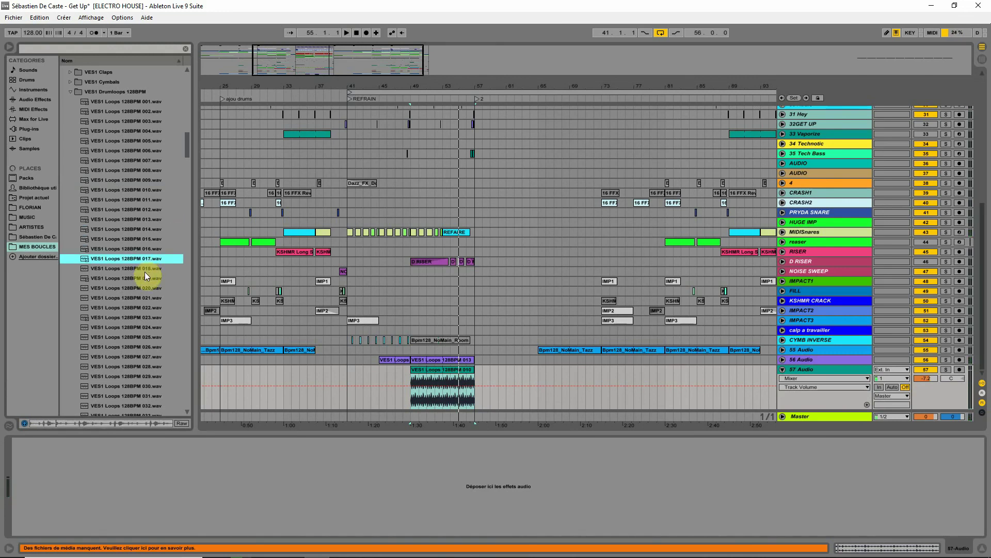
scroll(163, 342, "down", 2)
scroll(163, 342, "down", 2)
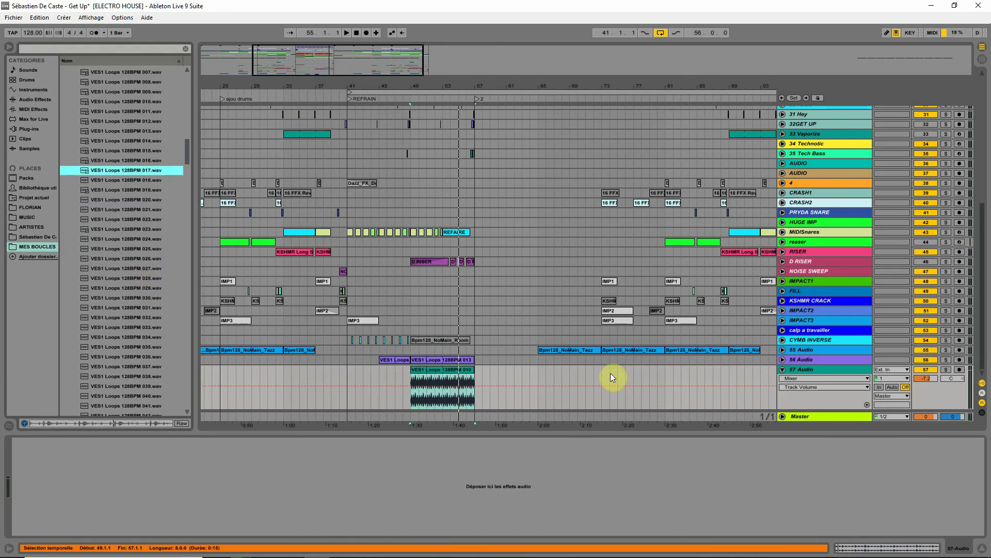
left_click(783, 370)
key("Down")
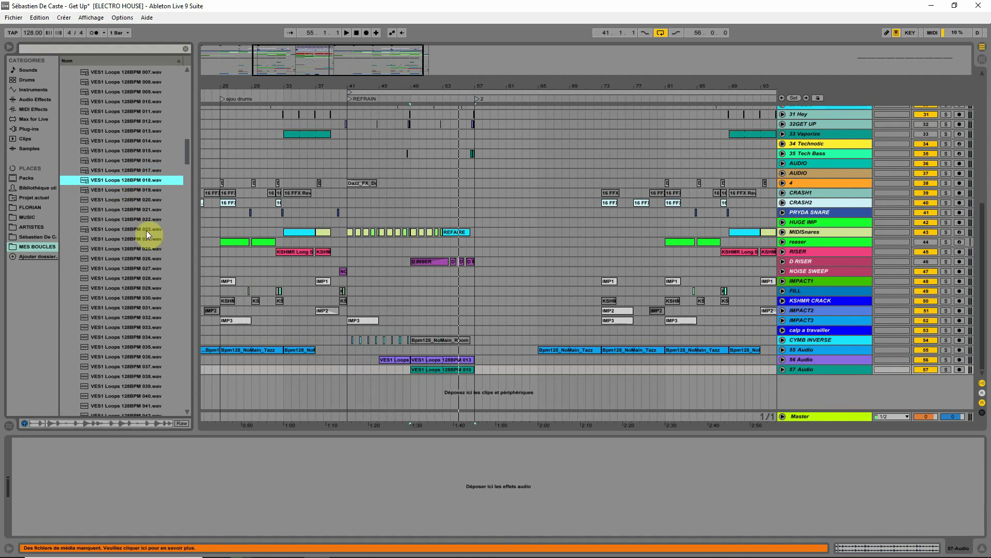
key("Down")
key("Down")
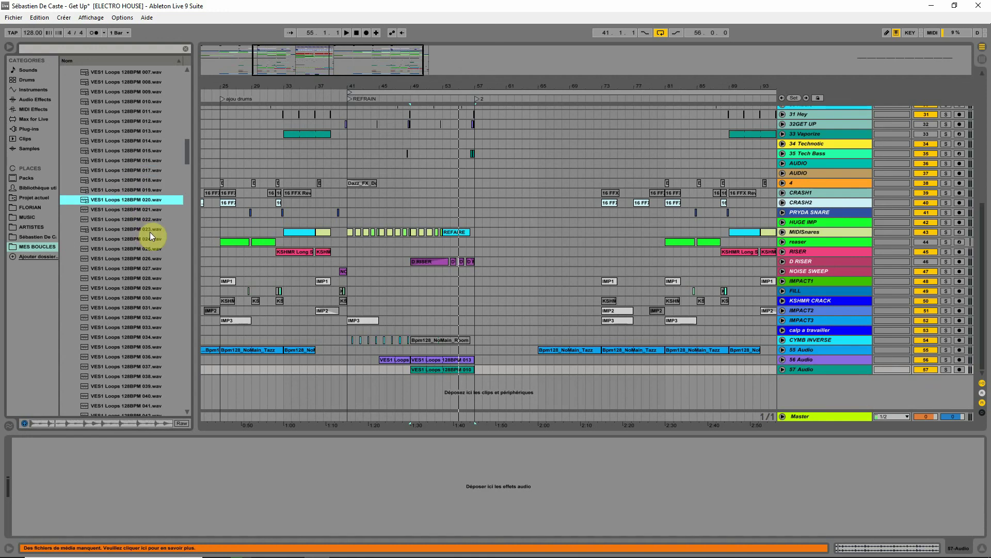
key("Down")
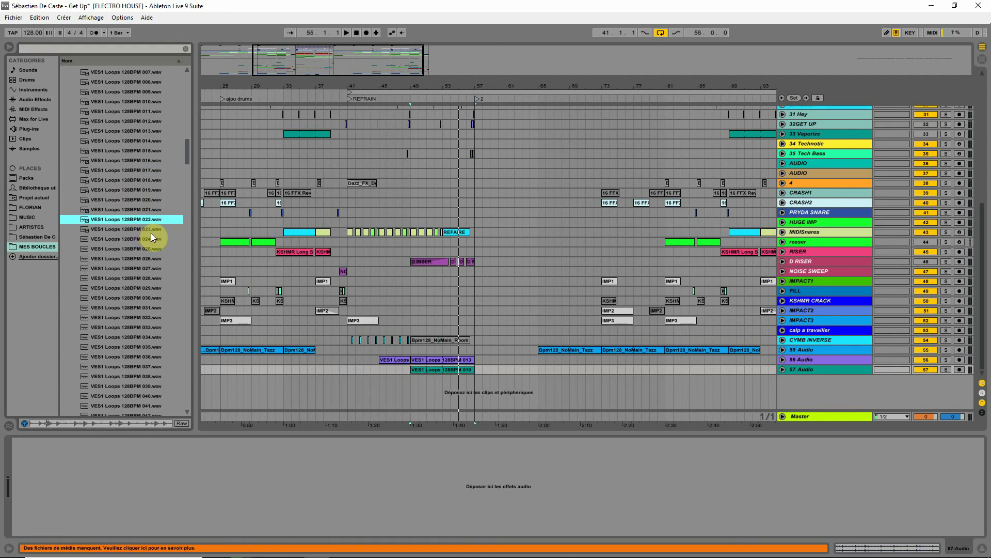
key("Down")
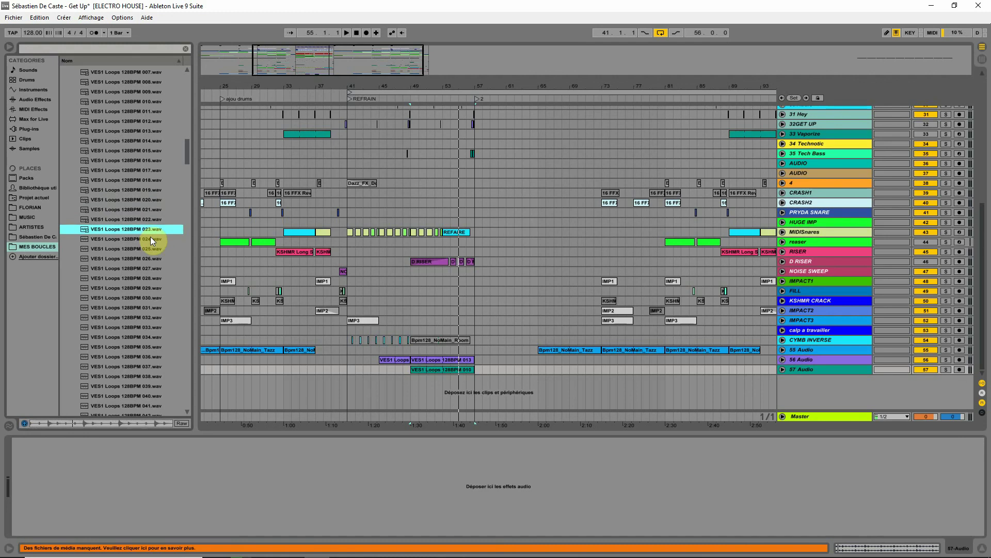
left_click(151, 238)
left_click(151, 248)
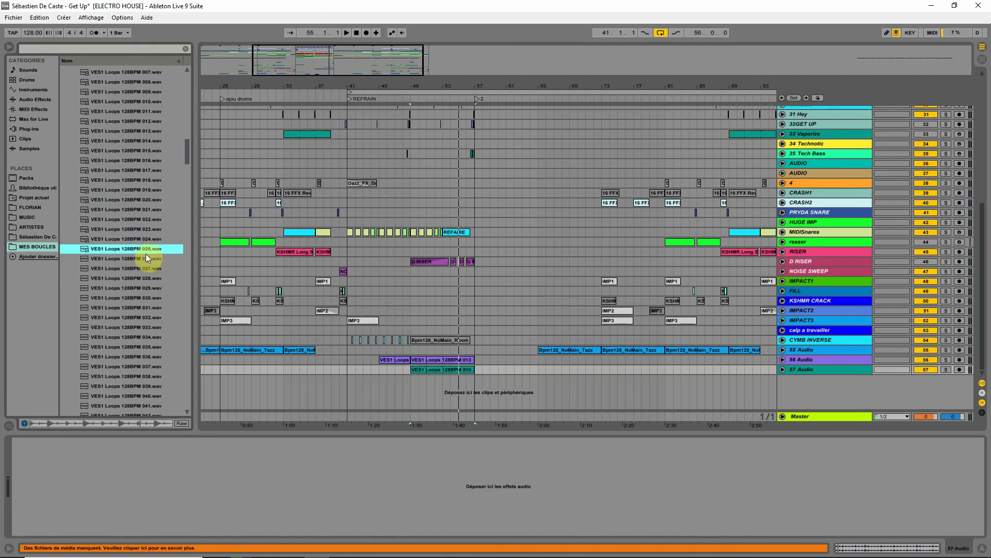
Step: Place a four-bar copy of the VES1 Loops 128BPM 010 clip at bar 37, play from there, and move the copy to bar 41
left_click(444, 371)
left_click_drag(444, 372, 315, 364)
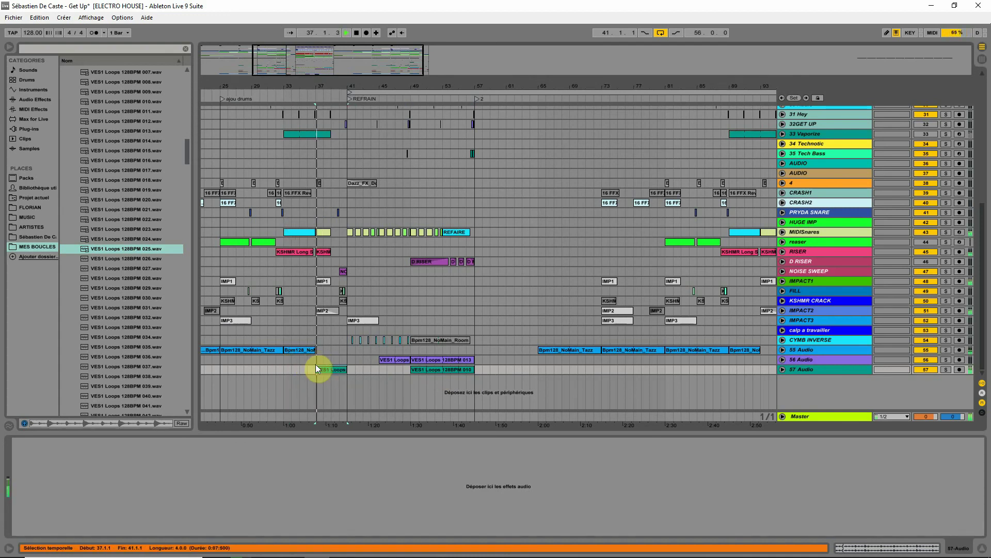
key("space")
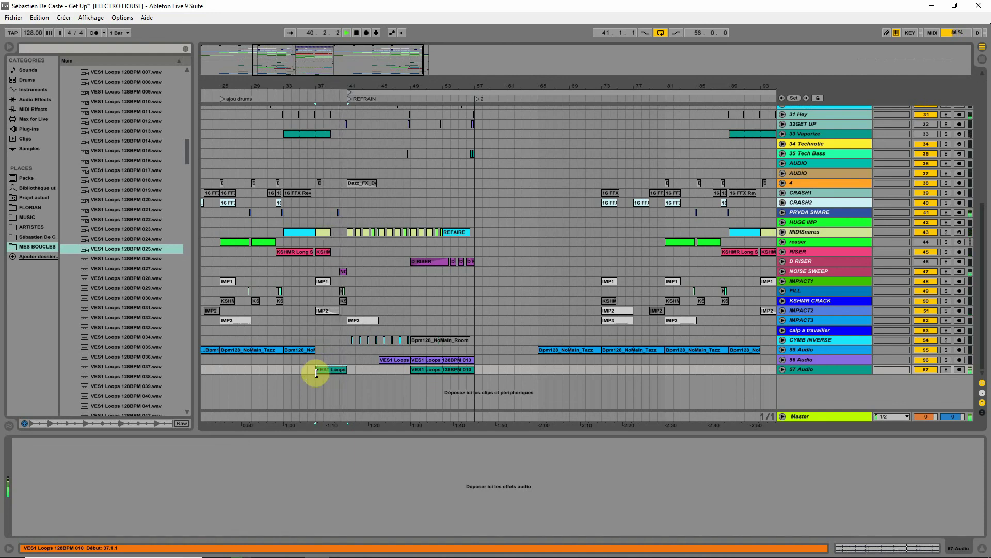
left_click_drag(324, 370, 357, 372)
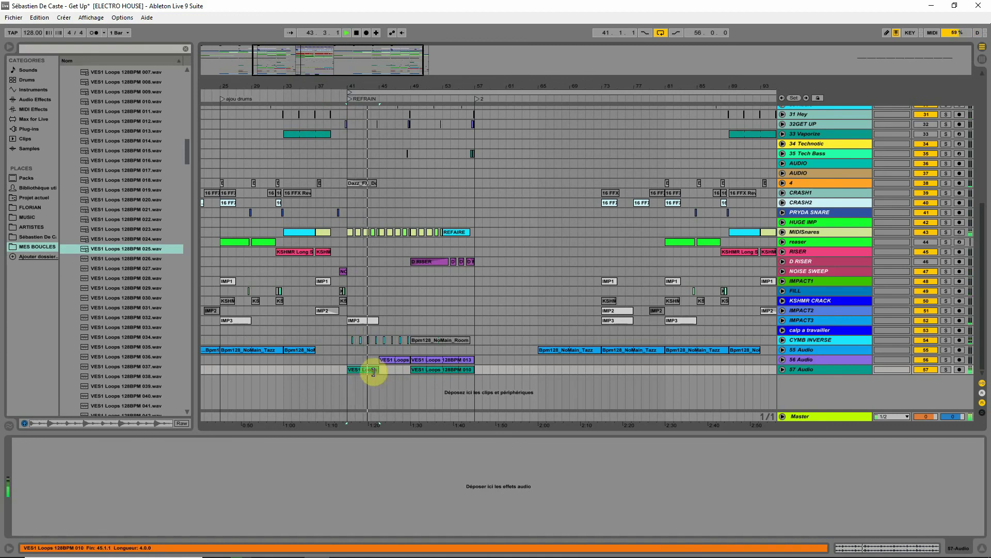
Step: Move the VES1 Loops 128BPM 010 copy to bar 45, extend the first 56 Audio clip back to bar 41, and play from bar 40
left_click_drag(371, 369, 400, 367)
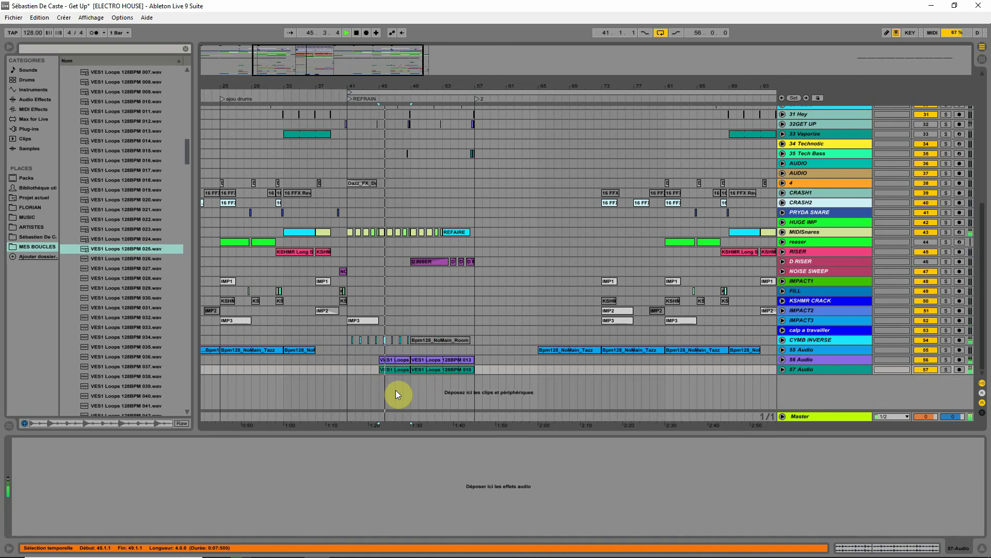
left_click(392, 360)
left_click_drag(381, 360, 350, 364)
left_click(342, 361)
key("space")
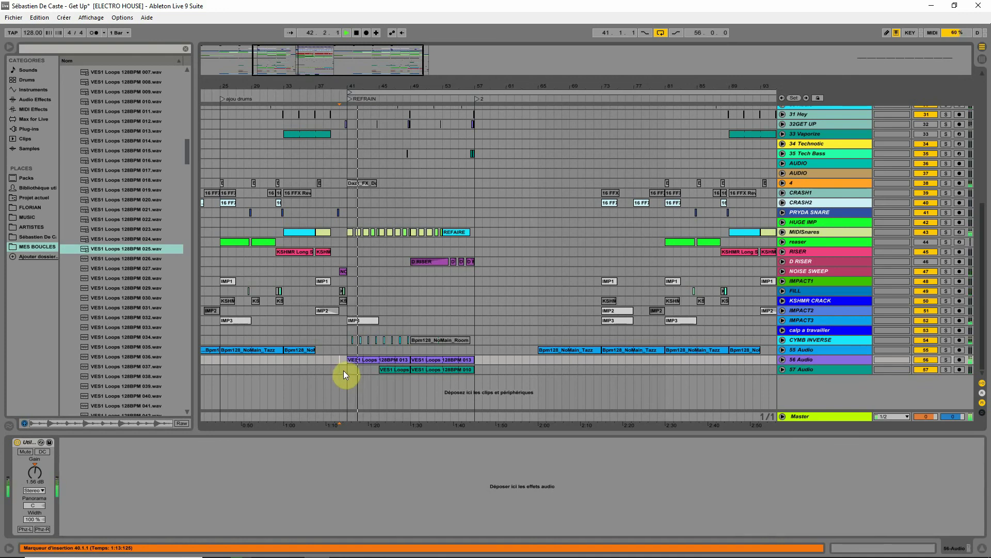
mouse_move(349, 360)
left_mouse_down()
mouse_move(365, 367)
mouse_move(347, 368)
left_mouse_up()
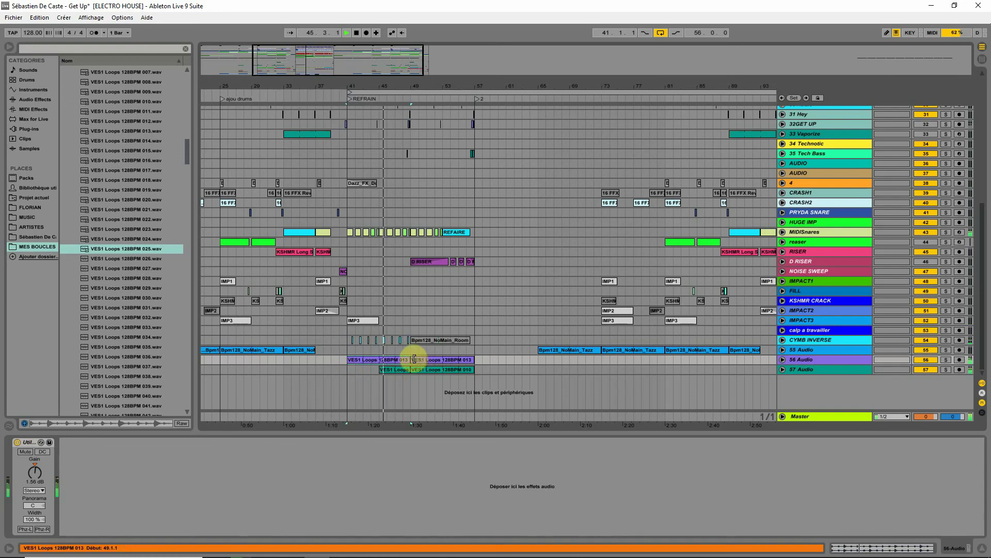
Step: Delete the 57 Audio clip at bar 45, extend the second 56 Audio clip back to bar 45, and play from bar 44
left_click(399, 369)
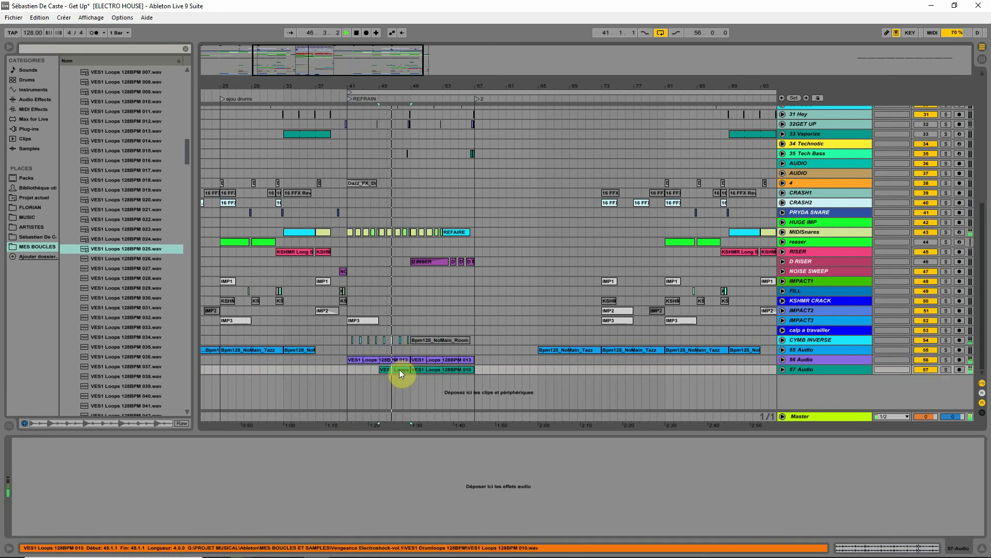
key("Delete")
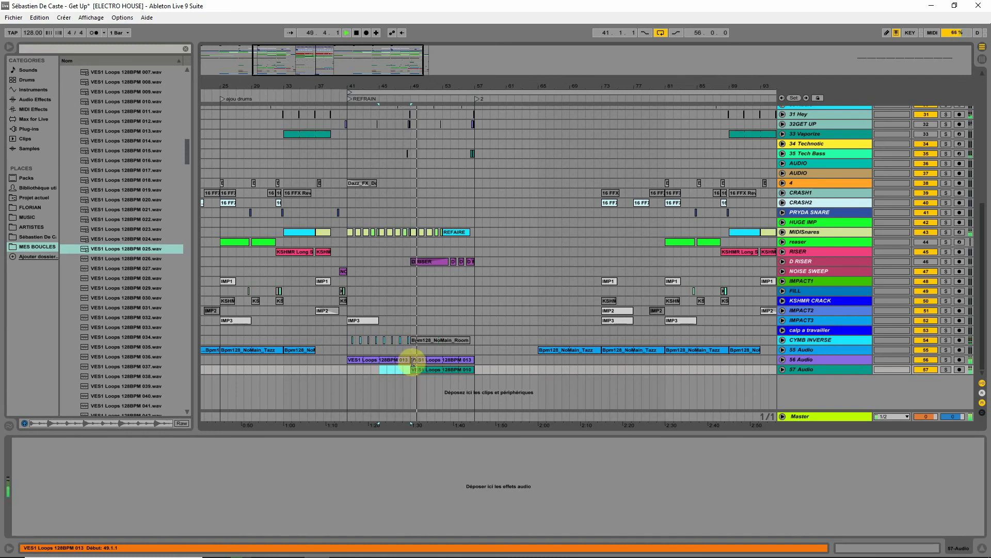
left_click_drag(413, 363, 382, 363)
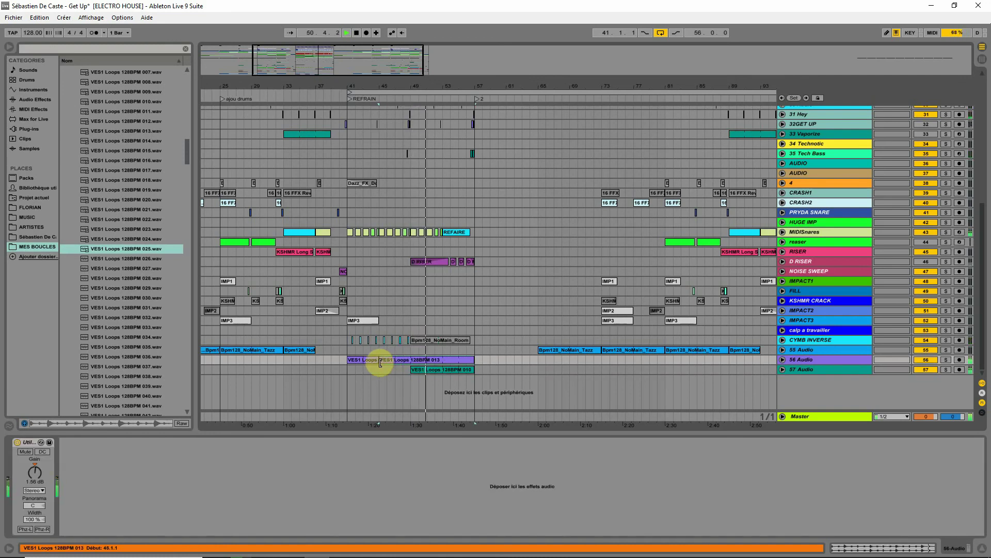
left_click(376, 371)
key("space")
key("space")
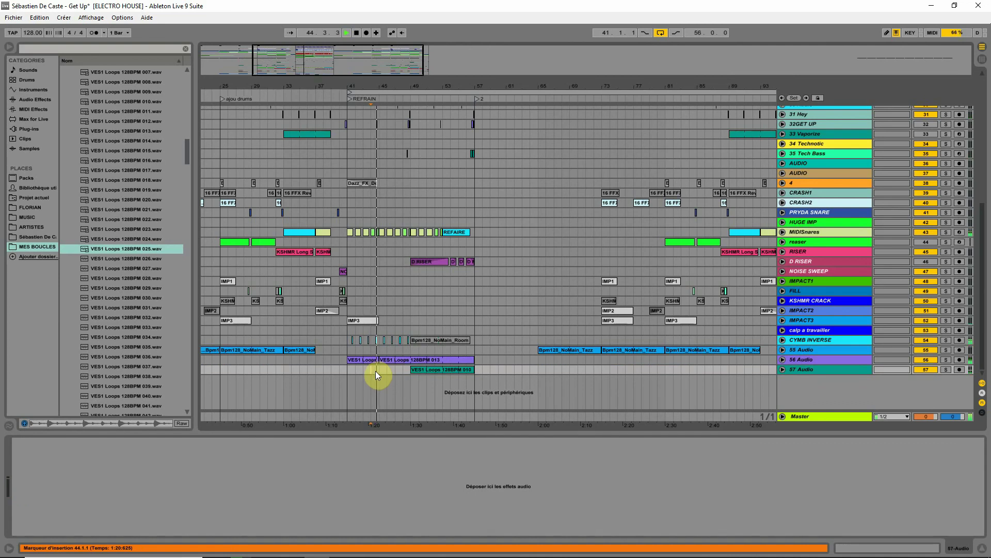
Step: Open the second 56 Audio clip's volume envelope and draw lower levels at 1.2.3 and 1.4.3 and a raised level at 1.1.3
double_click(422, 361)
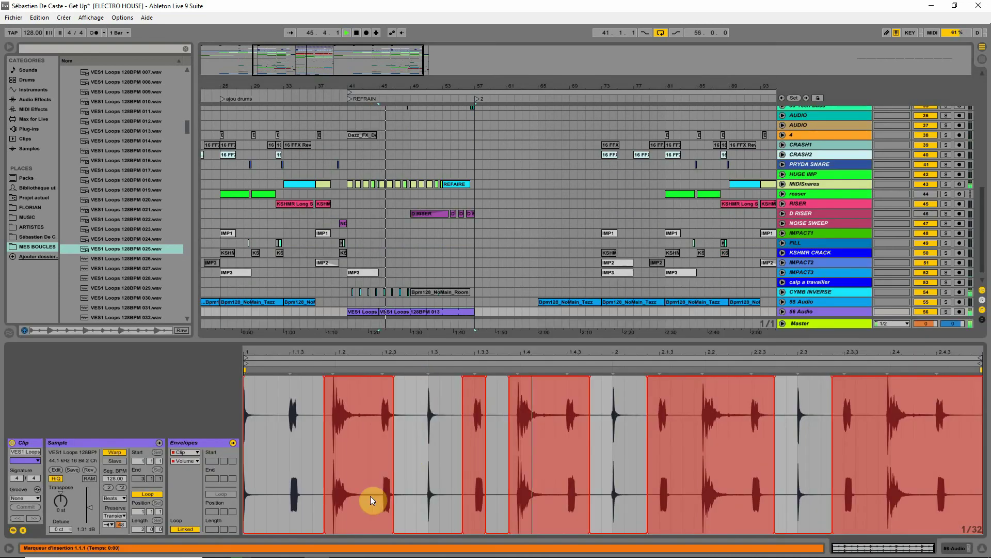
key("b")
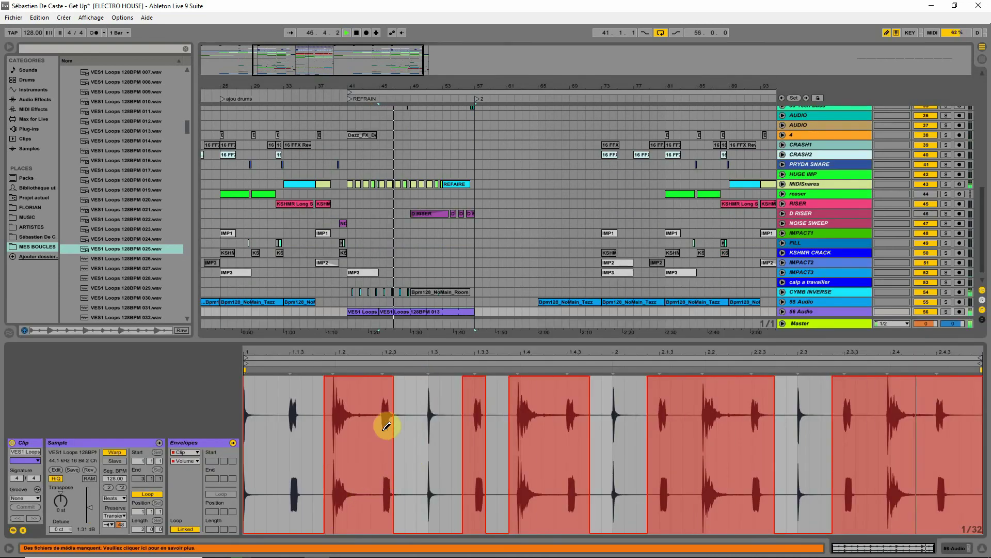
left_click_drag(387, 426, 390, 431)
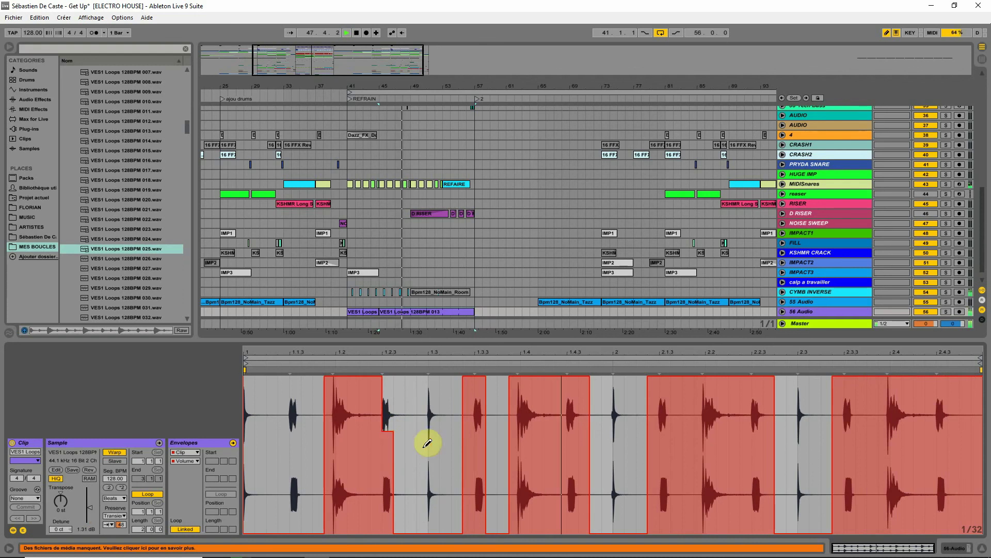
left_click(573, 413)
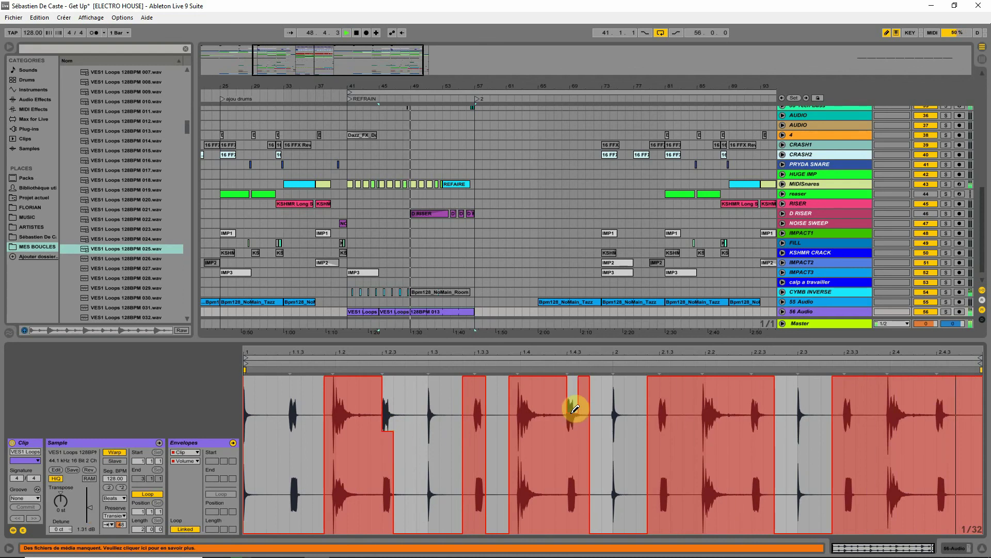
left_click(390, 409)
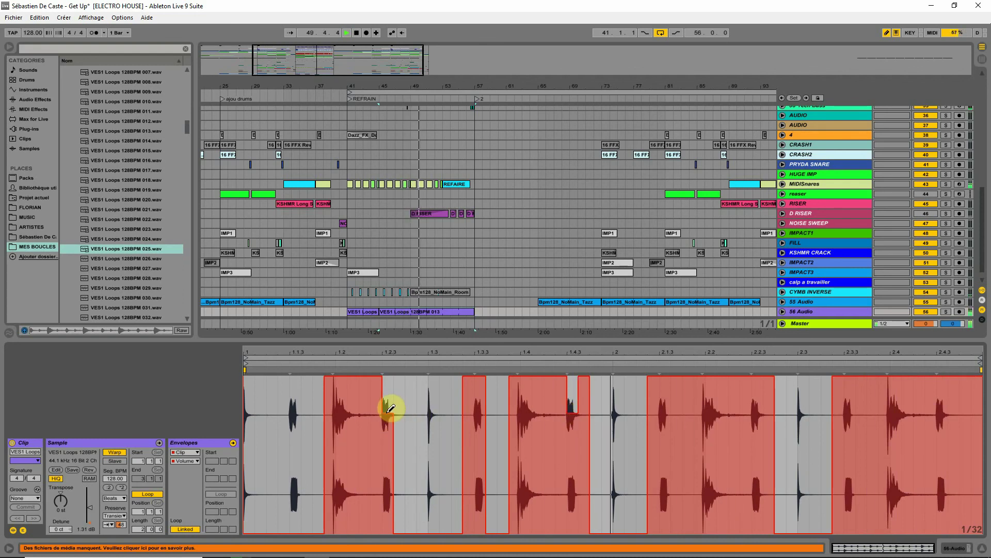
left_click(295, 403)
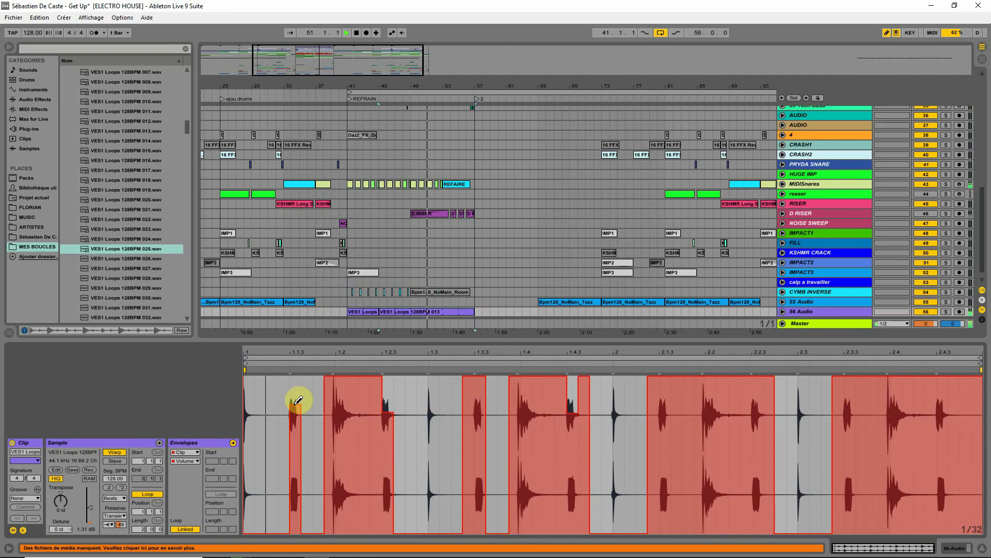
Step: Draw slightly reduced volume steps, around 85 %, over the offbeat hits at 1.1.3, 1.3.3, 2.1.3, 2.2.3, 2.3.3 and 2.4.3
mouse_move(298, 400)
left_mouse_down()
mouse_move(288, 399)
mouse_move(307, 395)
mouse_move(287, 398)
mouse_move(309, 390)
mouse_move(280, 390)
mouse_move(306, 388)
mouse_move(272, 491)
mouse_move(282, 554)
left_mouse_up()
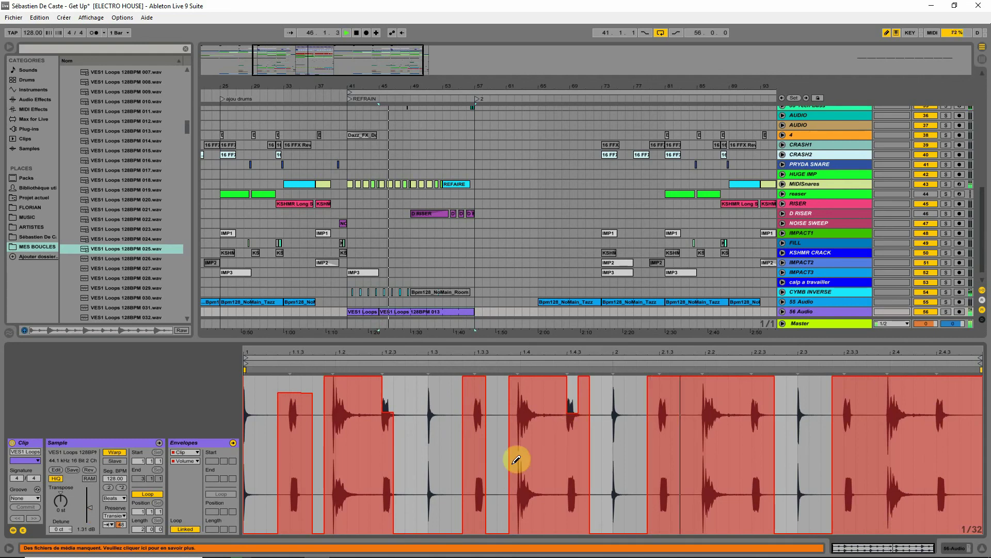
left_click_drag(464, 393, 493, 395)
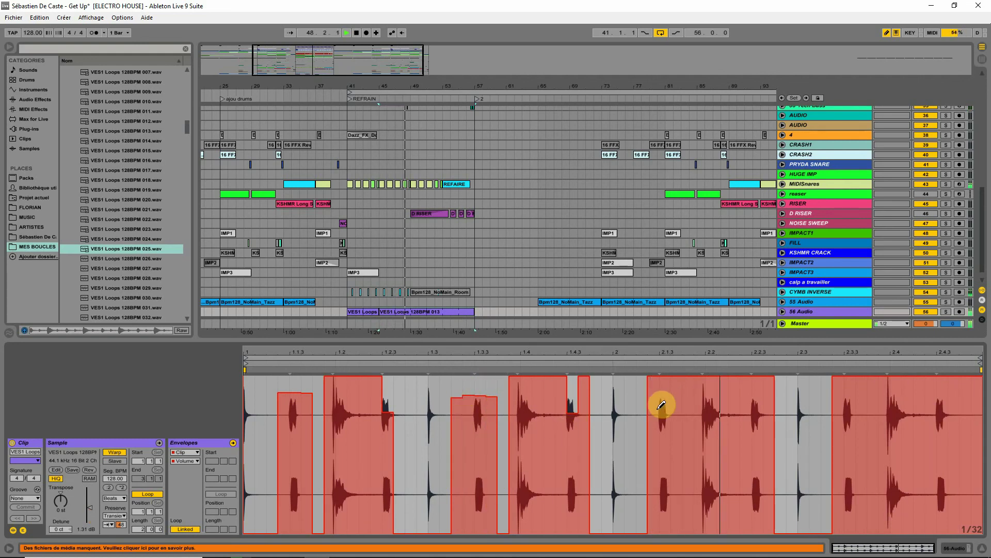
mouse_move(653, 398)
left_mouse_down()
mouse_move(684, 398)
mouse_move(695, 540)
mouse_move(696, 529)
left_mouse_up()
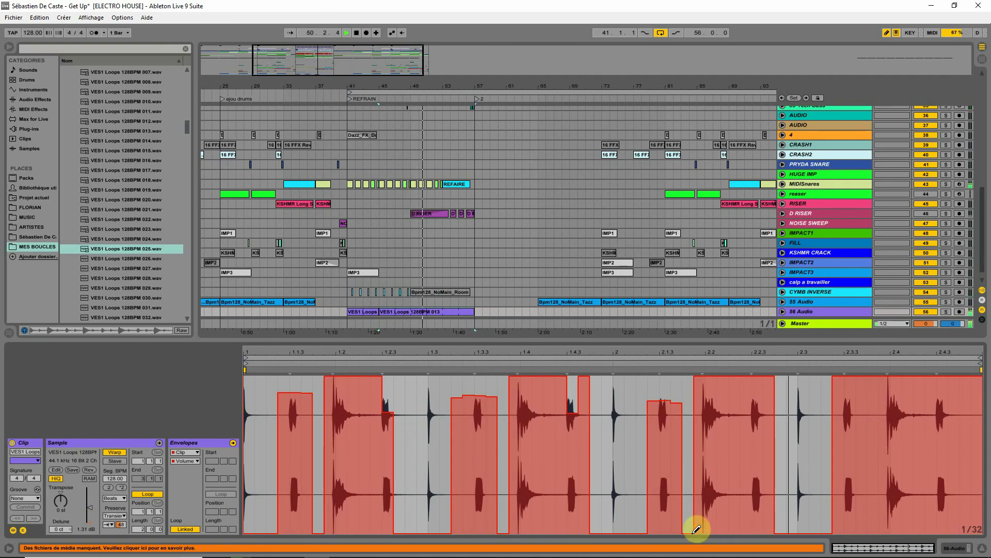
left_click_drag(742, 399, 767, 397)
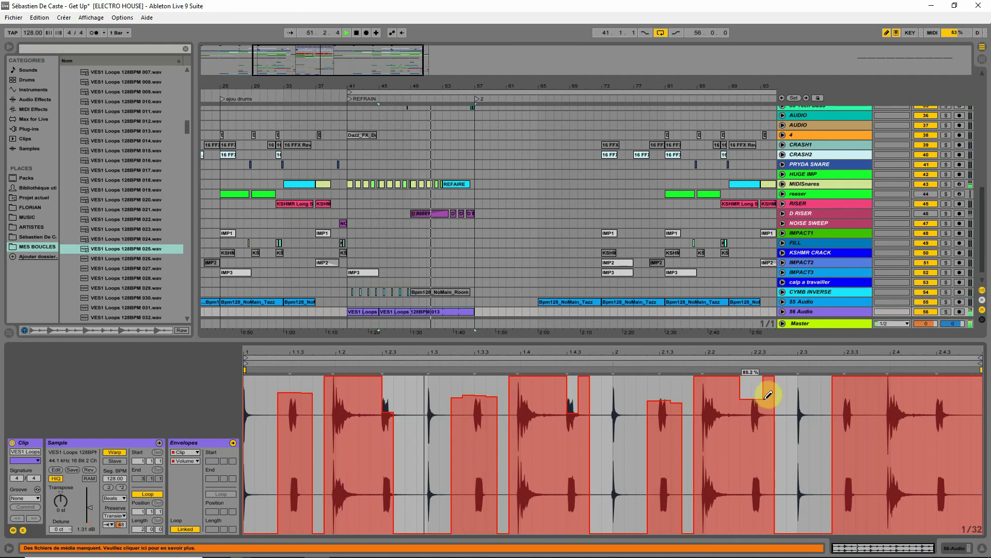
left_click_drag(838, 399, 861, 399)
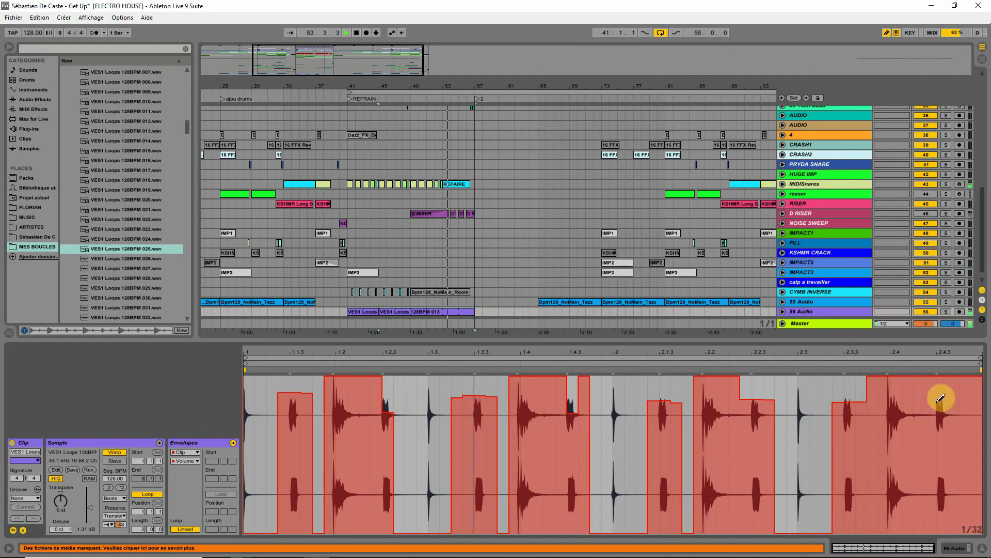
mouse_move(941, 398)
left_mouse_down()
mouse_move(970, 399)
mouse_move(972, 529)
left_mouse_up()
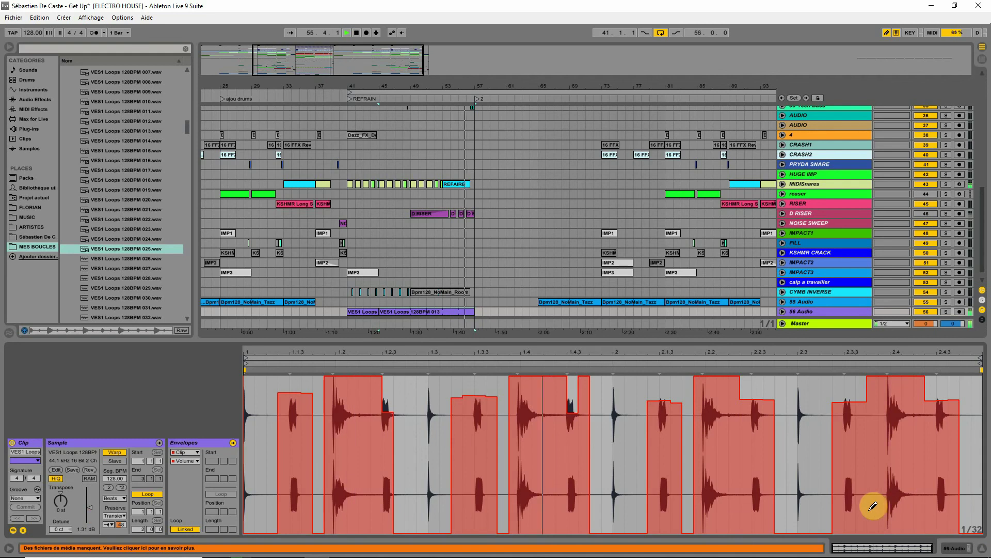
Step: Raise the clip's volume envelope slightly at 2.1.3, 1.3.3, 2.3.3, 2.4.3 and 1.2.3, and save the project
mouse_move(663, 413)
left_mouse_down()
mouse_move(658, 389)
mouse_move(680, 387)
left_mouse_up()
mouse_move(463, 381)
left_mouse_down()
mouse_move(461, 391)
mouse_move(498, 390)
left_mouse_up()
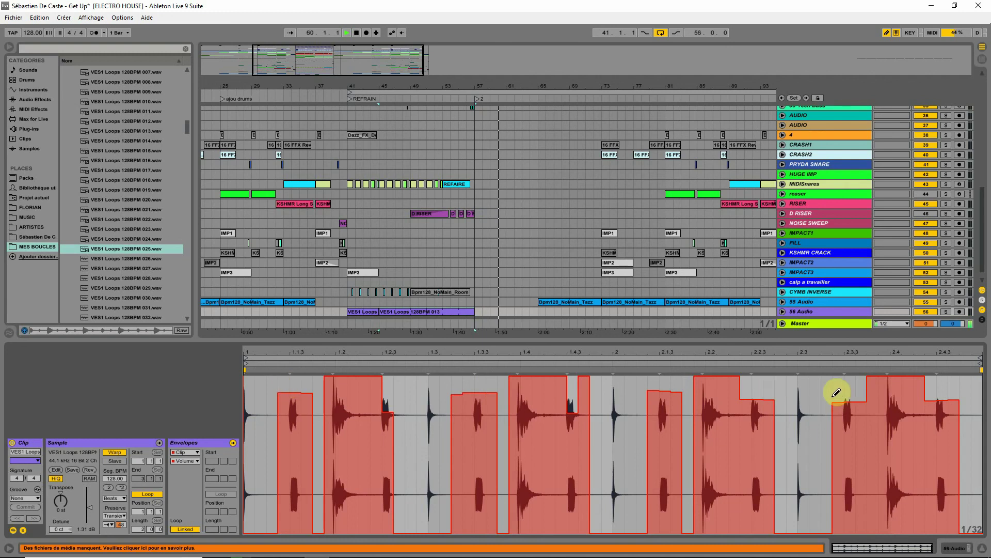
mouse_move(837, 392)
left_mouse_down()
mouse_move(861, 390)
mouse_move(830, 408)
mouse_move(829, 521)
left_mouse_up()
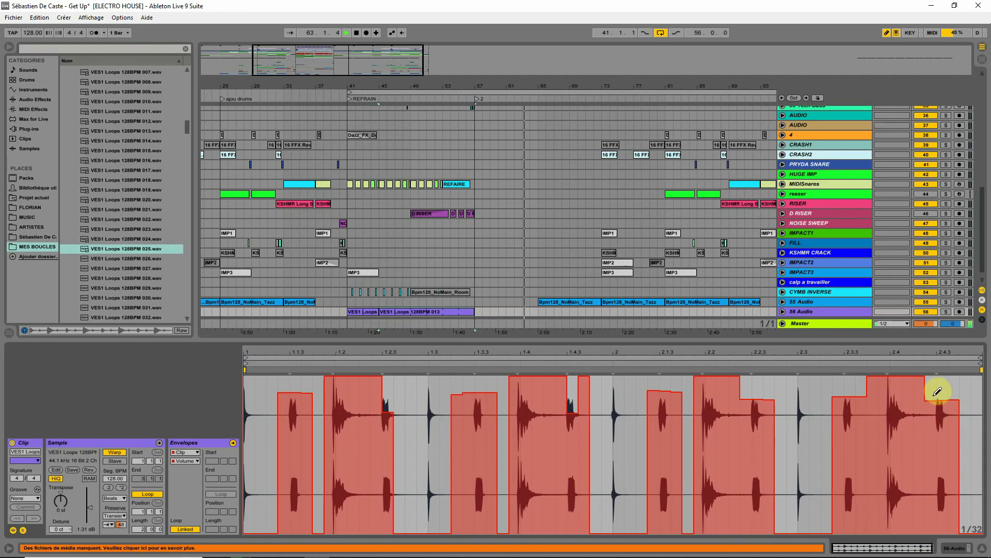
left_click_drag(951, 392, 956, 391)
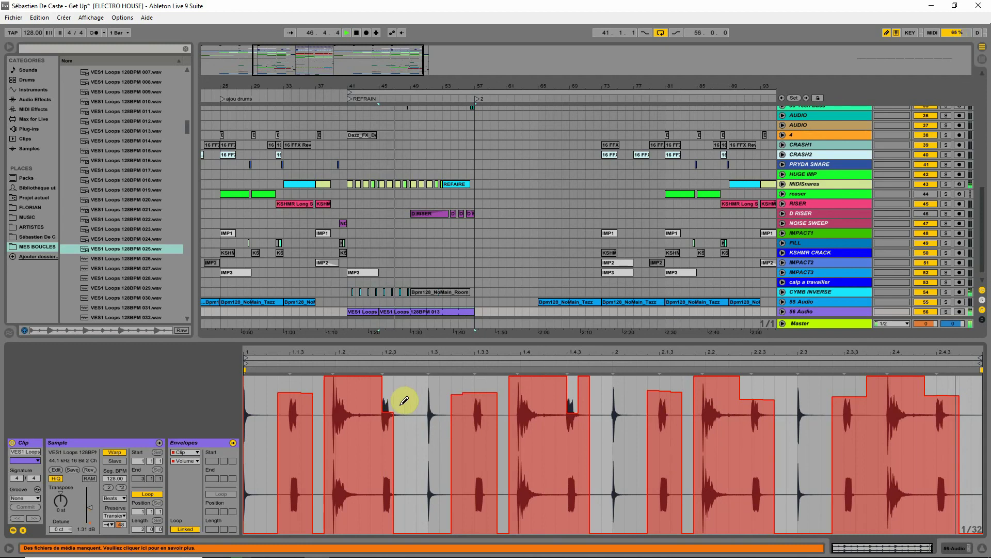
left_click_drag(402, 395, 394, 393)
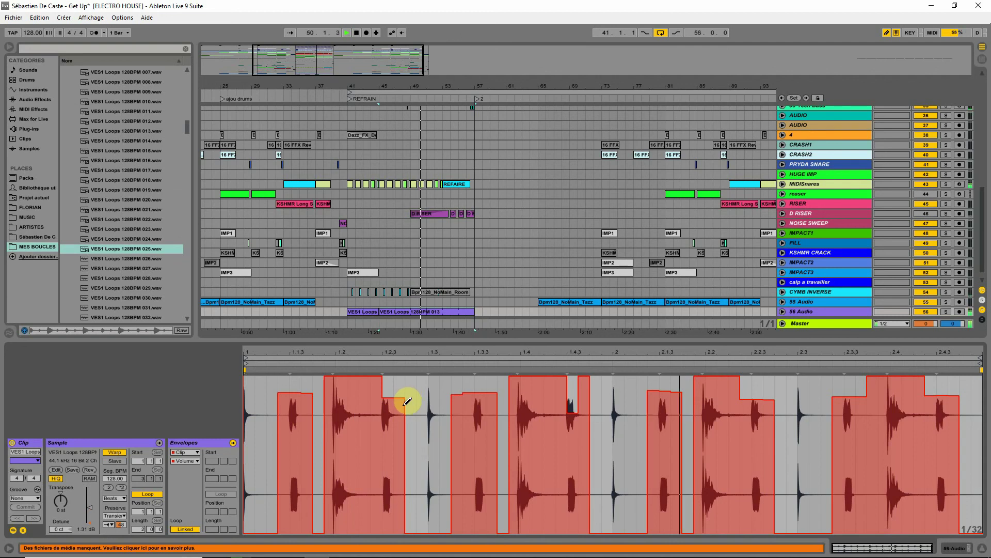
key("ctrl+s")
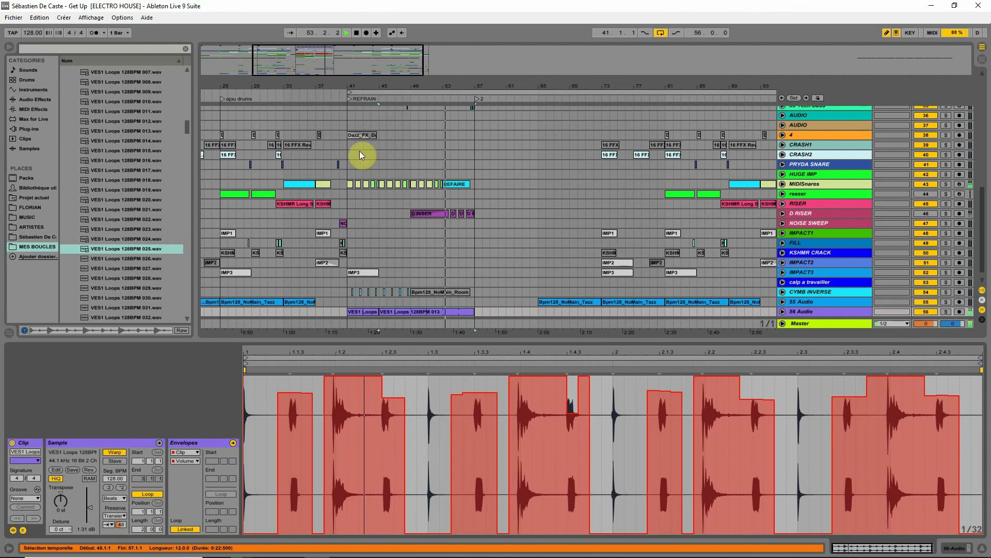
Step: Unfold the 15 Group and set the volume of its second RYTHM BASS track to -14.0 dB
scroll(670, 188, "up", 5)
scroll(661, 165, "up", 9)
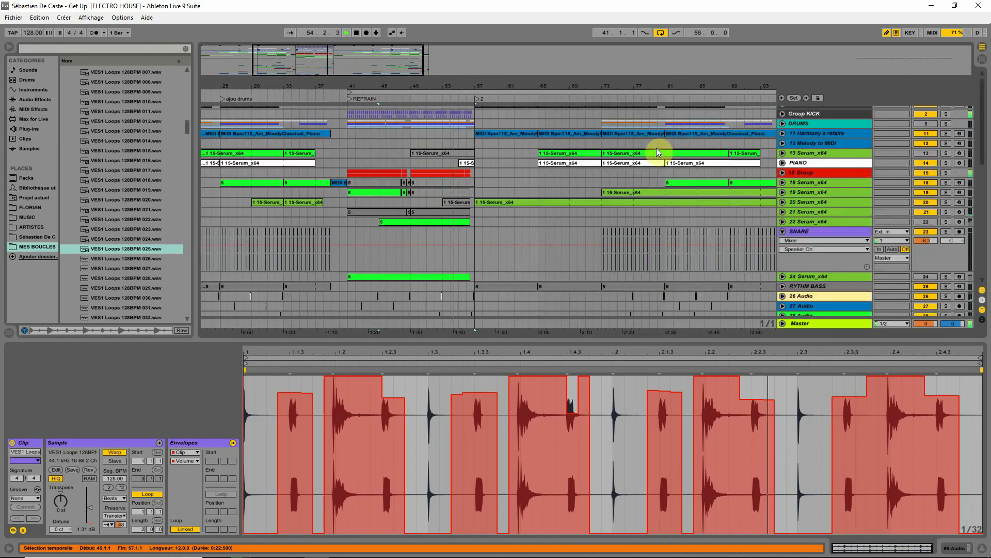
left_click(794, 178)
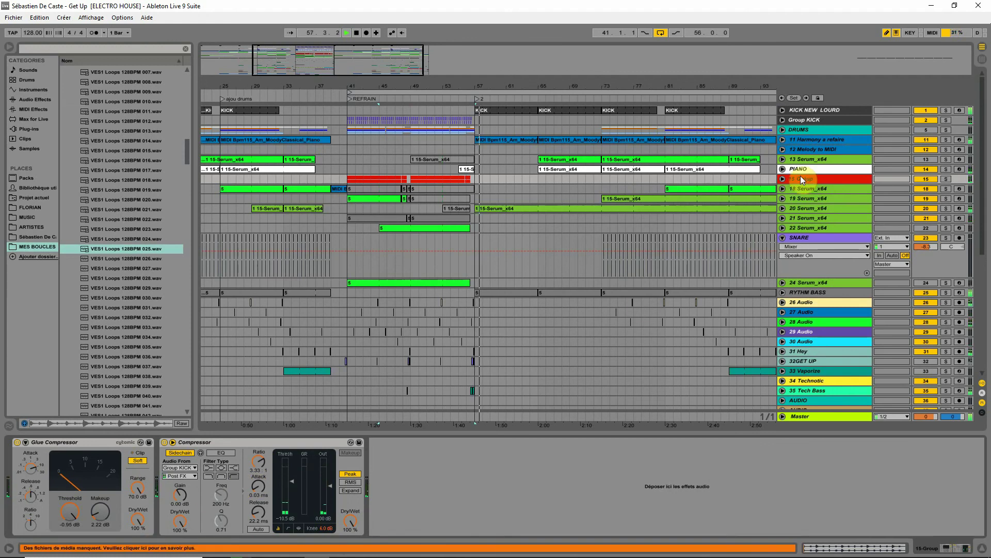
left_click(783, 179)
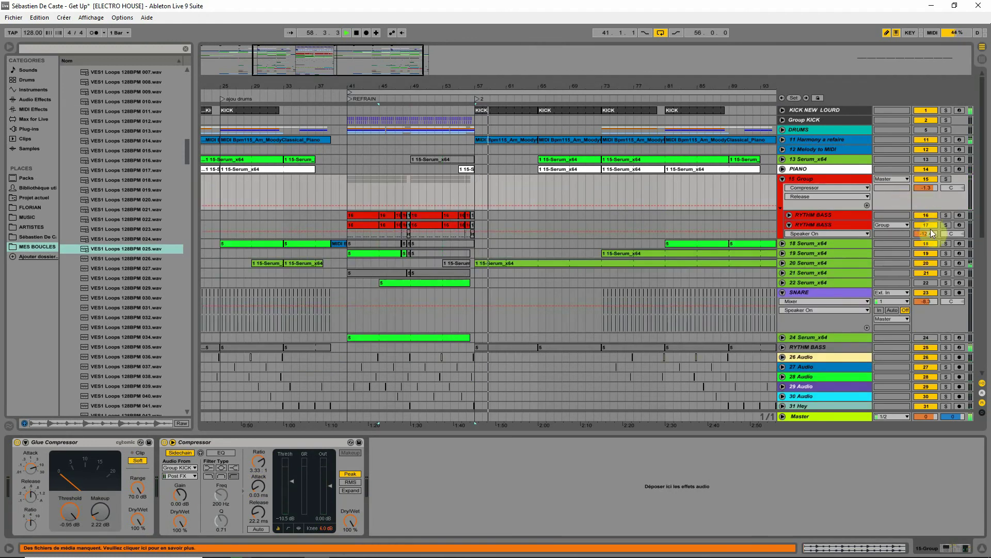
left_click_drag(925, 234, 924, 237)
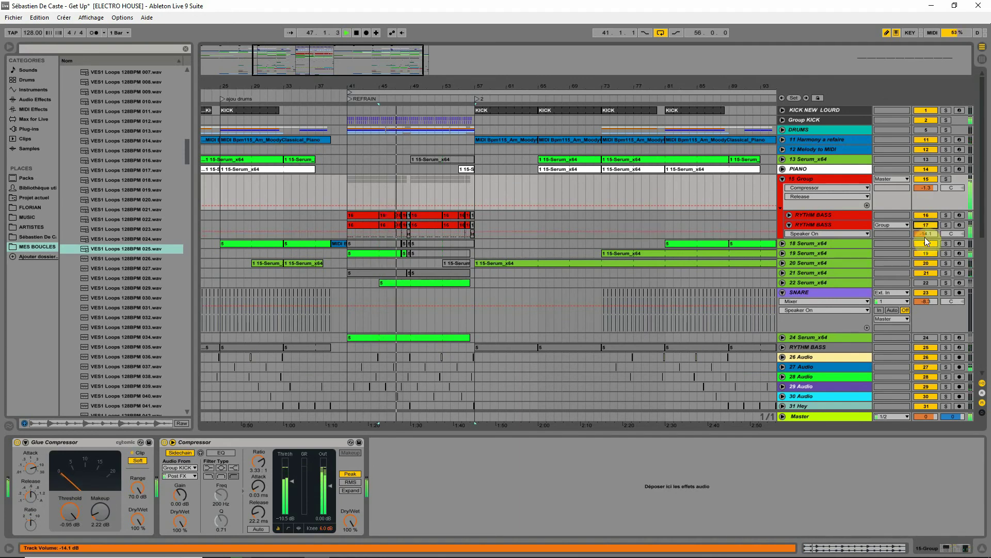
left_click_drag(924, 234, 925, 231)
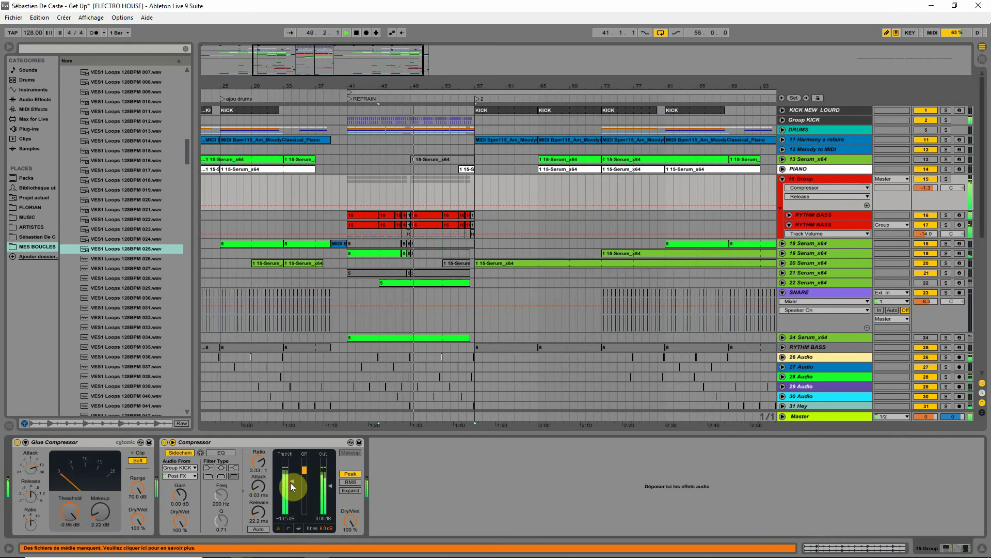
Step: Try a 33.3 ms release on the 15 Group's sidechain Compressor and inspect the second RYTHM BASS track's devices
left_click(255, 513)
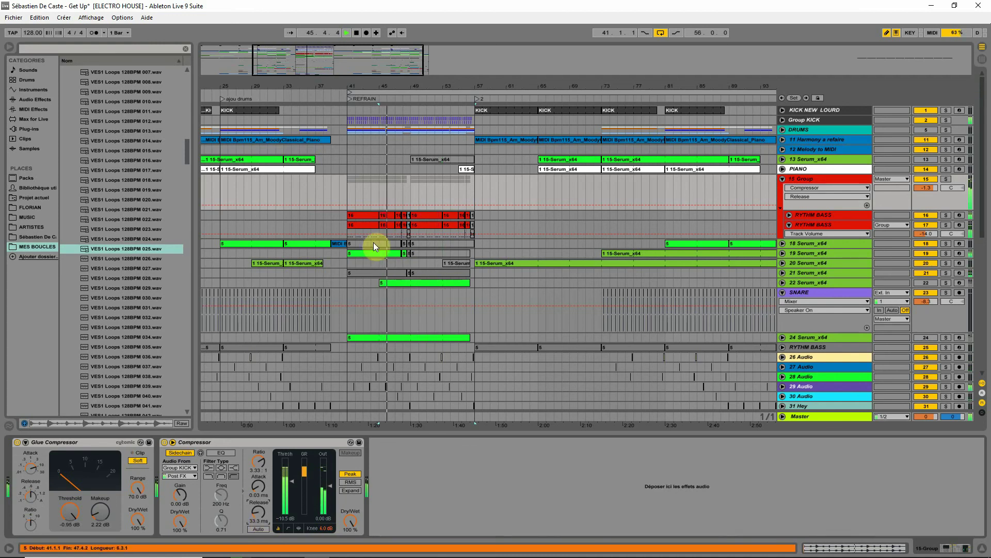
left_click(360, 223)
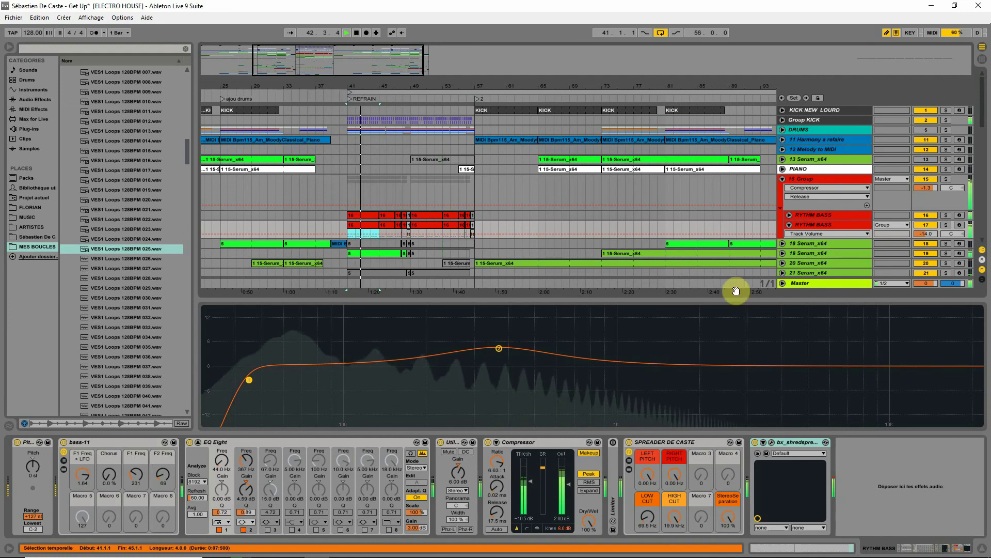
left_click(816, 227)
Step: Reset the release of the 15 Group's sidechain Compressor to 30.0 ms and fine-tune it to 33.0 ms
left_click(819, 180)
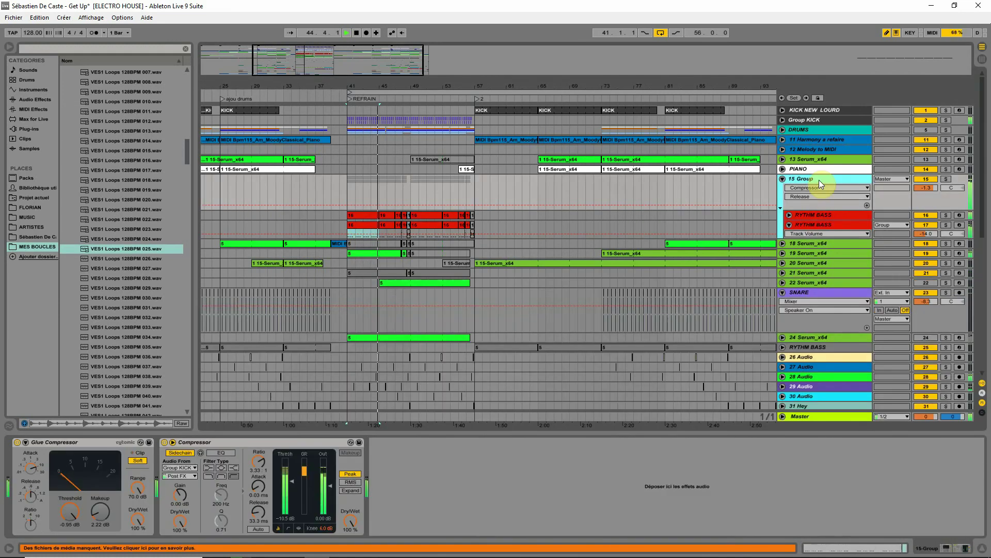
double_click(261, 513)
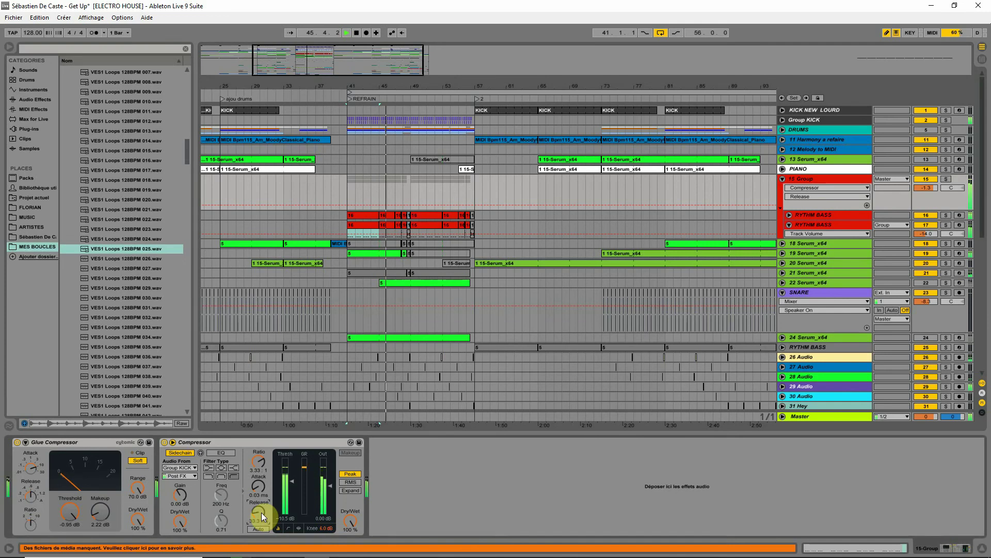
left_click(498, 510)
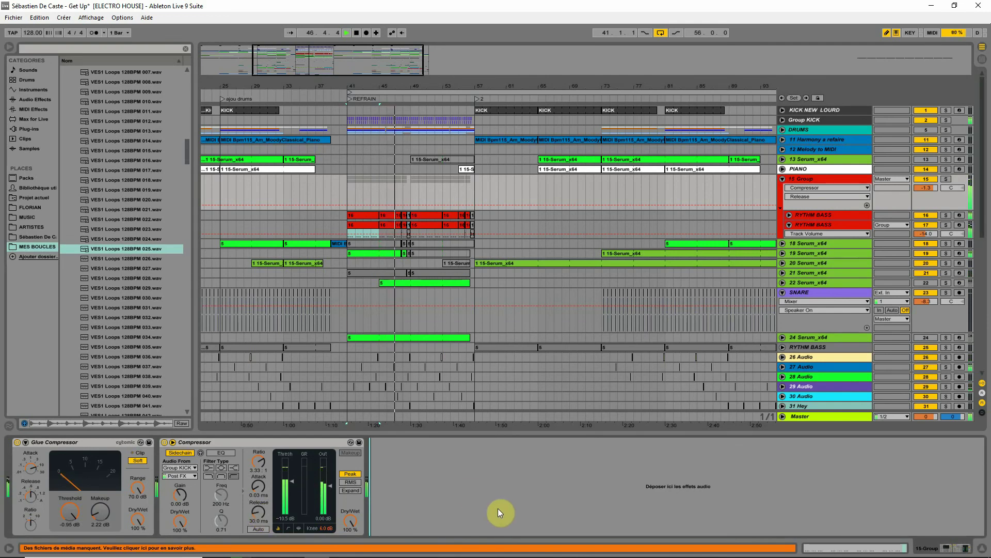
left_click(260, 520)
left_click_drag(260, 520, 259, 512)
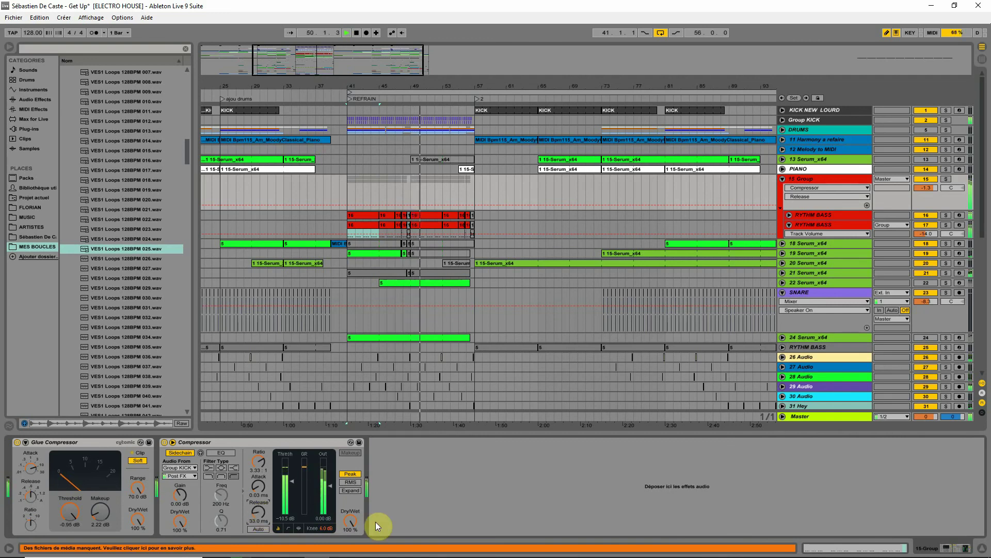
Step: Select the refrain clip on the 24 Serum_x64 track, audition VES1 Loops 128BPM 026.wav and play back the refrain
left_click(416, 223)
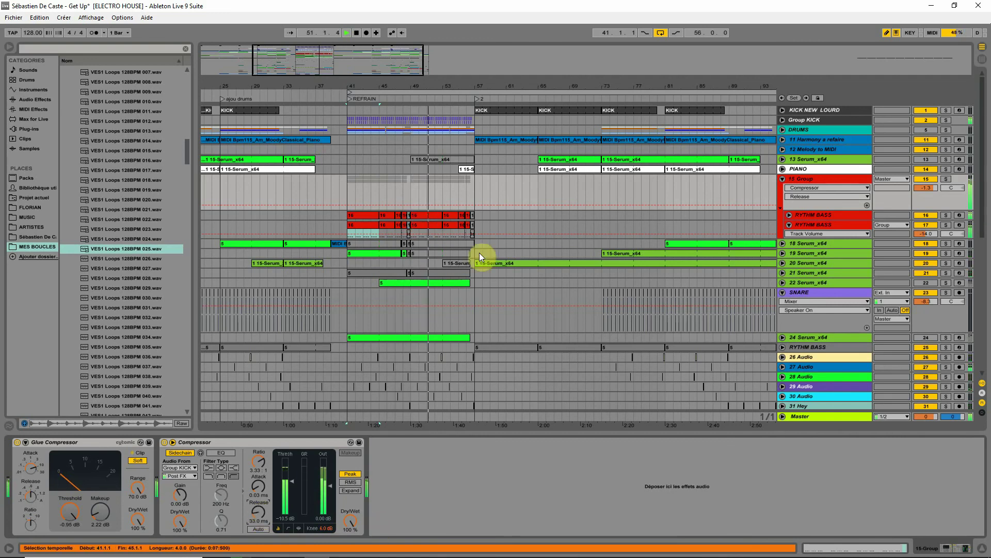
left_click(383, 337)
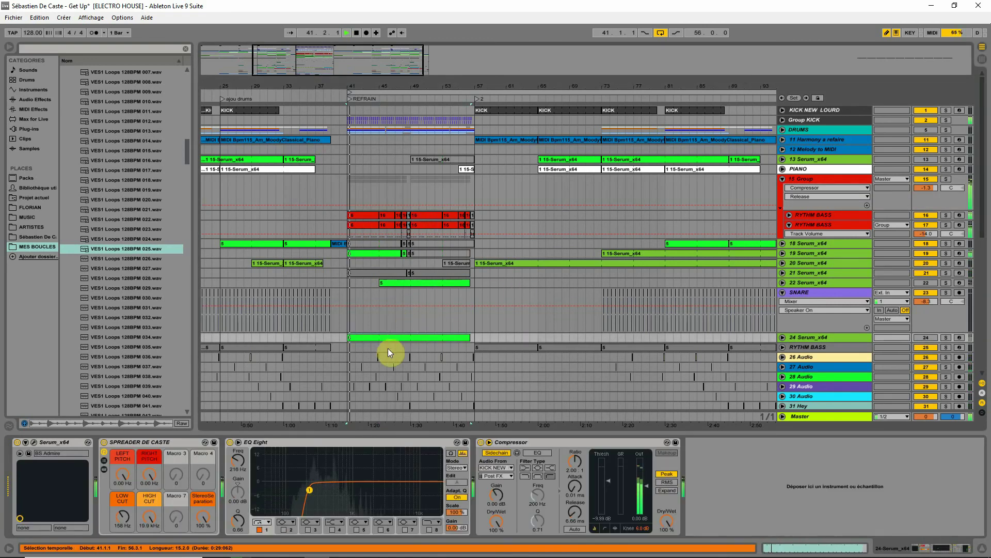
left_click(144, 259)
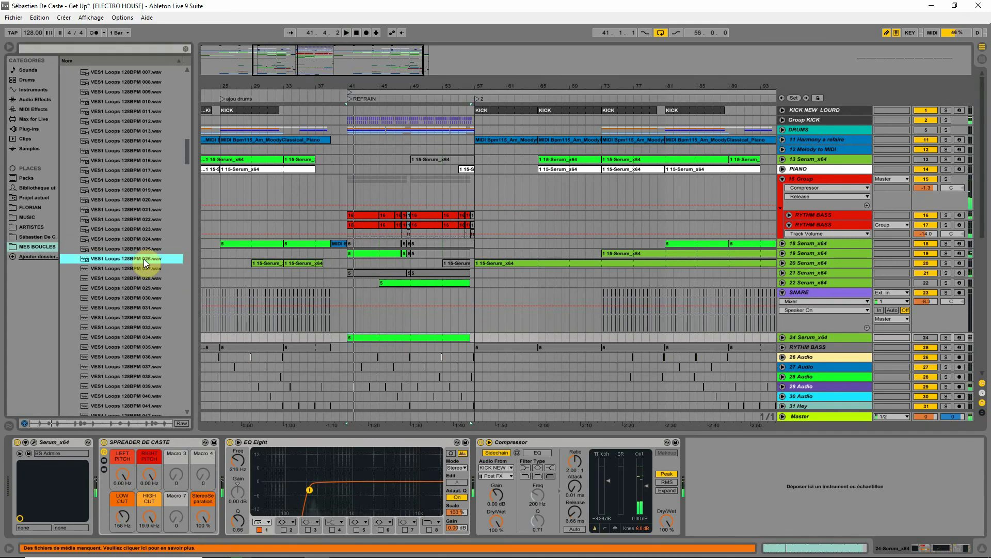
key("space")
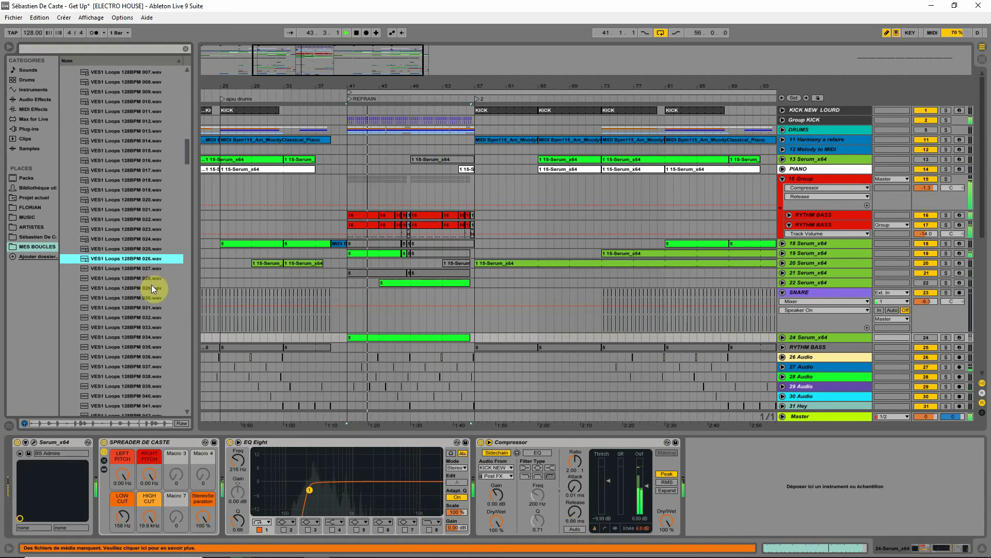
scroll(151, 284, "down", 5)
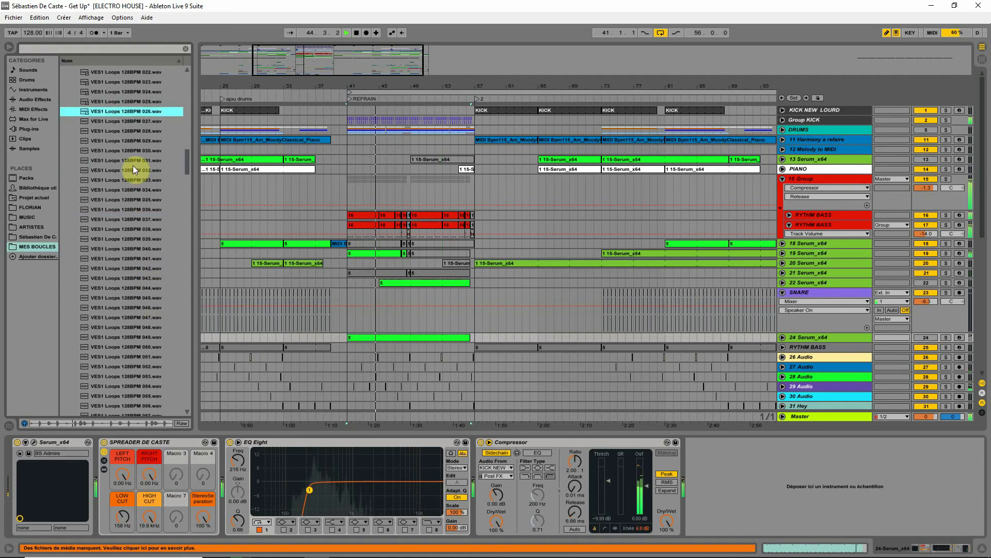
Step: Audition the drum loops VES1 Loops 128BPM 027.wav through 034.wav and replay the refrain for comparison
left_click(143, 122)
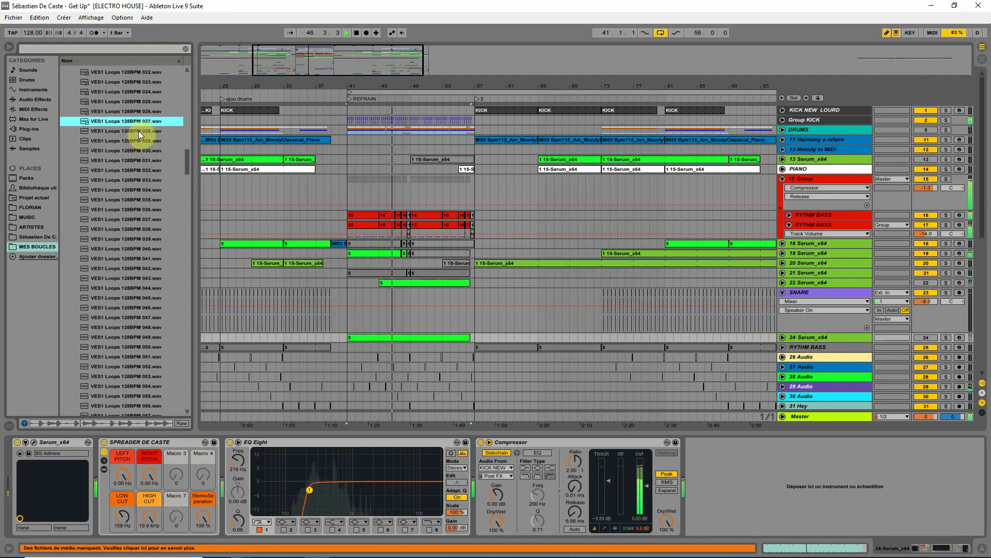
left_click(139, 132)
left_click(138, 141)
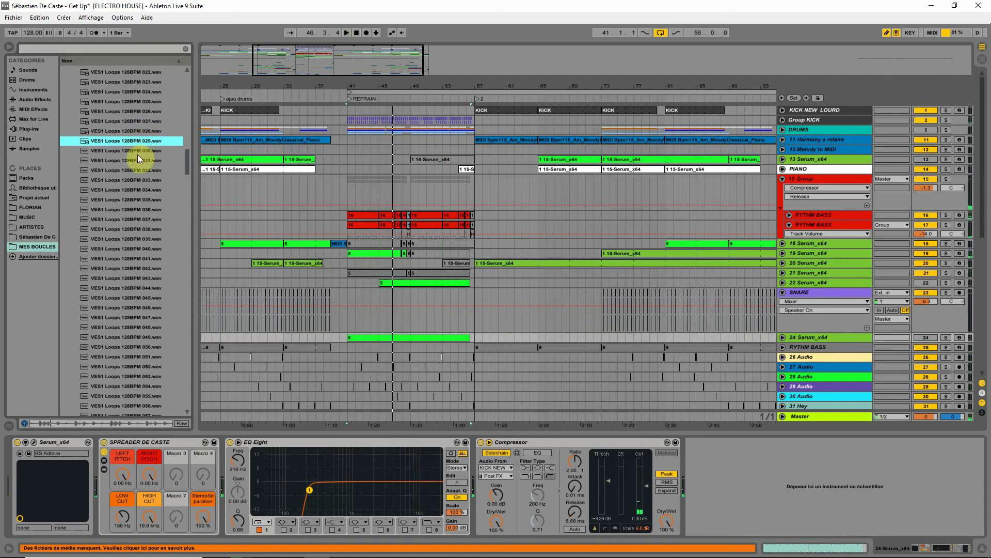
left_click(138, 151)
left_click(138, 160)
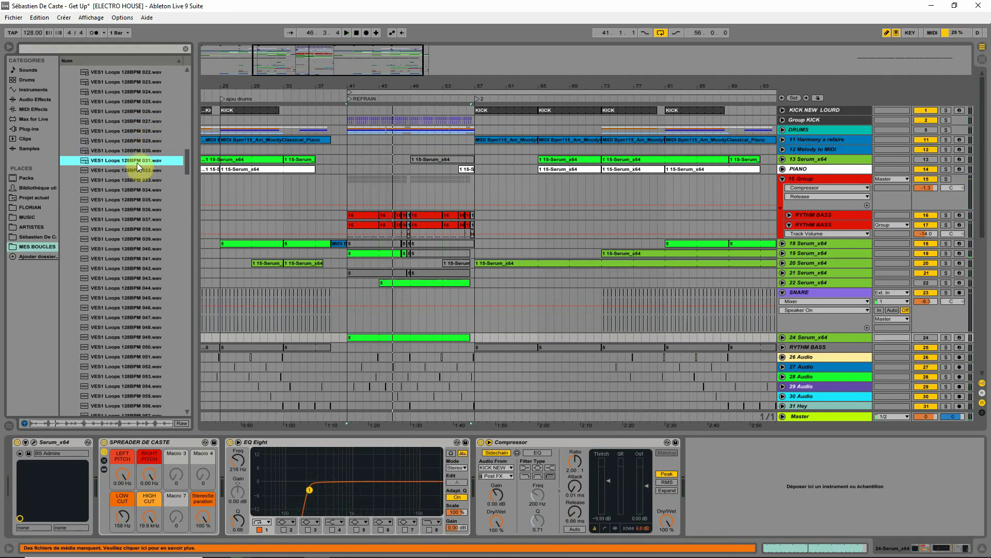
left_click(138, 169)
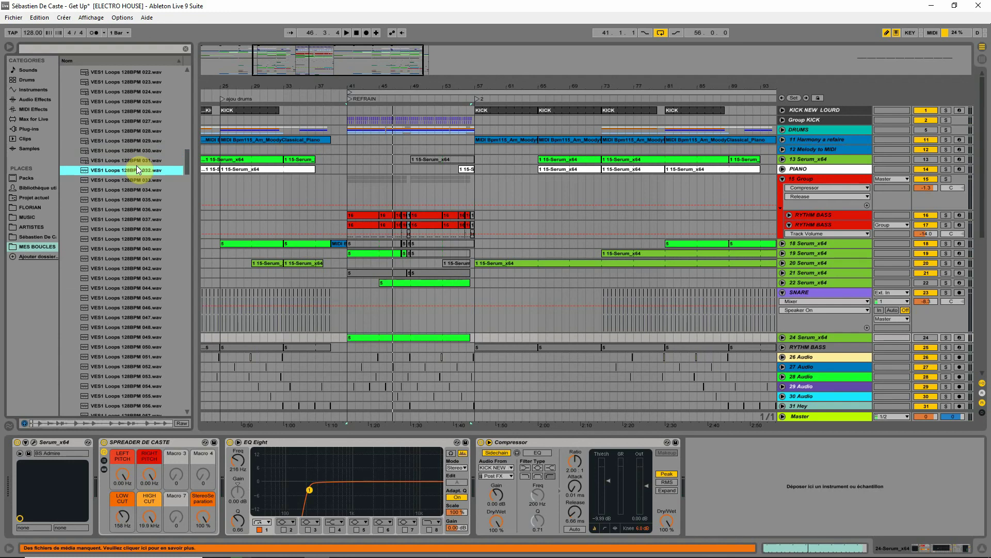
key("Down")
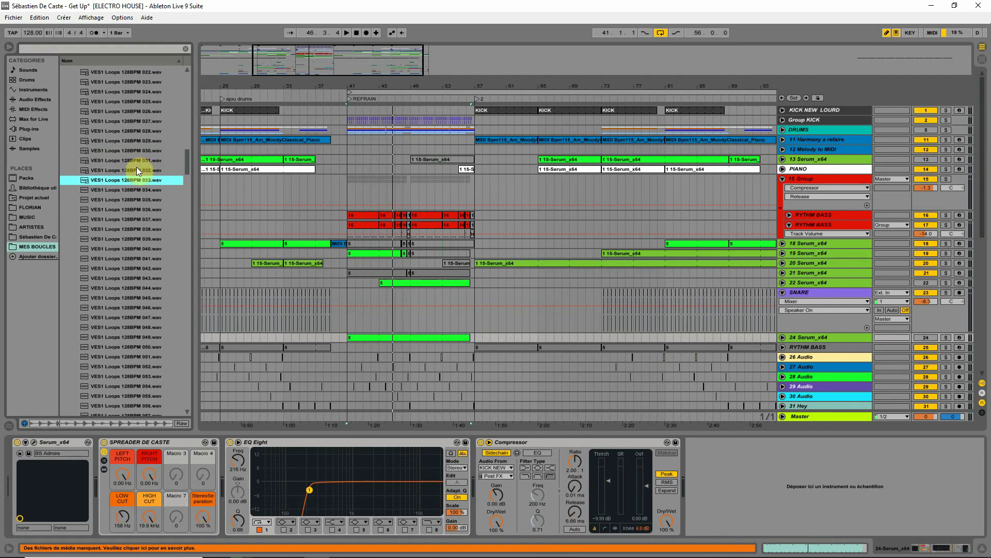
key("Down")
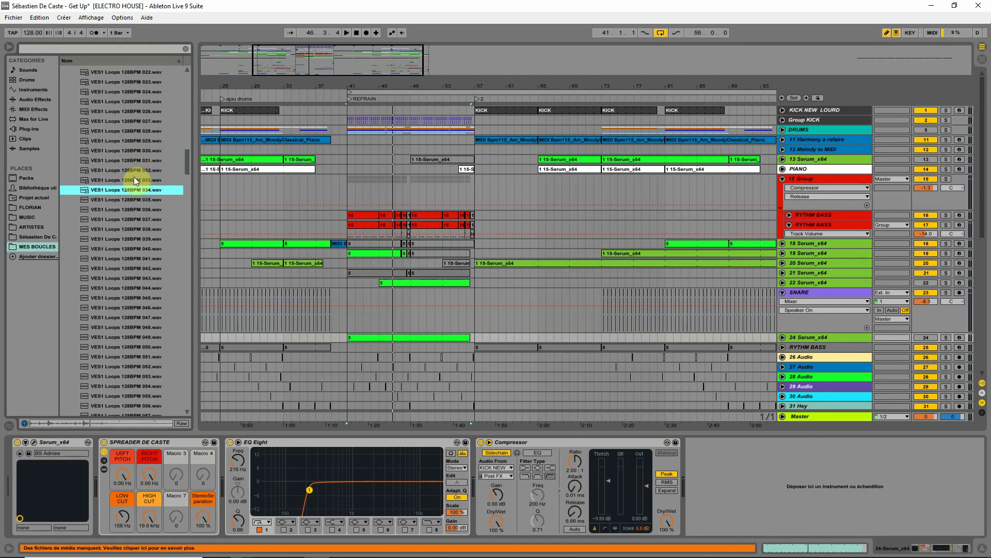
left_click(134, 178)
key("space")
left_click(130, 189)
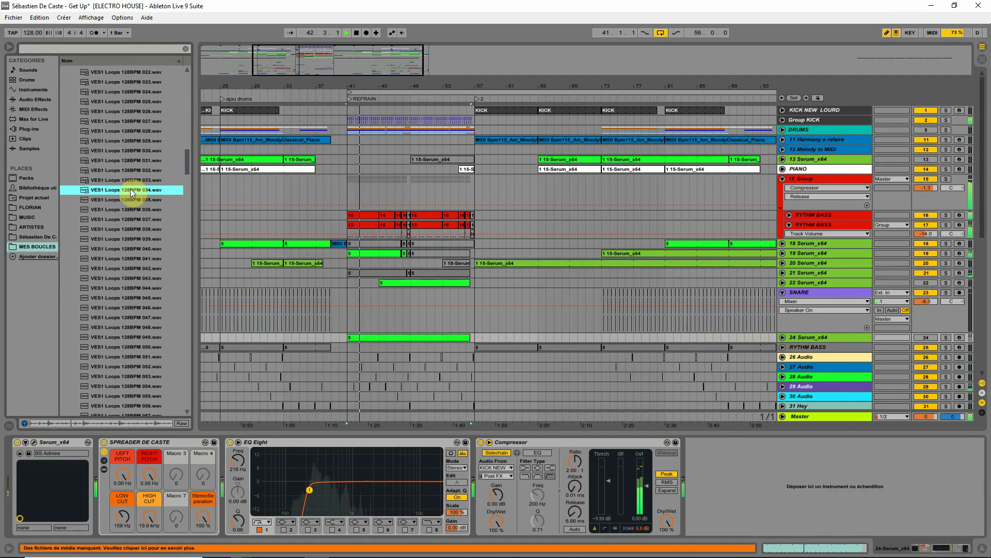
Step: Fold the SNARE track and the 15 Group in the arrangement, and save the project
left_click(782, 289)
left_click(783, 293)
scroll(823, 315, "down", 3)
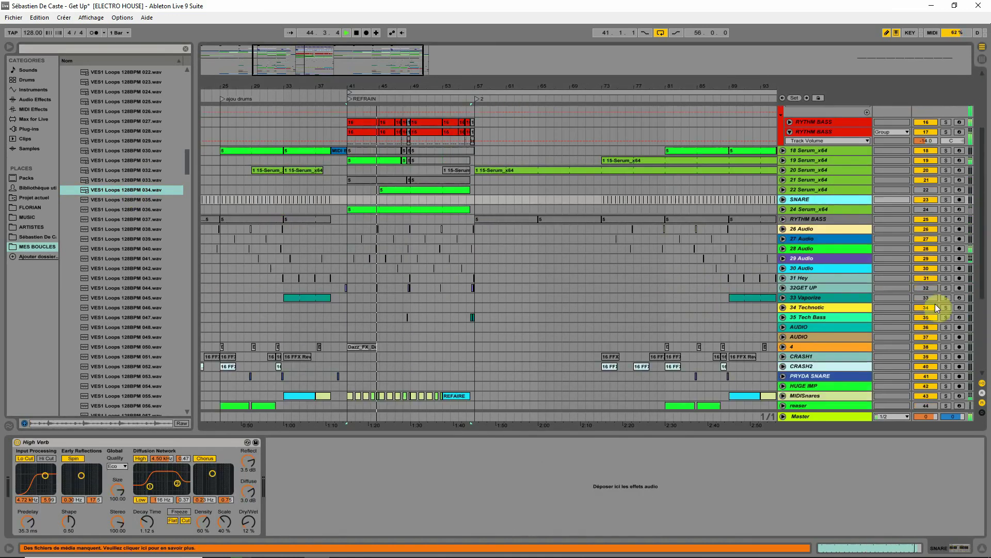
left_click_drag(983, 255, 983, 382)
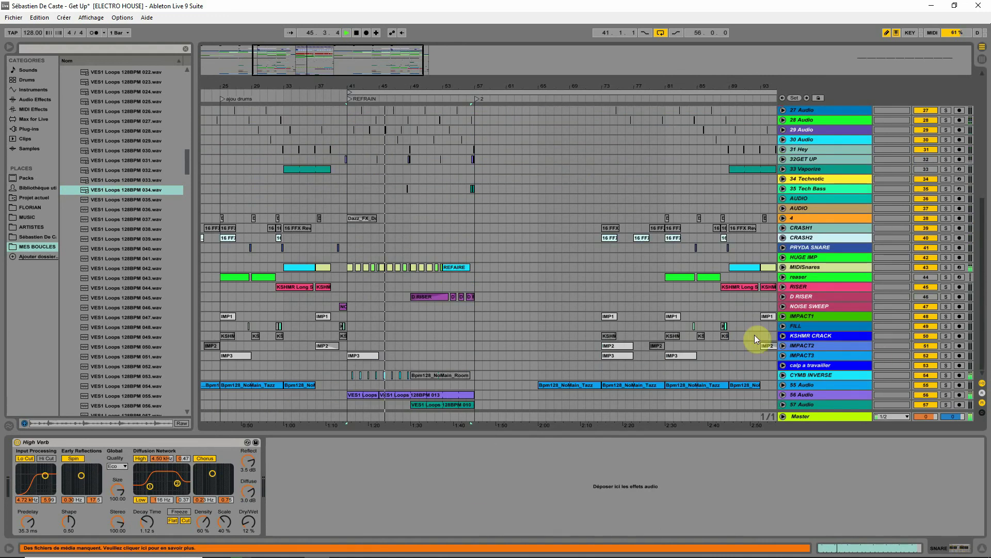
scroll(665, 288, "up", 3)
scroll(665, 287, "up", 3)
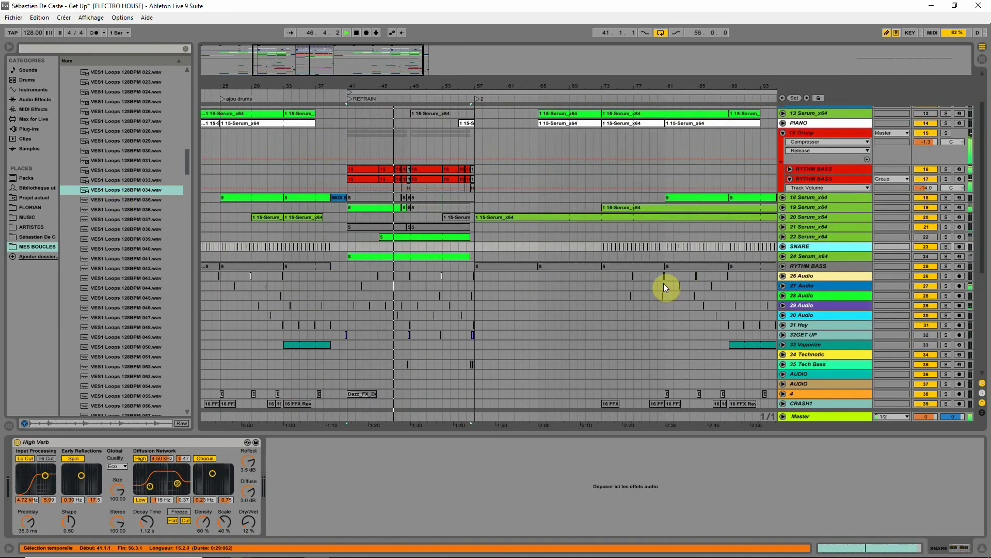
left_click(784, 181)
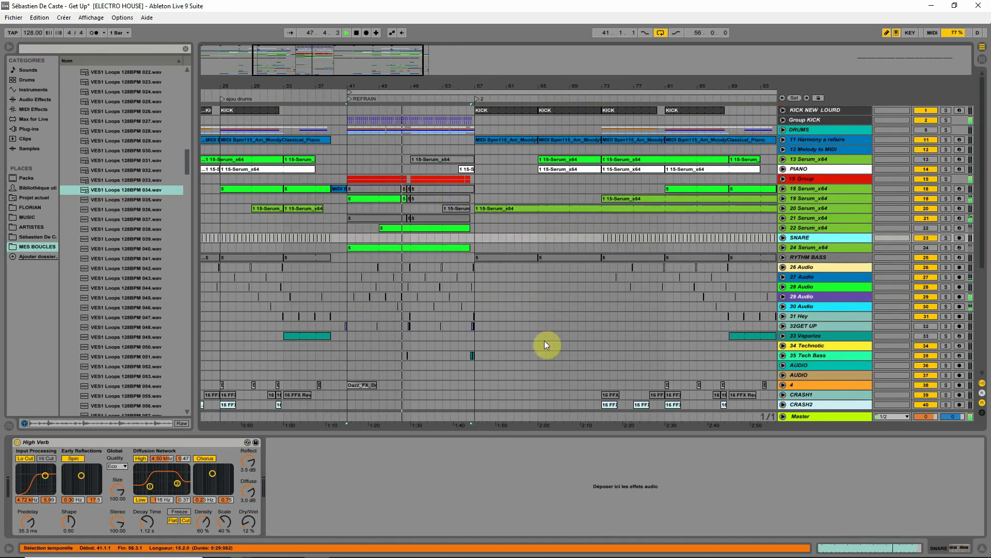
scroll(470, 342, "down", 5)
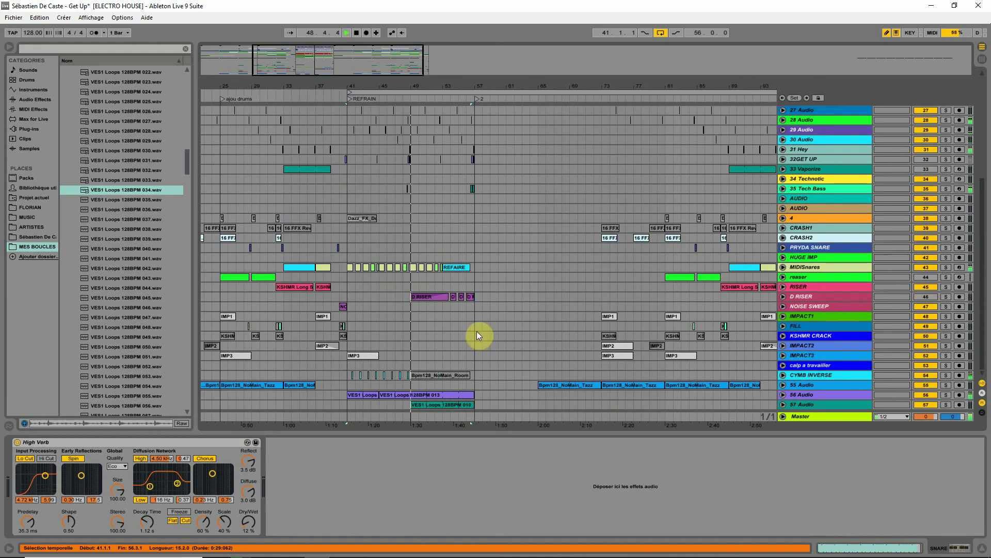
key("ctrl+s")
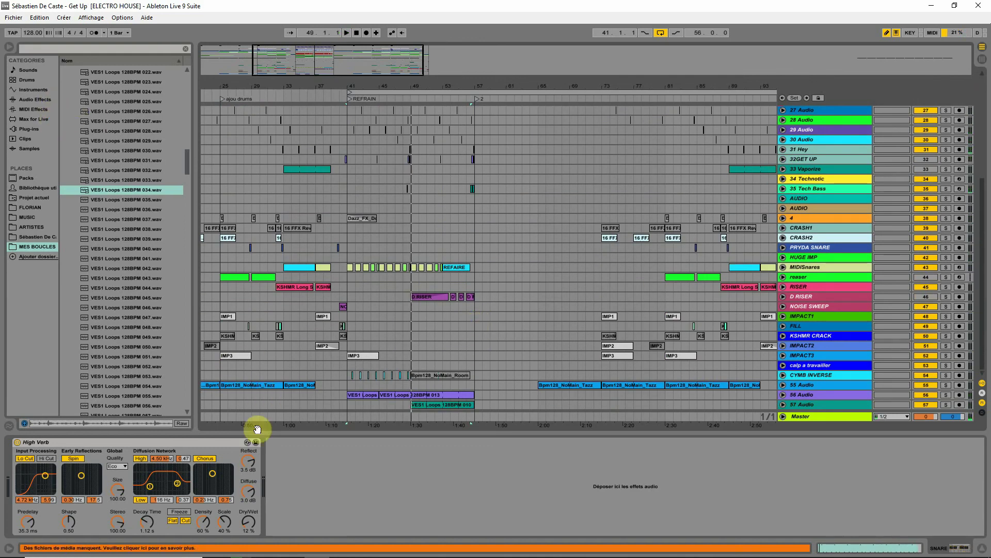
Step: Open the My Life 2 Live set from the PROJETS 40% folder
left_click(31, 236)
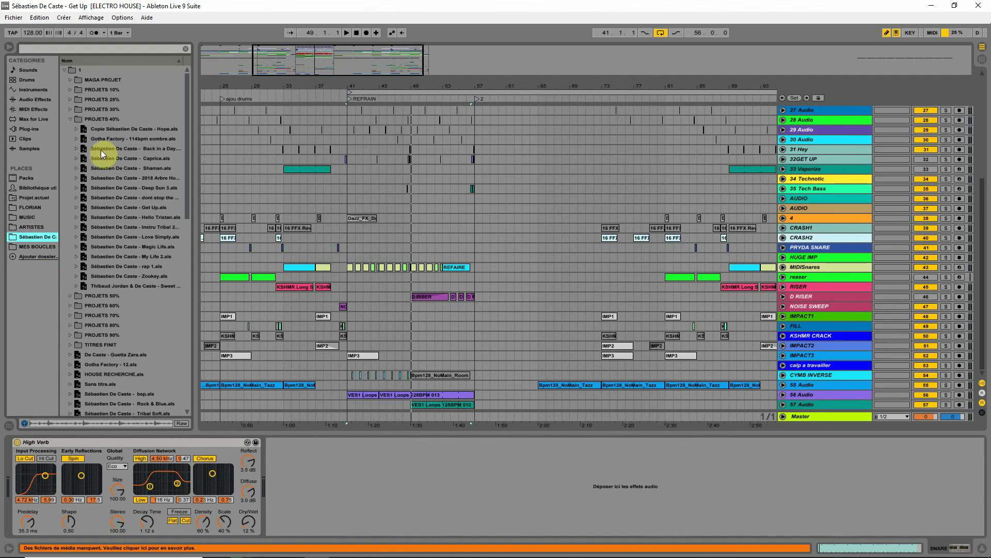
double_click(88, 258)
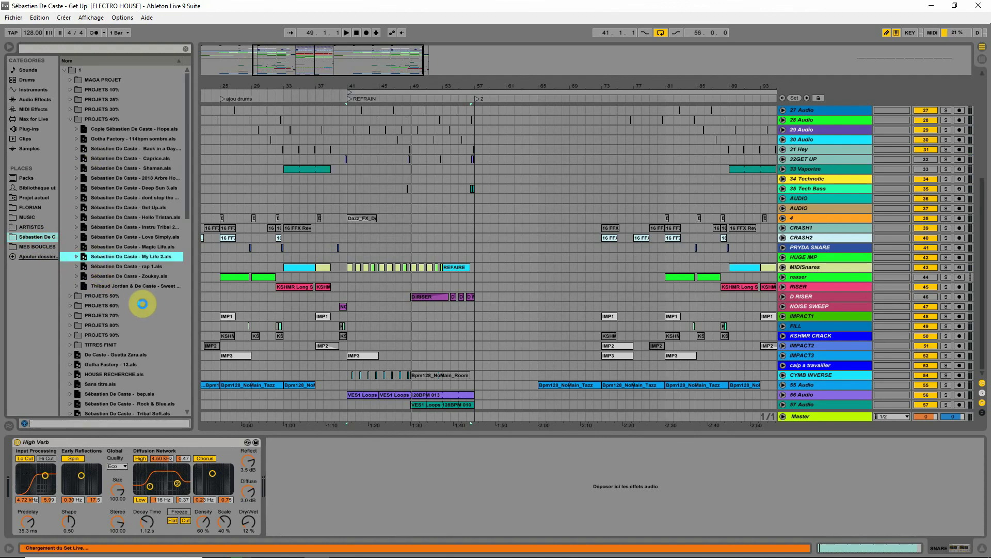
key("alt+Tab")
left_click(459, 243)
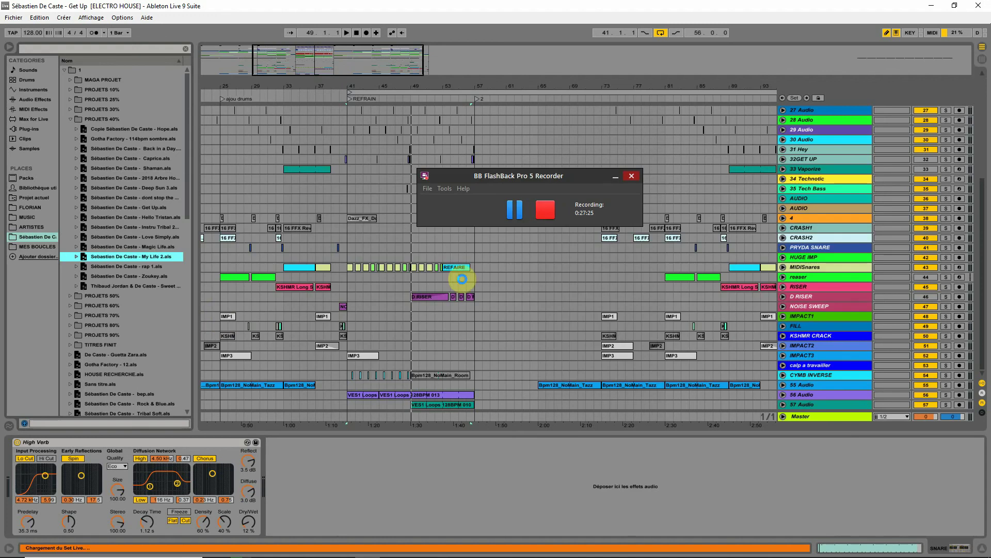